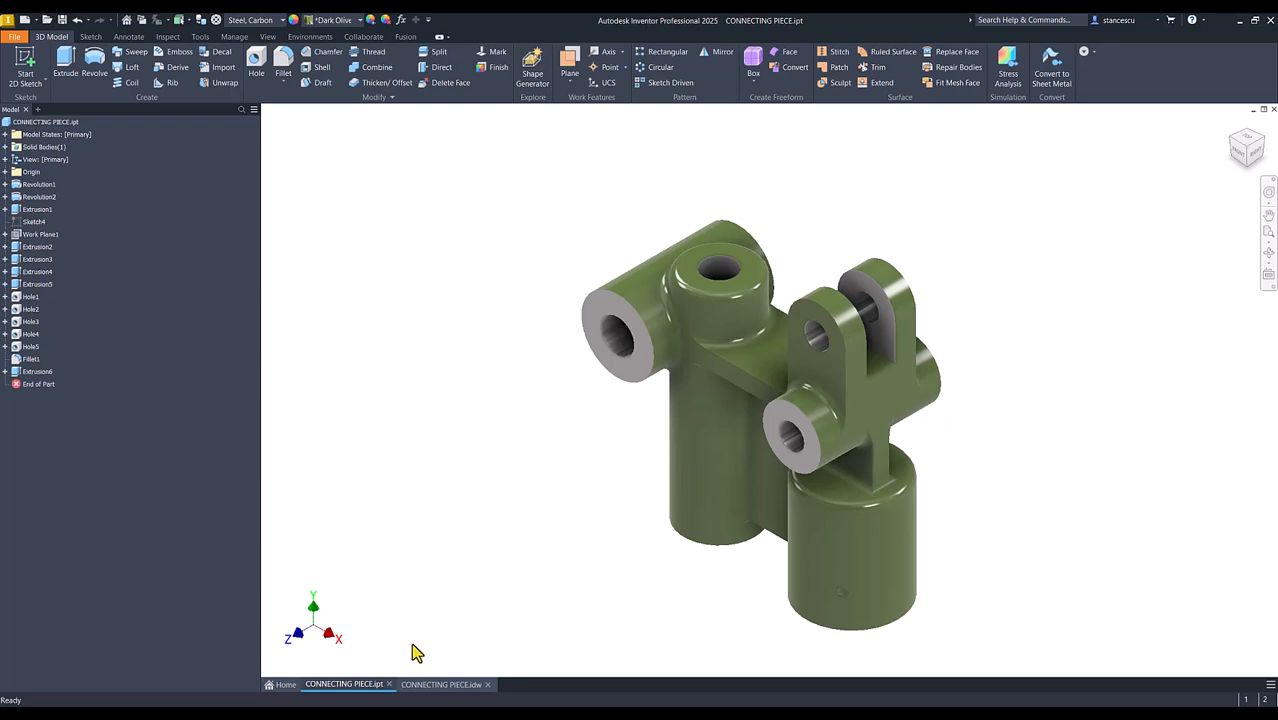
Open the CONNECTING PIECE.idw drawing and examine its dimensioned views
click(436, 688)
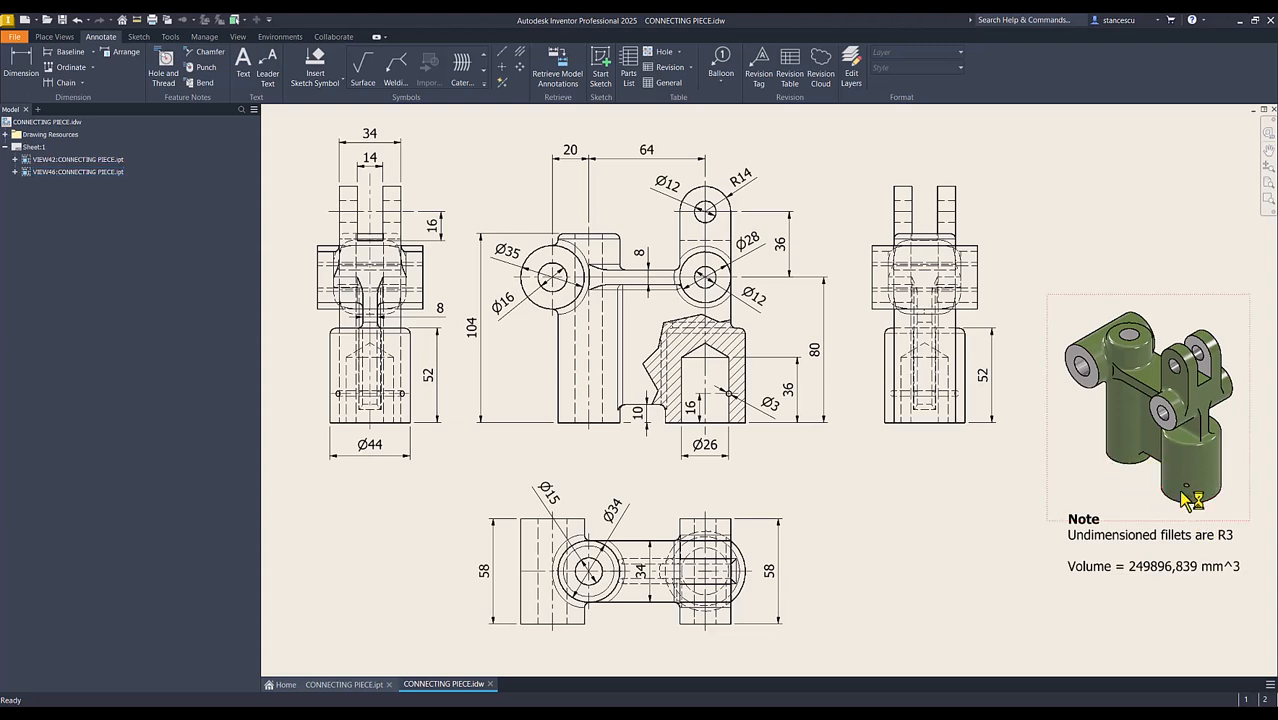
drag(1115, 455, 732, 459)
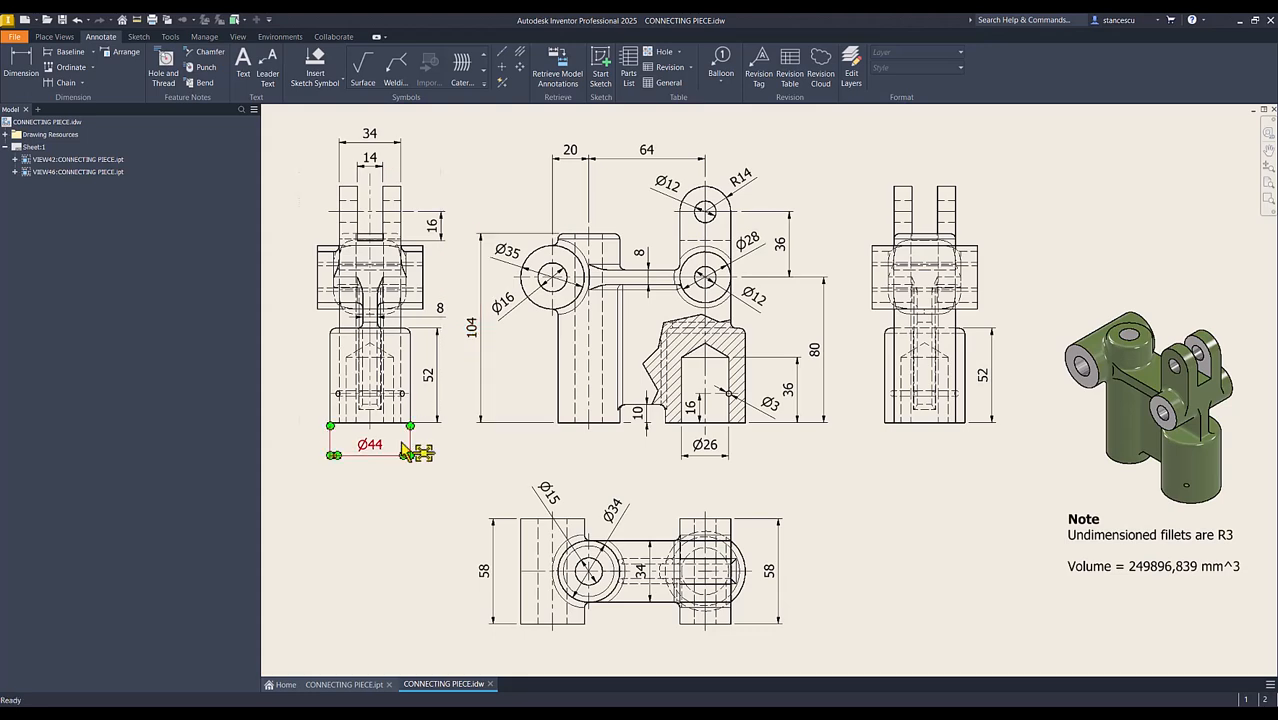
click(275, 177)
Create a new part from the metric Standard (mm).ipt template and start a sketch on the XZ plane, with the X axis horizontal
click(25, 19)
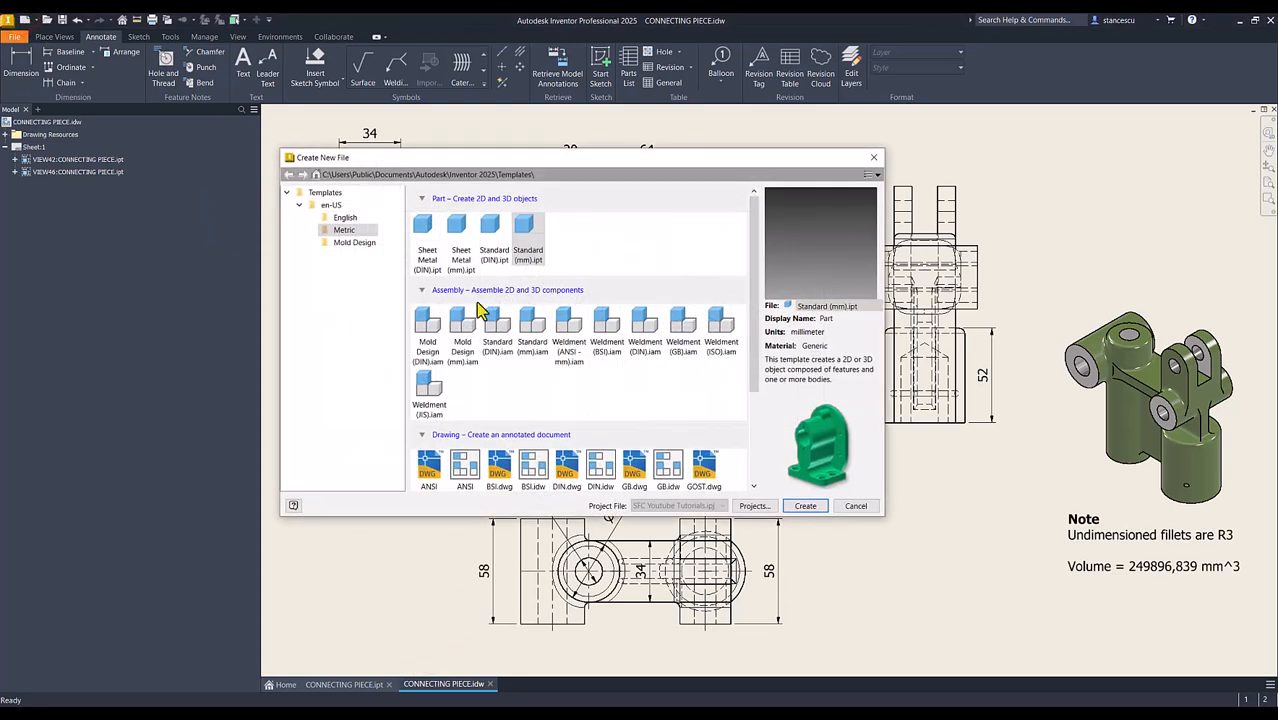
double_click(524, 225)
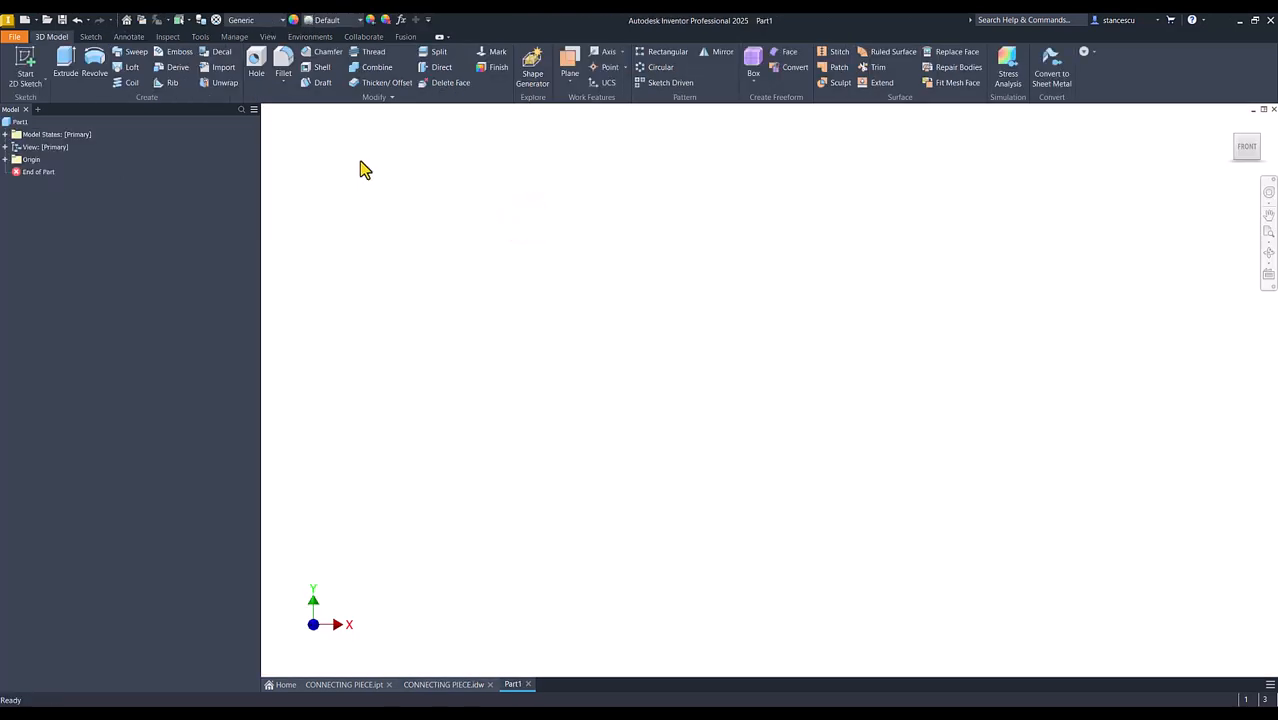
click(25, 70)
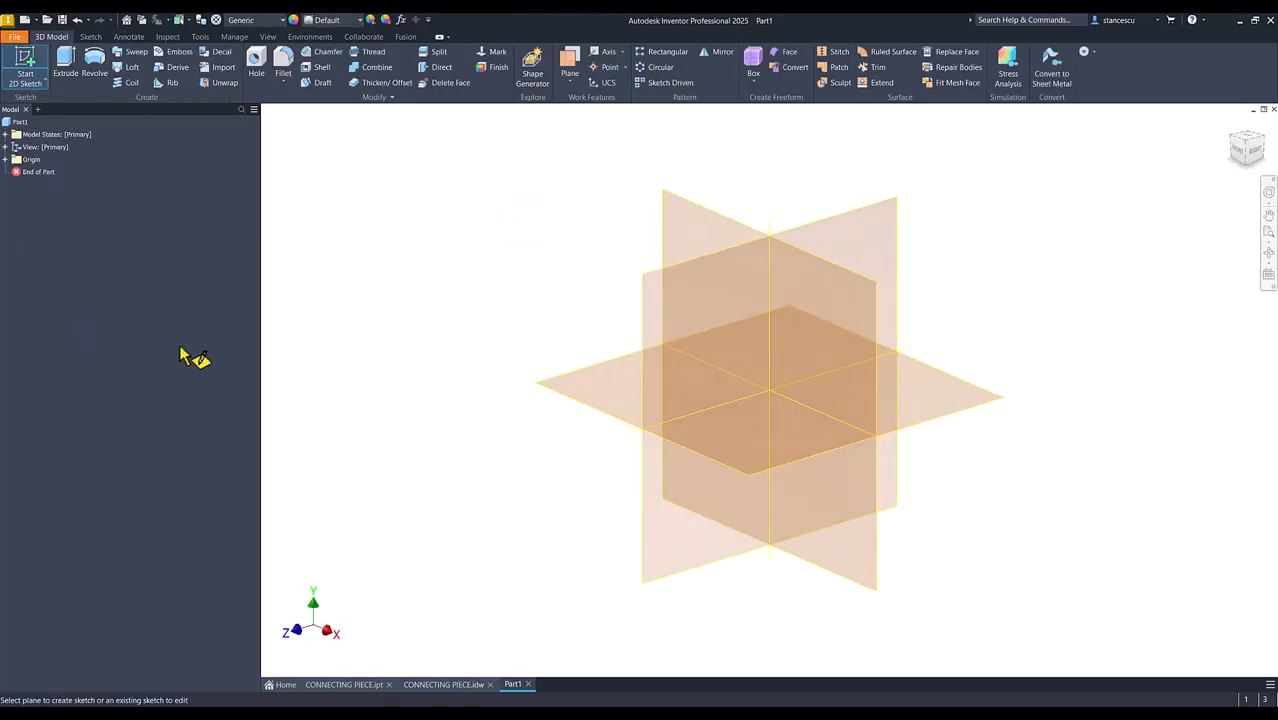
click(590, 380)
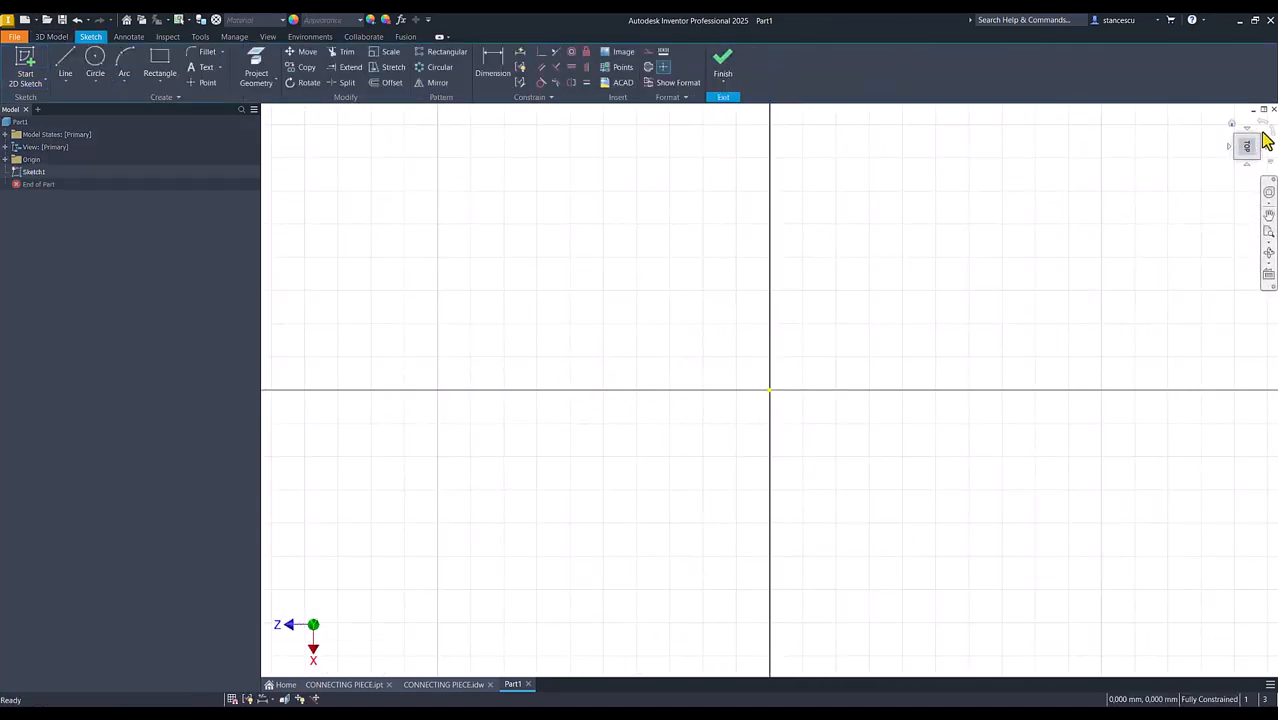
click(1262, 120)
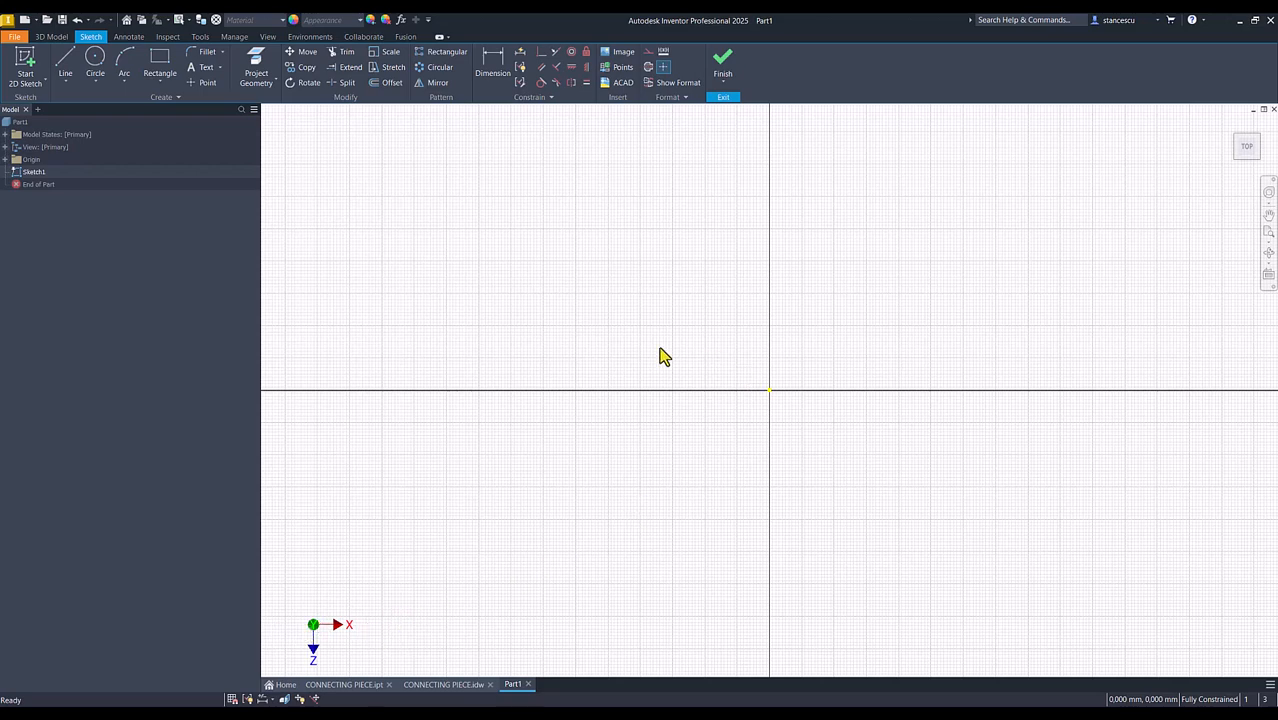
Sketch a 44 mm diameter circle centred on the origin and a separate 34 mm diameter circle on its negative X side
click(97, 70)
click(769, 389)
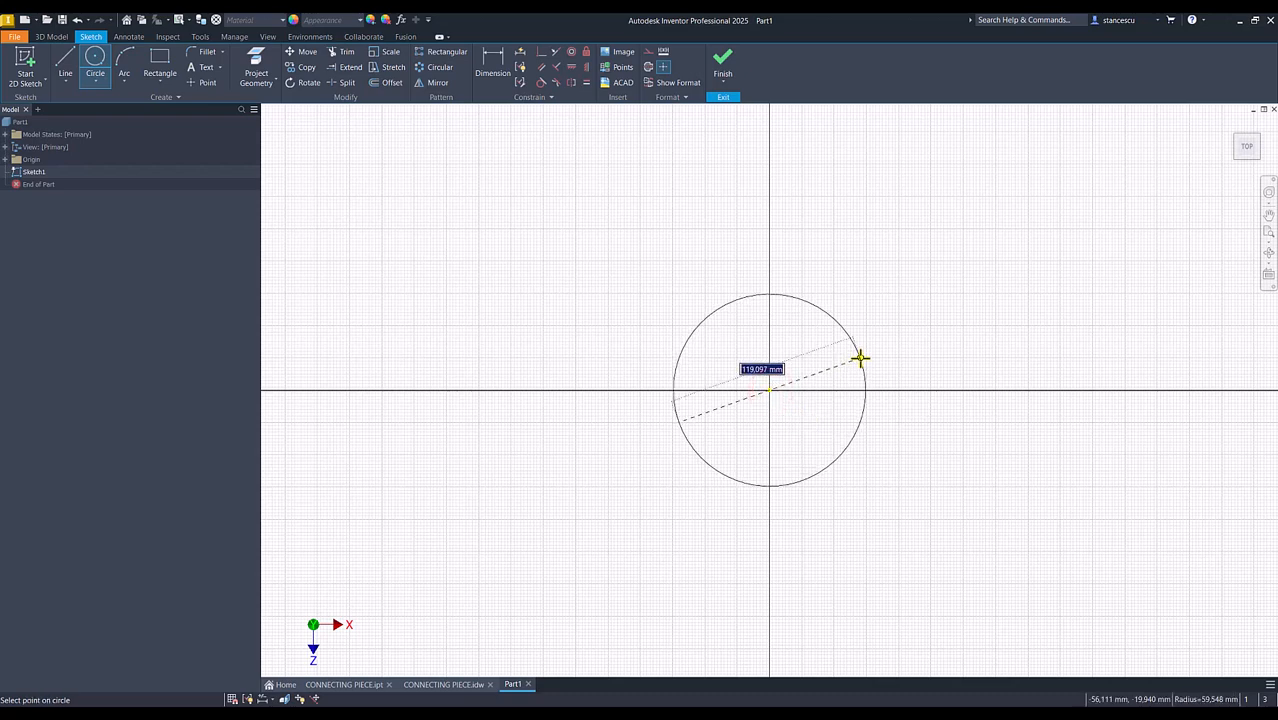
key(Return)
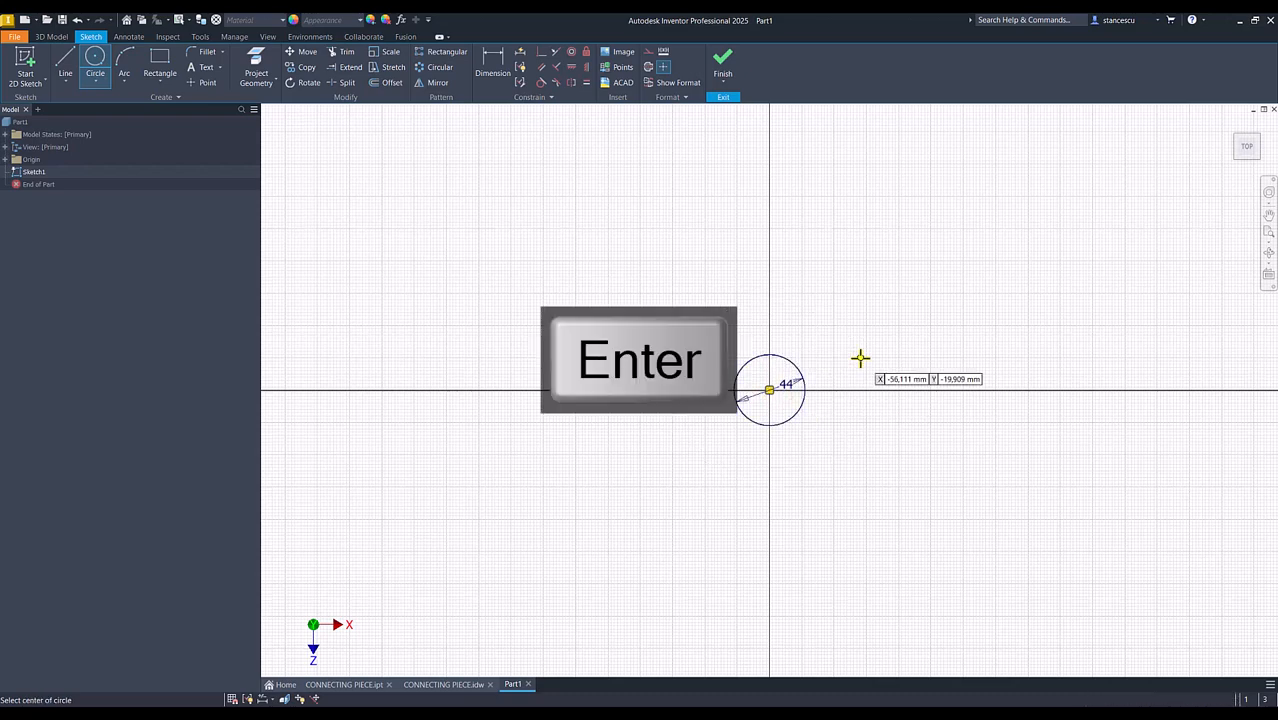
click(599, 340)
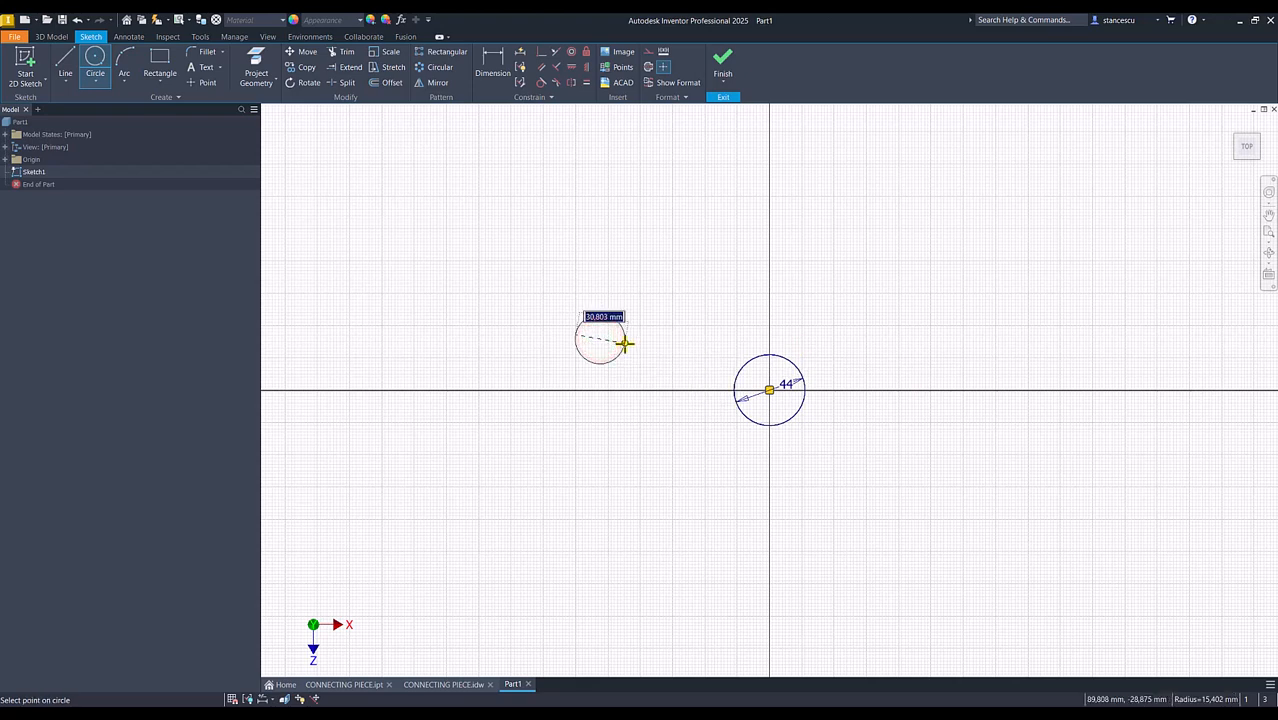
text(34)
key(Return)
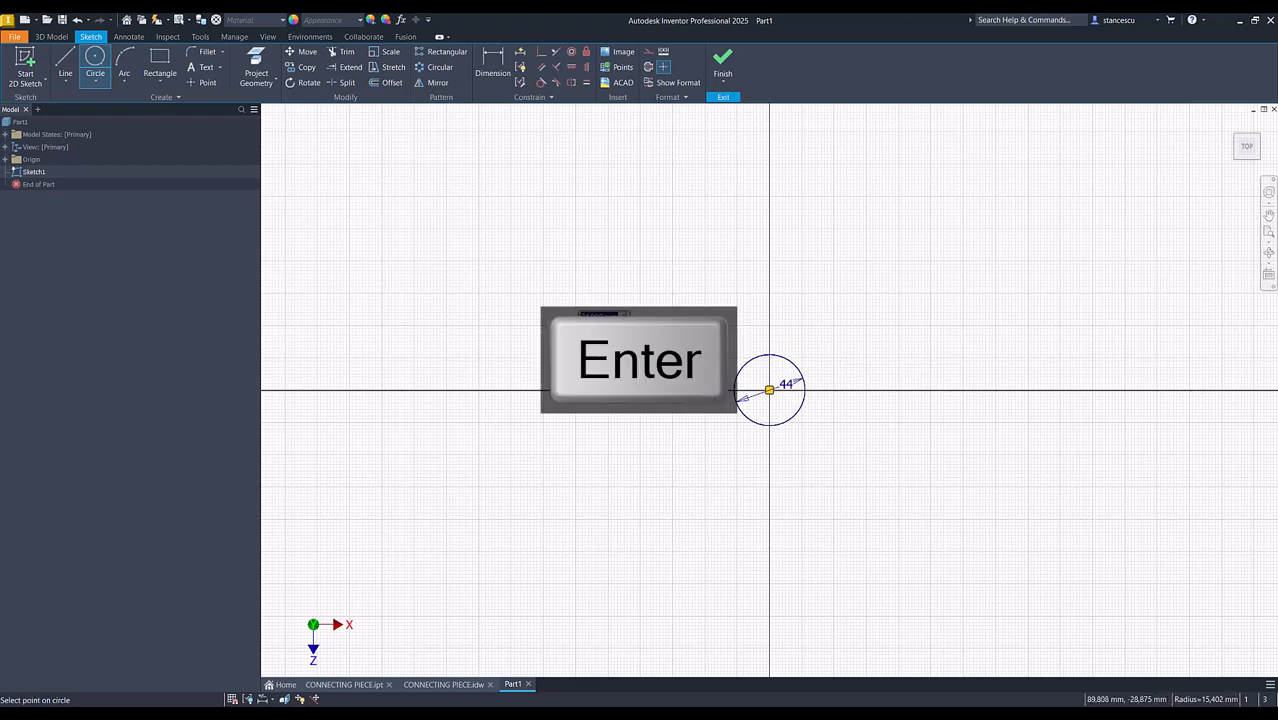
Align the centre of the 34 mm circle horizontally with the centre of the 44 mm circle
click(570, 68)
click(600, 340)
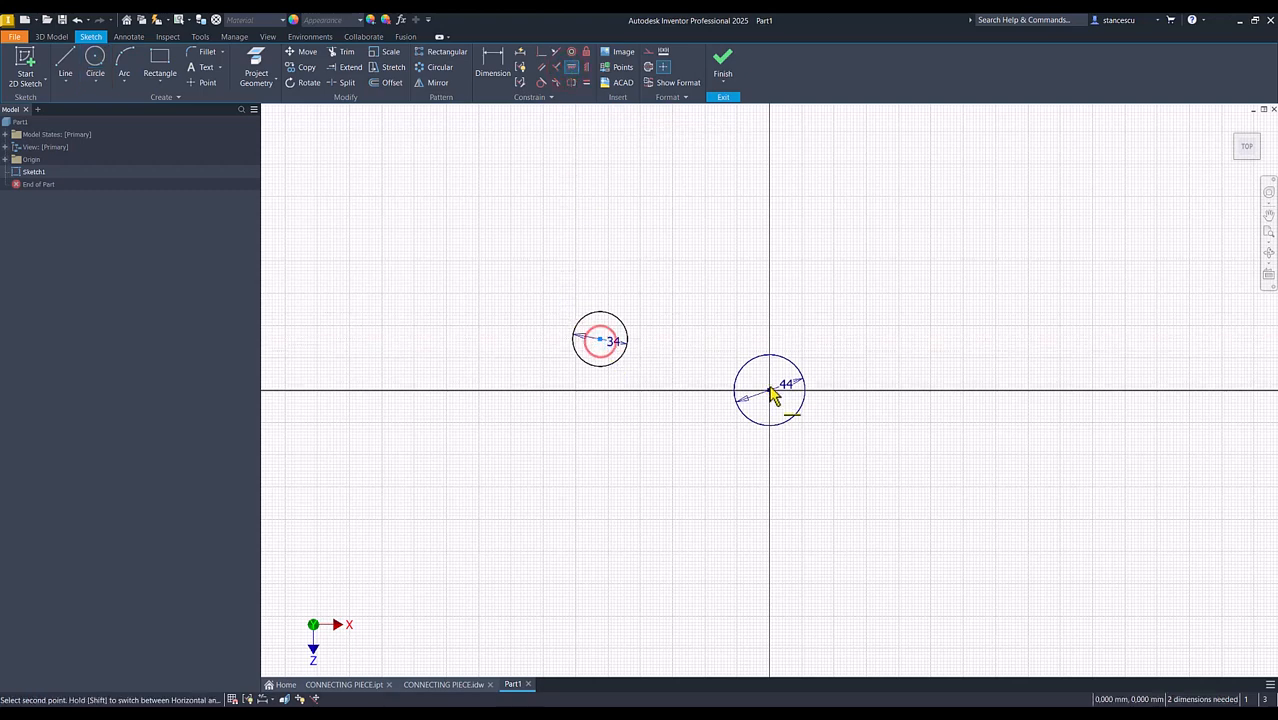
click(766, 391)
Set the distance between the two circle centres to 64 mm and finish the sketch
click(494, 64)
click(612, 385)
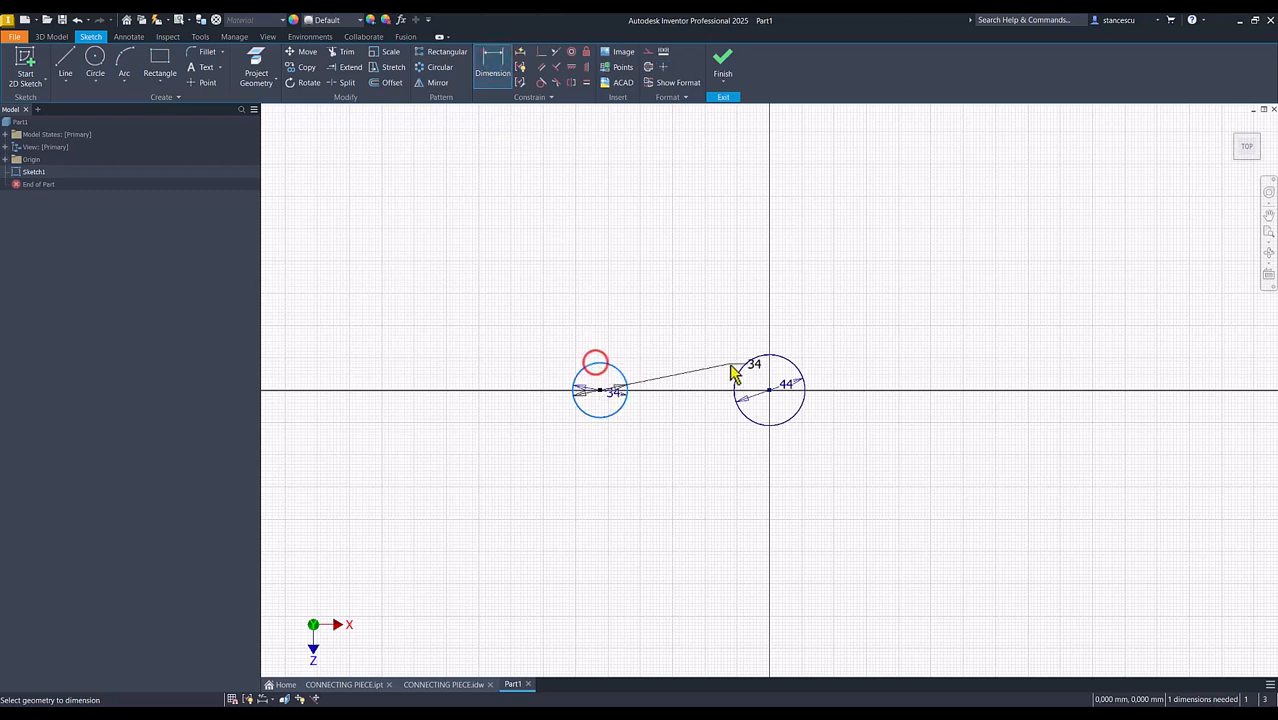
click(746, 373)
click(690, 309)
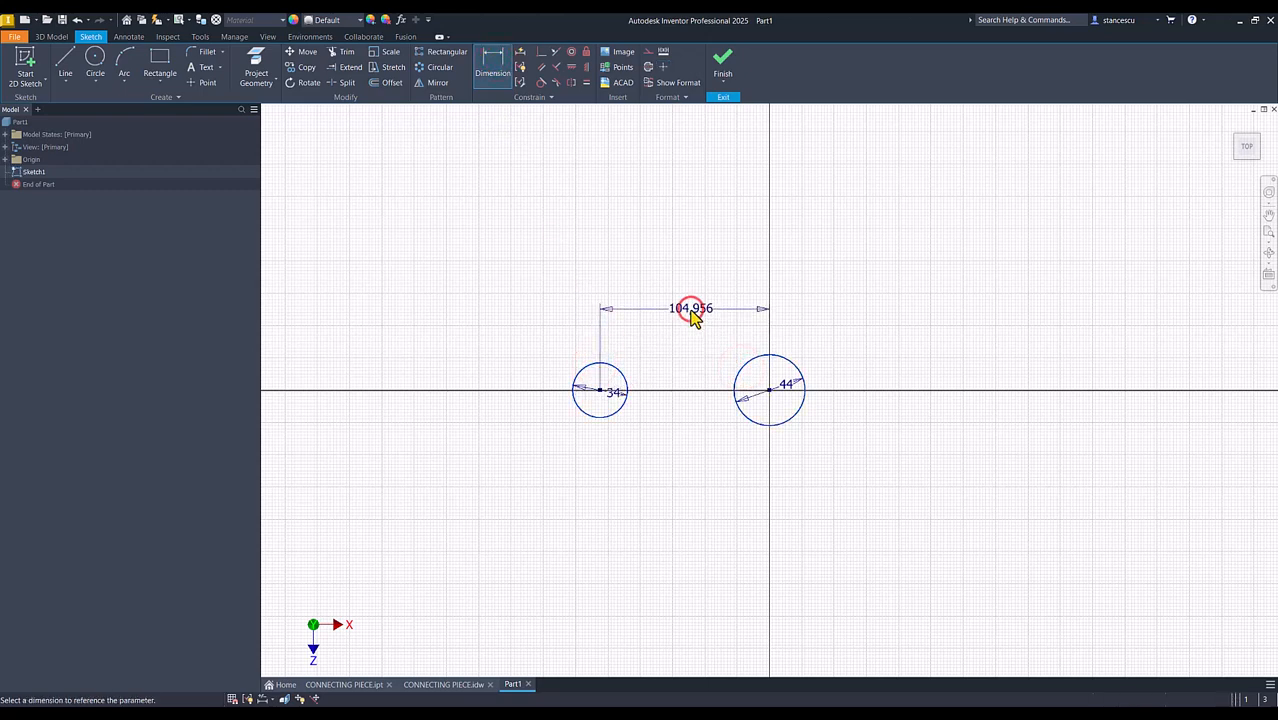
text(64)
key(Return)
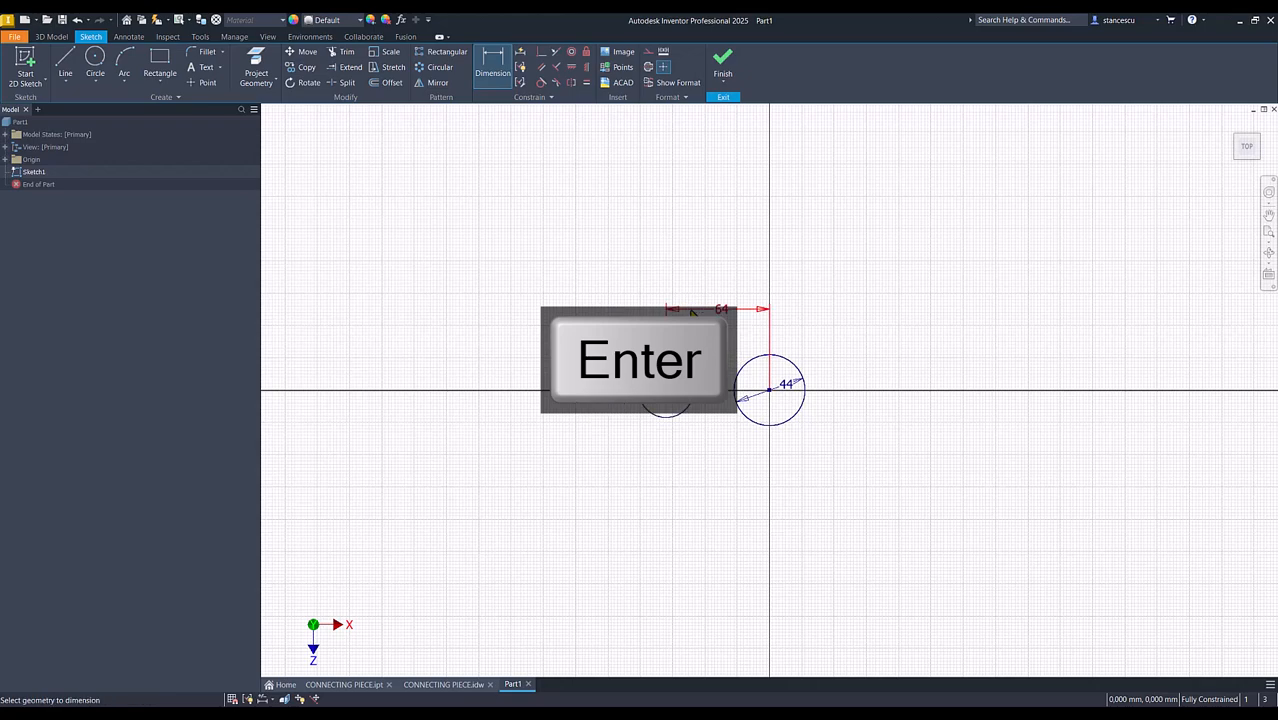
click(724, 63)
Extrude the 44 mm circle upward by 52 mm and keep the Extrude command active for another profile
key(F6)
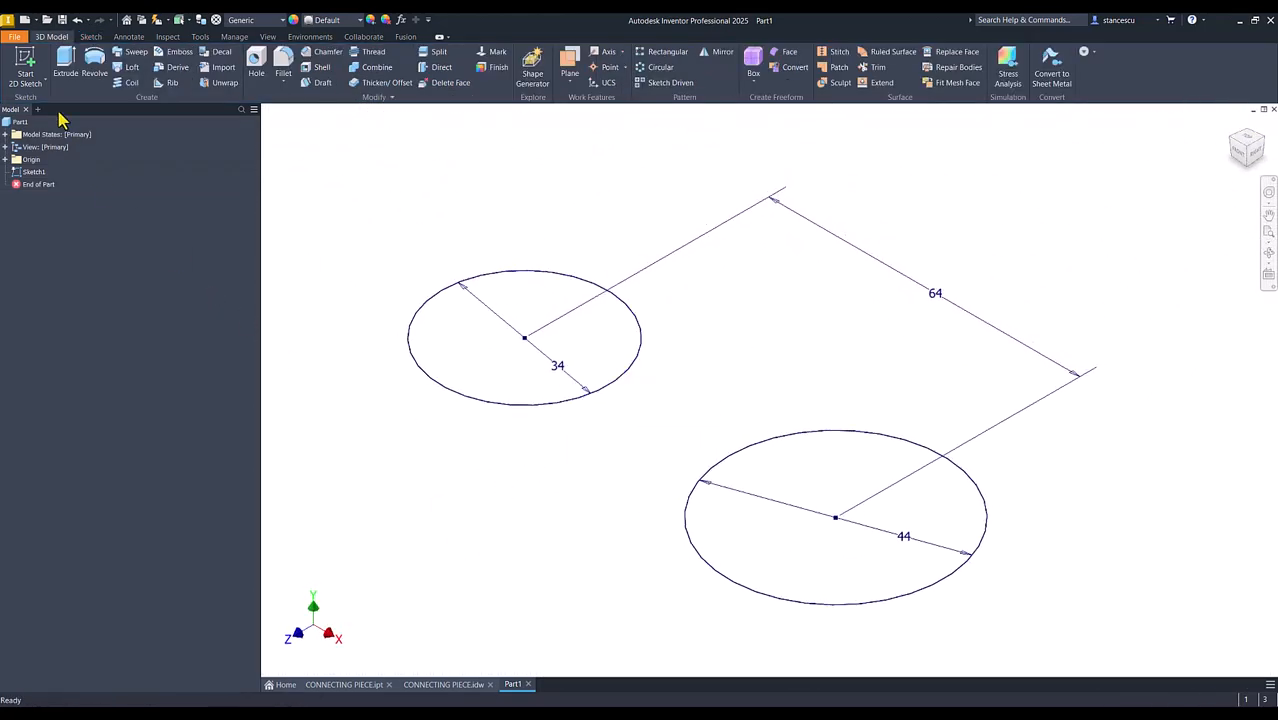
click(65, 63)
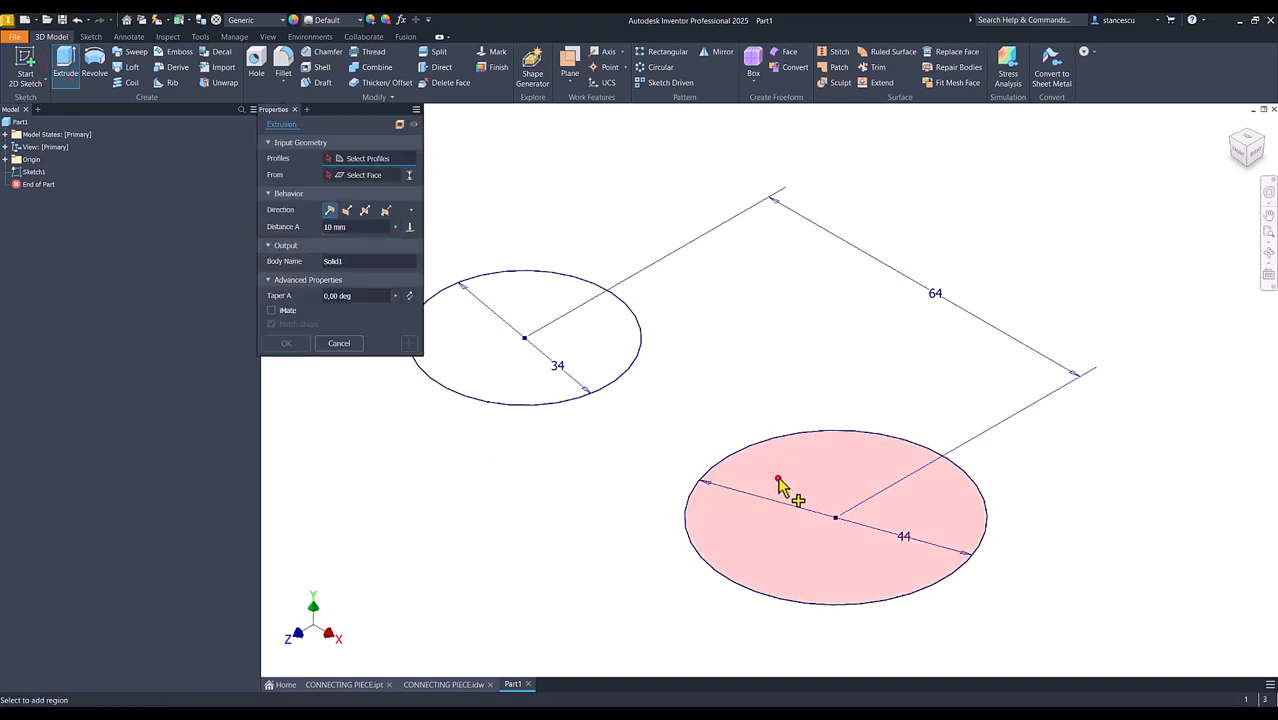
click(781, 486)
text(52)
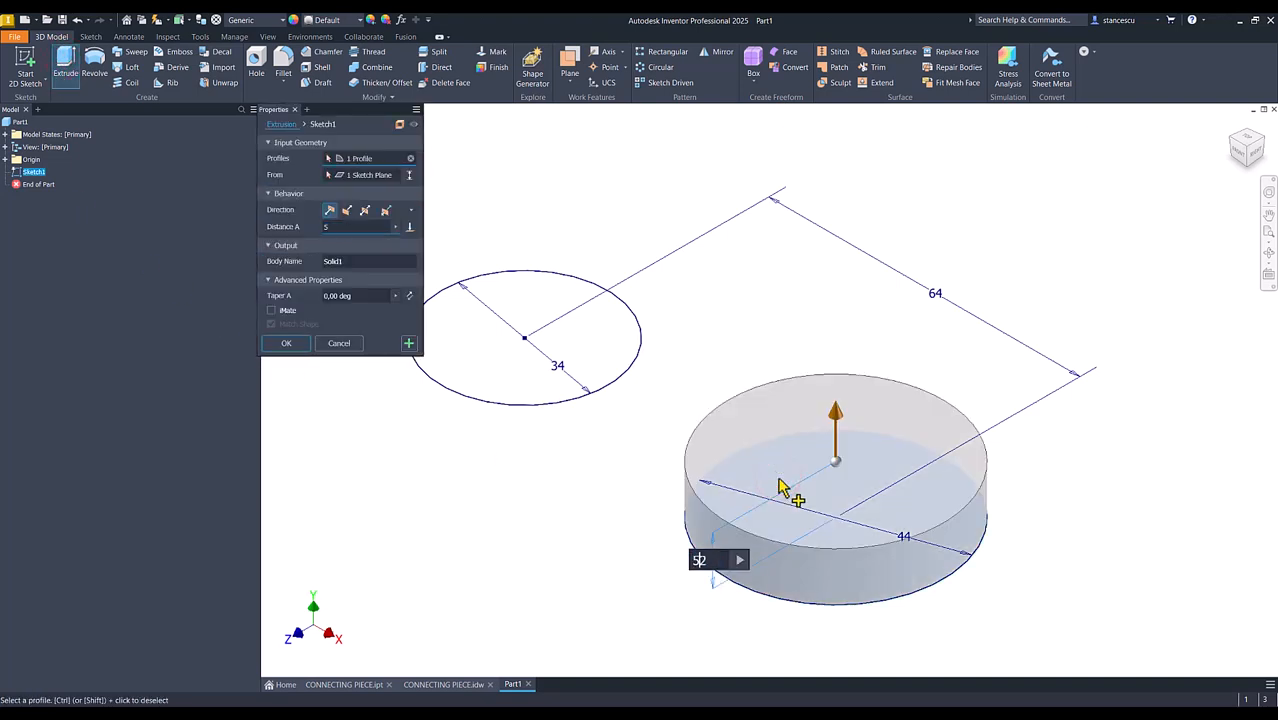
click(410, 345)
Extrude the 34 mm circle upward by 104 mm
click(501, 379)
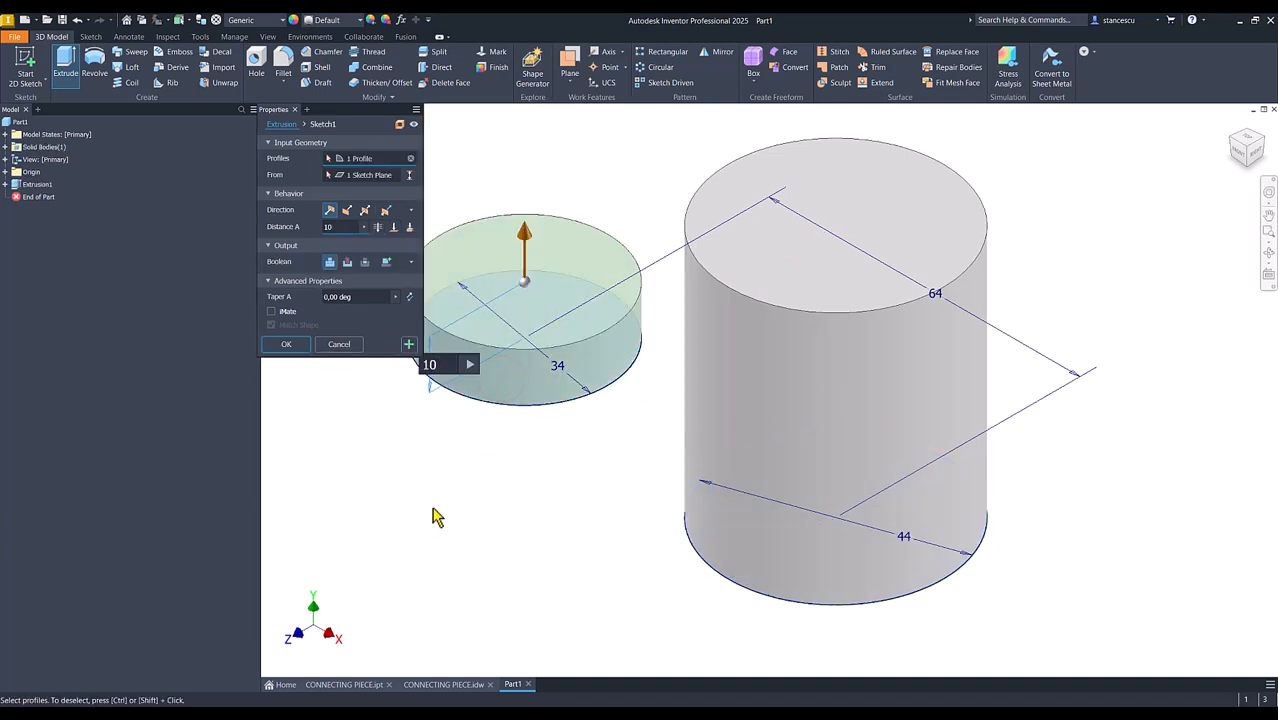
click(289, 346)
key(F6)
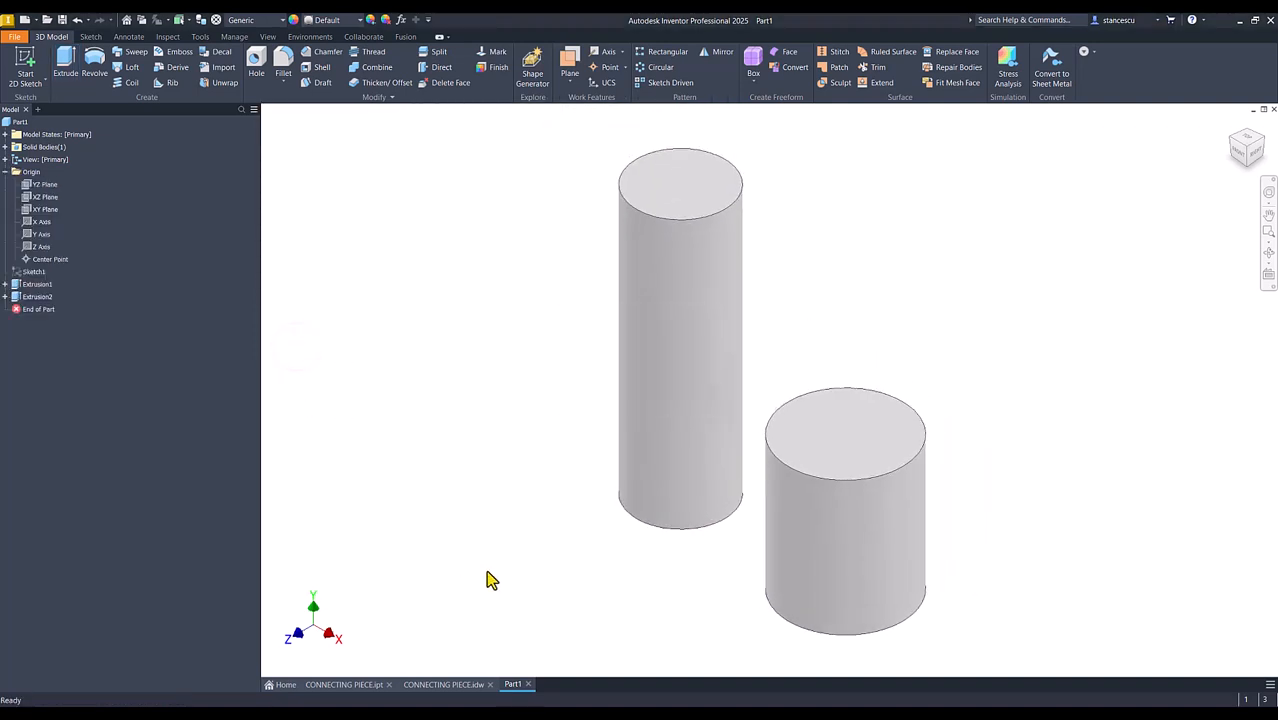
Examine the finished CONNECTING PIECE.ipt model from several angles and review the dimensions in the CONNECTING PIECE.idw drawing
click(365, 684)
shift+middle_drag(556, 523, 845, 525)
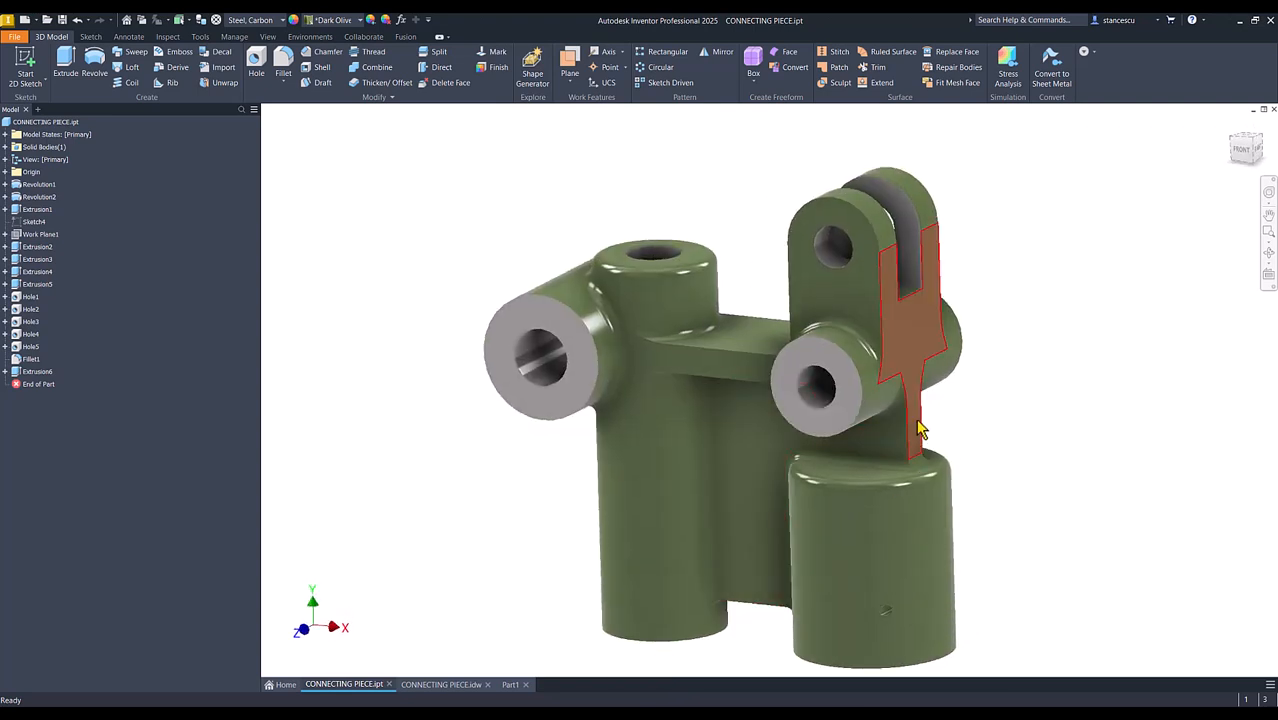
scroll(869, 447, up, 2)
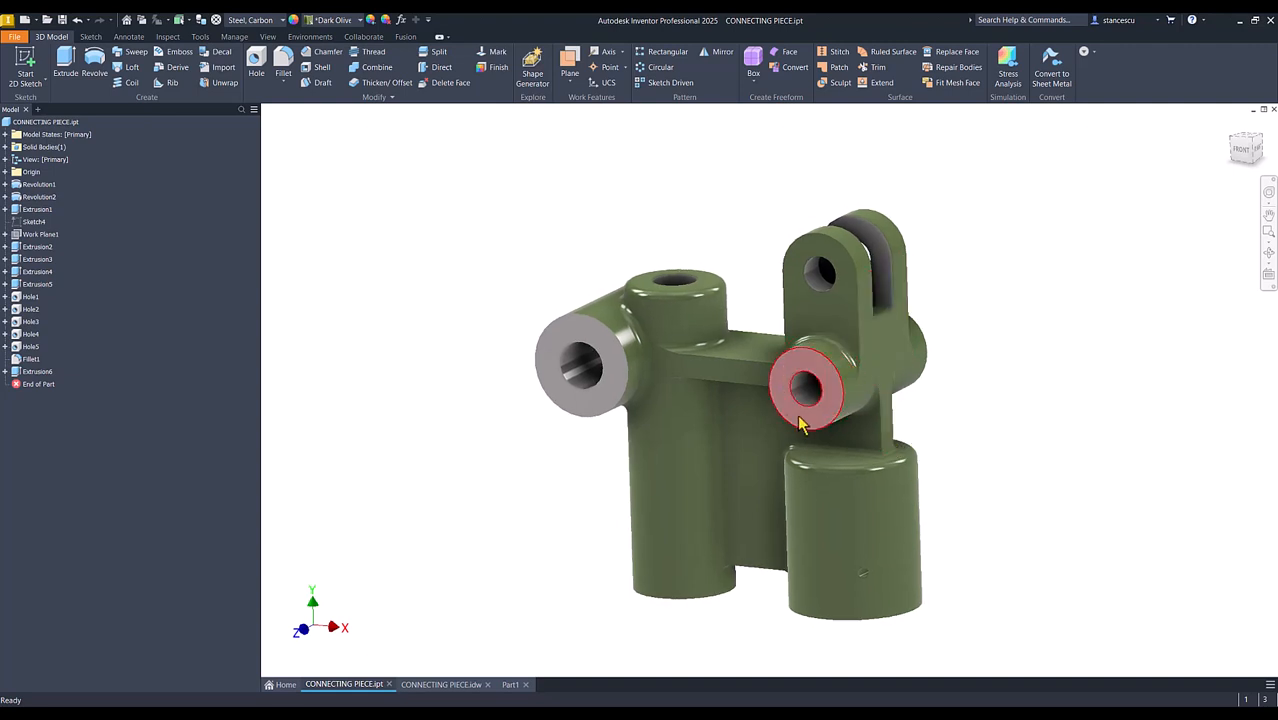
shift+middle_drag(744, 460, 899, 377)
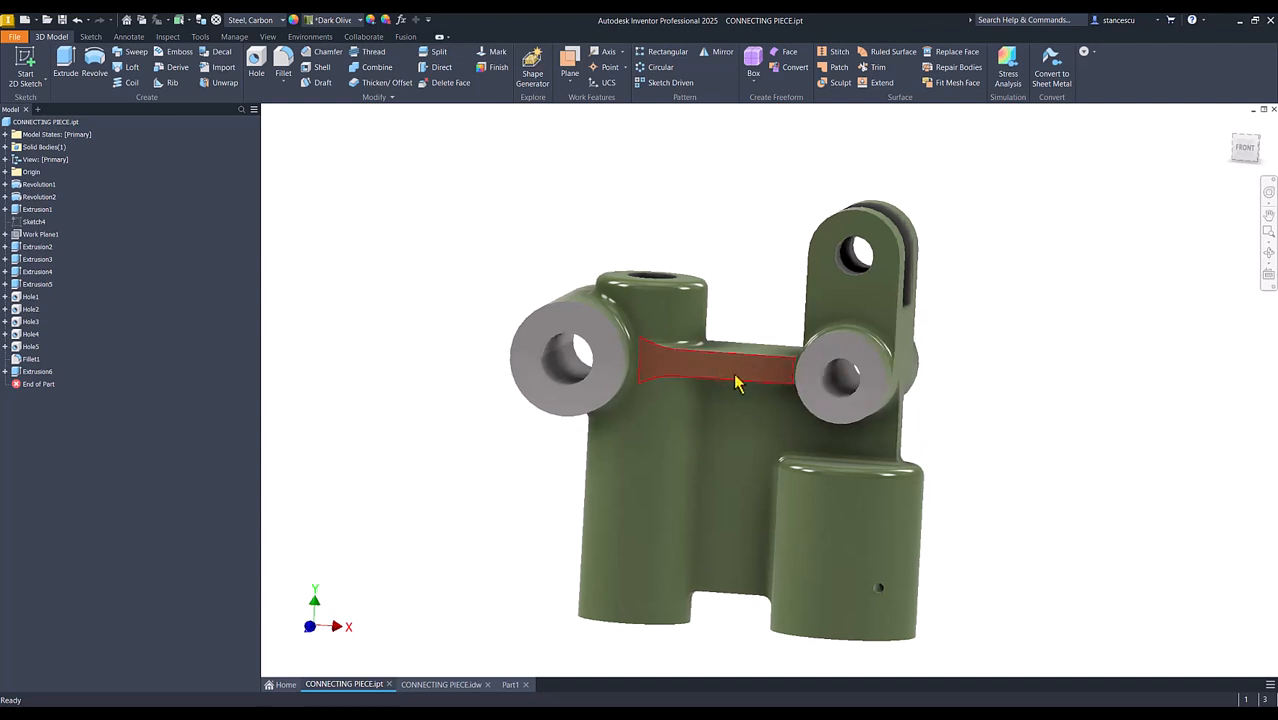
key(F6)
click(512, 686)
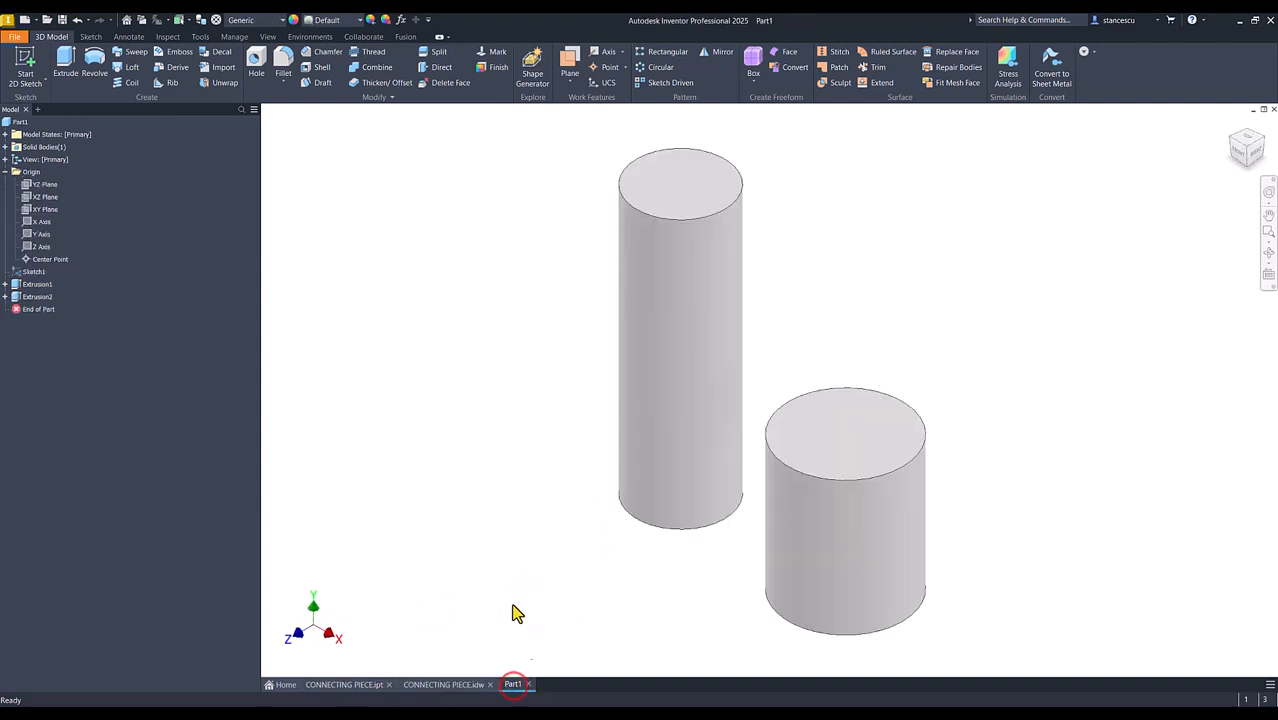
click(443, 686)
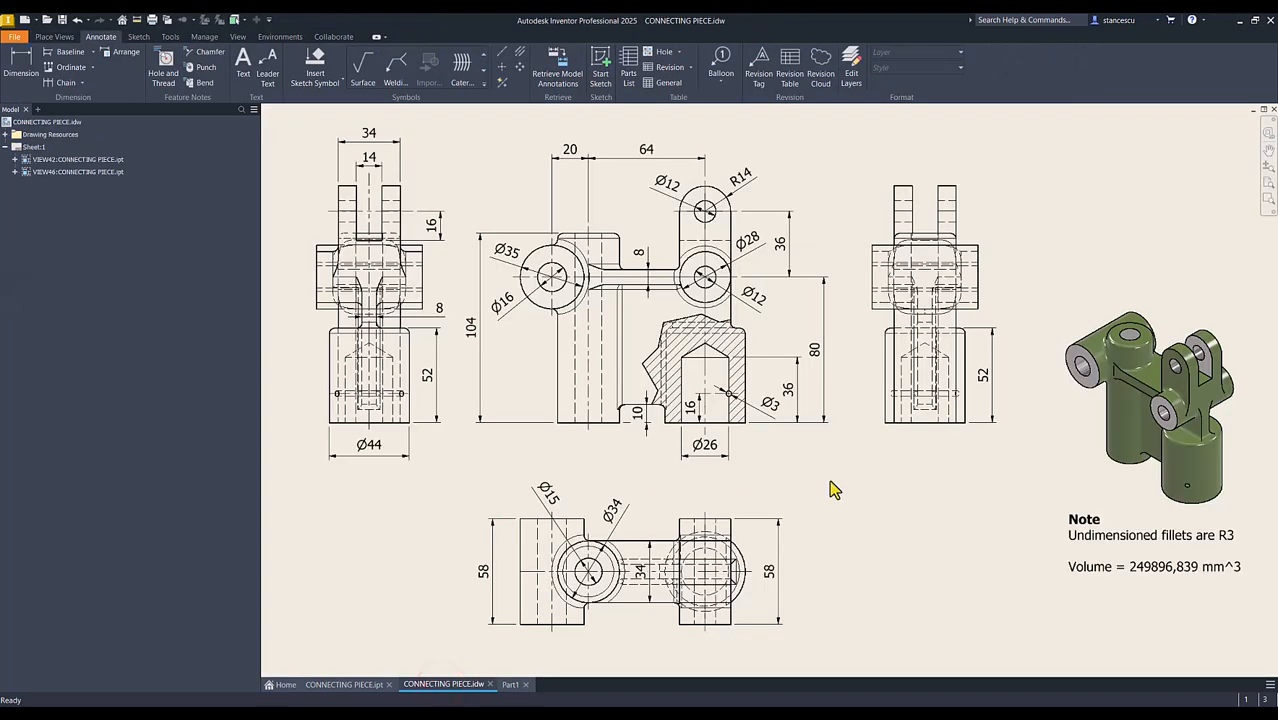
click(813, 350)
Return to Part1, start a sketch on the XY plane, and slice the graphics at the sketch plane
click(510, 685)
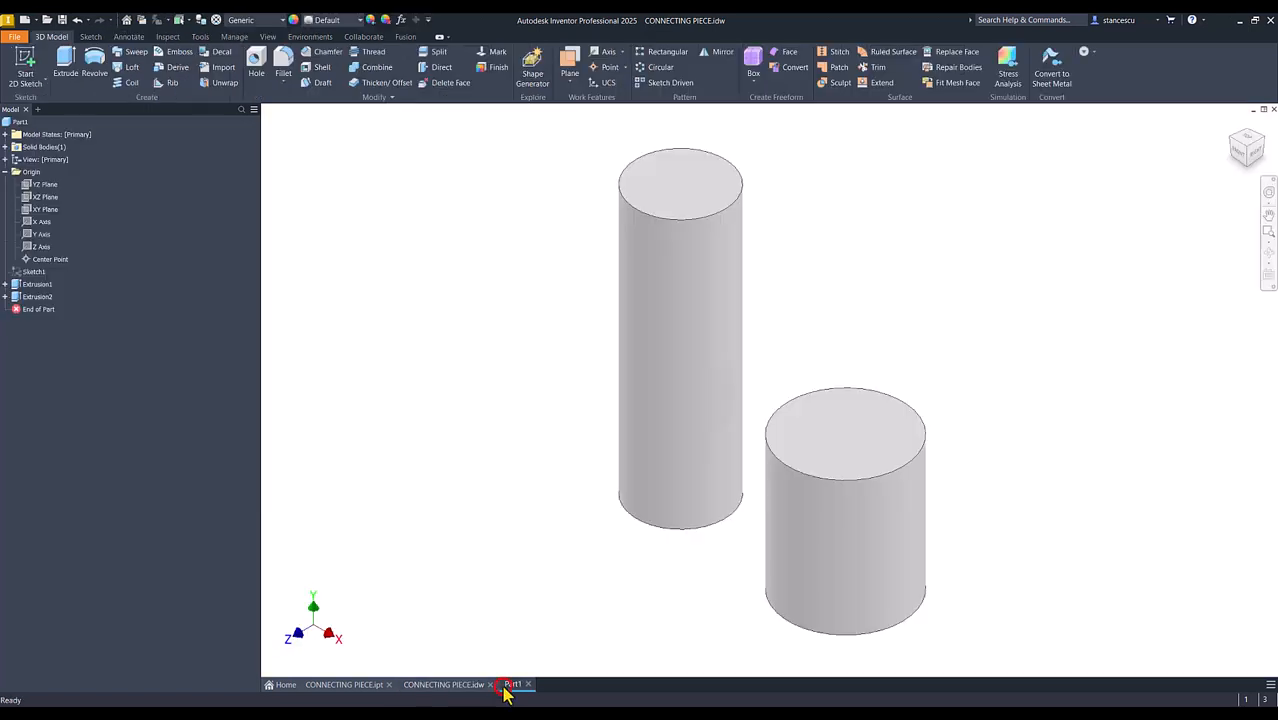
click(43, 210)
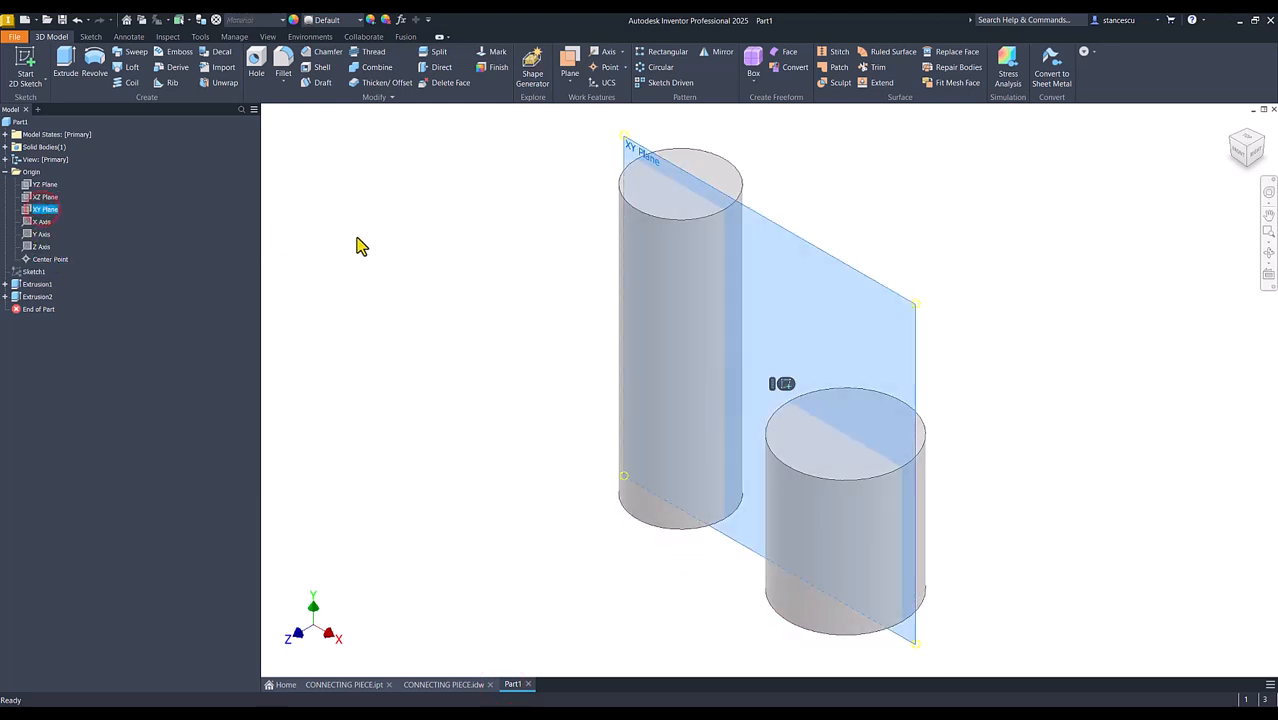
click(785, 384)
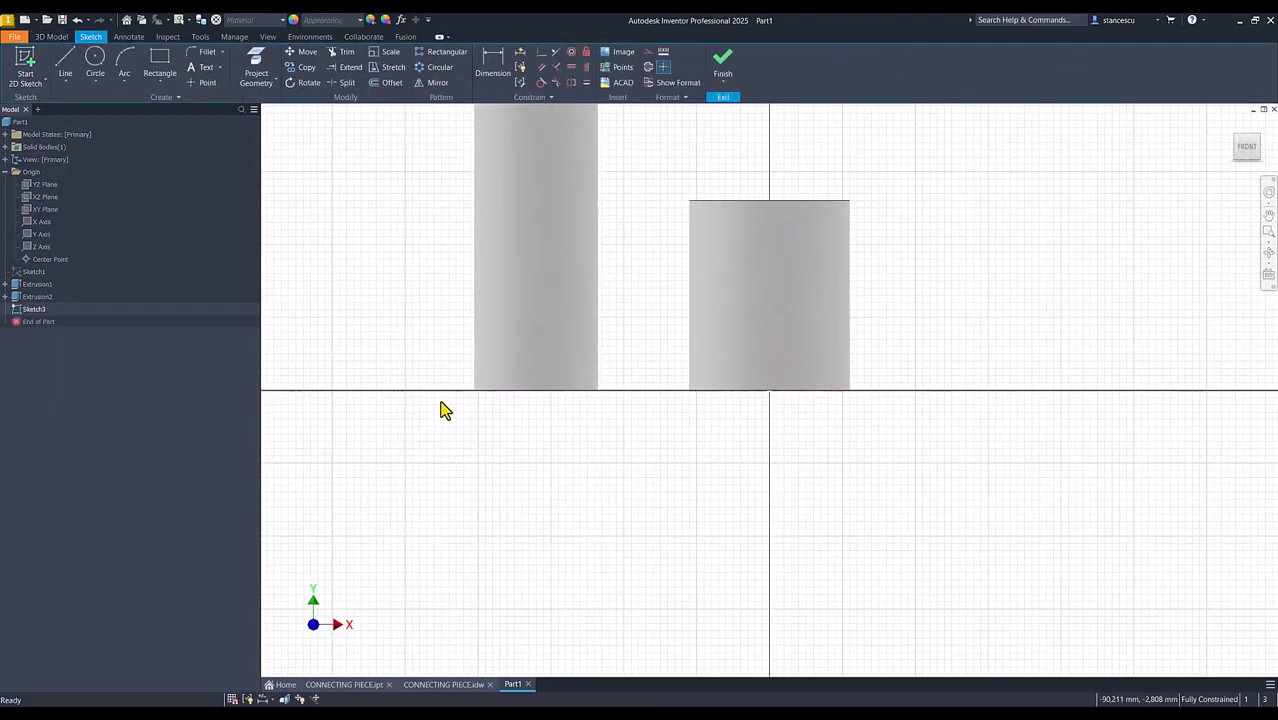
key(F7)
key(Num_Lock)
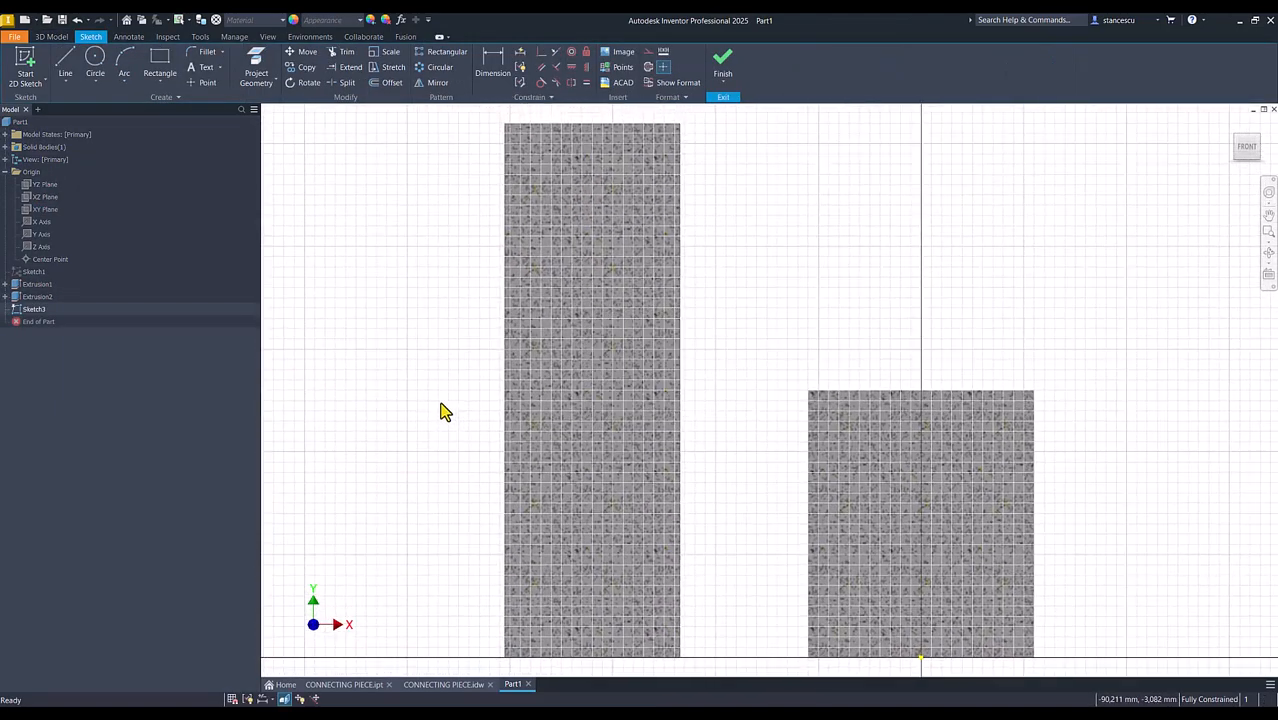
Sketch a rectangle about 78 by 66 mm reaching from inside the tall cylinder to inside the short cylinder
click(159, 62)
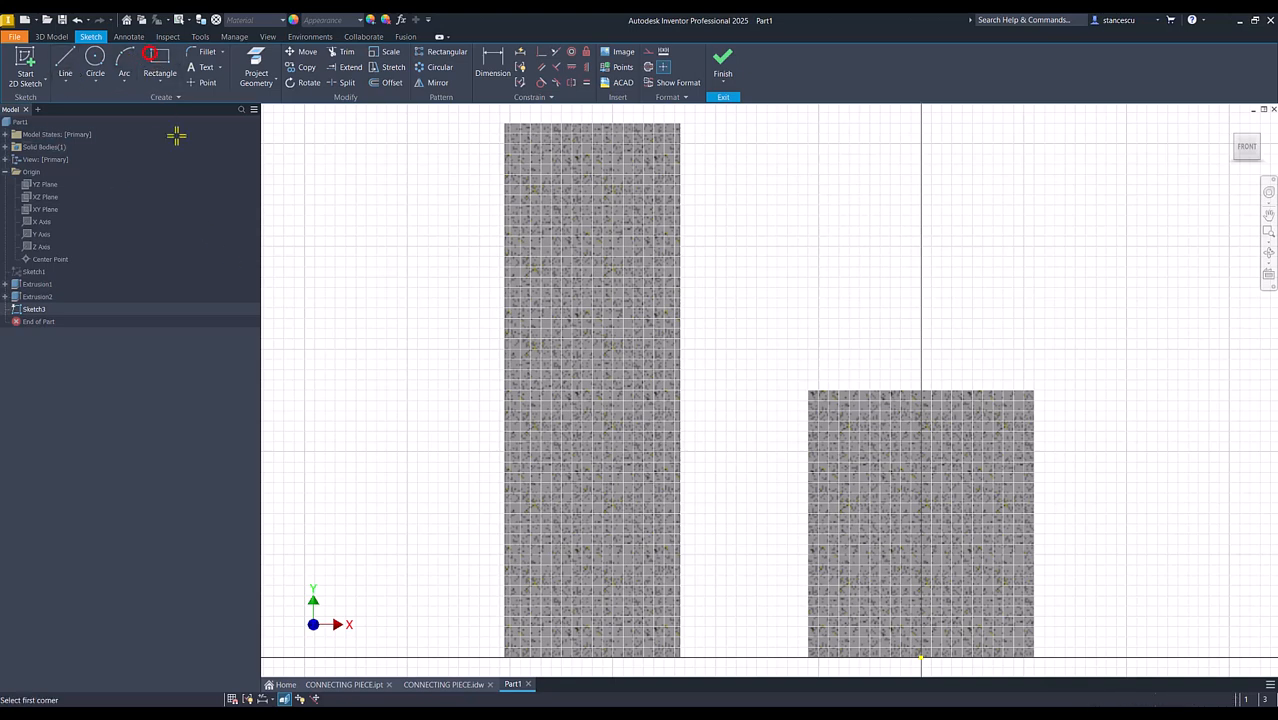
click(591, 598)
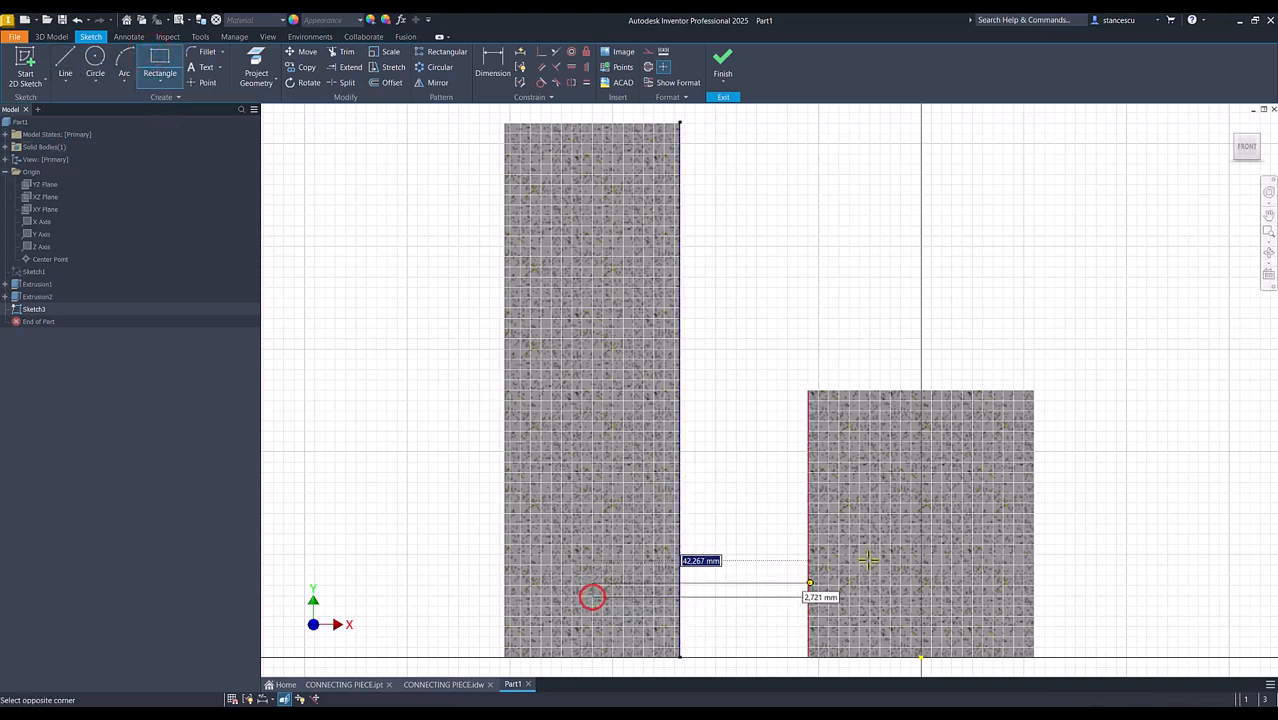
click(995, 258)
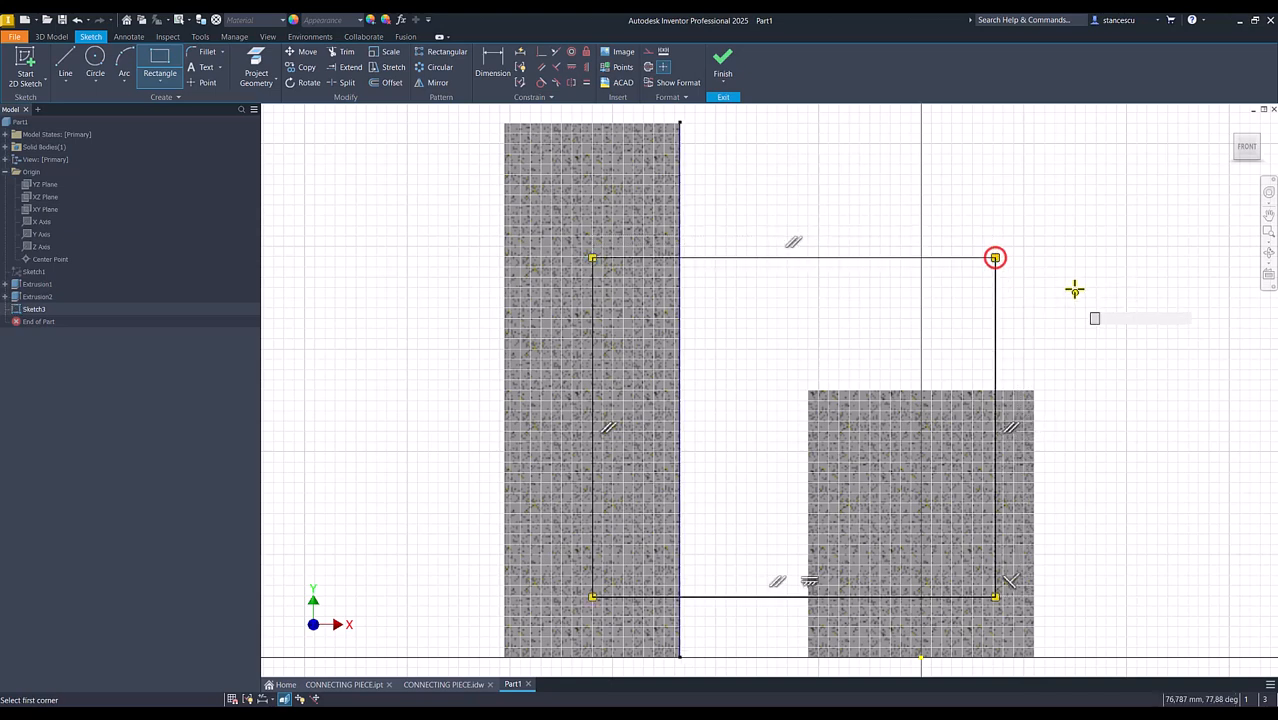
Dimension the rectangle's upper edge 80 mm above the origin point
click(493, 66)
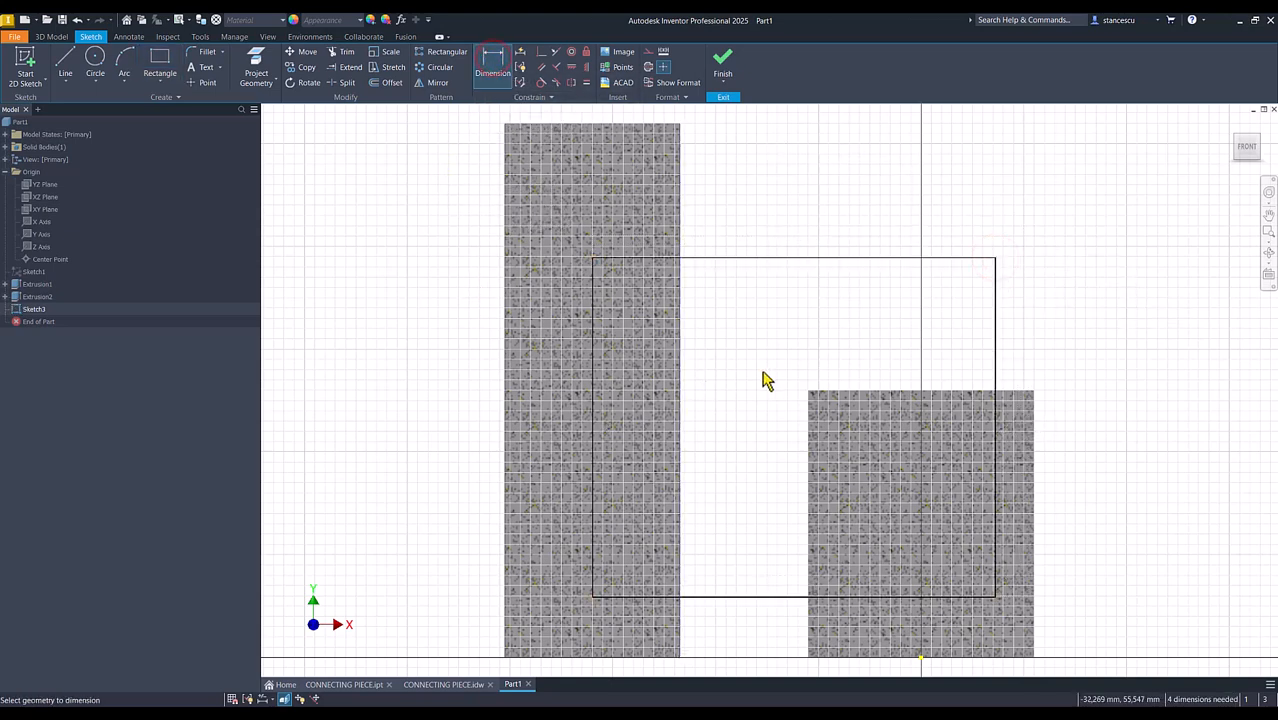
click(882, 258)
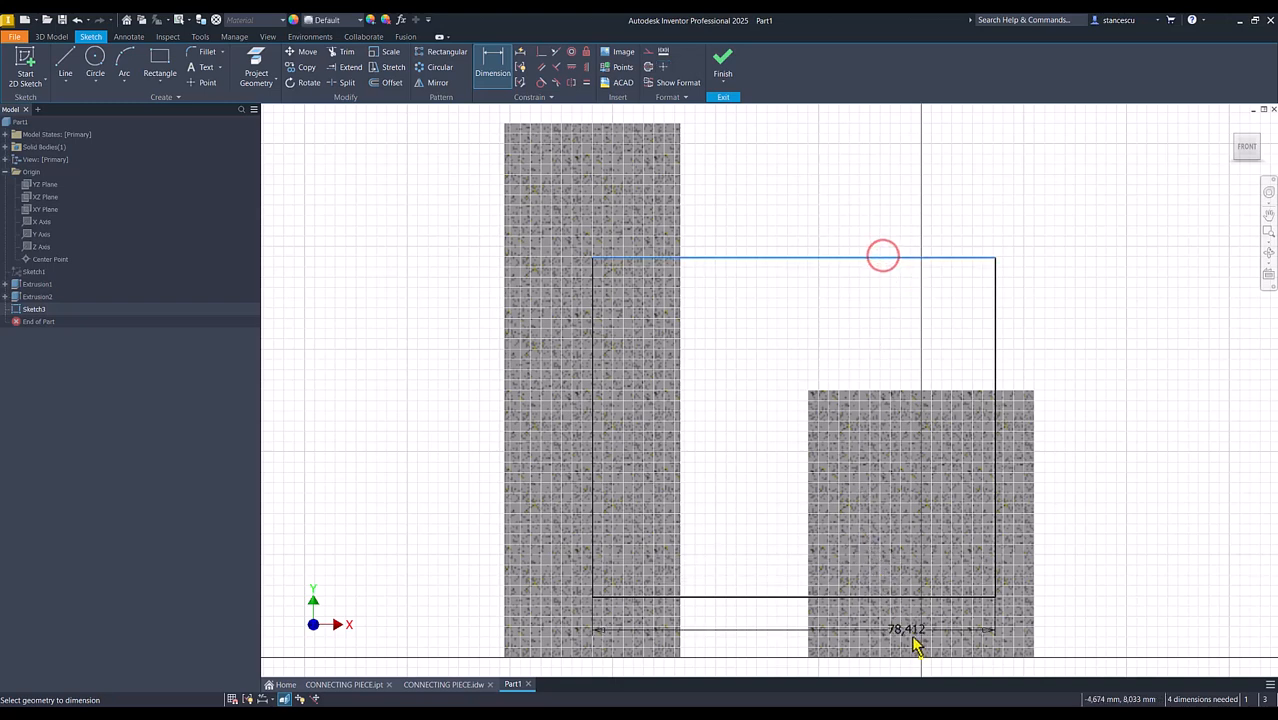
click(921, 660)
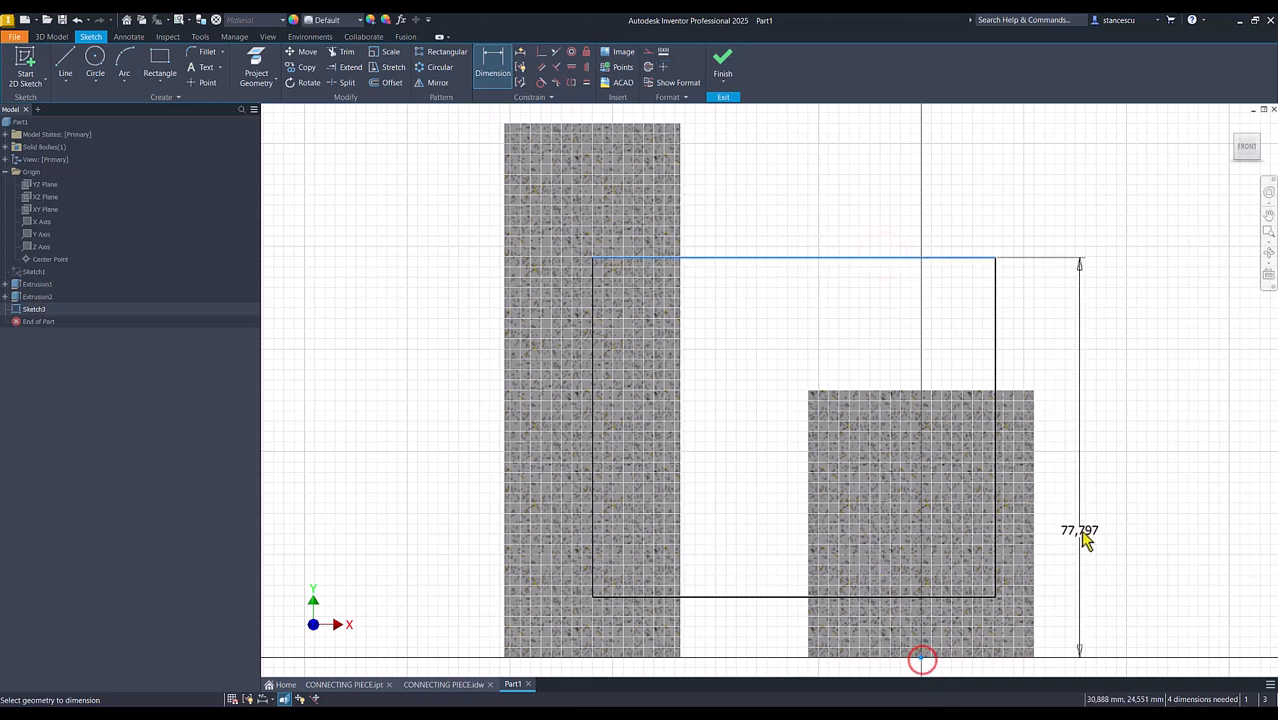
click(1097, 524)
text(8)
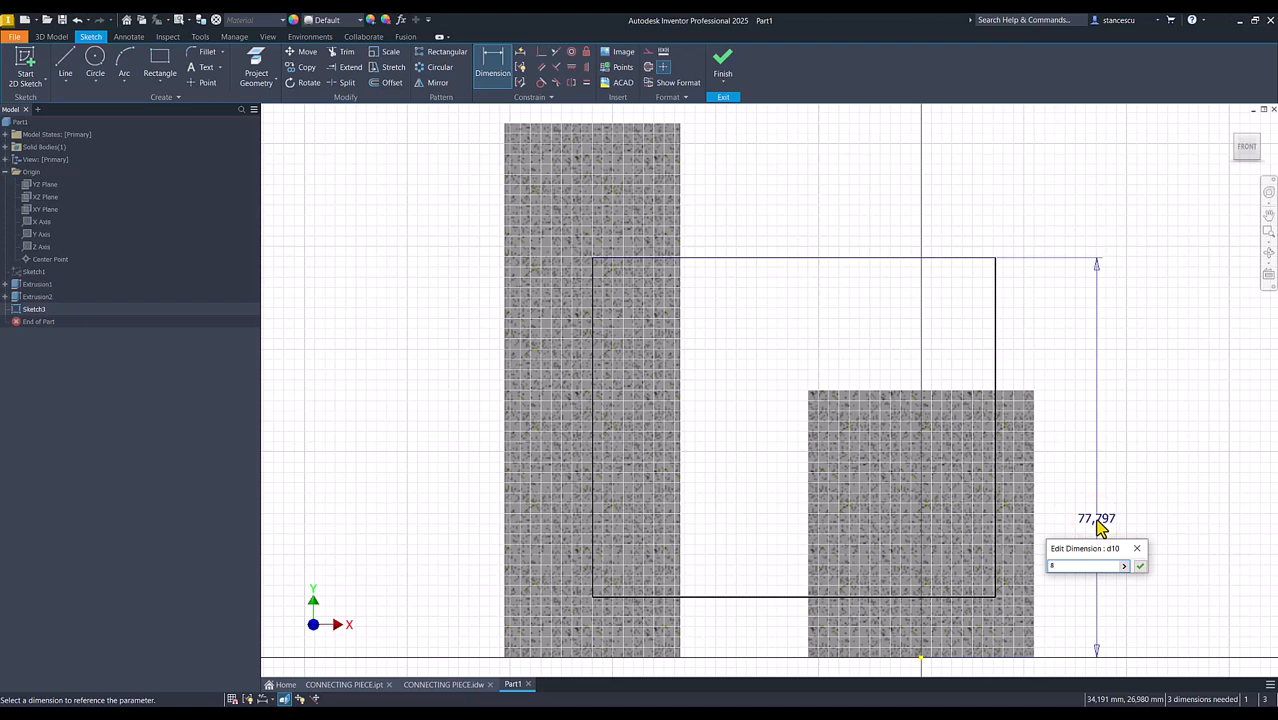
text(0)
key(Return)
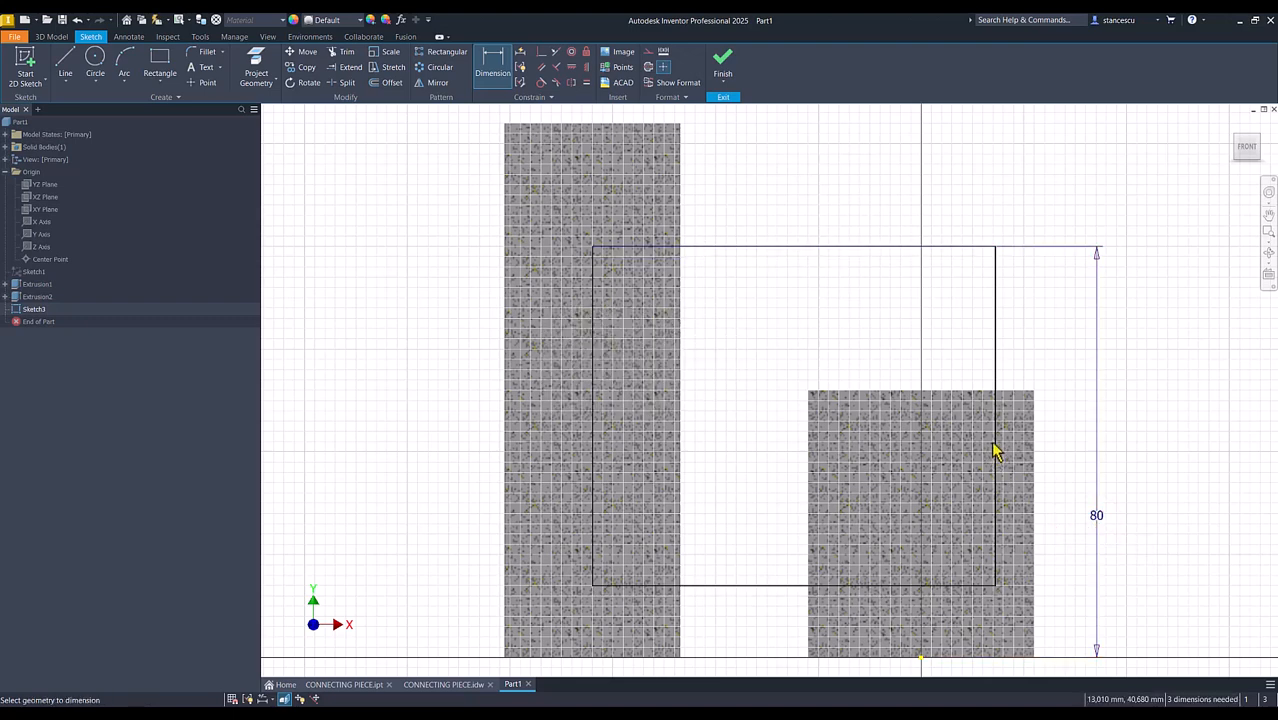
Dimension the rectangle's vertical edge inside the short cylinder 14 mm from the origin point
click(1000, 378)
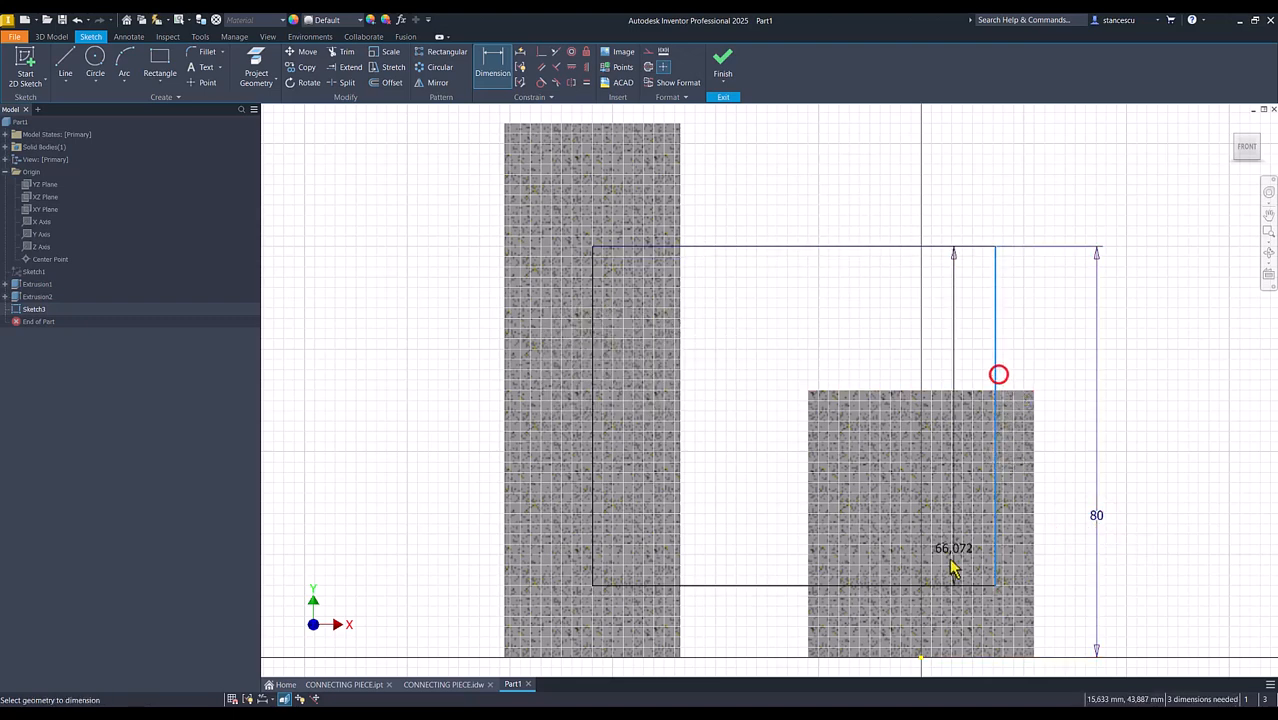
click(921, 655)
click(957, 187)
text(14)
key(Return)
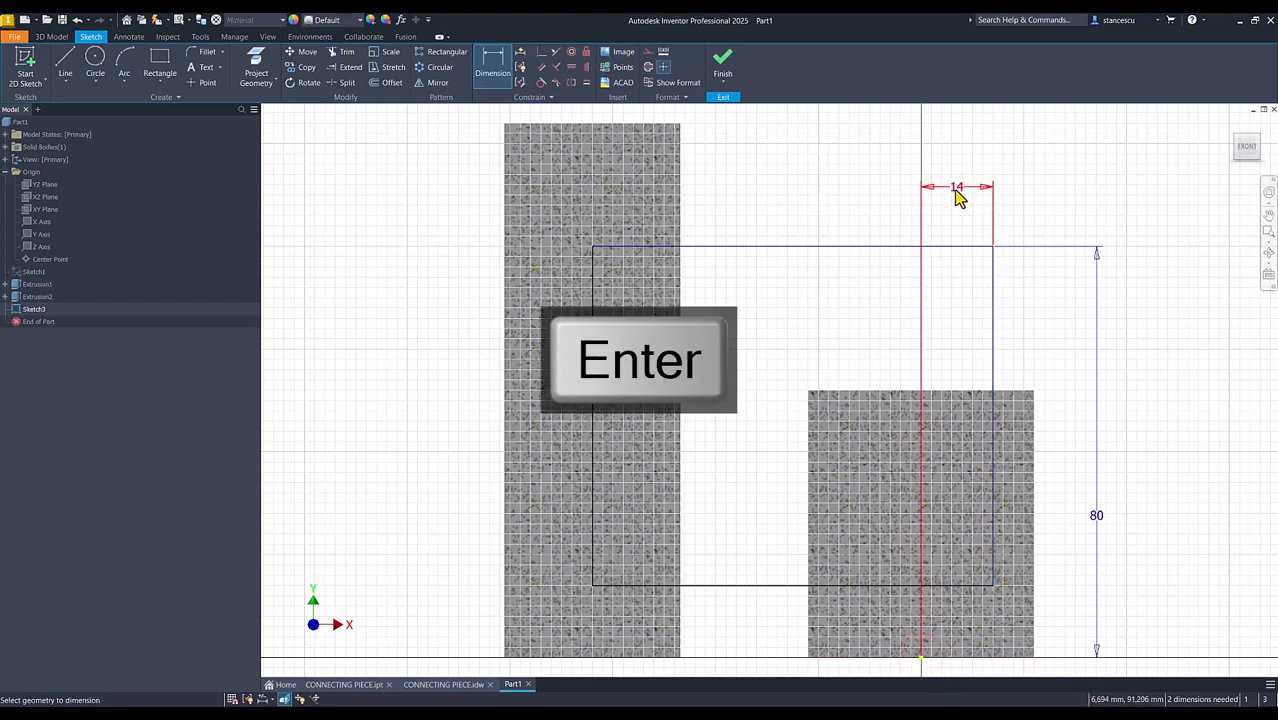
Dimension the rectangle's lower edge 10 mm above the short cylinder's base
click(777, 586)
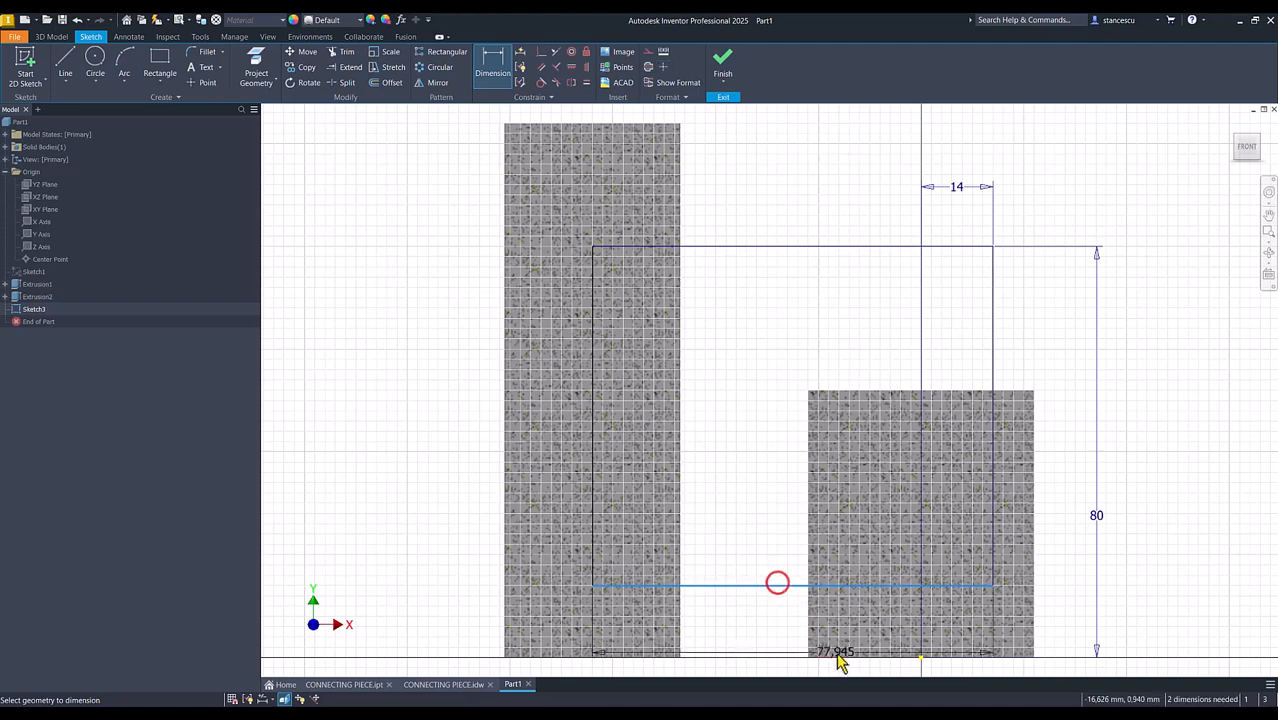
click(861, 655)
click(745, 630)
text(10)
key(Return)
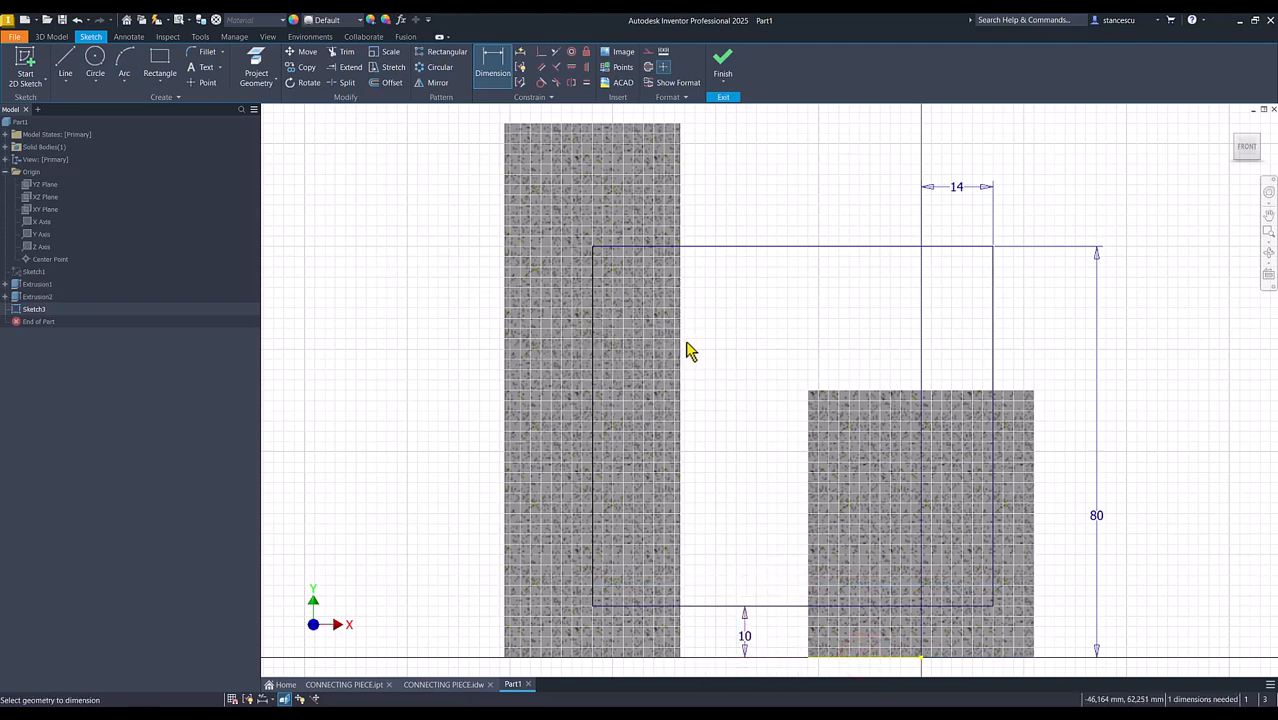
Project the tall cylinder's top edge, make the rectangle's nearby vertical side coincident with its midpoint, and finish the sketch
click(256, 74)
click(556, 124)
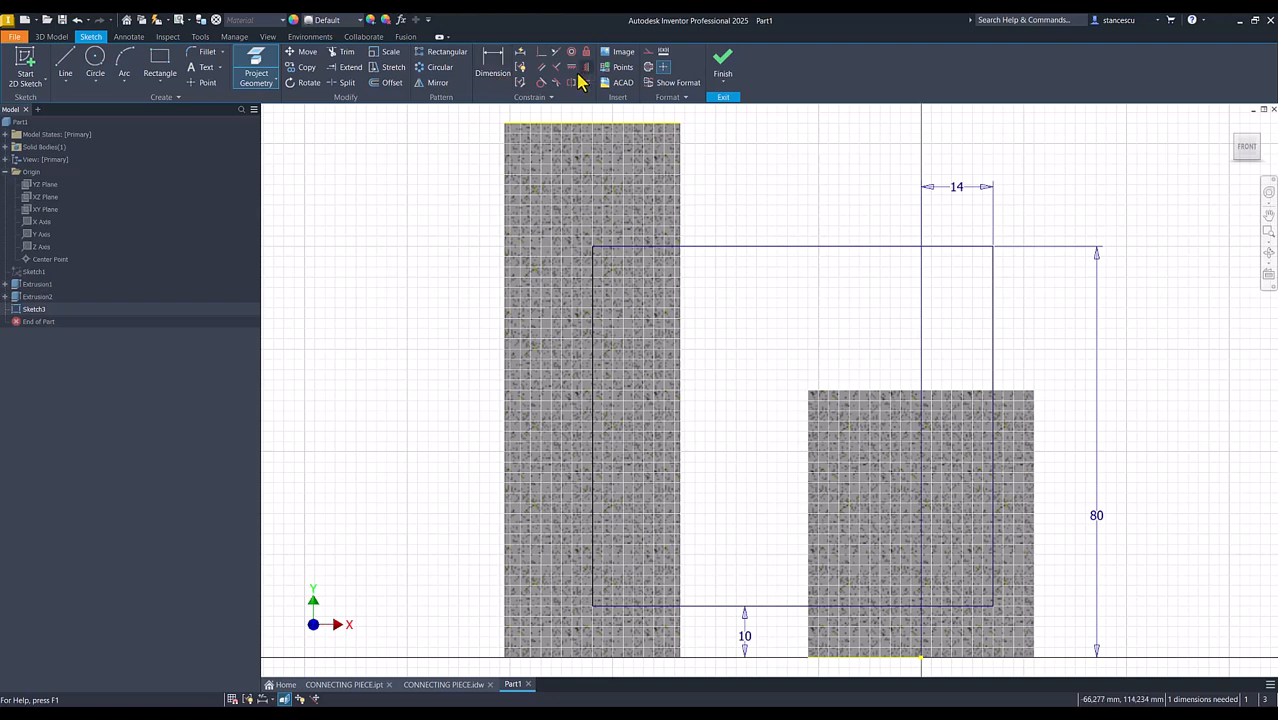
click(541, 53)
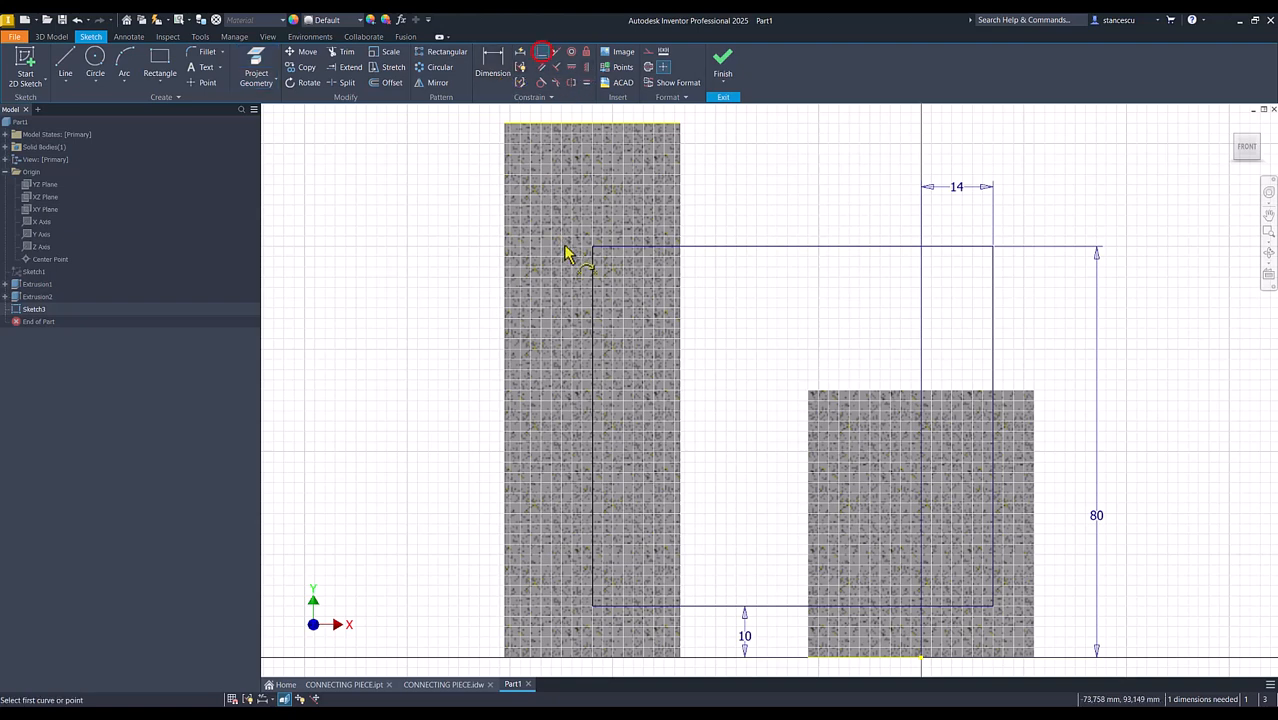
click(594, 296)
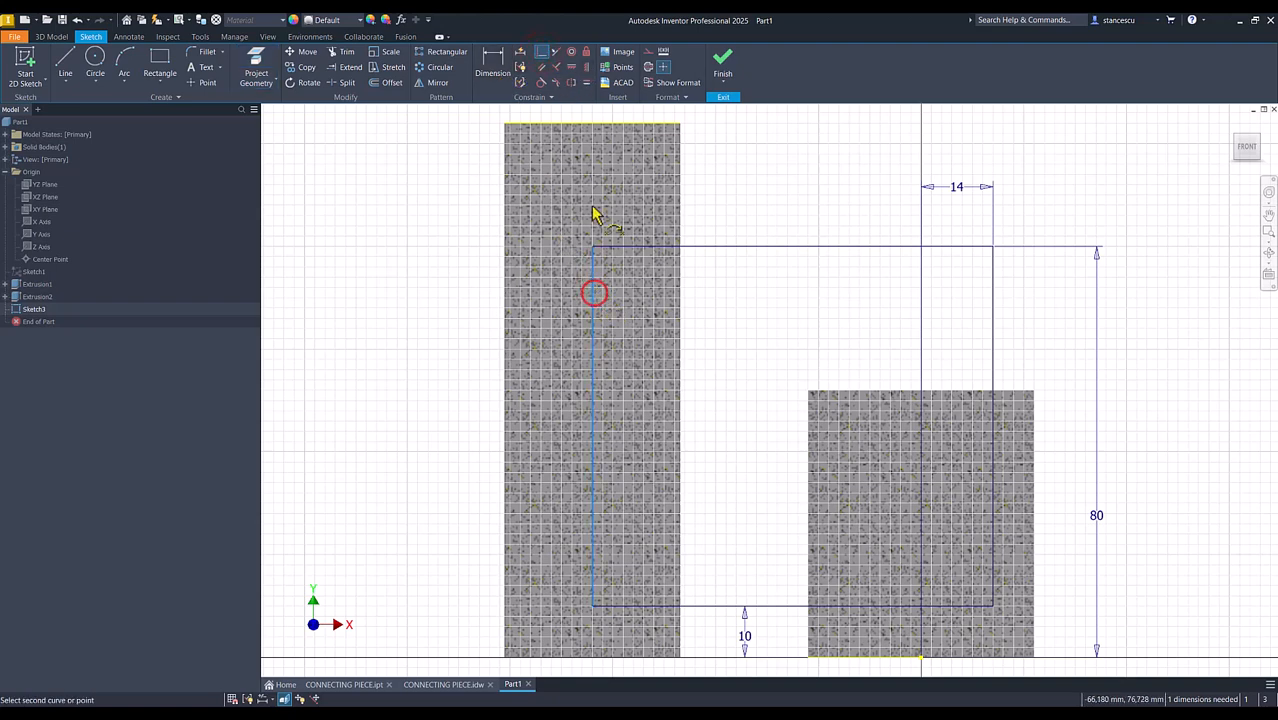
click(592, 125)
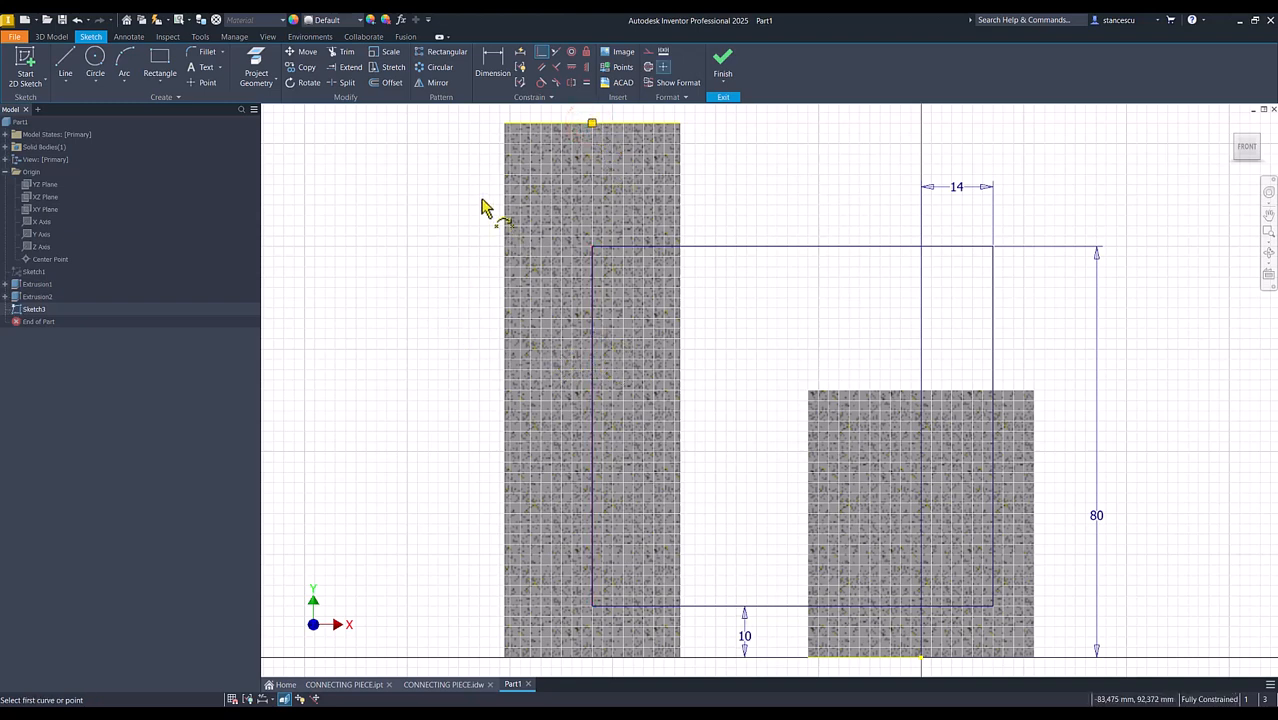
click(453, 225)
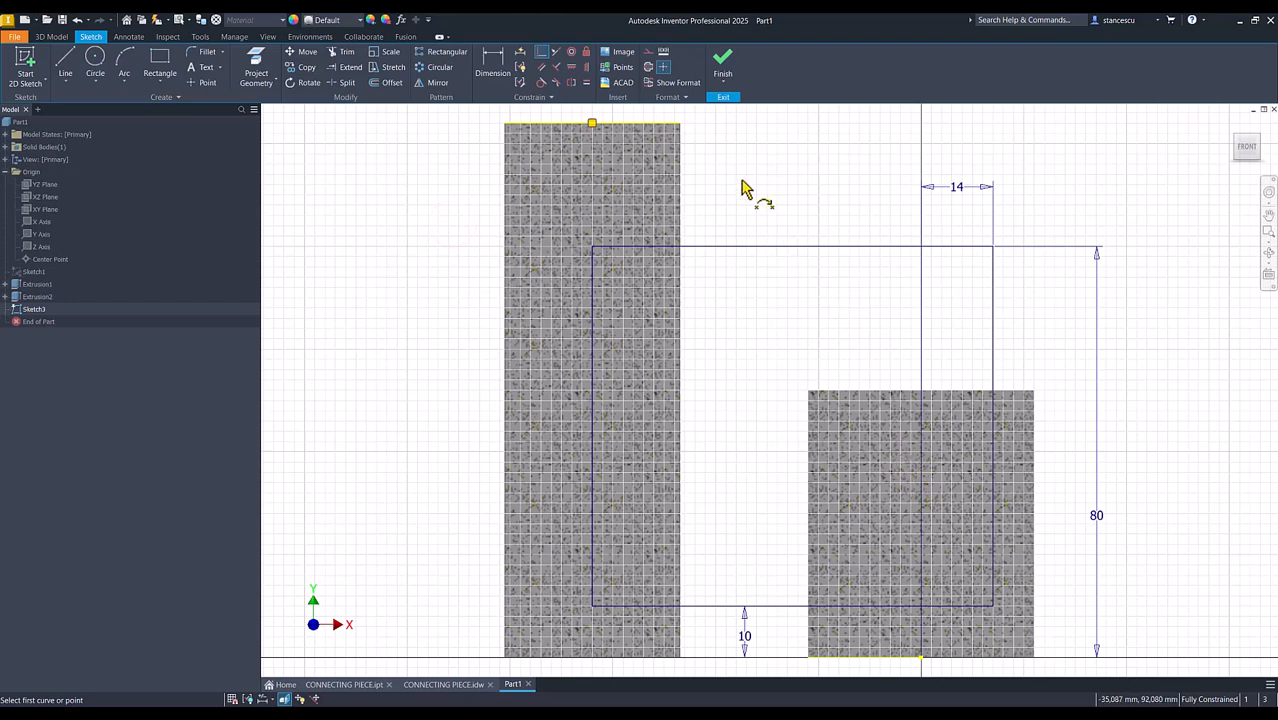
click(722, 58)
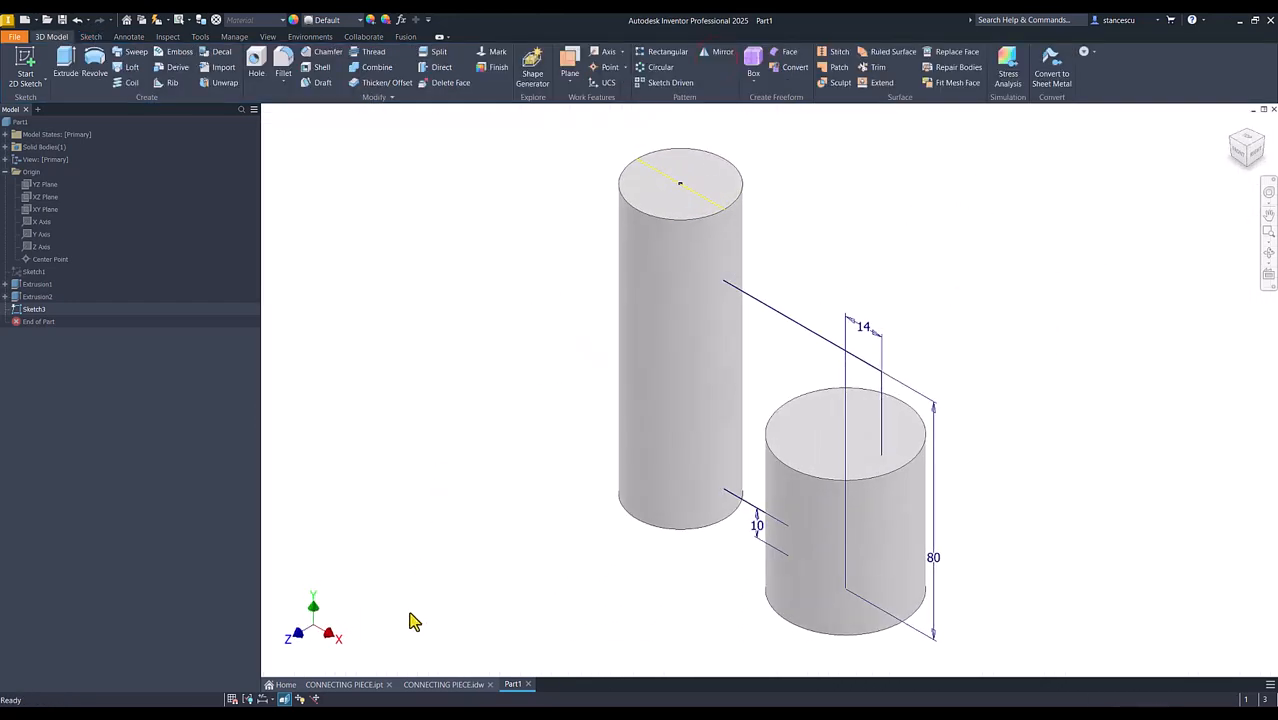
Check the web thickness in the CONNECTING PIECE.idw drawing and extrude the rectangle symmetrically in Part1 to 8 mm, joined to the cylinders
click(443, 686)
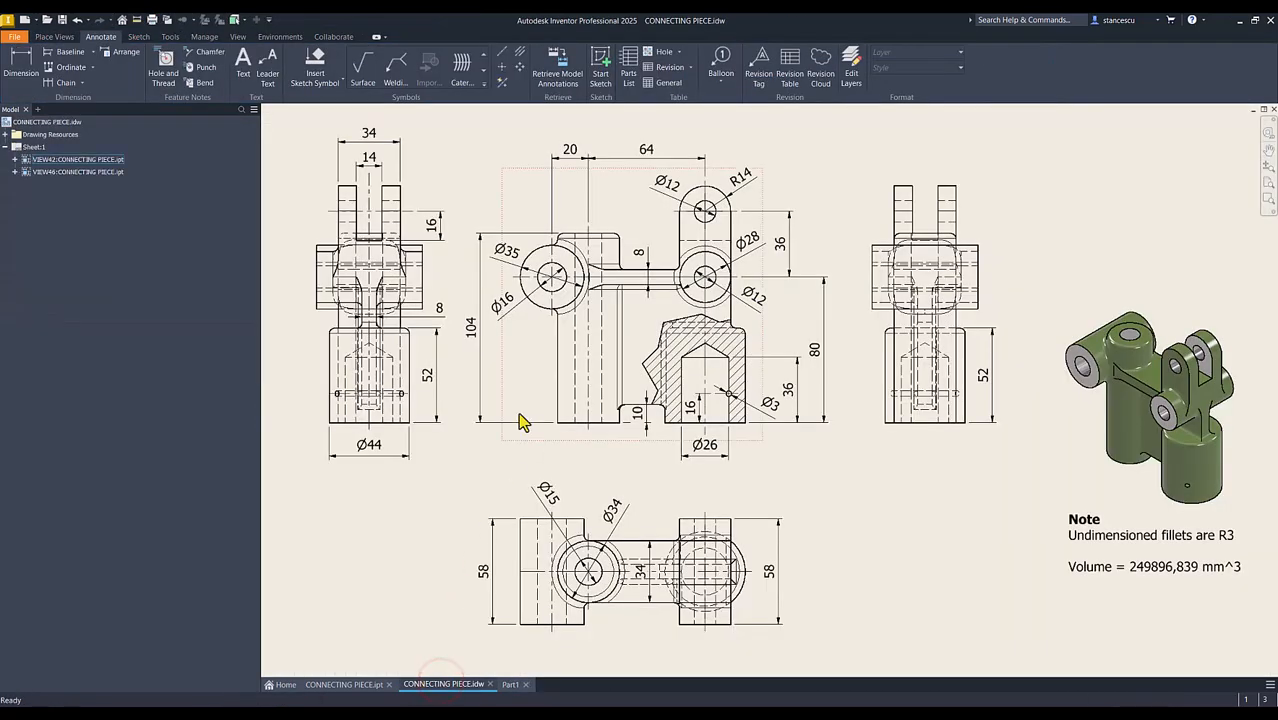
click(441, 310)
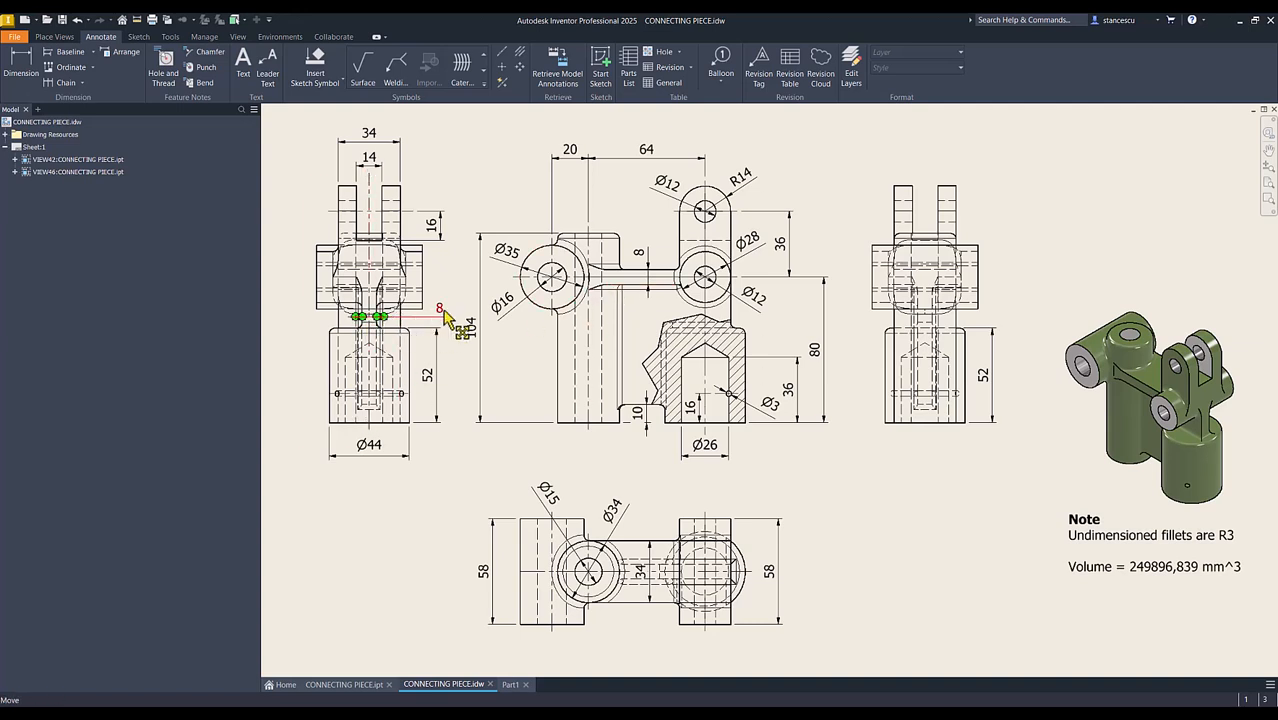
click(510, 685)
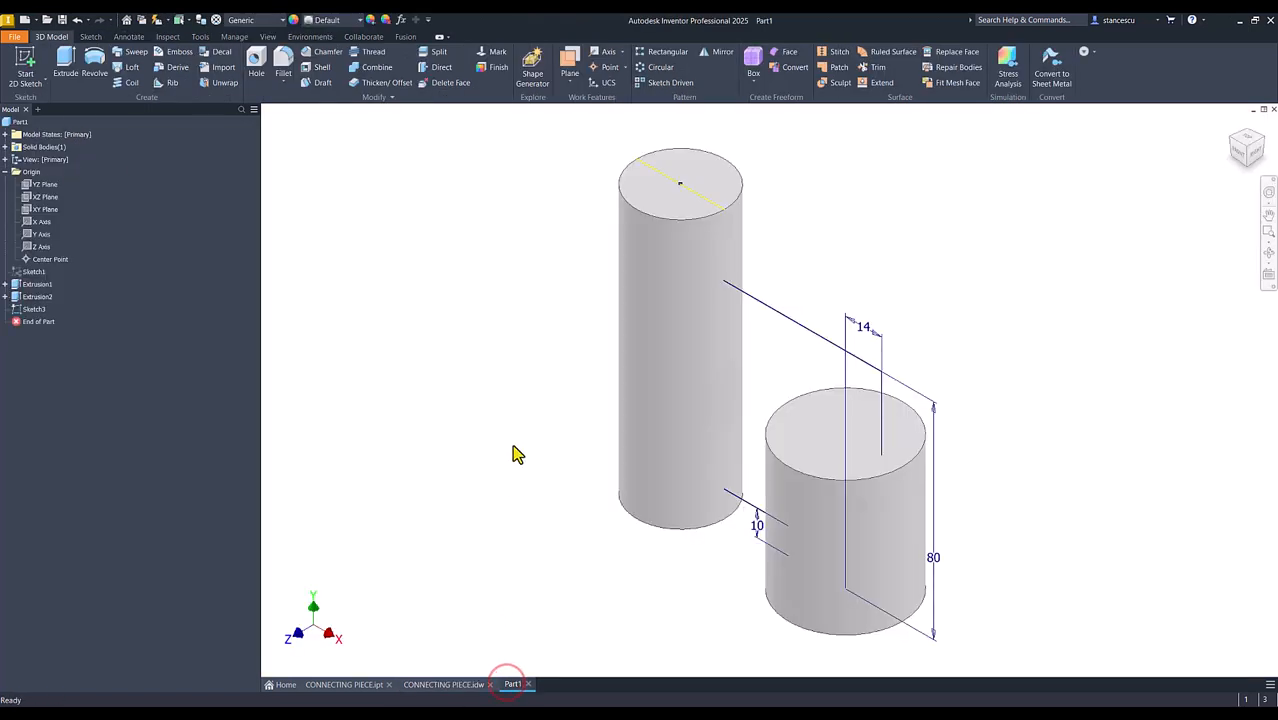
click(65, 60)
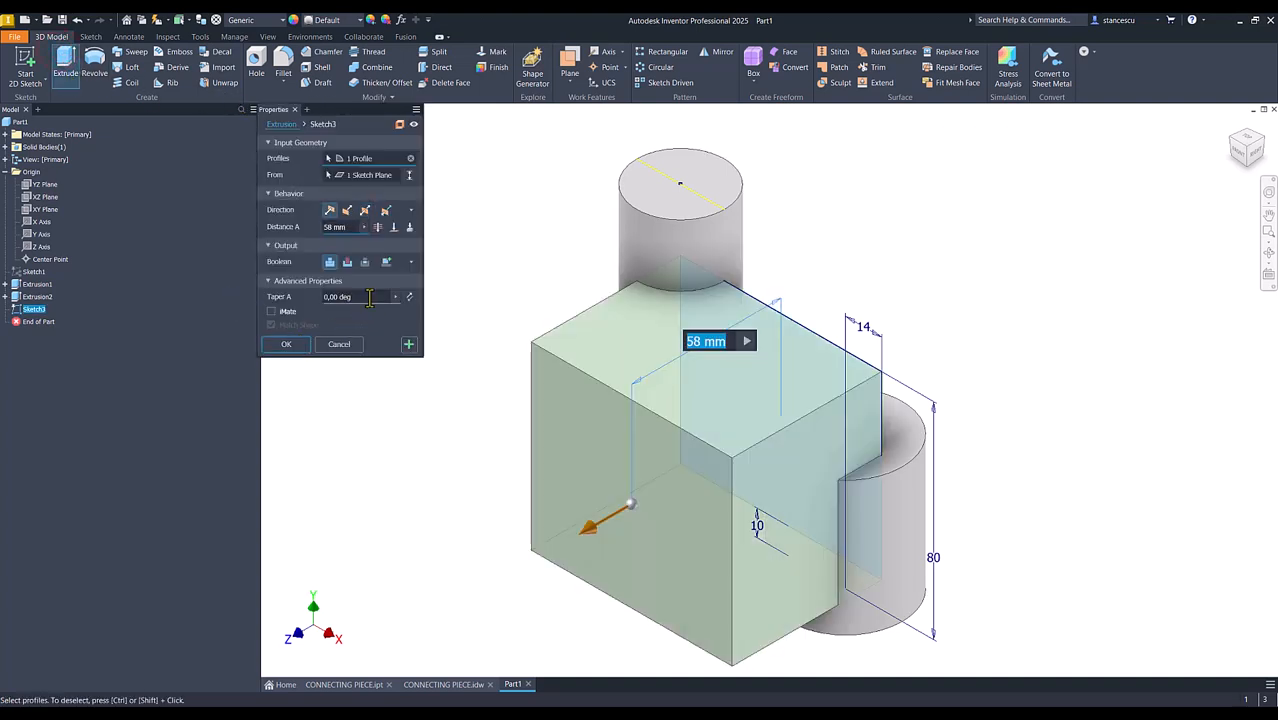
click(365, 210)
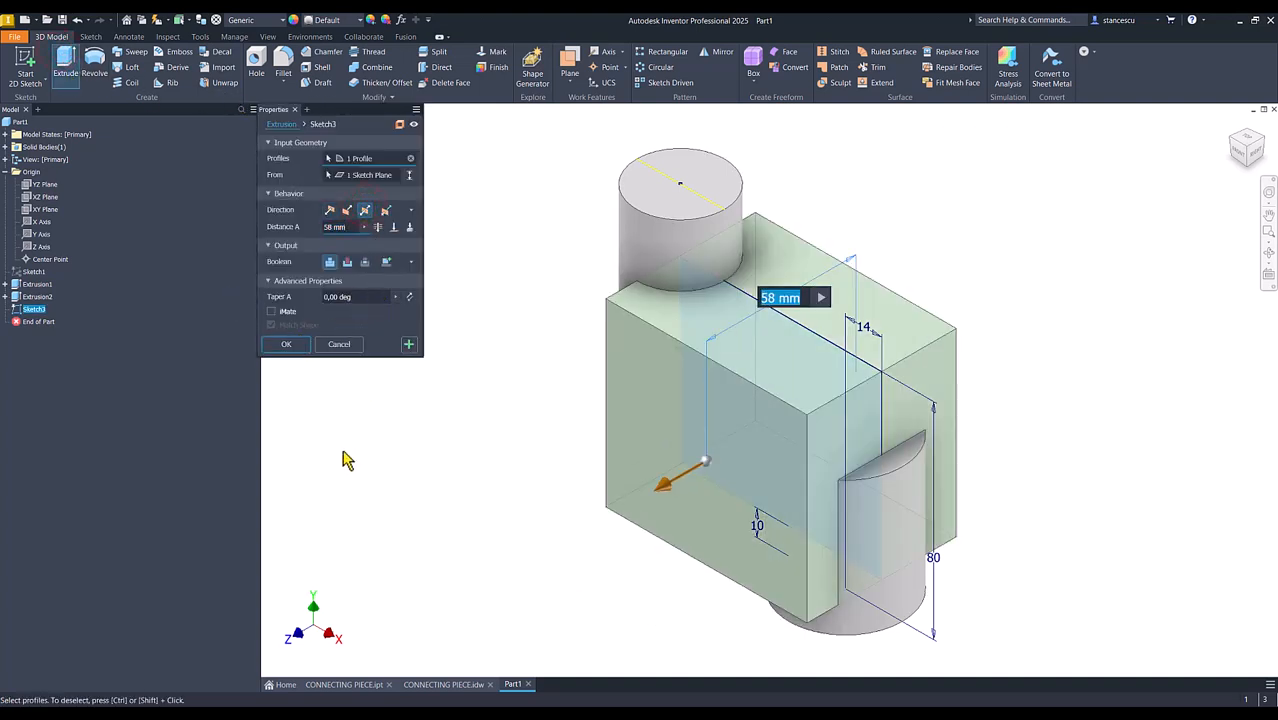
text(8)
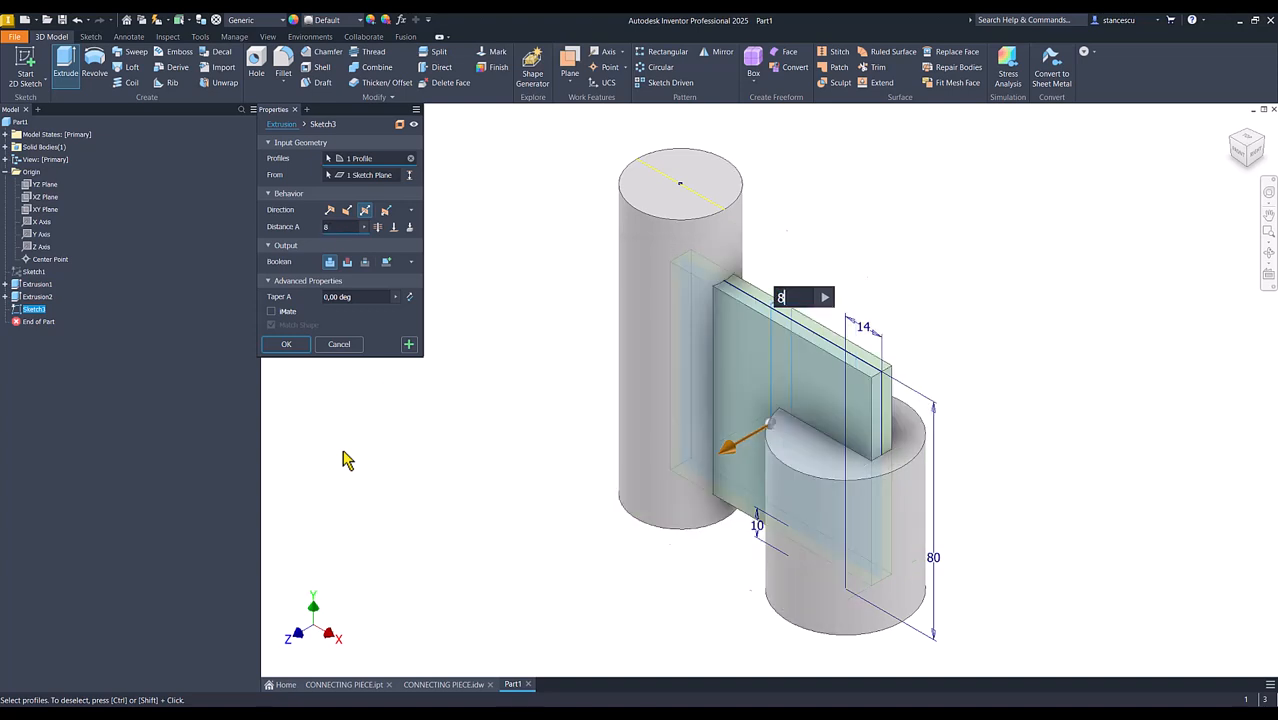
click(285, 345)
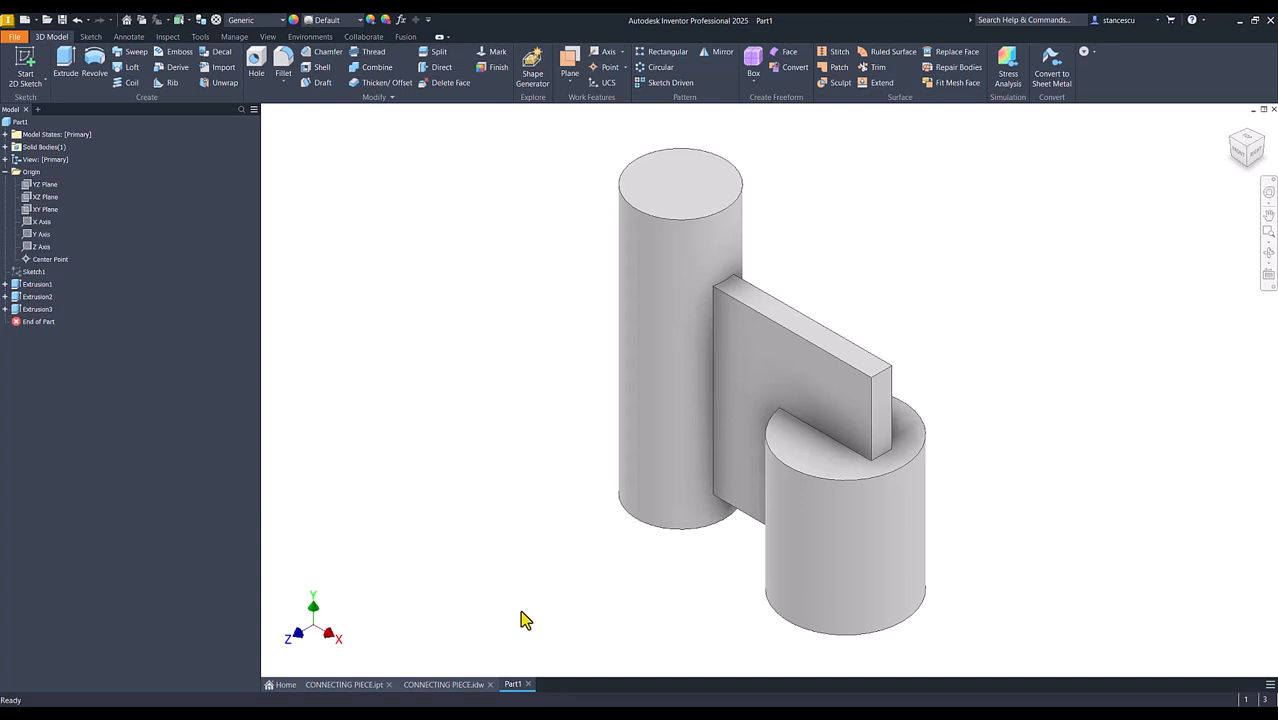
Review the horizontal rib's dimensions in CONNECTING PIECE.idw and start a sketch on the YZ plane of Part1
click(448, 687)
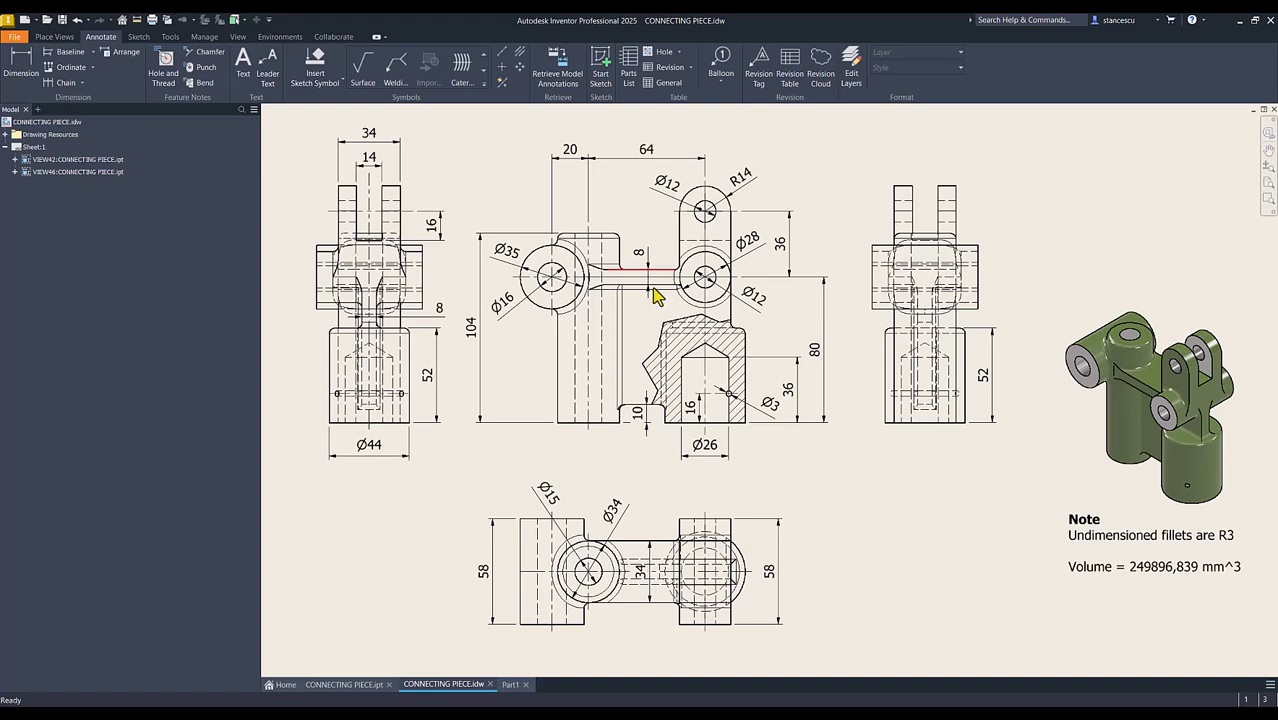
click(508, 686)
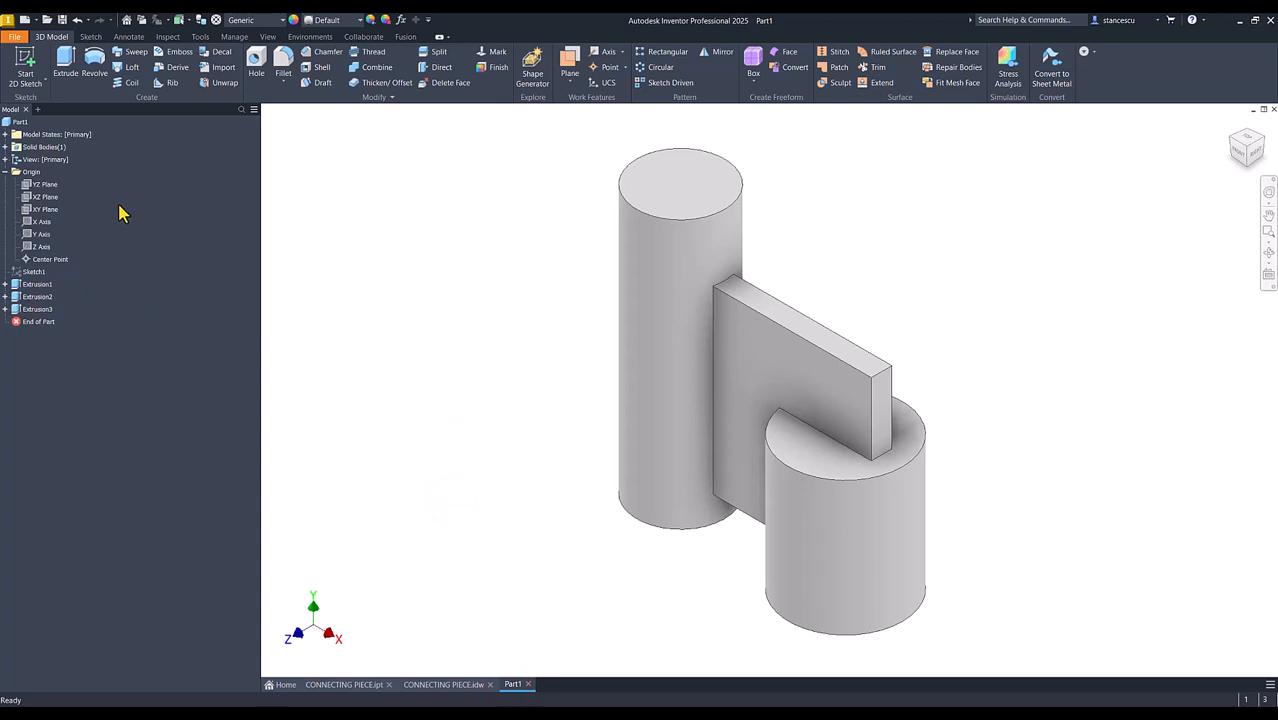
click(40, 185)
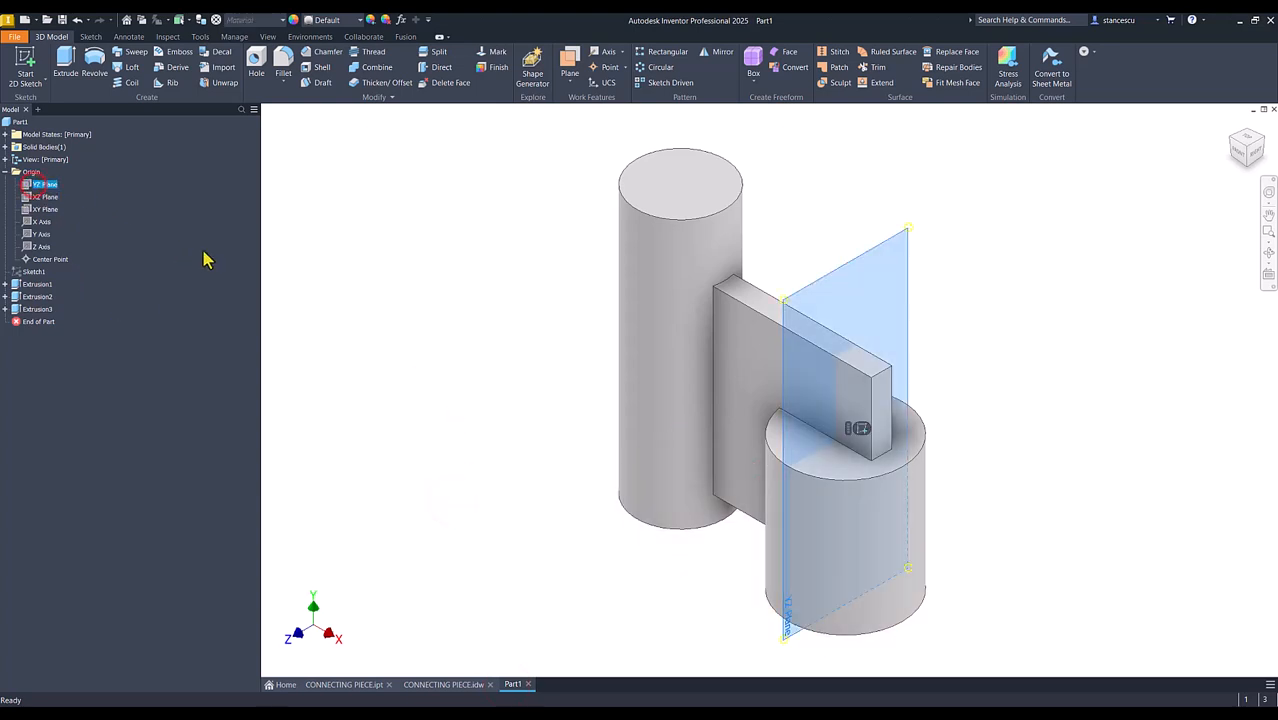
click(857, 431)
key(Num_Lock)
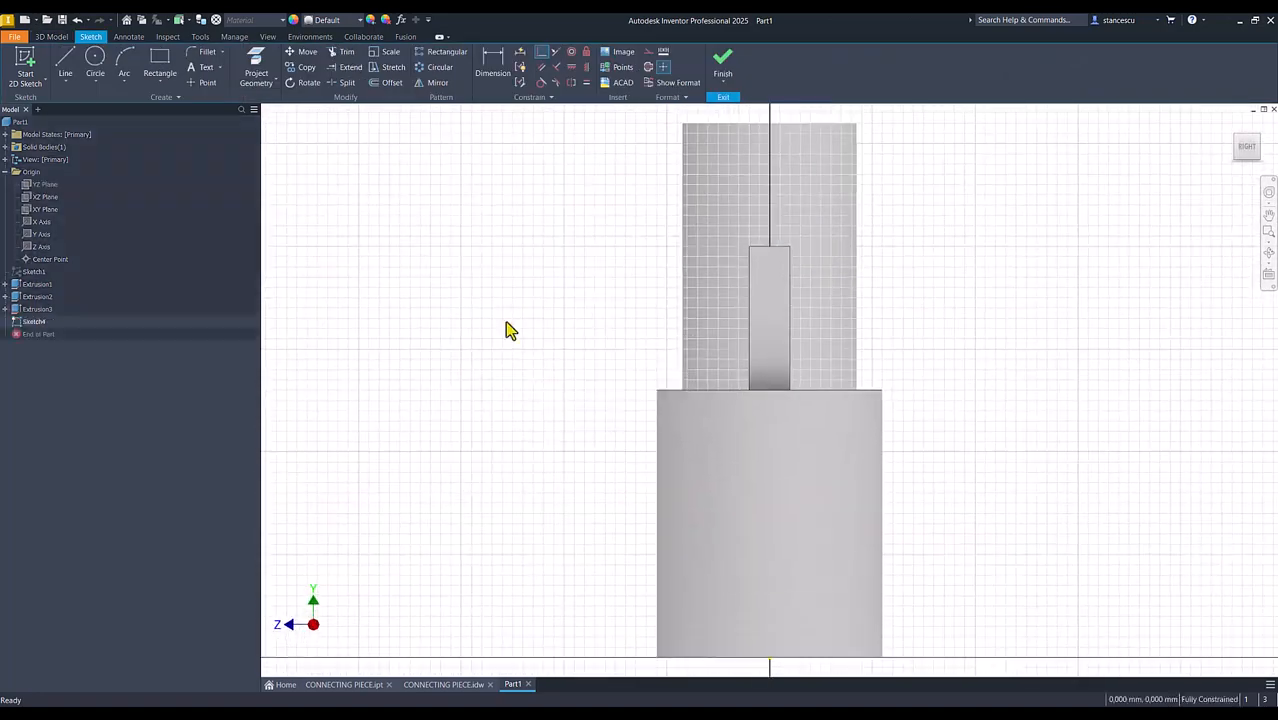
Sketch a rectangle 34 mm wide and 8 mm high across the upper web, and slice the graphics at the sketch plane
click(160, 60)
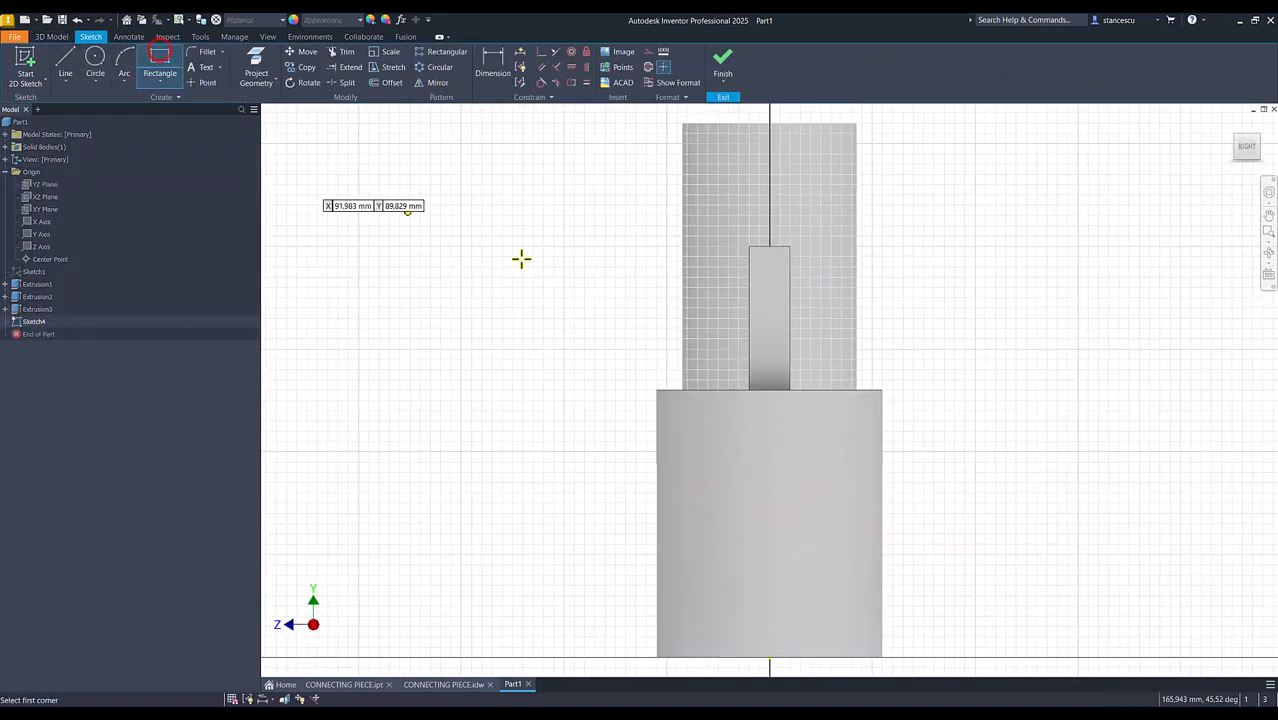
click(655, 276)
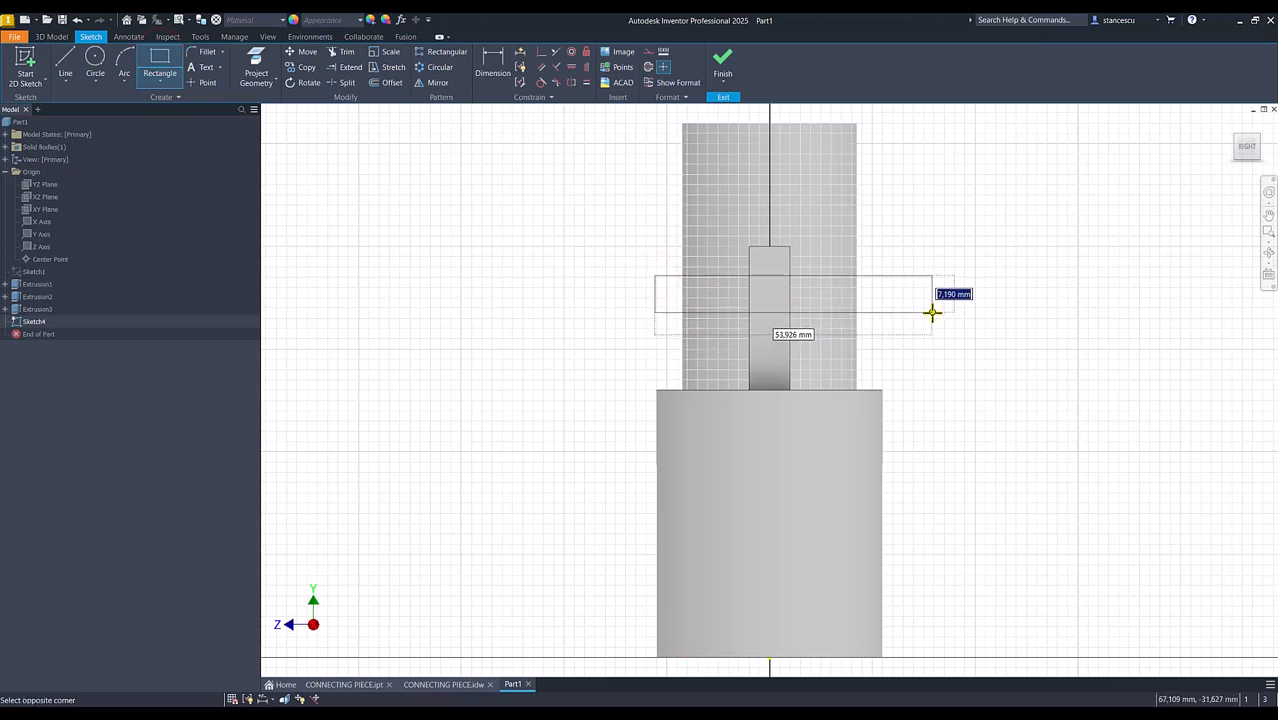
key(Tab)
text(3)
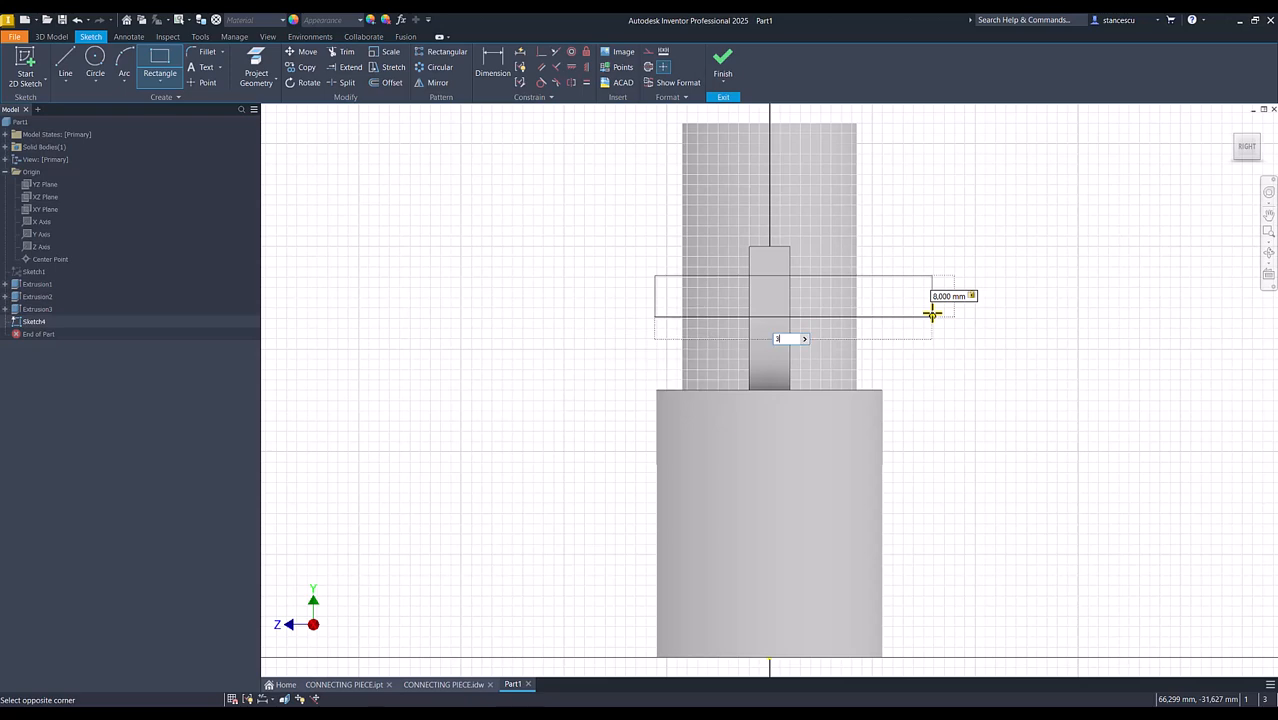
text(4)
key(Return)
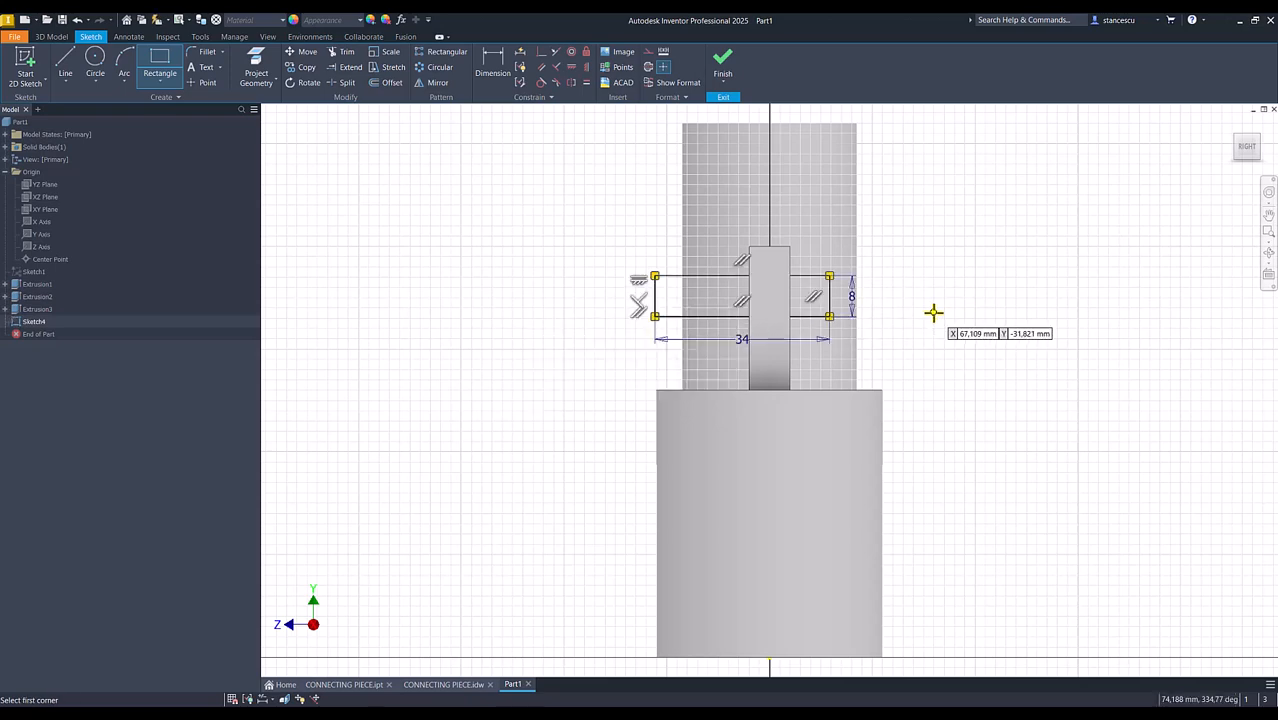
key(F7)
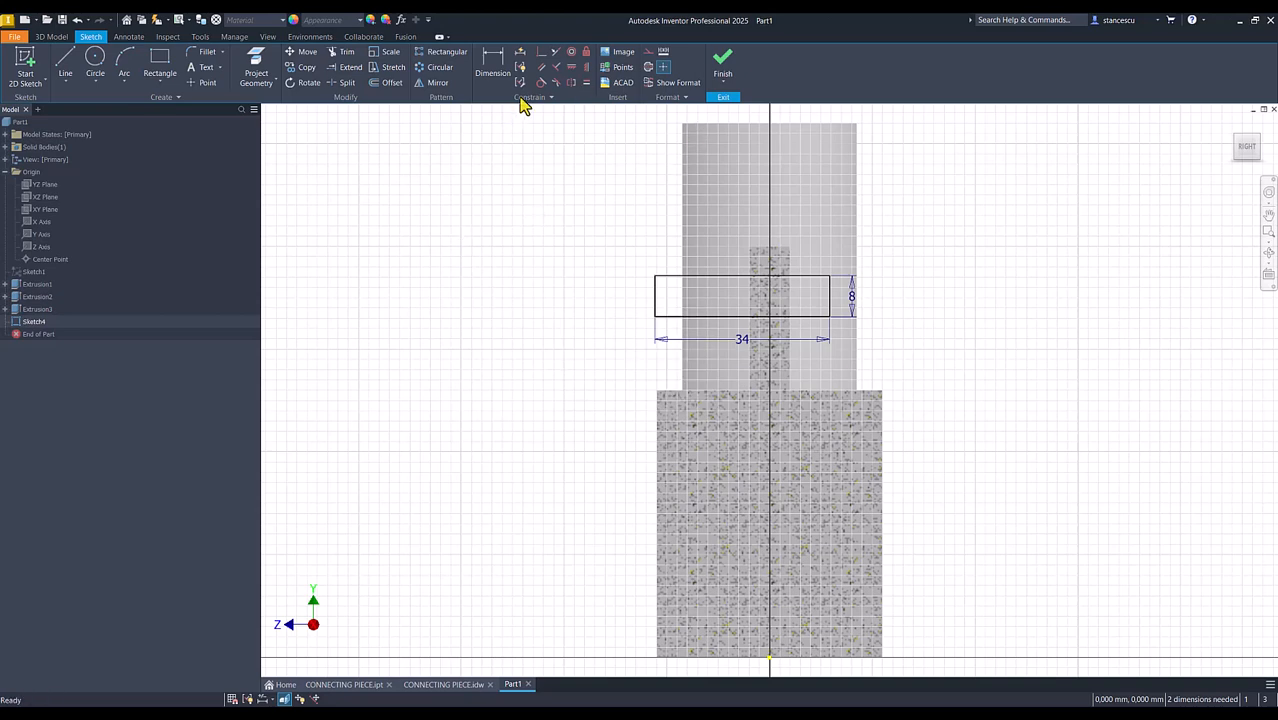
Try to align the midpoint of the rectangle's lower edge vertically with the origin point, and undo the constraint
click(585, 67)
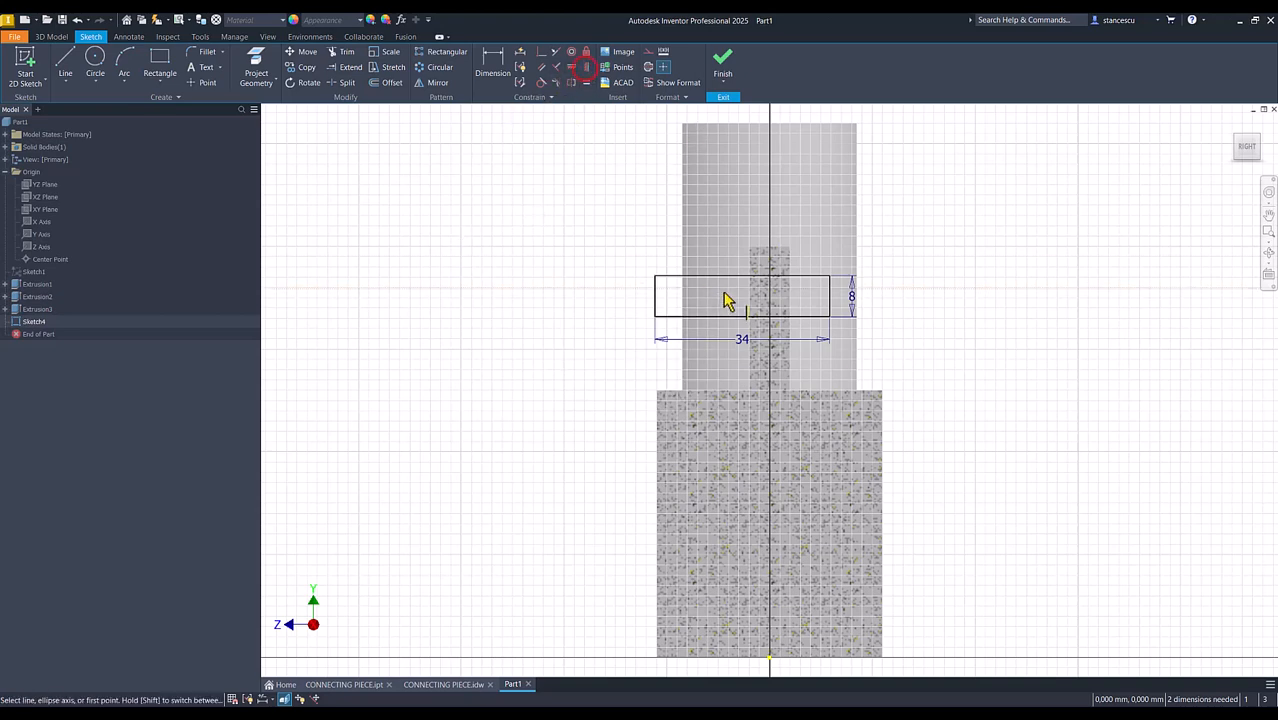
click(742, 317)
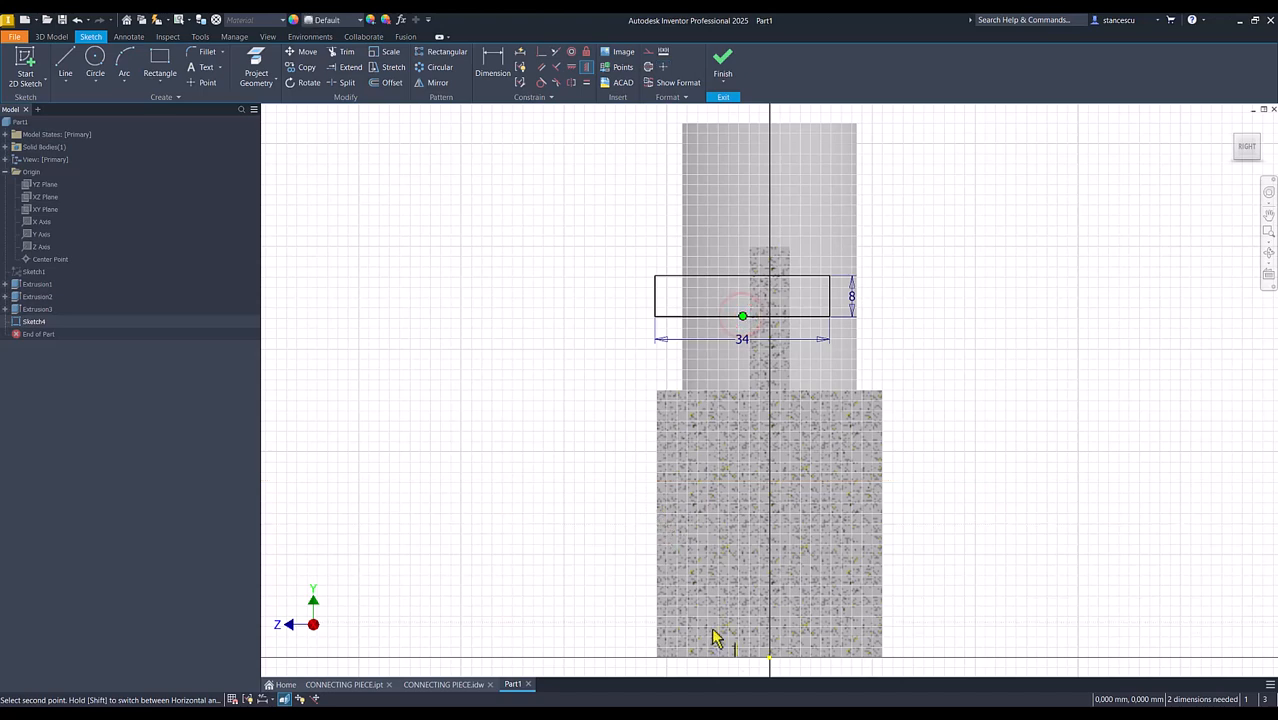
click(770, 660)
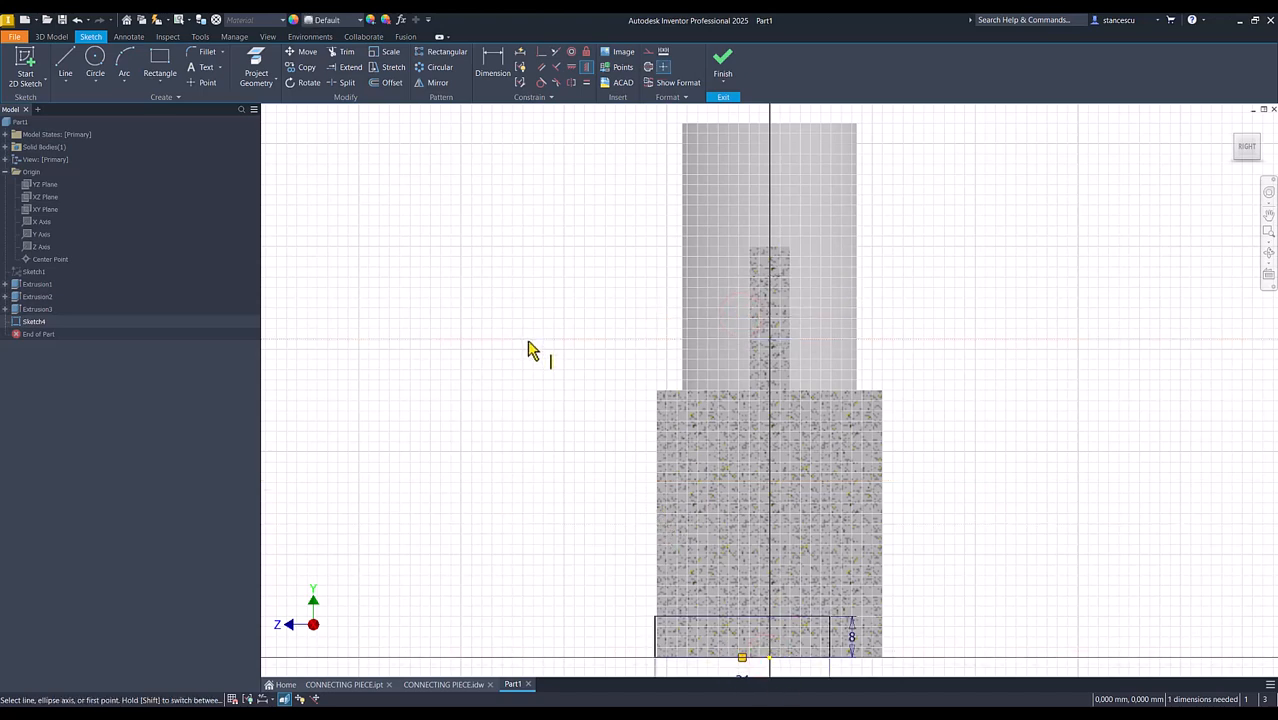
key(ctrl+z)
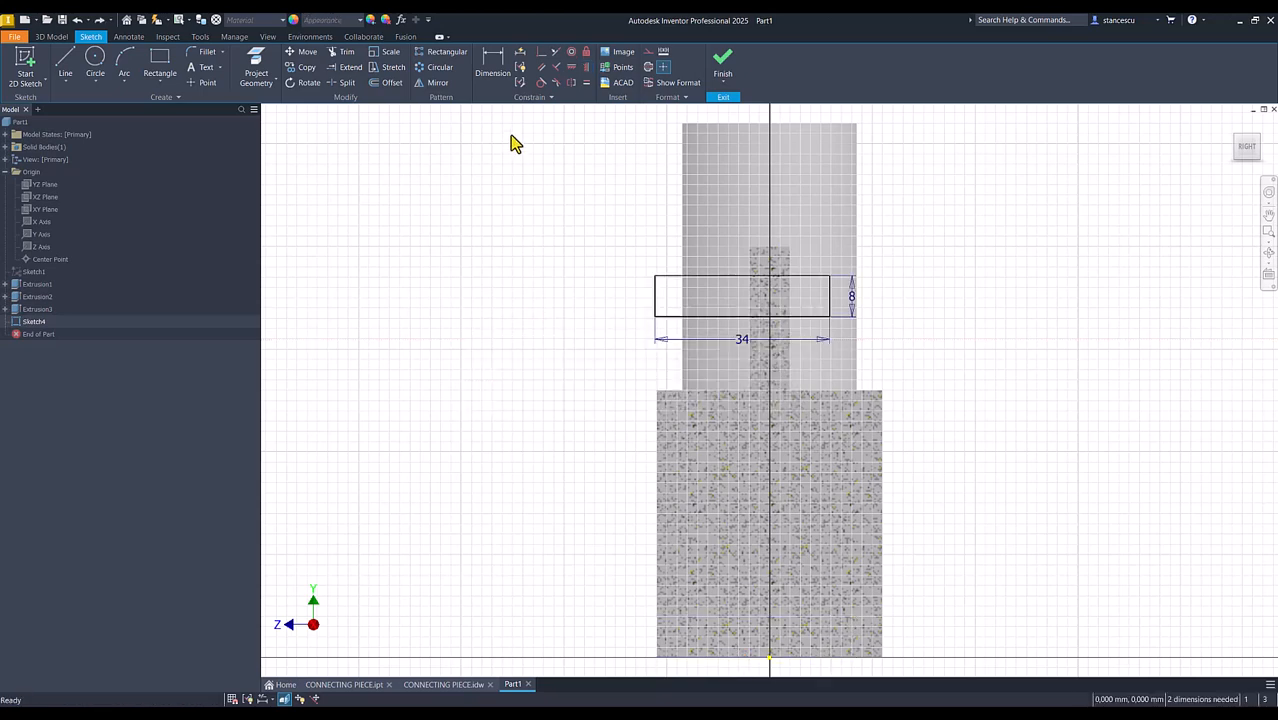
Align the midpoint of the rectangle's lower edge vertically with the origin point
click(571, 68)
click(742, 316)
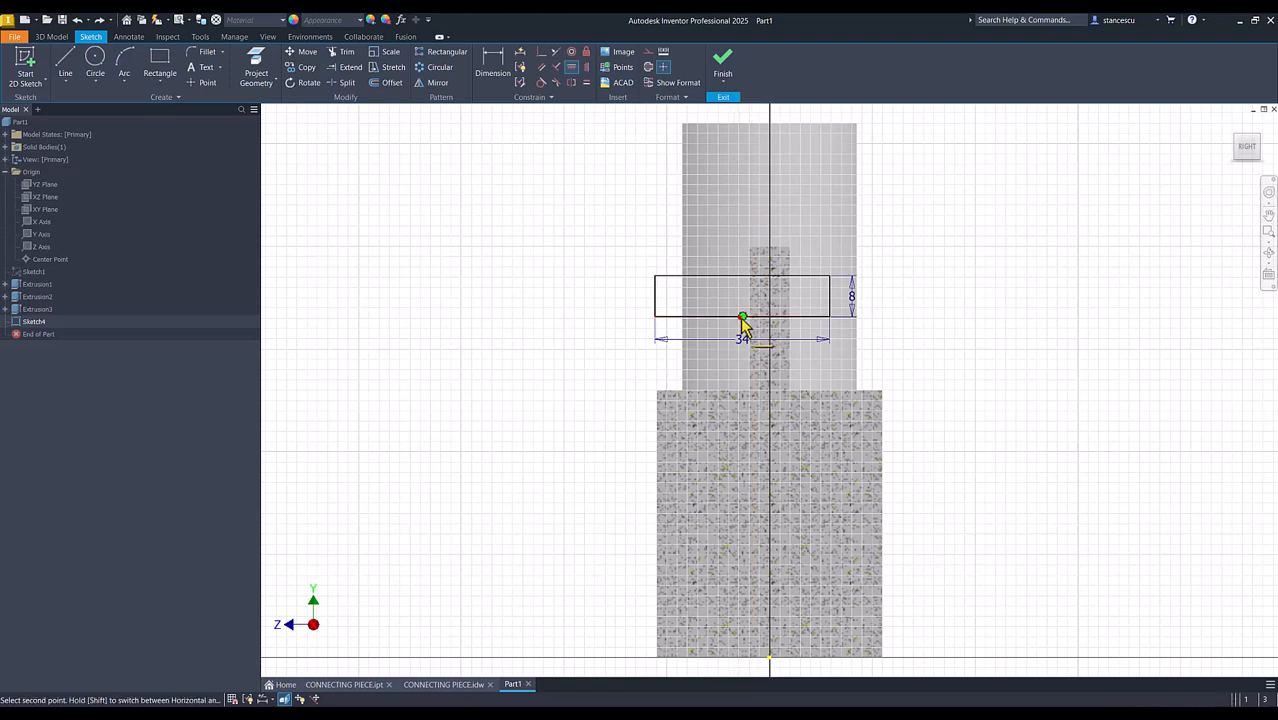
click(770, 658)
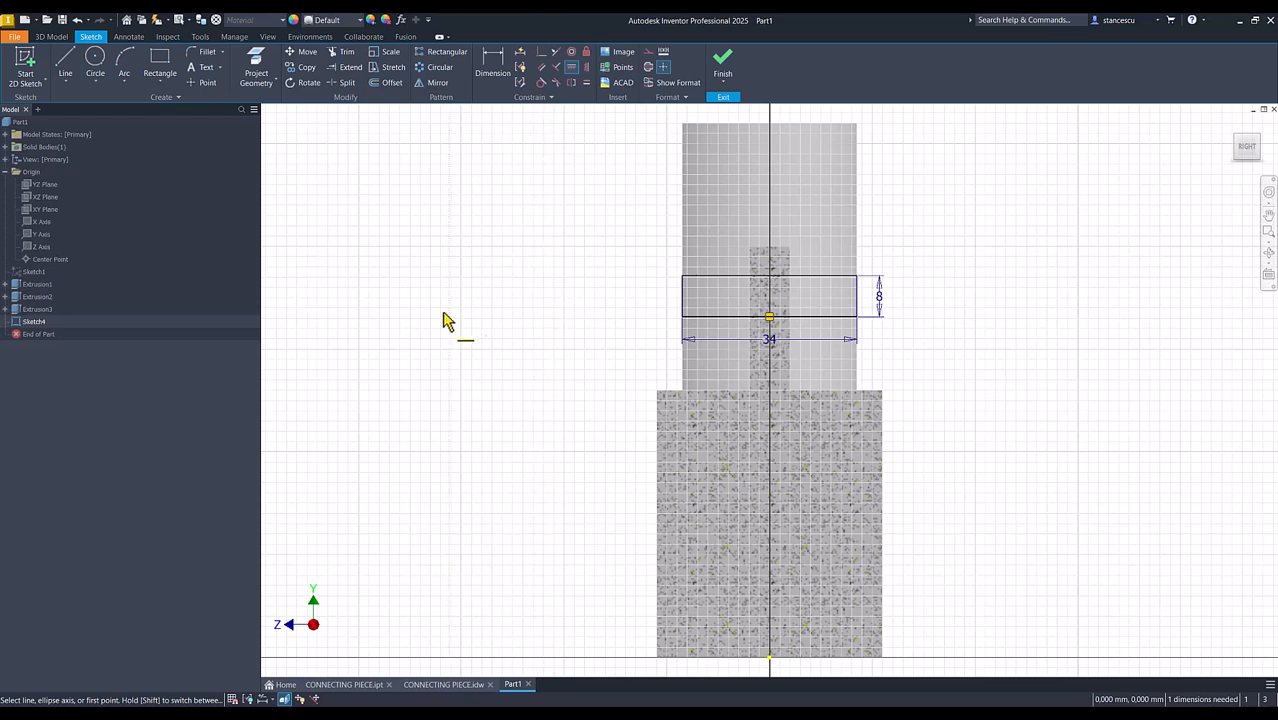
Dimension the midpoint of the rectangle's short side 80 mm above the base edge and finish the sketch
click(494, 62)
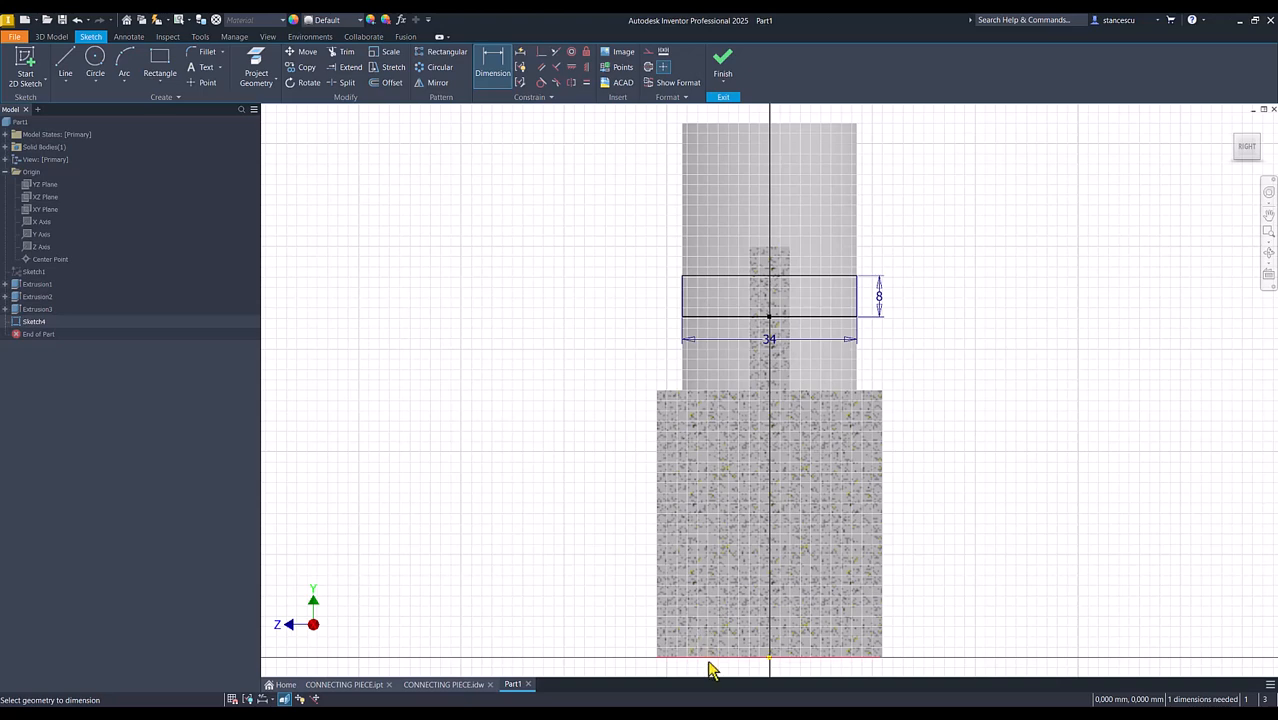
click(826, 658)
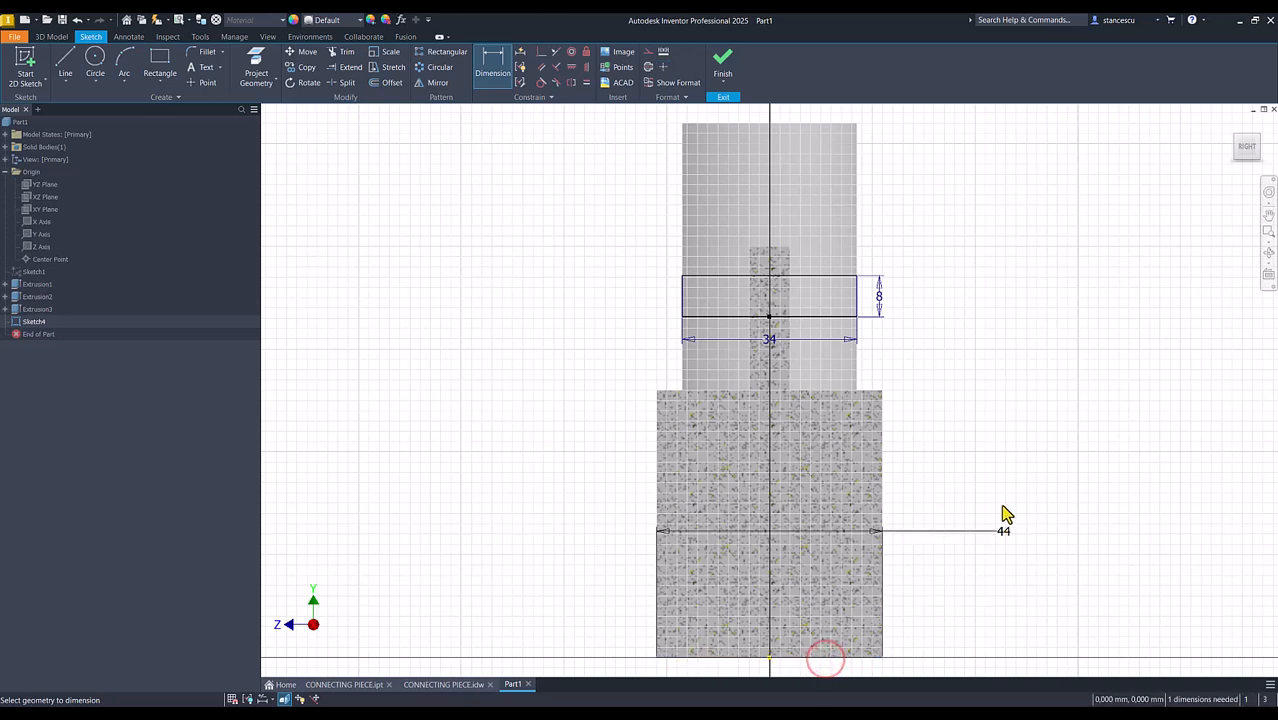
click(856, 297)
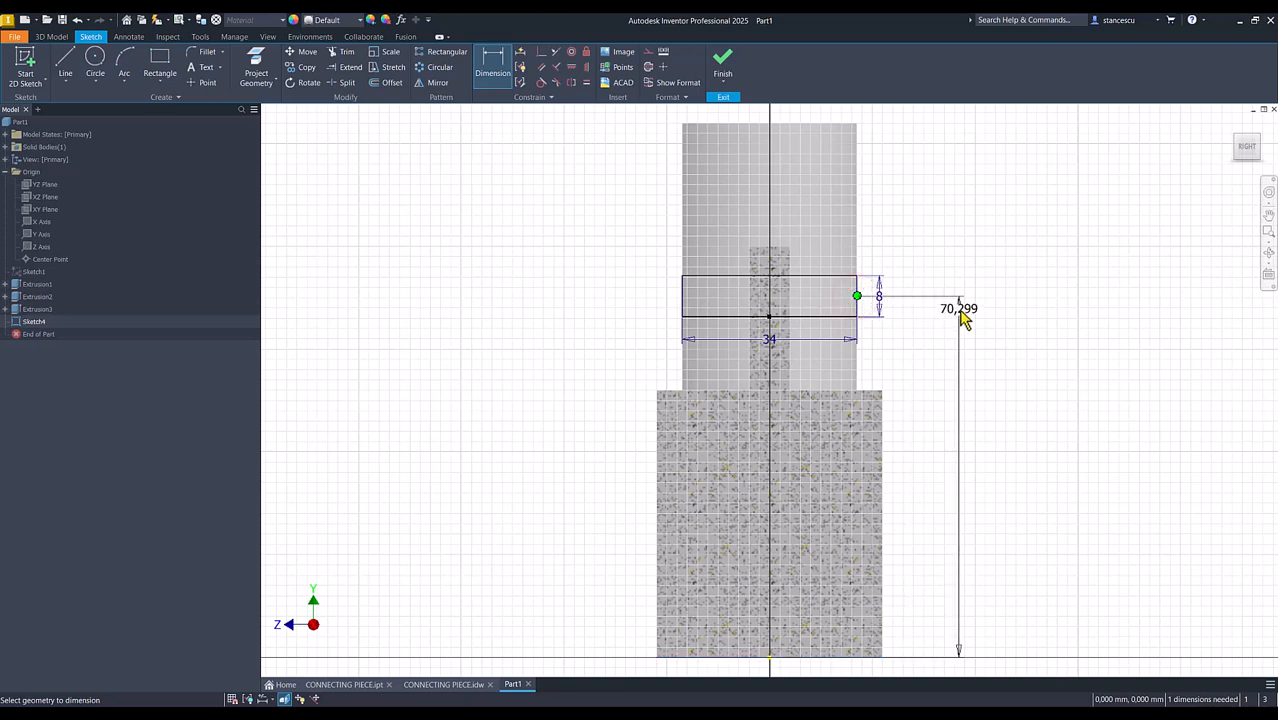
click(958, 309)
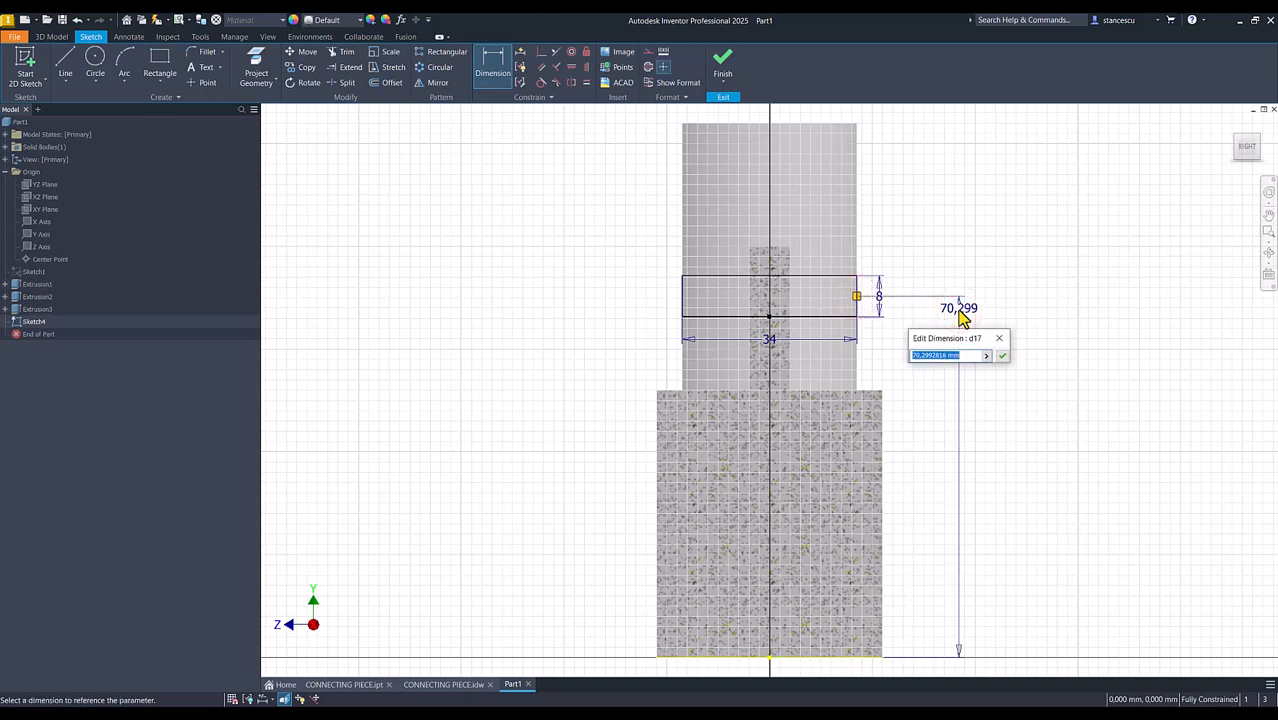
text(80)
key(Return)
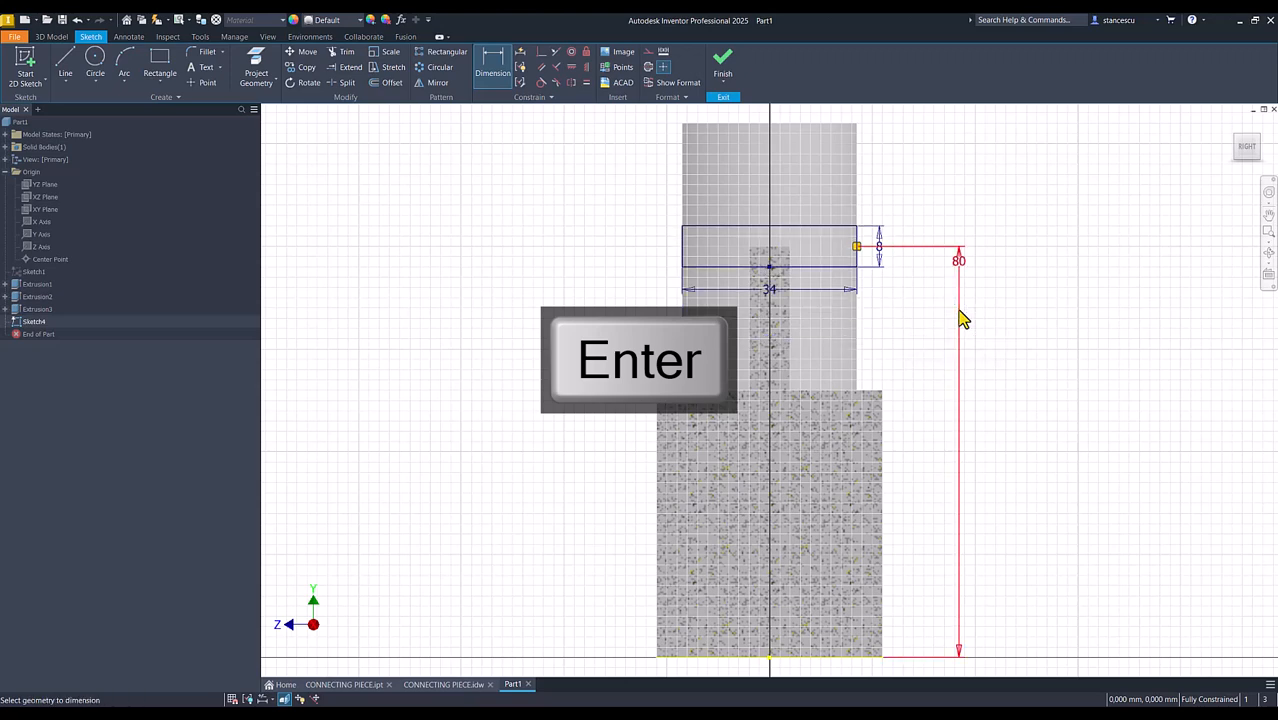
click(718, 63)
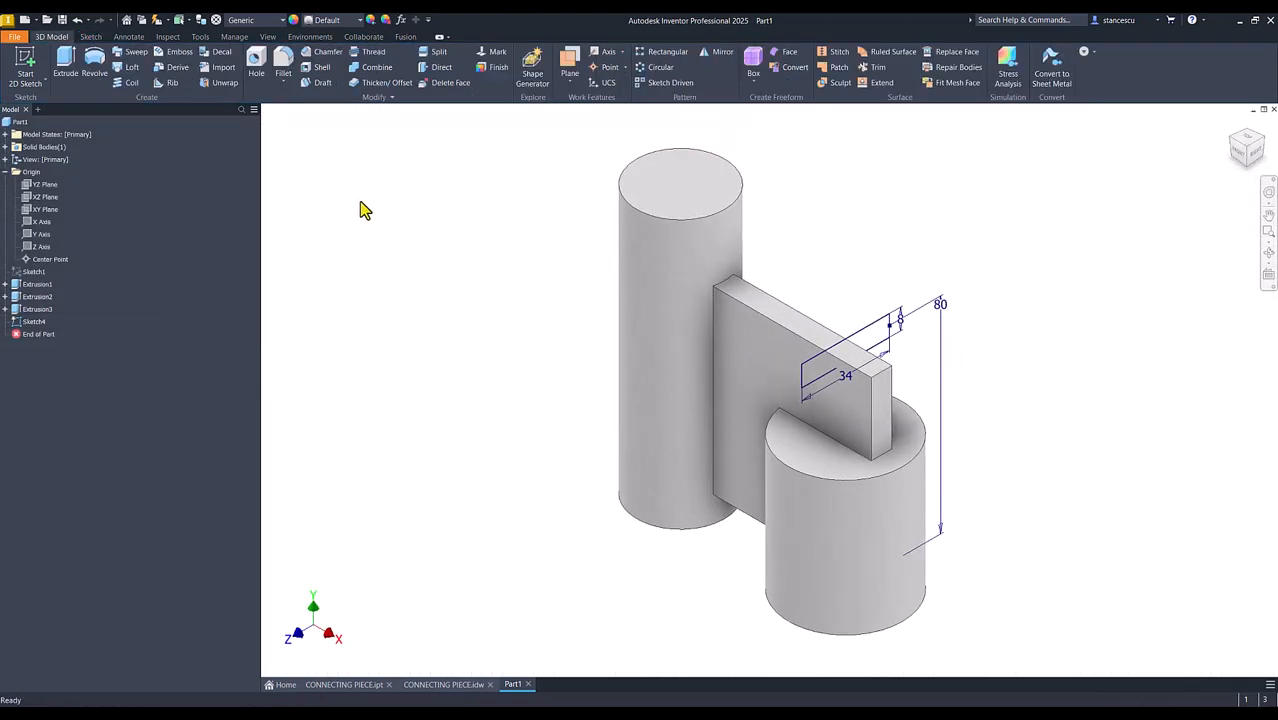
Extrude the 34 × 8 mm rectangle up to the tall cylinder's face, joined to the solid, and show the home view
click(72, 76)
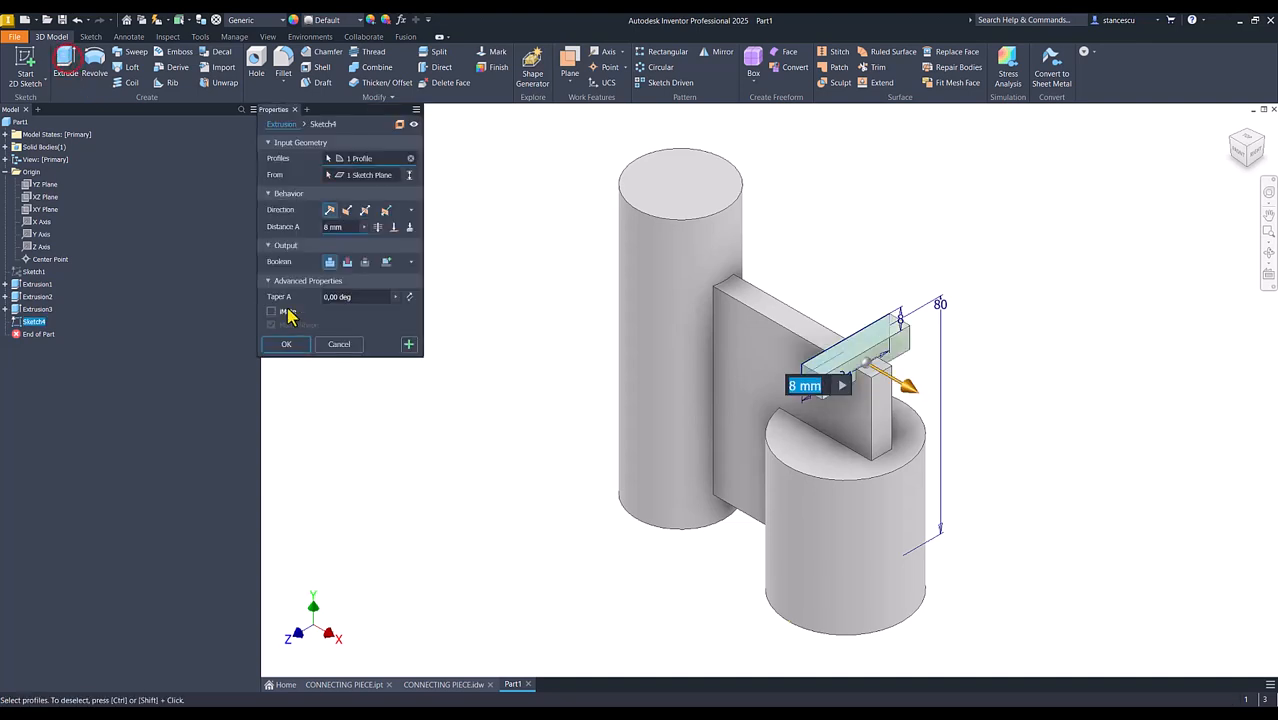
click(410, 228)
click(393, 227)
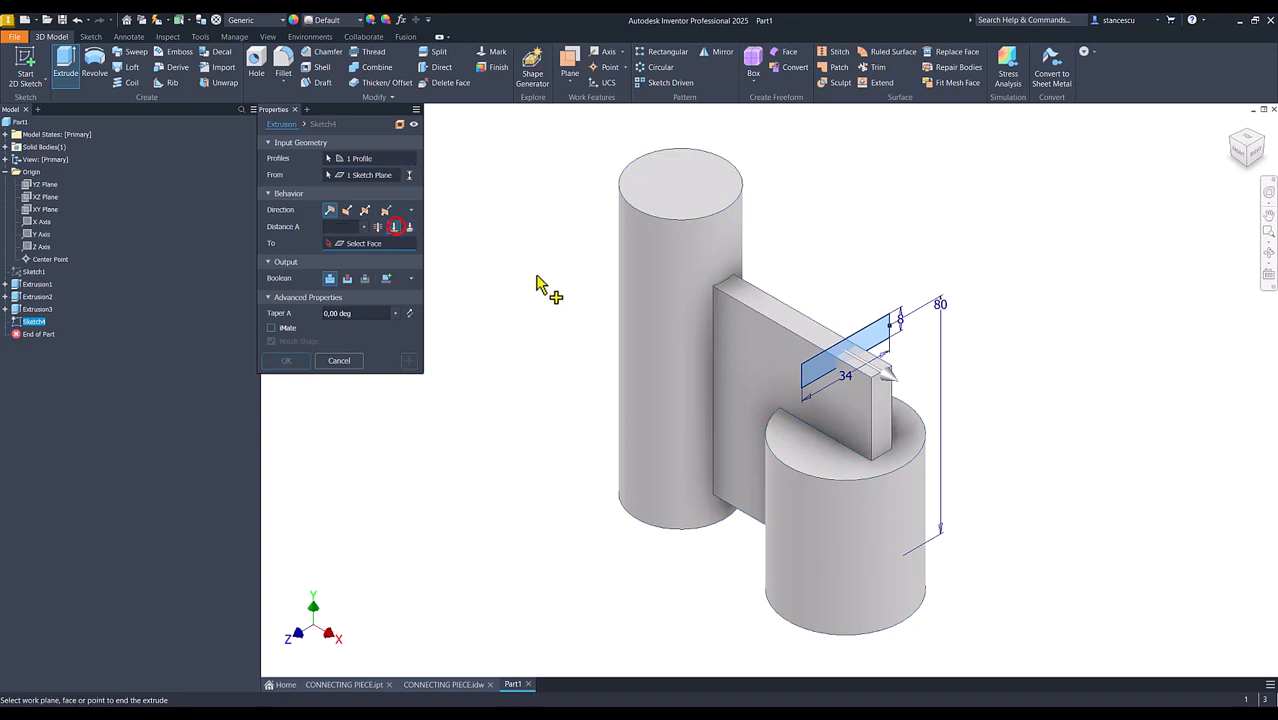
click(685, 315)
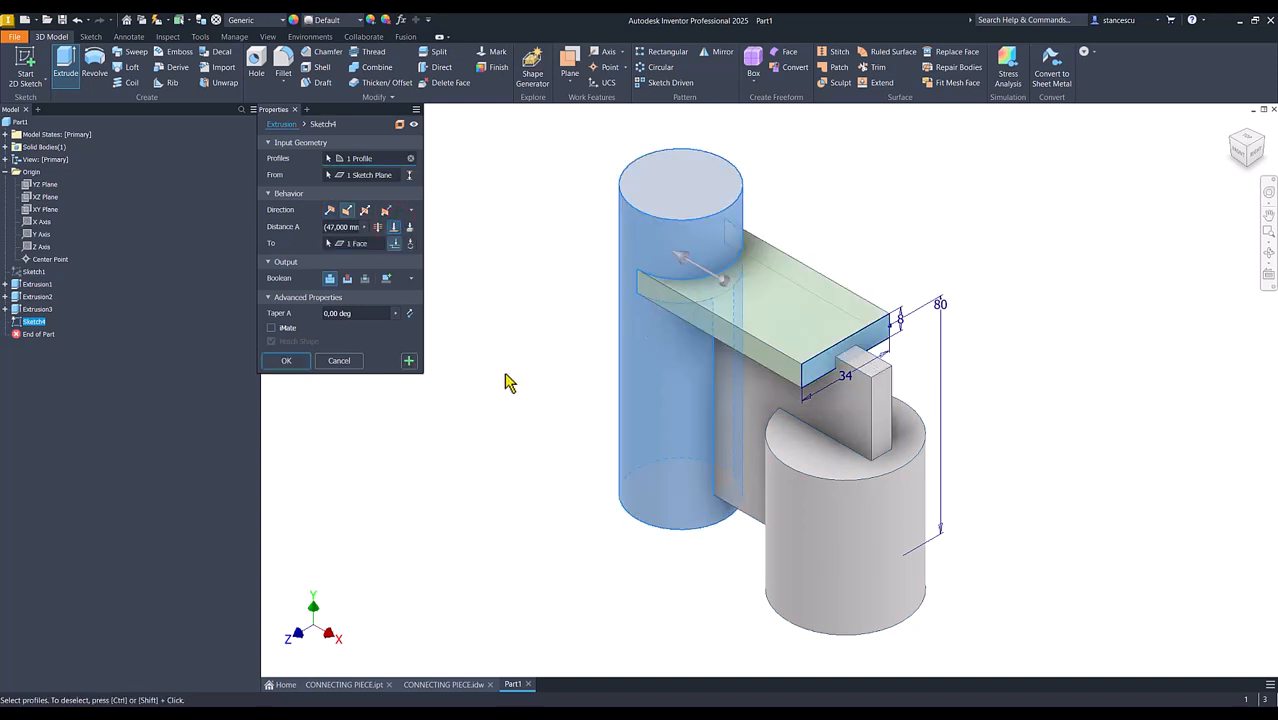
click(287, 361)
key(F6)
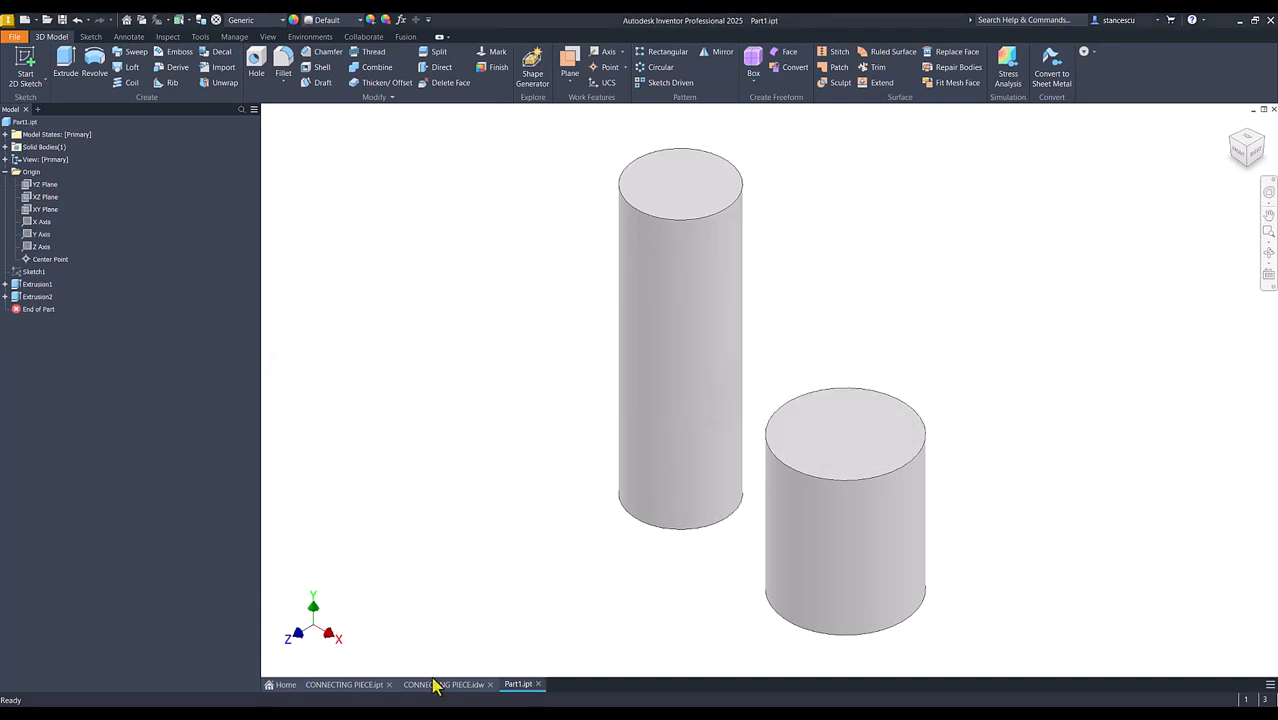
Review the CONNECTING PIECE.idw drawing, and start a sketch on the XY plane of Part1.ipt with the graphics sliced
click(437, 685)
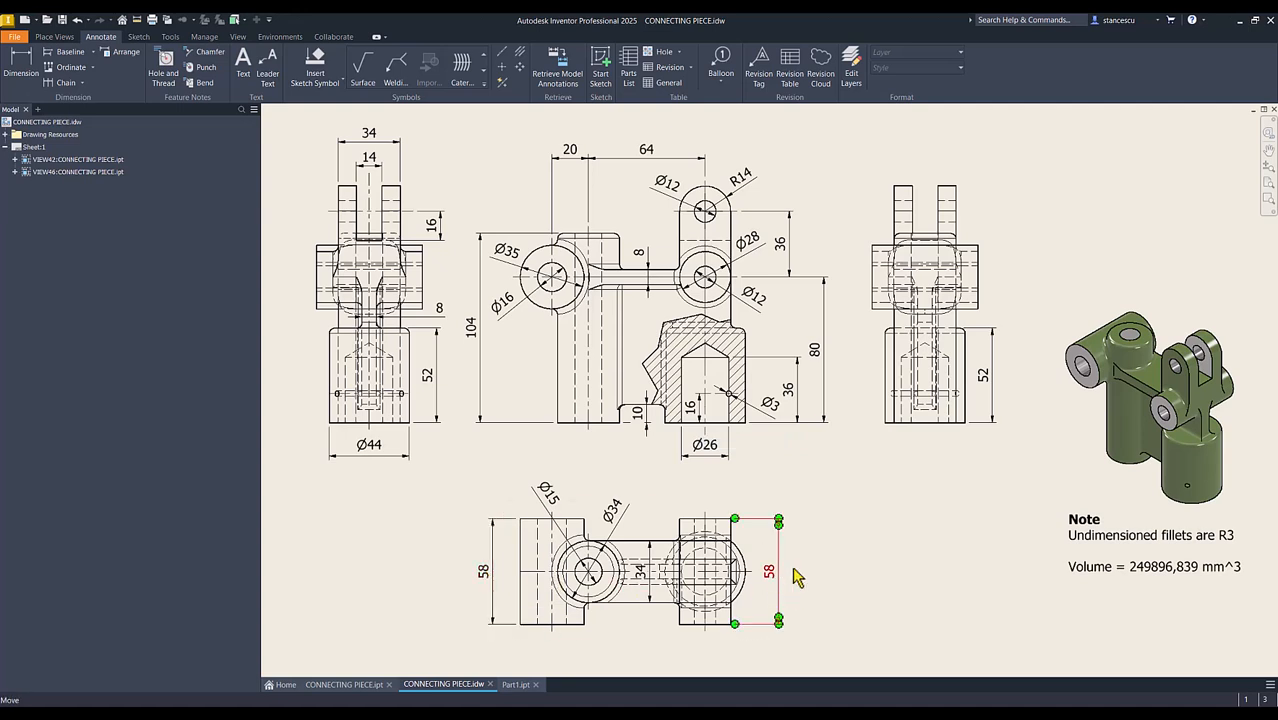
click(516, 685)
click(430, 369)
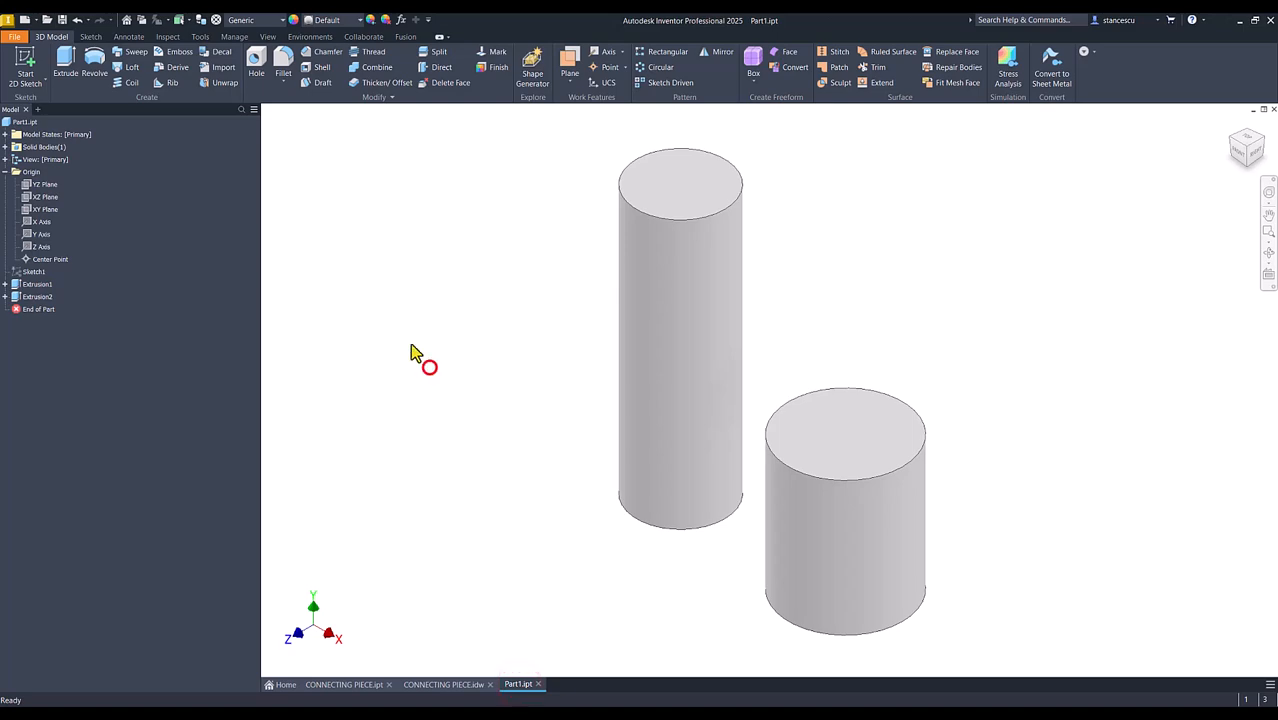
click(42, 210)
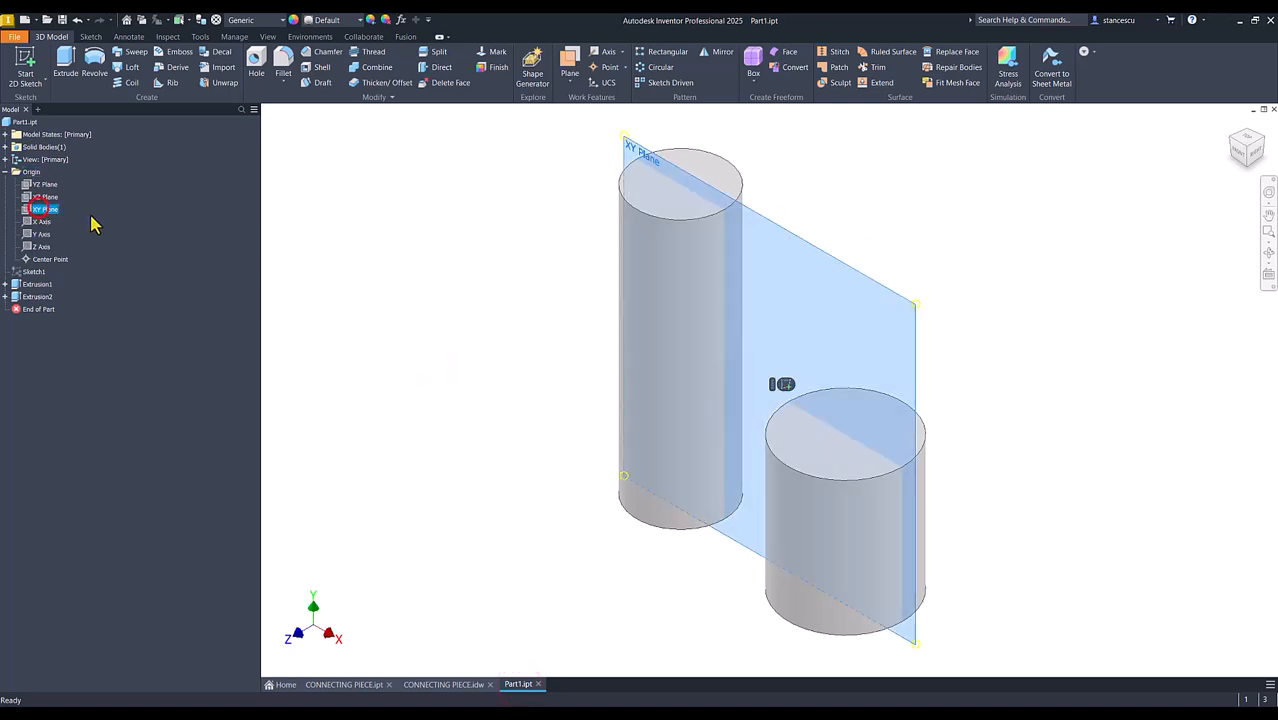
click(785, 385)
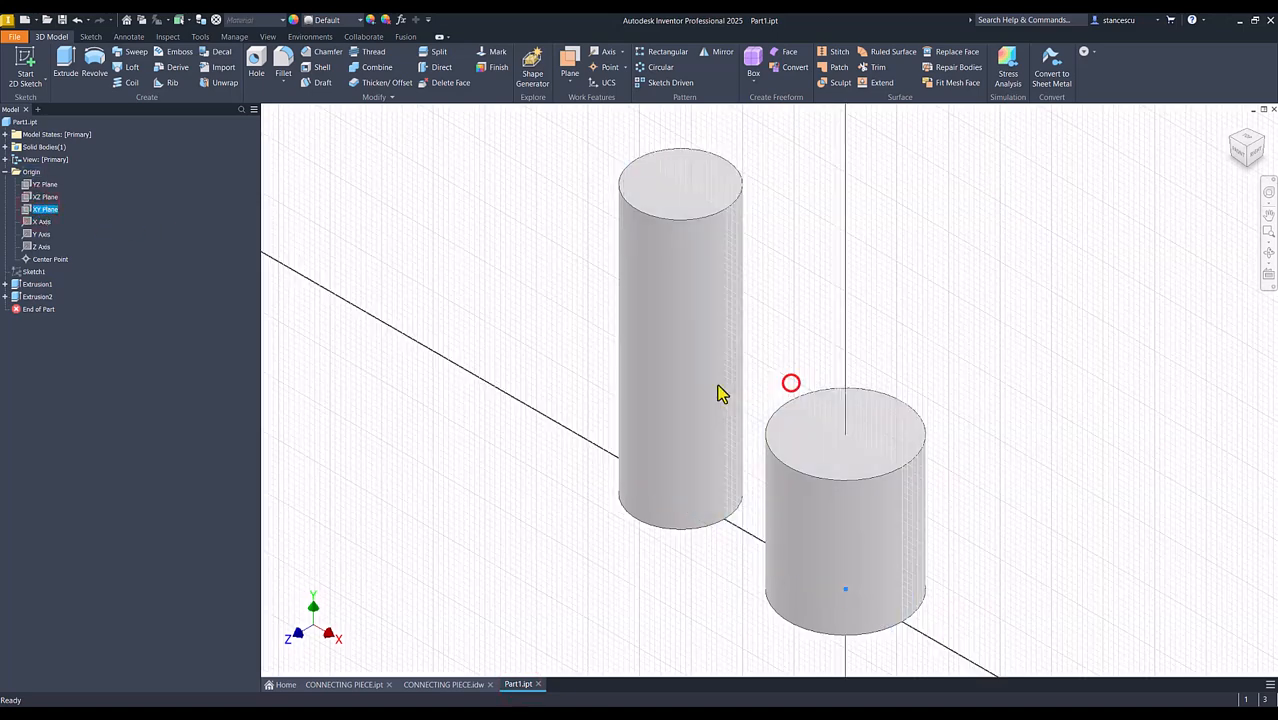
key(Num_Lock)
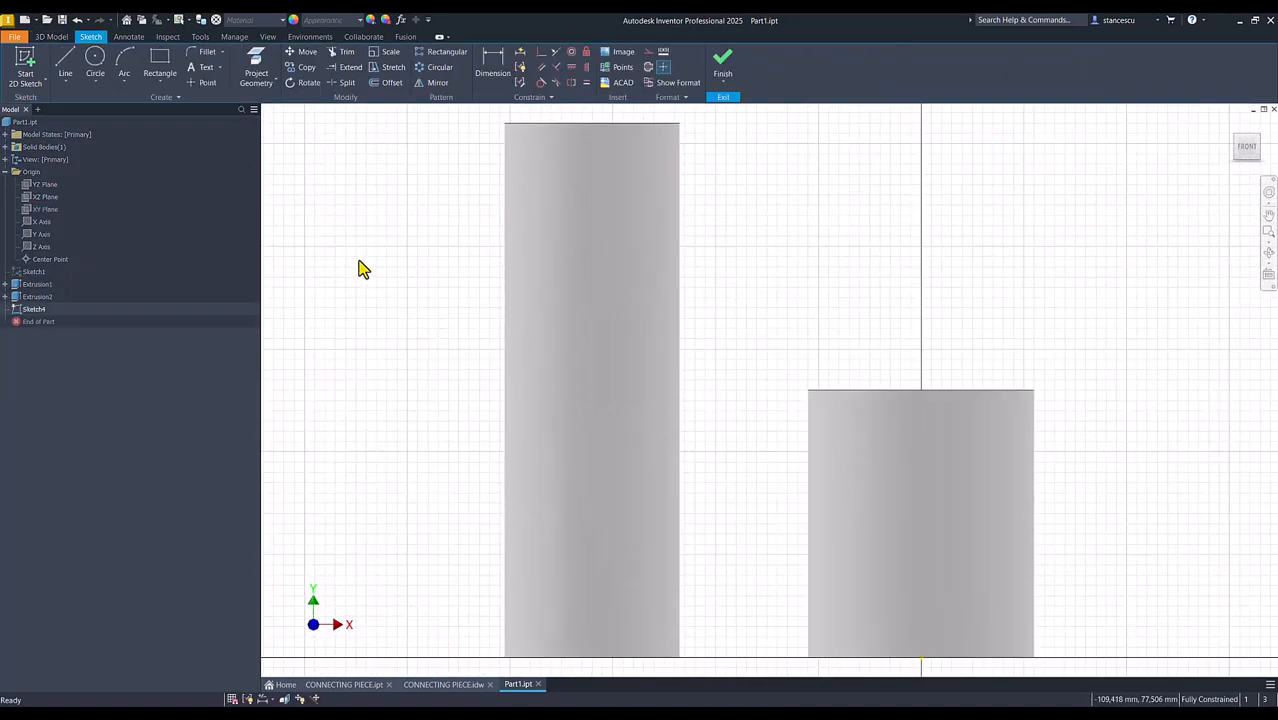
key(F7)
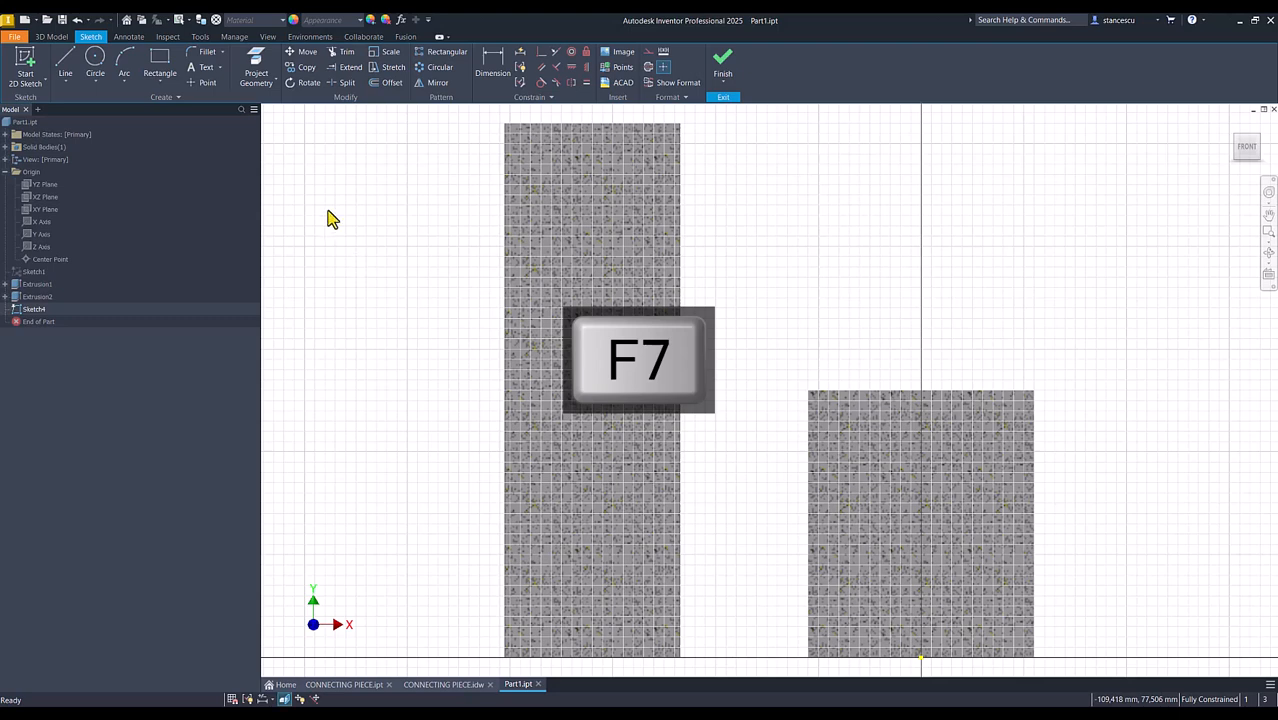
Sketch a 28 mm circle above the short cylinder and a 34 mm circle beside the tall cylinder
click(92, 60)
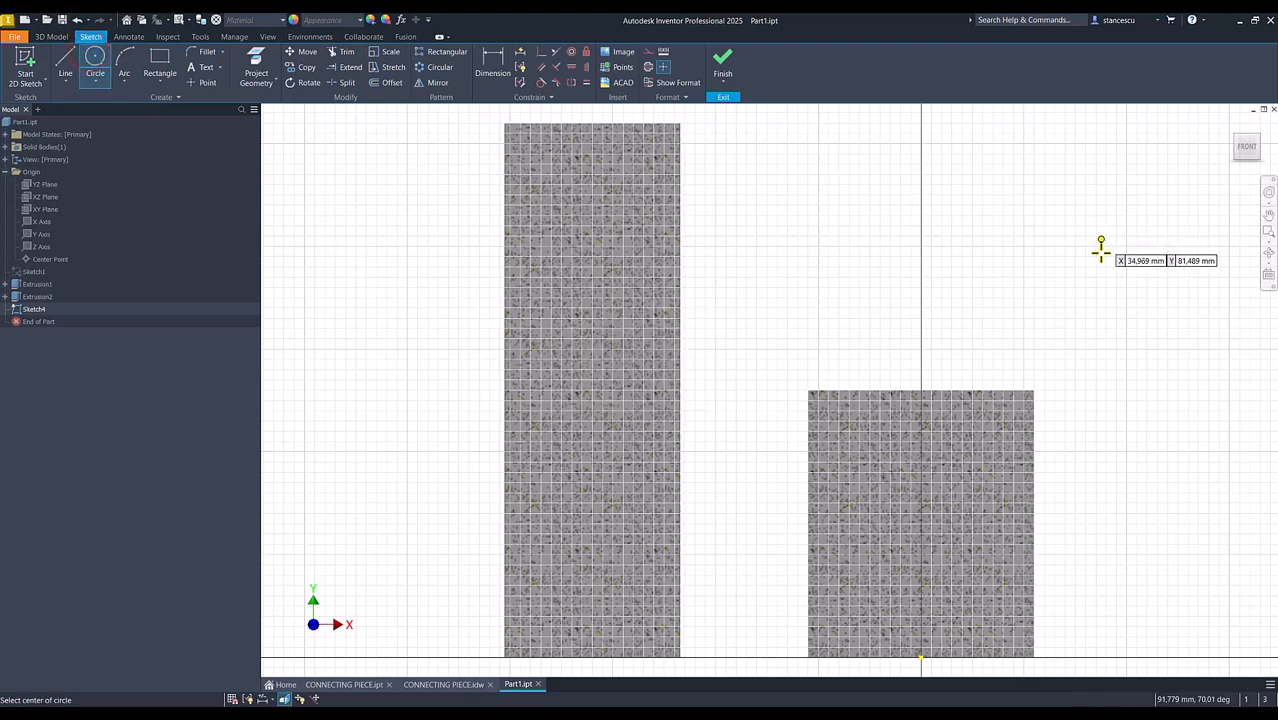
click(1005, 278)
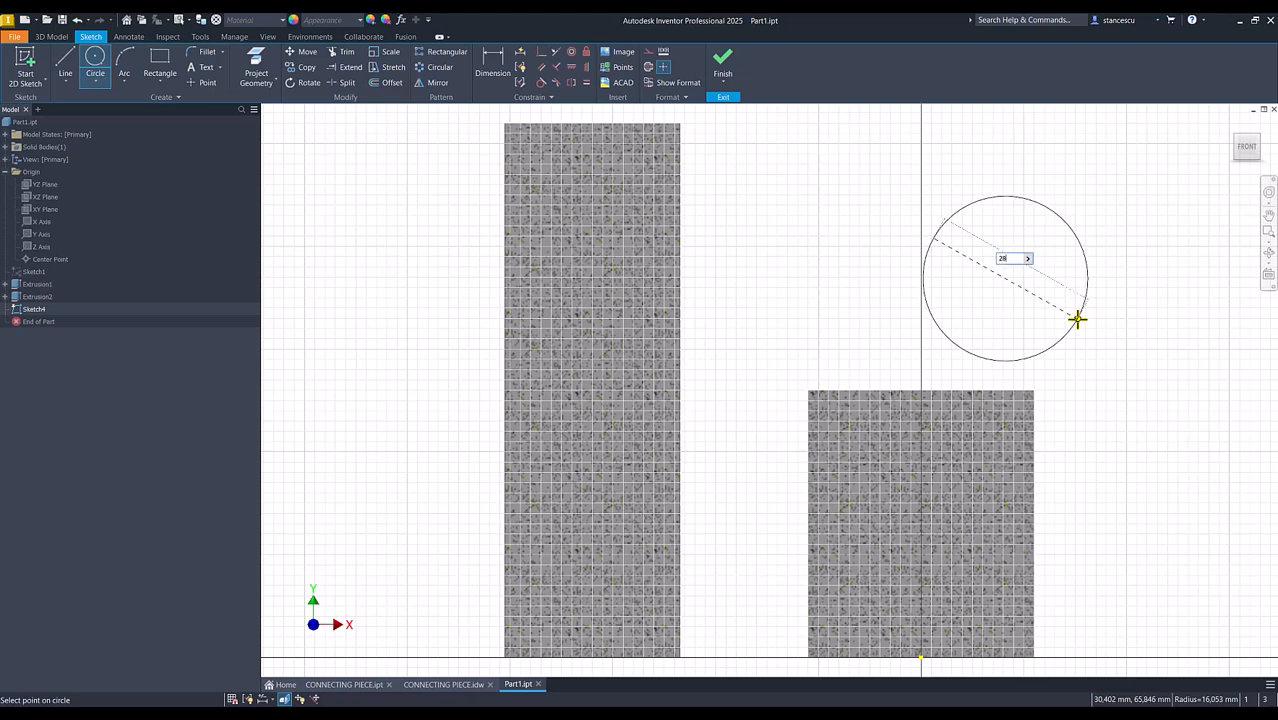
text(28)
key(Return)
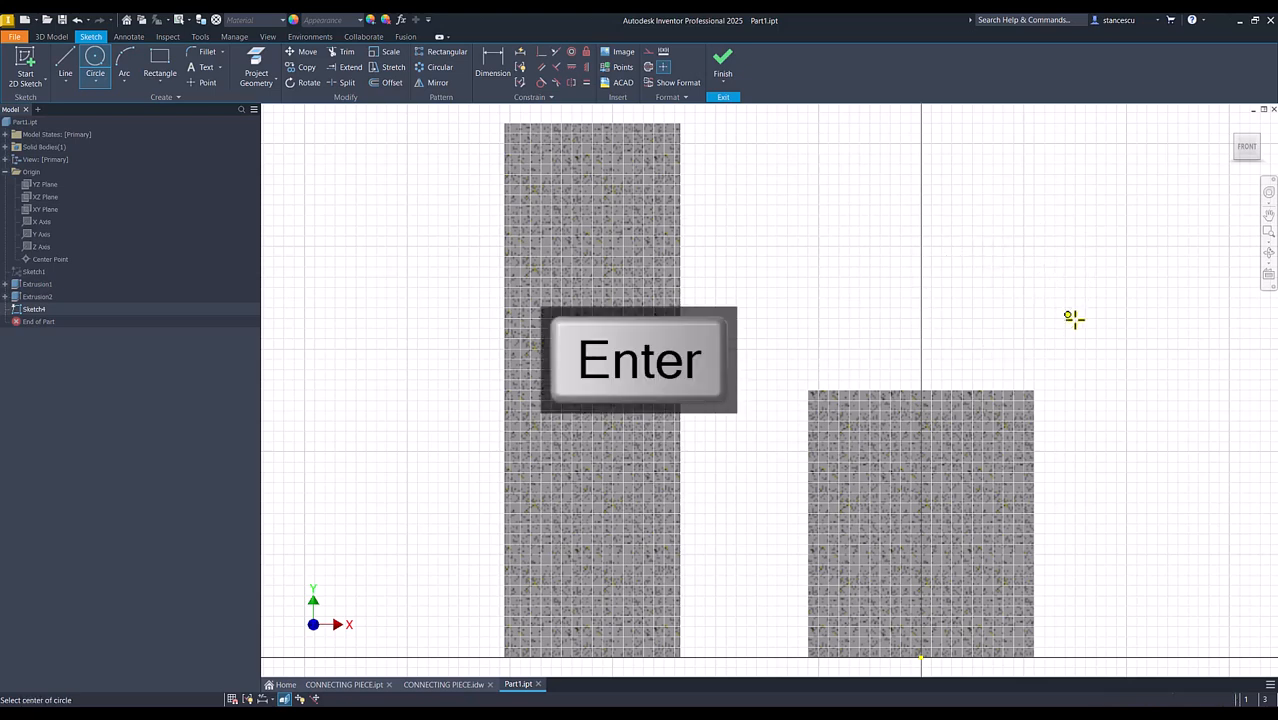
click(411, 286)
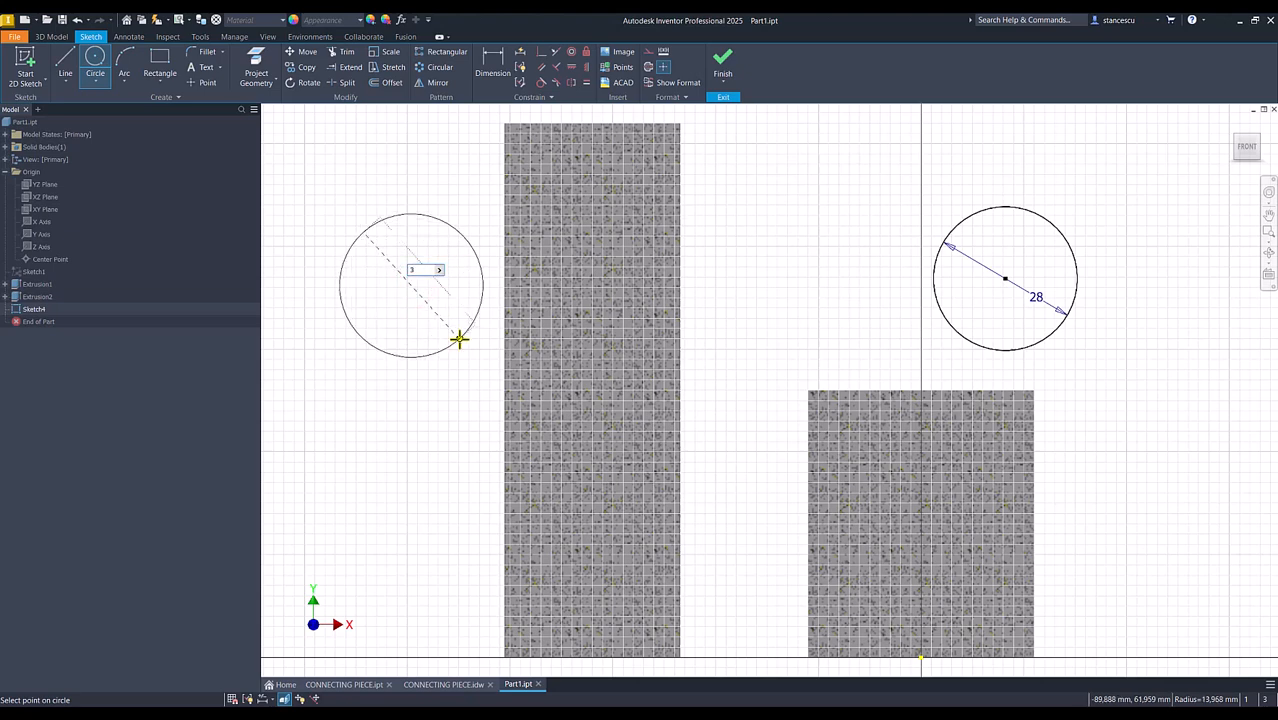
key(Return)
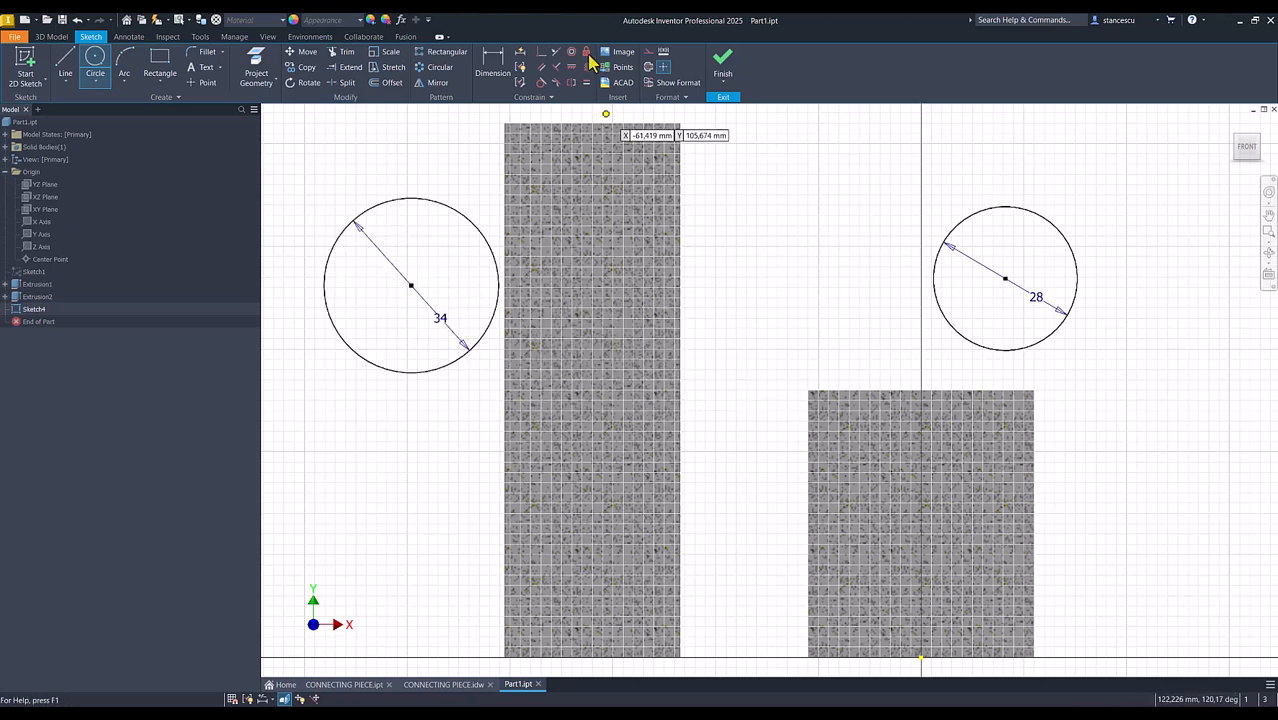
Align the two circle centres horizontally, and align the 28 mm circle's centre vertically with the origin point
click(571, 67)
click(411, 286)
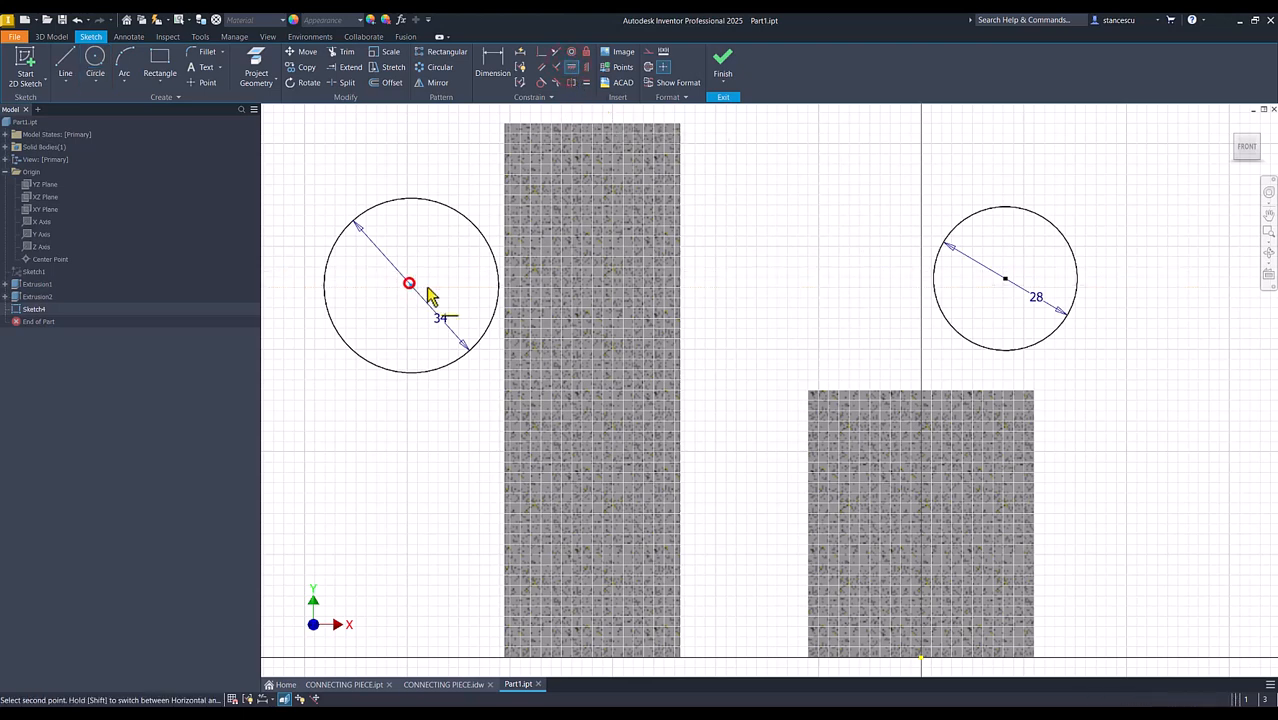
click(1005, 283)
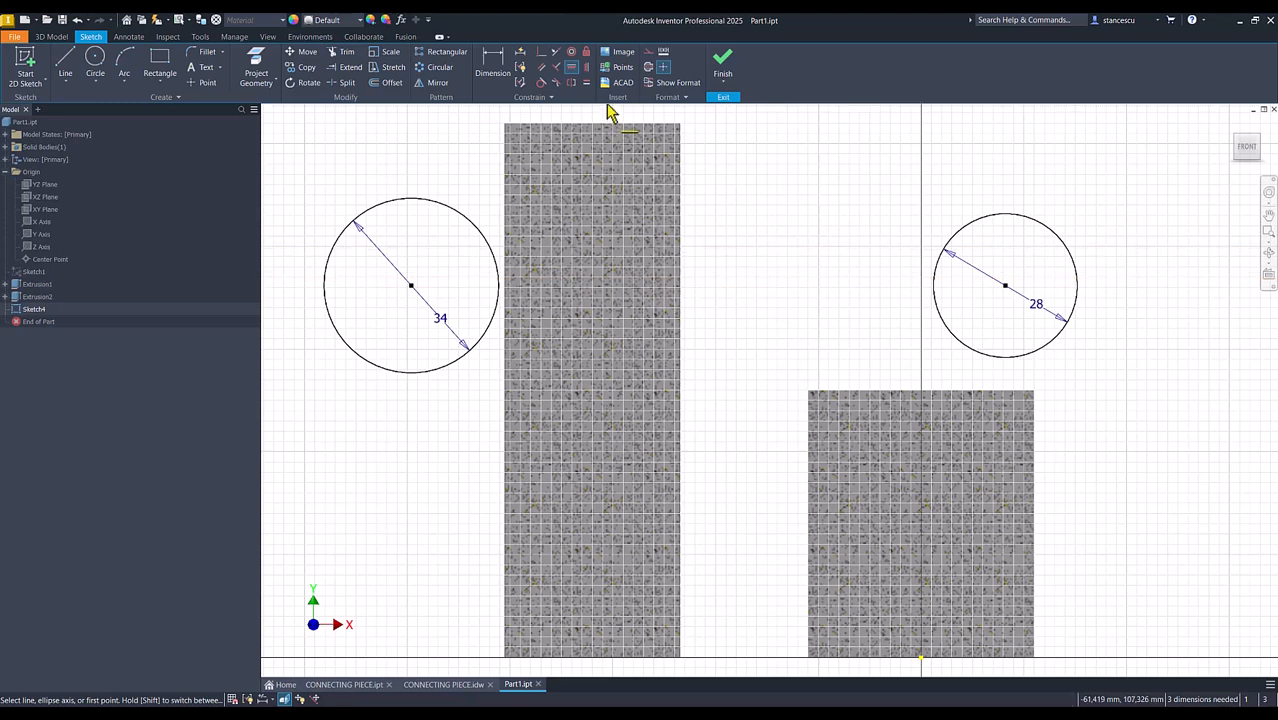
click(587, 68)
click(1005, 286)
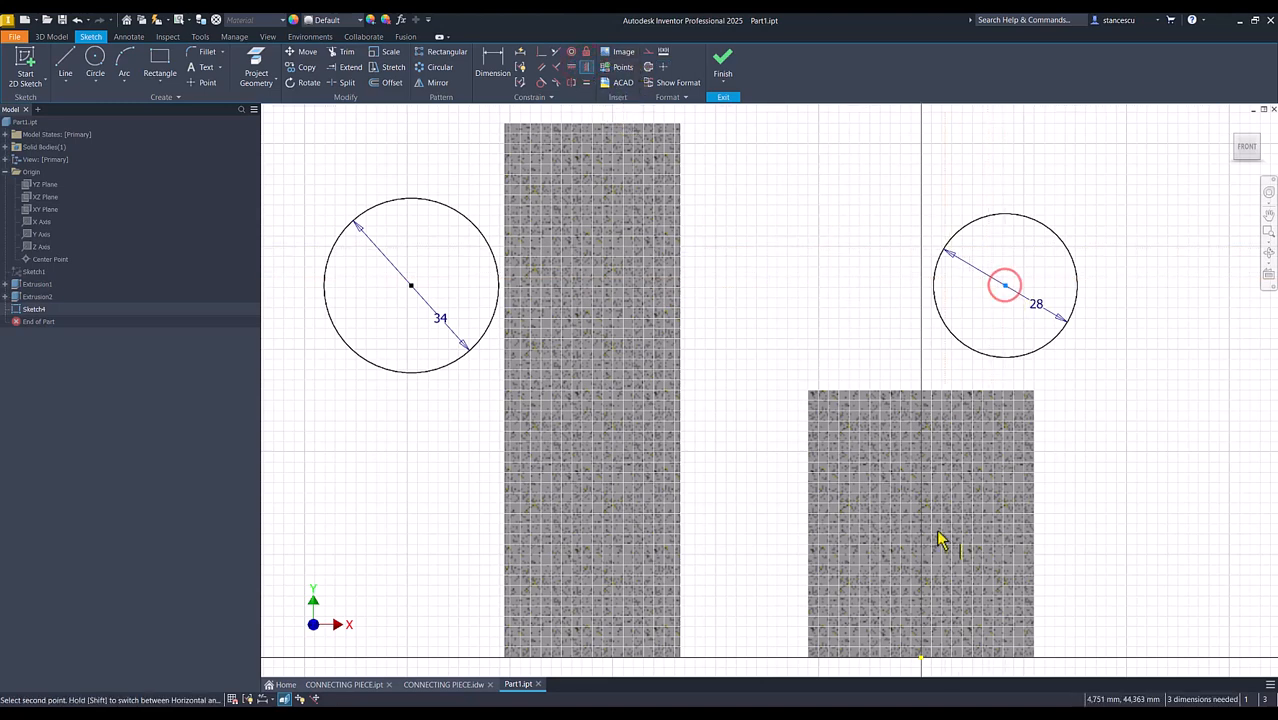
click(920, 660)
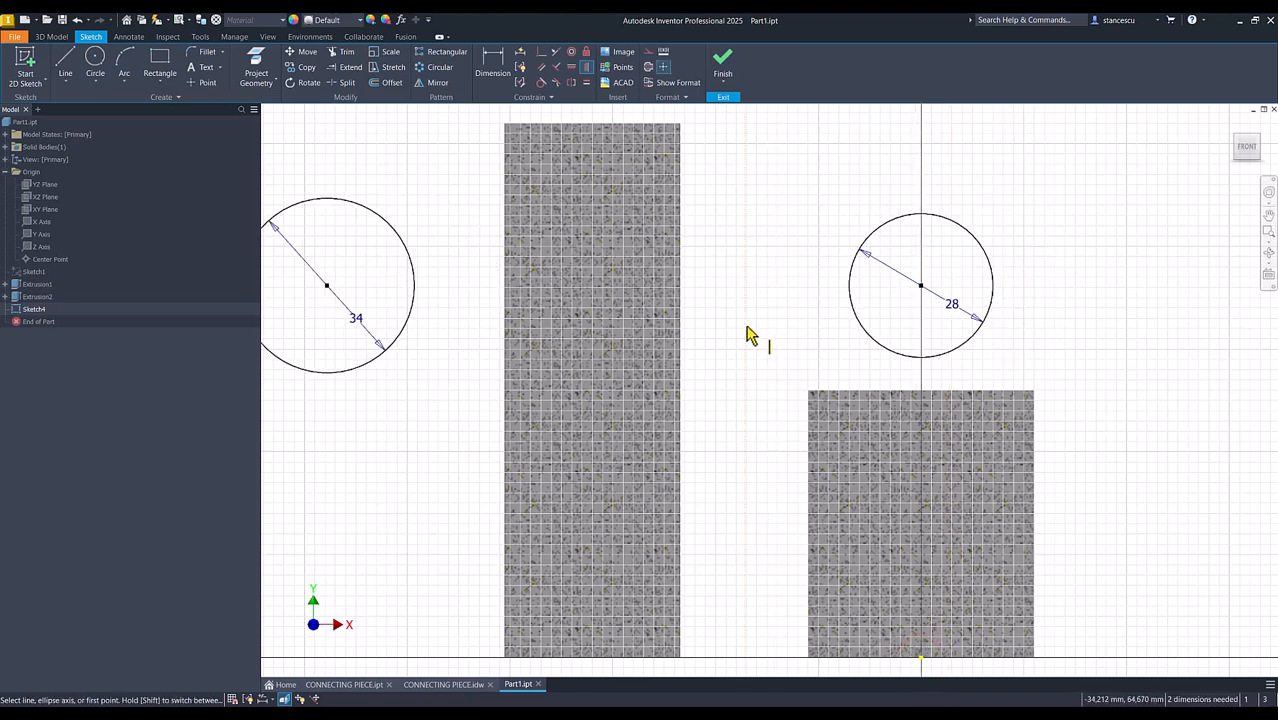
Dimension the horizontal distance between the two circle centres as 64+20 mm
click(495, 68)
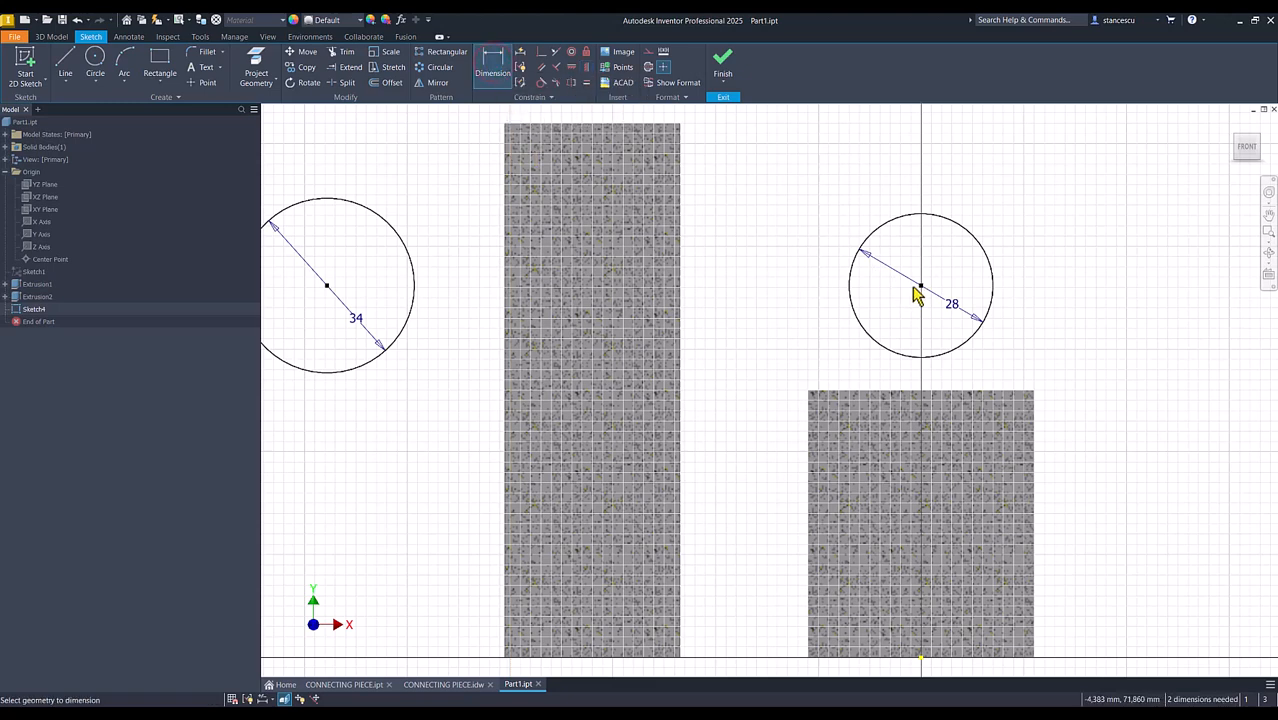
click(921, 287)
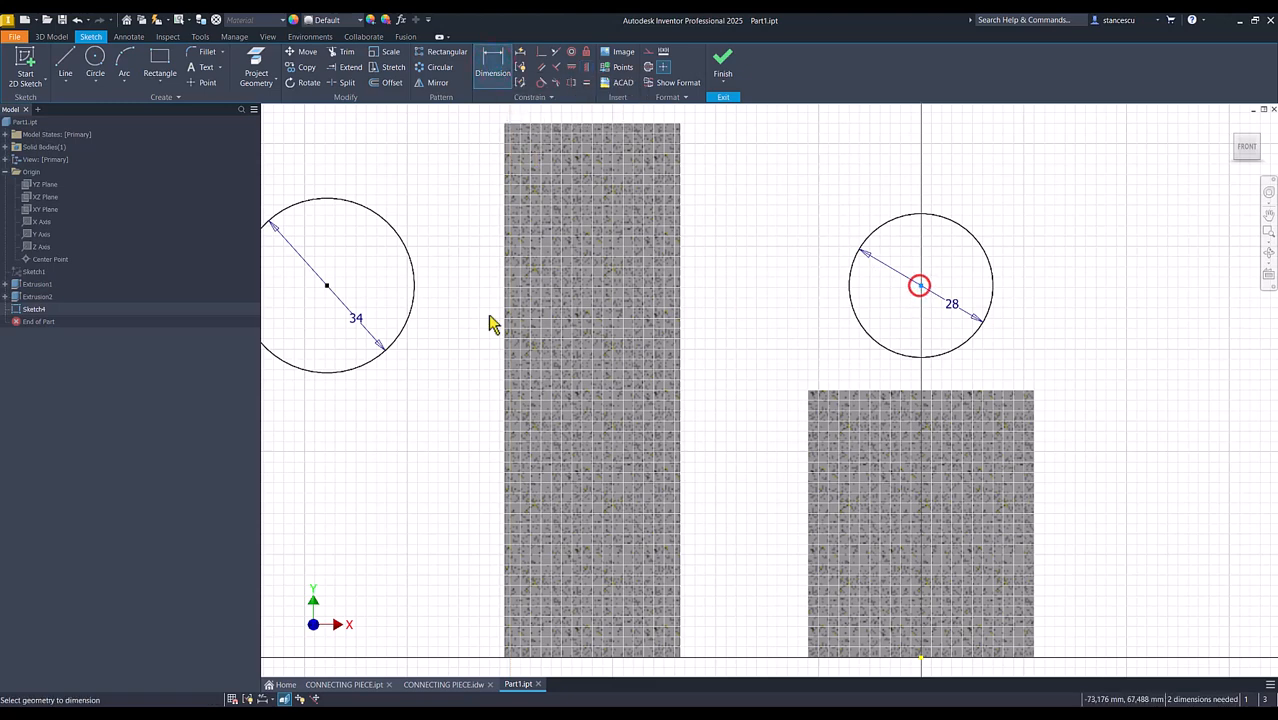
click(328, 289)
click(442, 169)
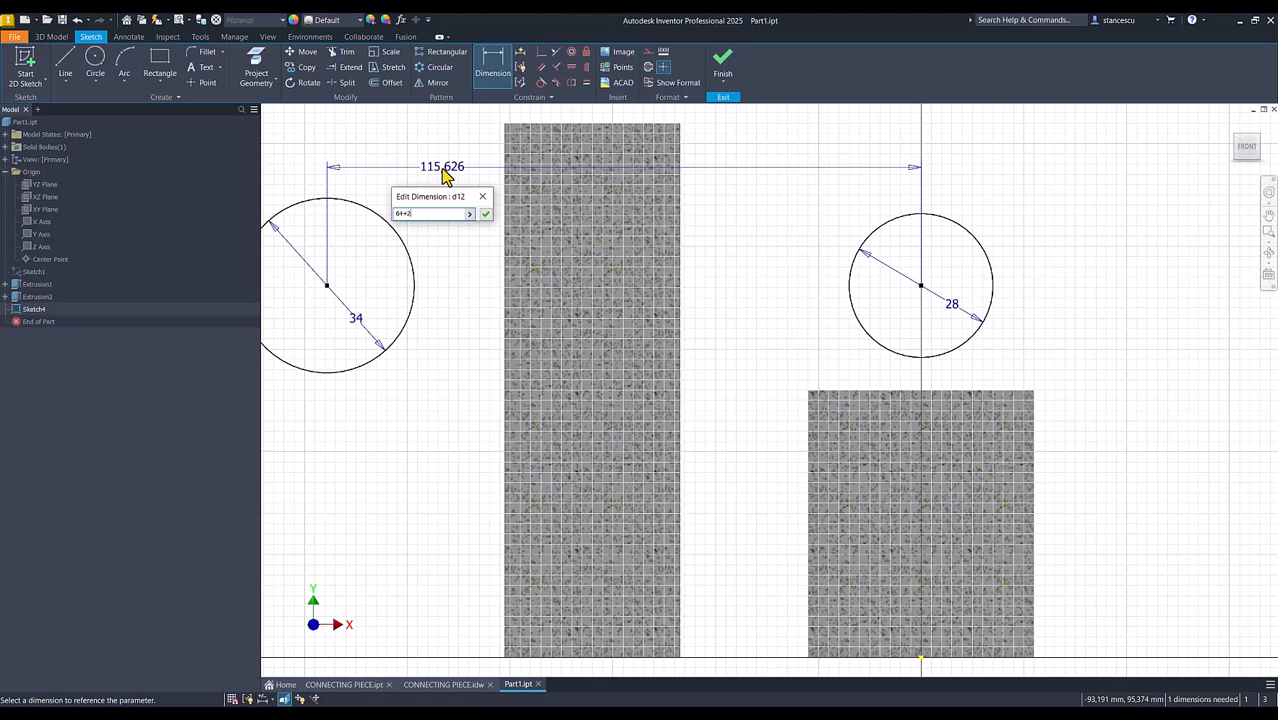
text(64+25)
key(BackSpace)
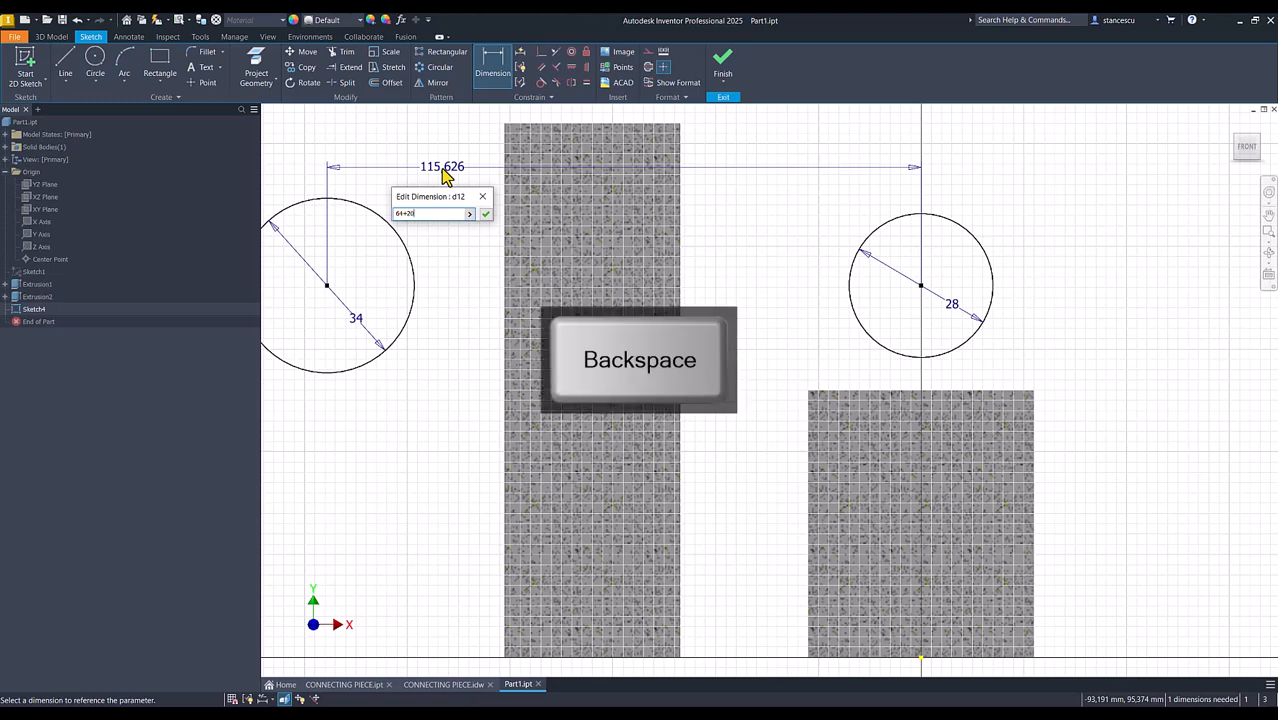
text(0)
key(Return)
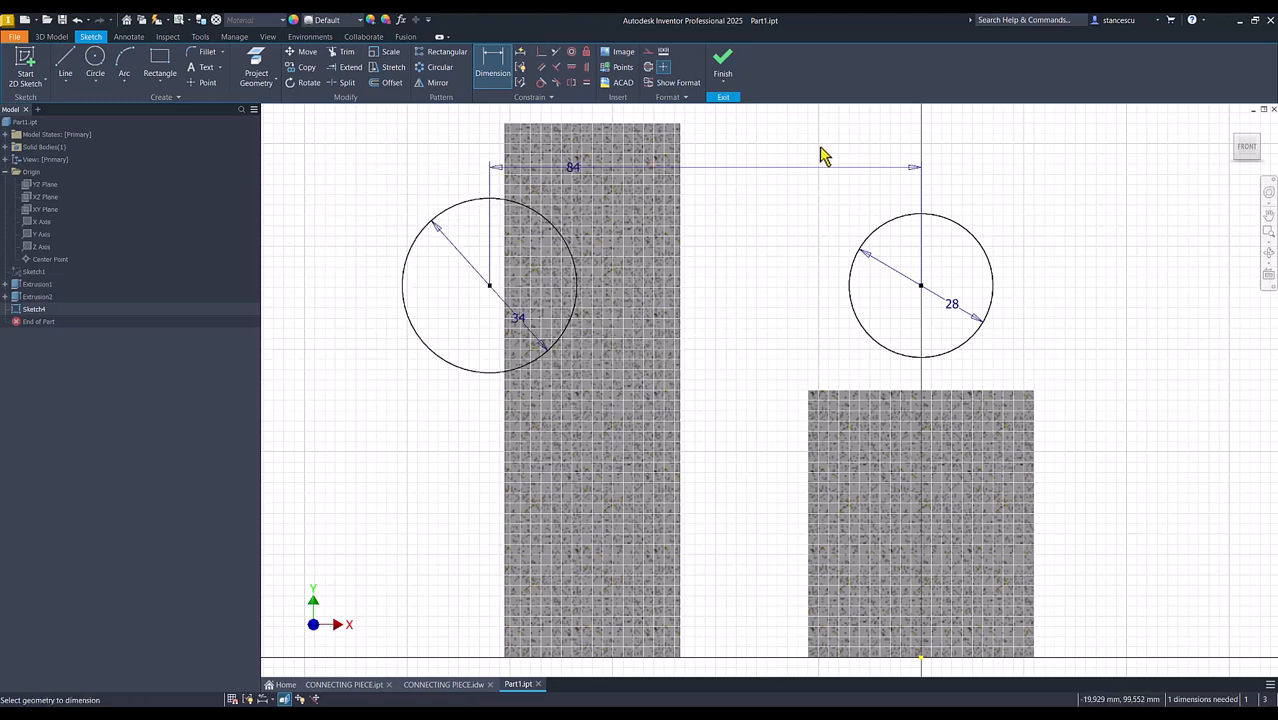
Dimension the 28 mm circle's centre 80 mm above the origin point and finish the sketch
click(993, 295)
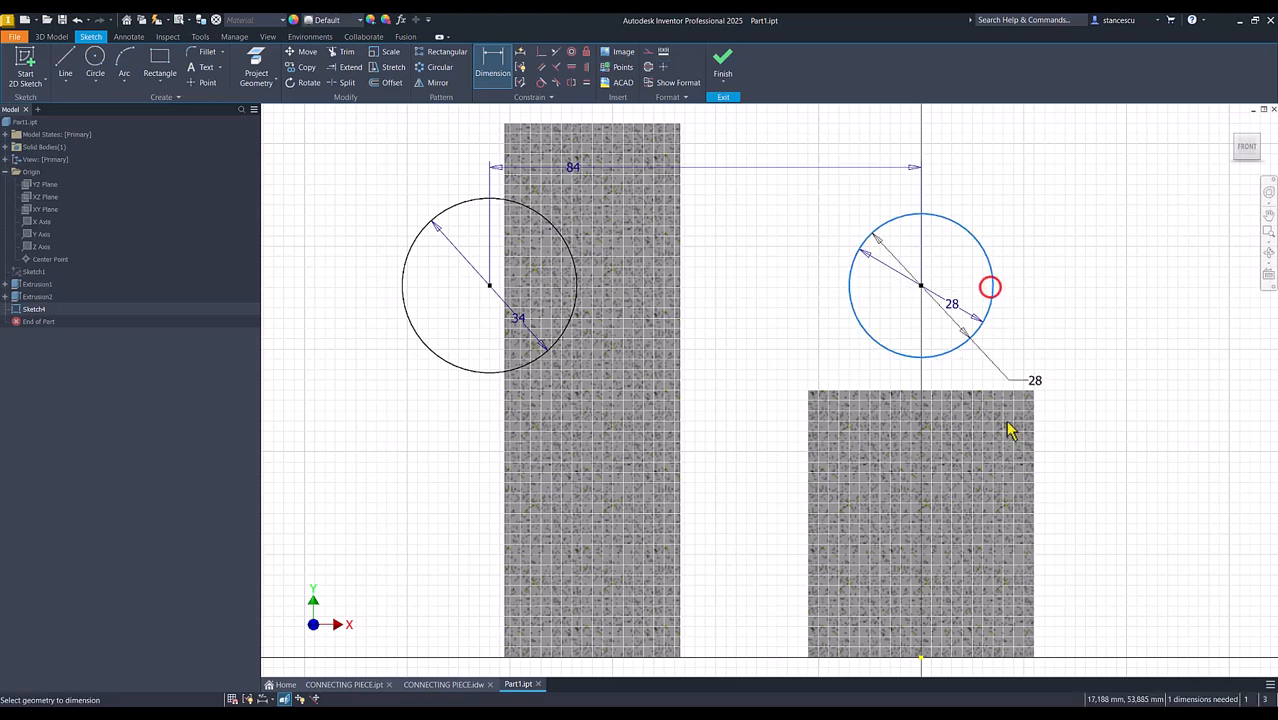
click(921, 658)
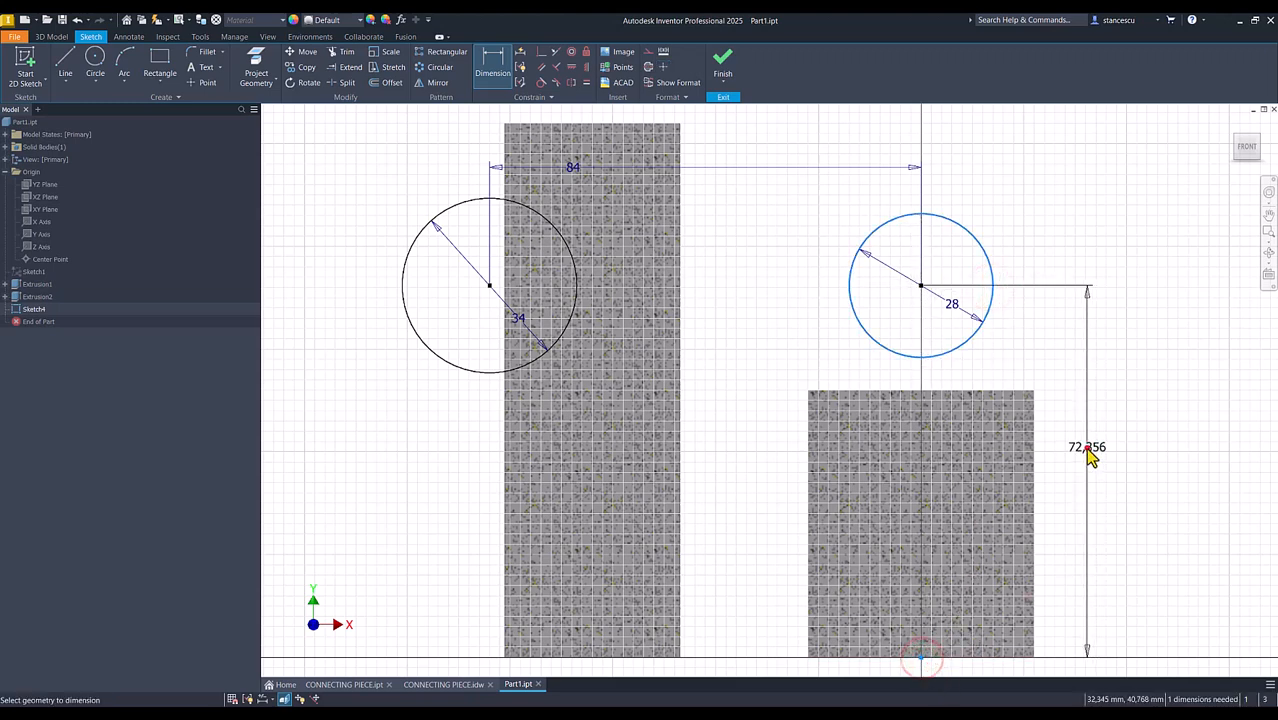
click(1088, 450)
text(80)
key(Return)
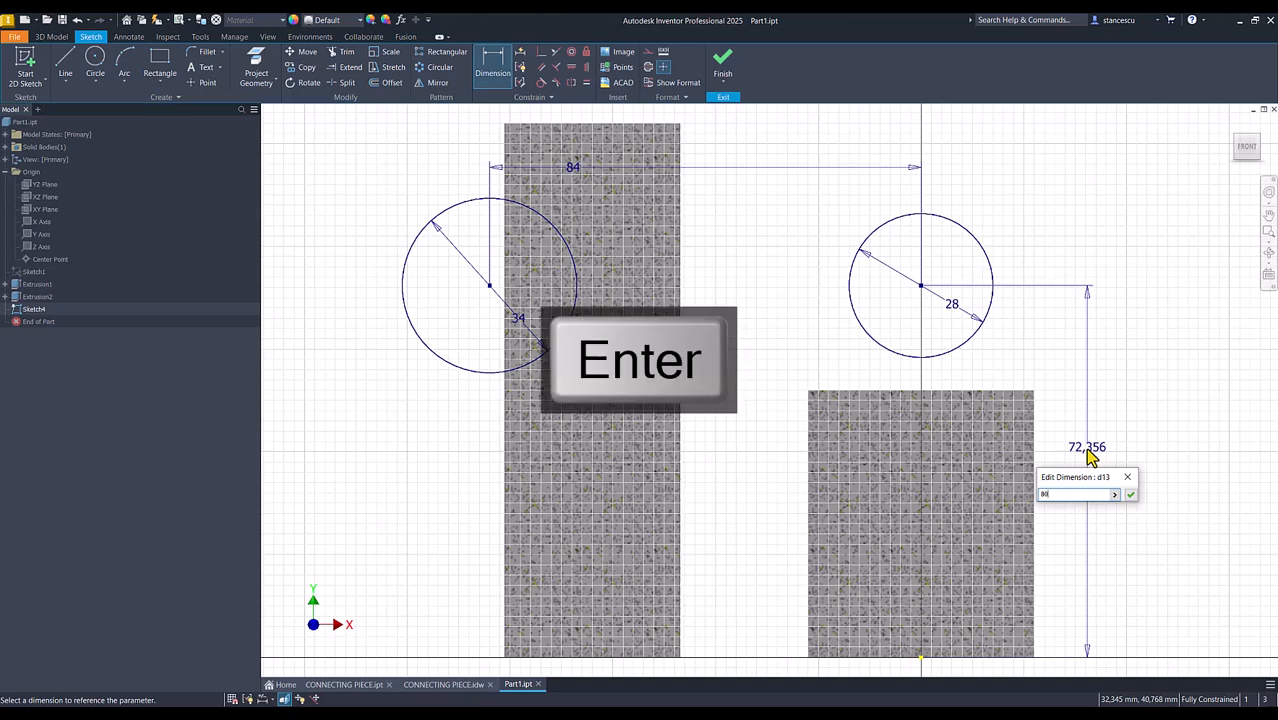
click(722, 66)
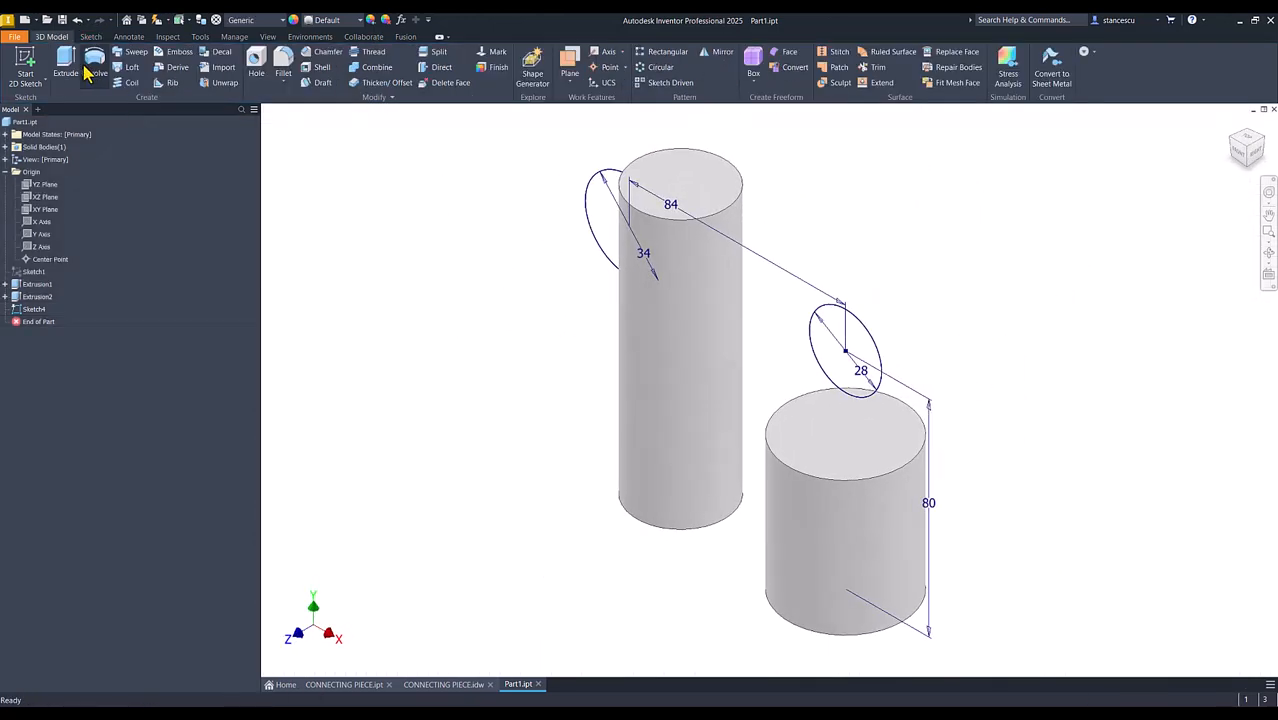
Extrude the 34 mm and 28 mm circle profiles symmetrically by a total of 58 mm, joined to the part
click(66, 66)
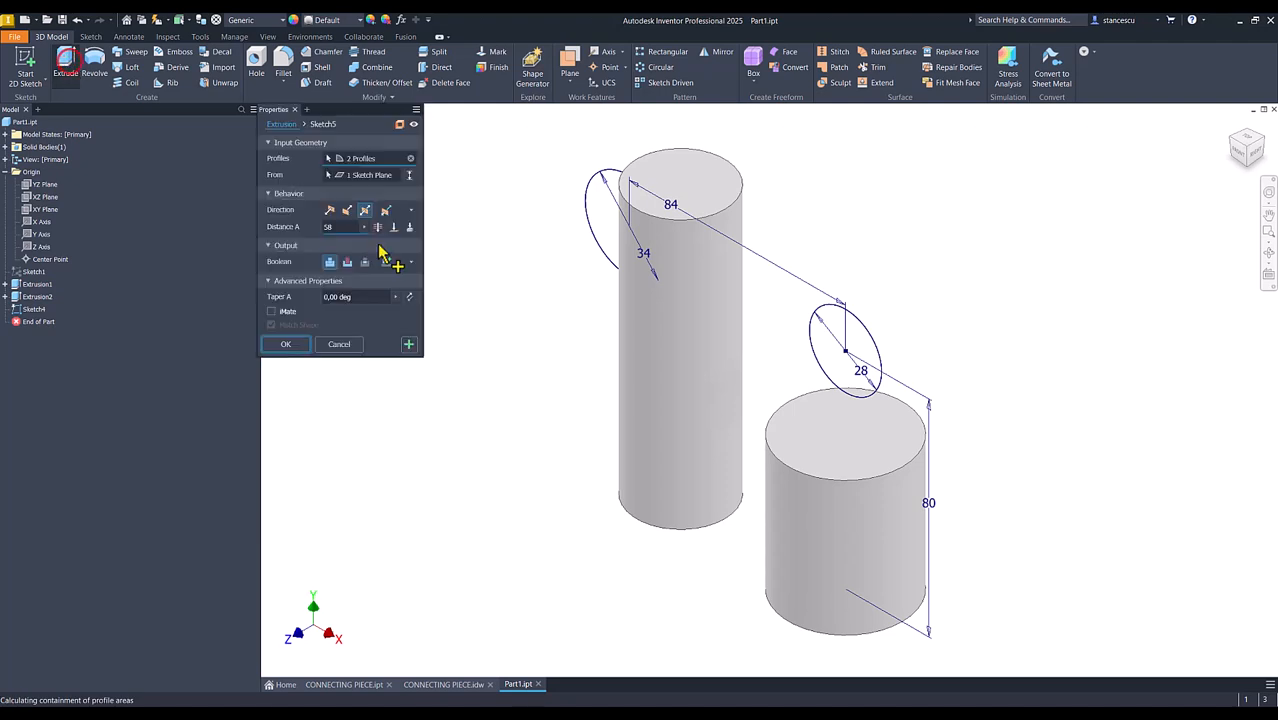
click(606, 210)
click(832, 350)
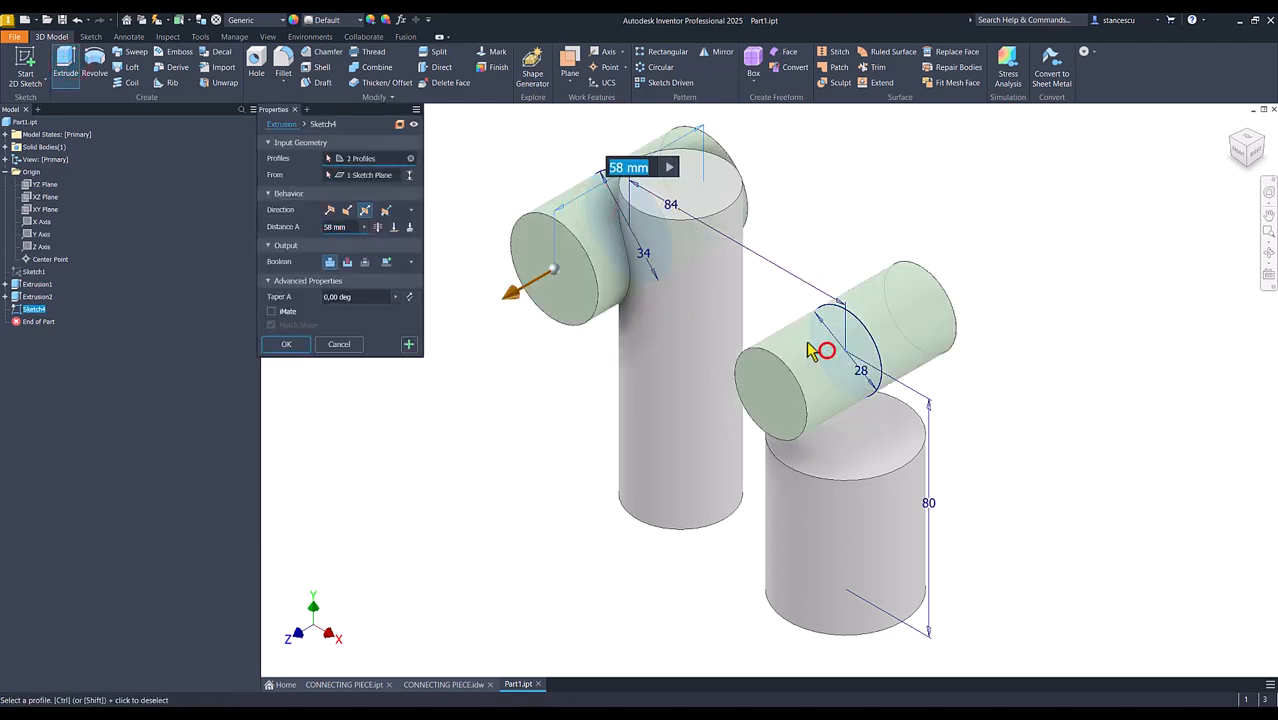
click(348, 227)
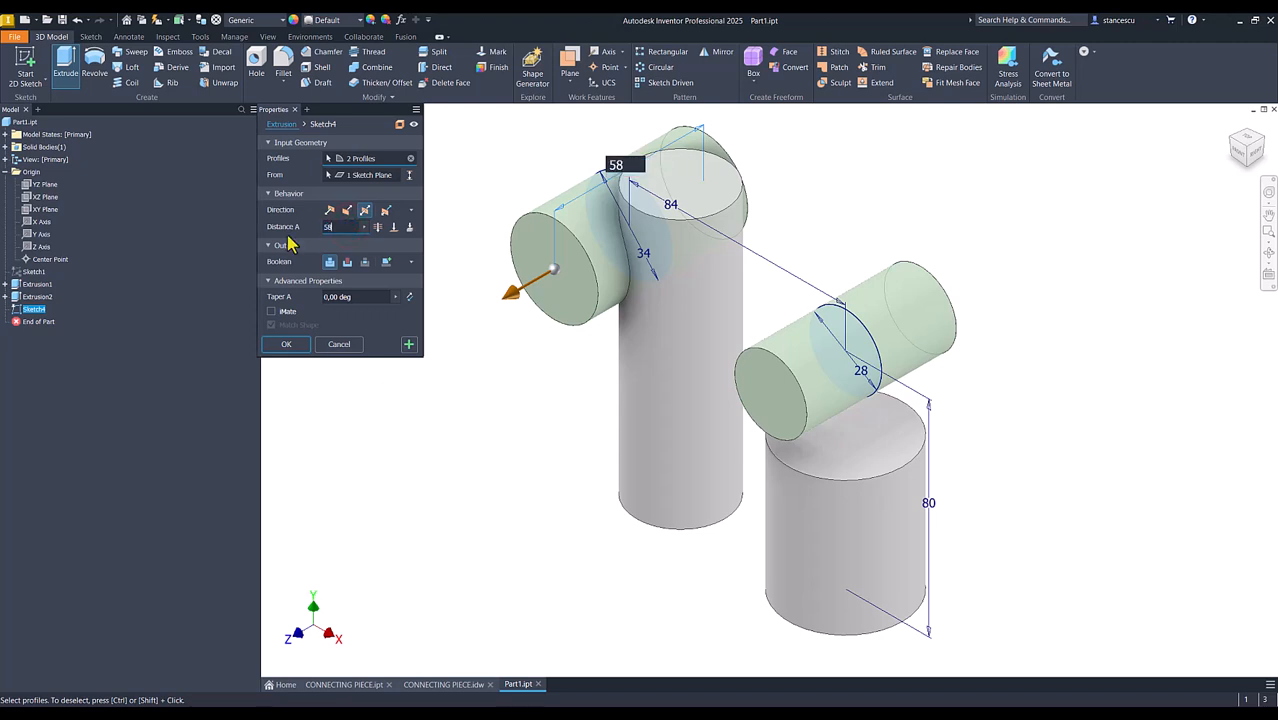
click(287, 344)
key(F6)
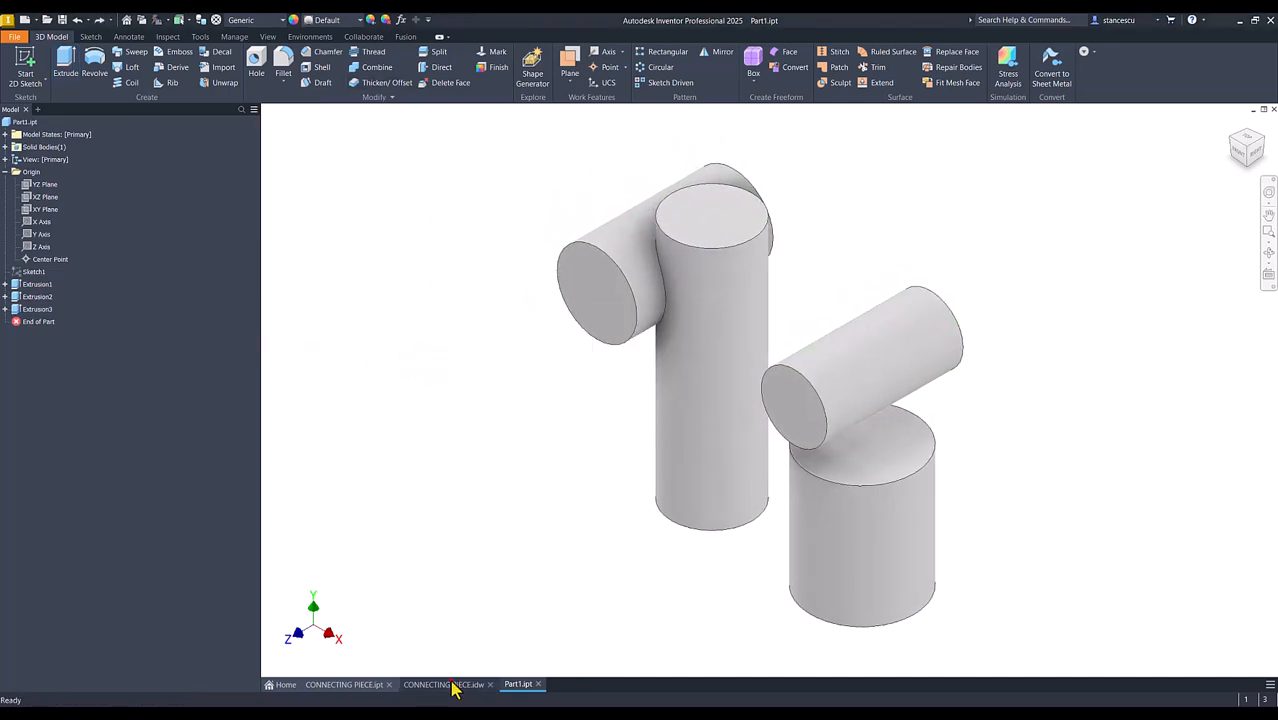
Examine the horizontal plate between the cross cylinders in the CONNECTING PIECE drawing and finished model, and return to Part1
click(452, 686)
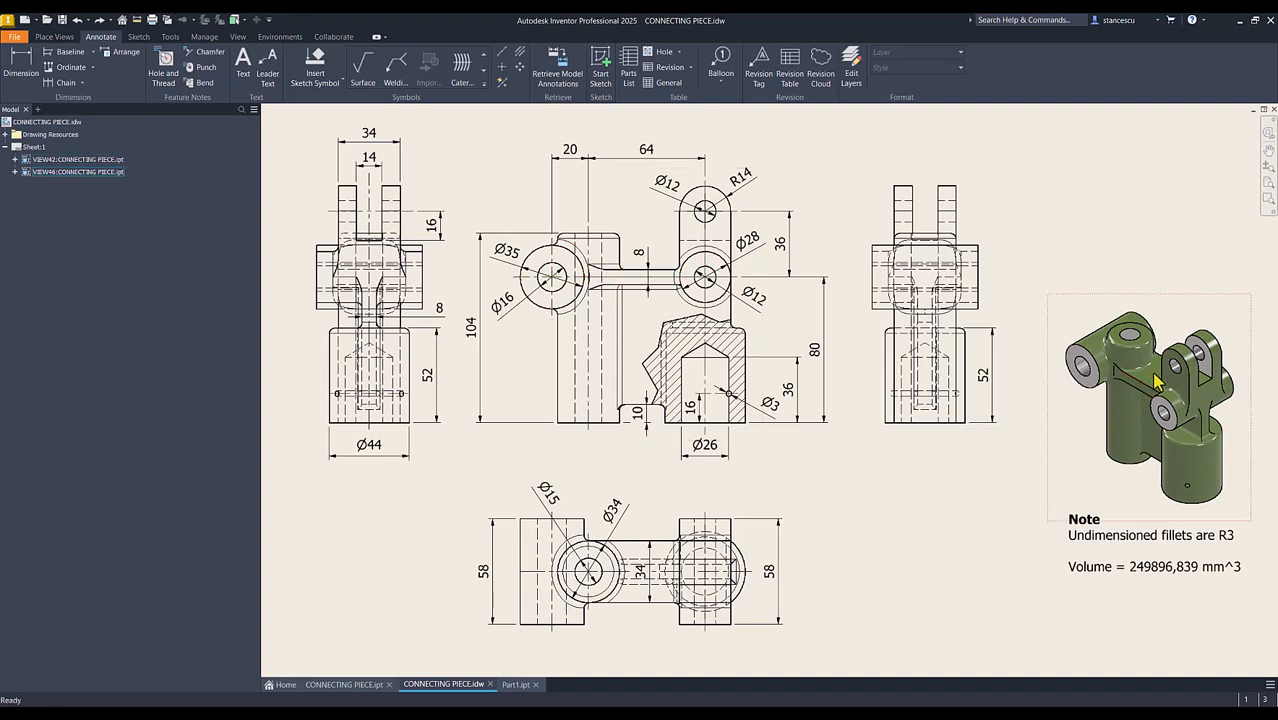
click(345, 684)
shift+middle_drag(776, 360, 961, 431)
scroll(855, 360, up, 1)
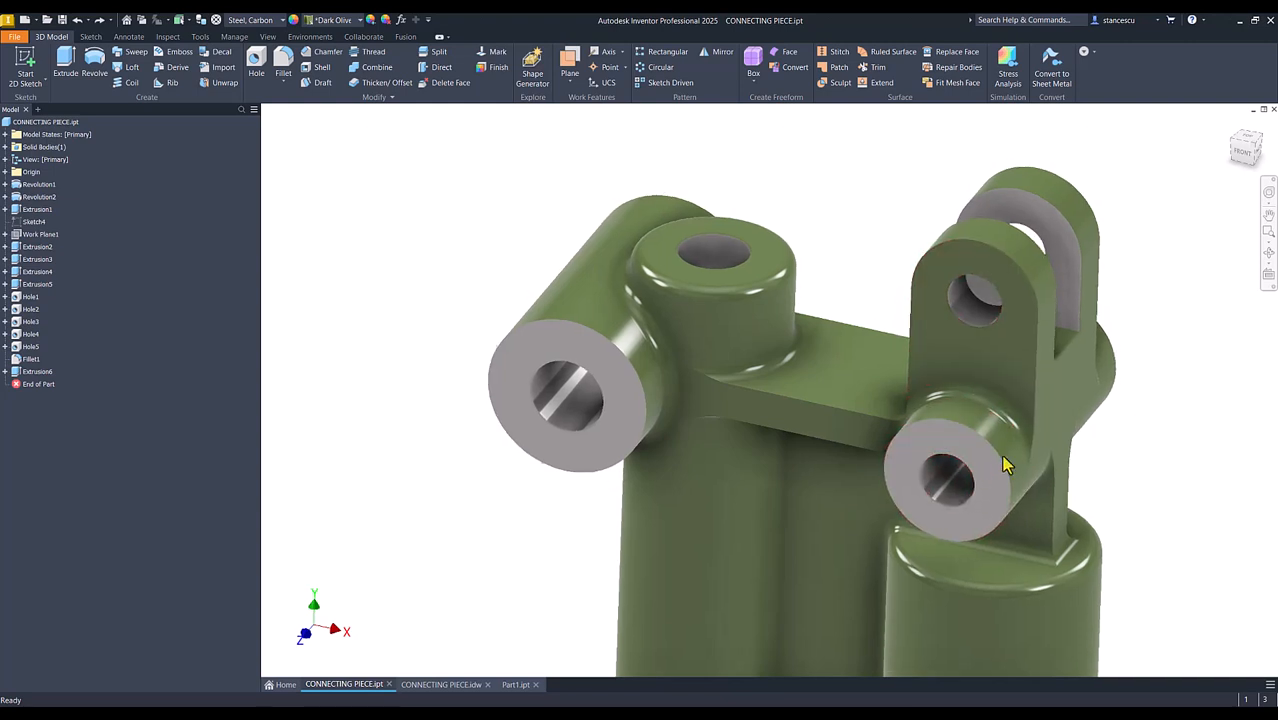
scroll(995, 470, down, 5)
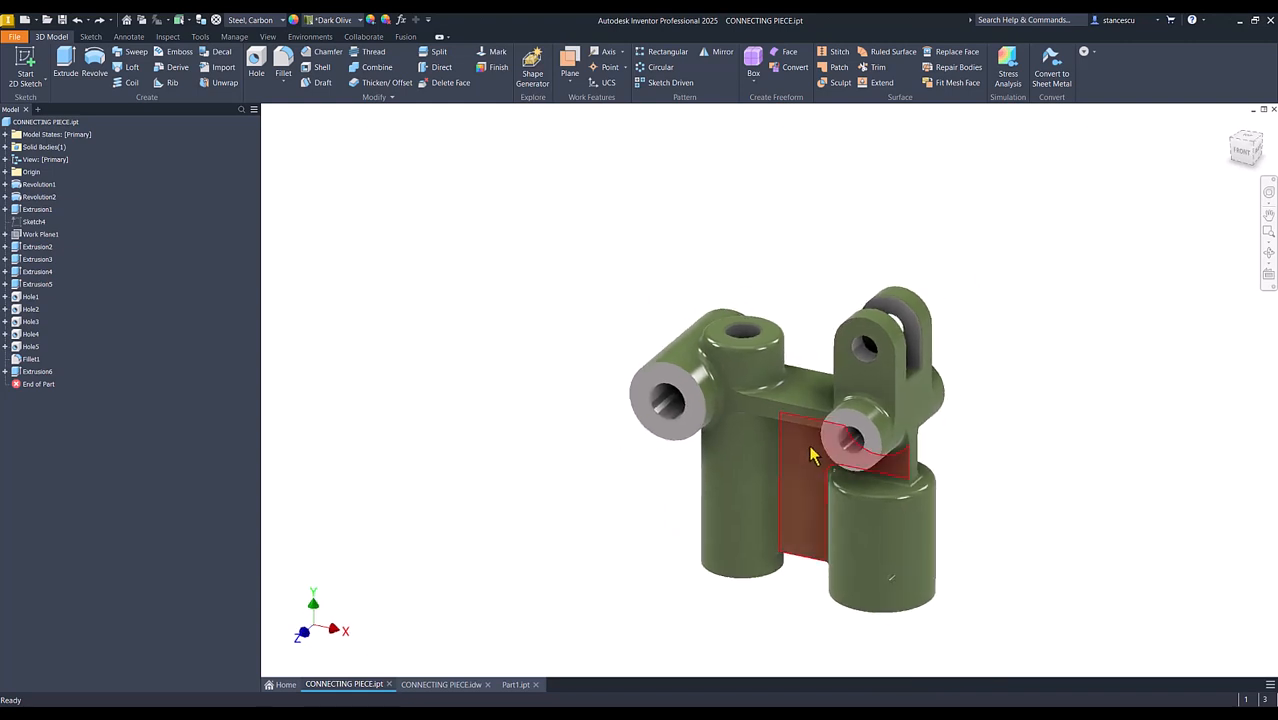
shift+middle_drag(736, 422, 800, 390)
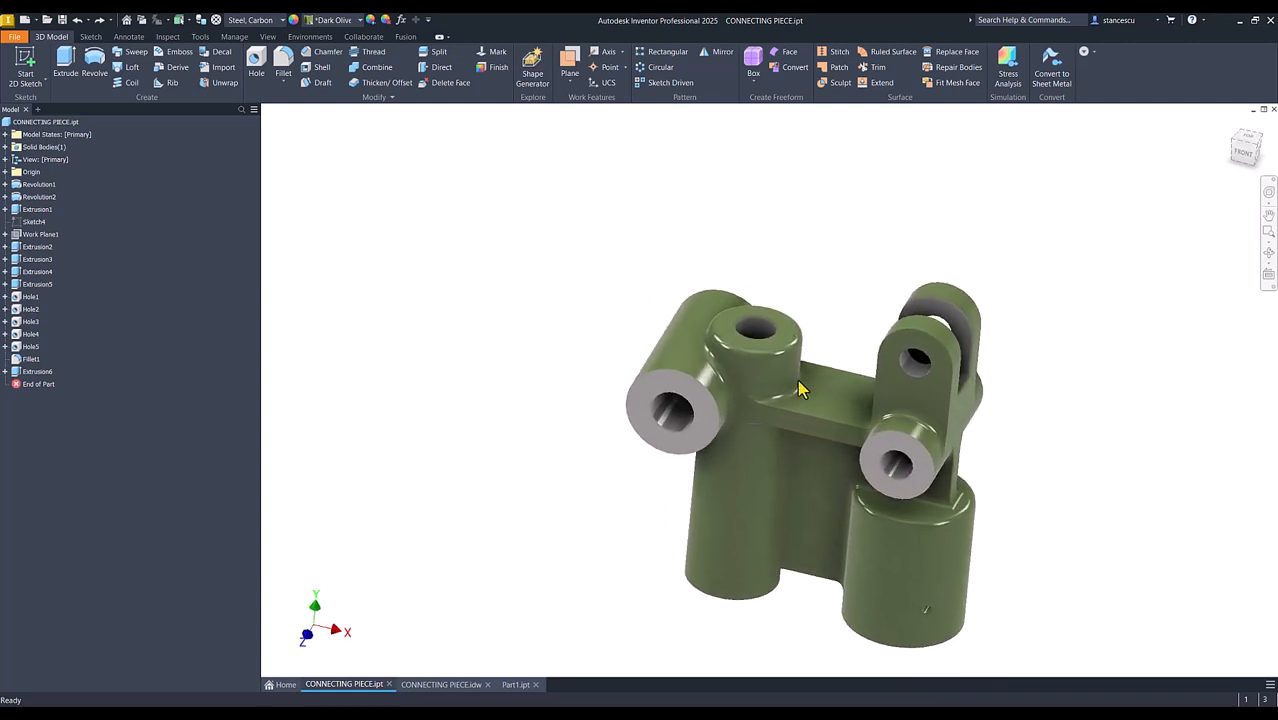
scroll(776, 462, down, 1)
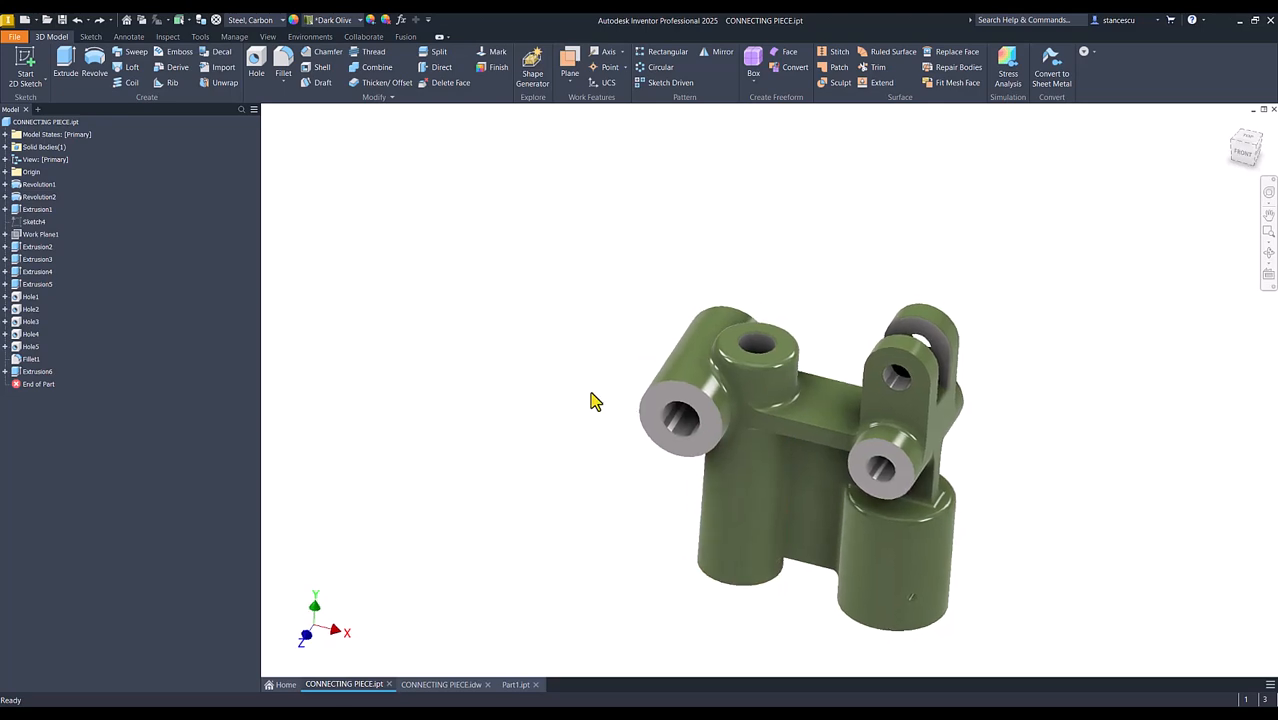
key(F6)
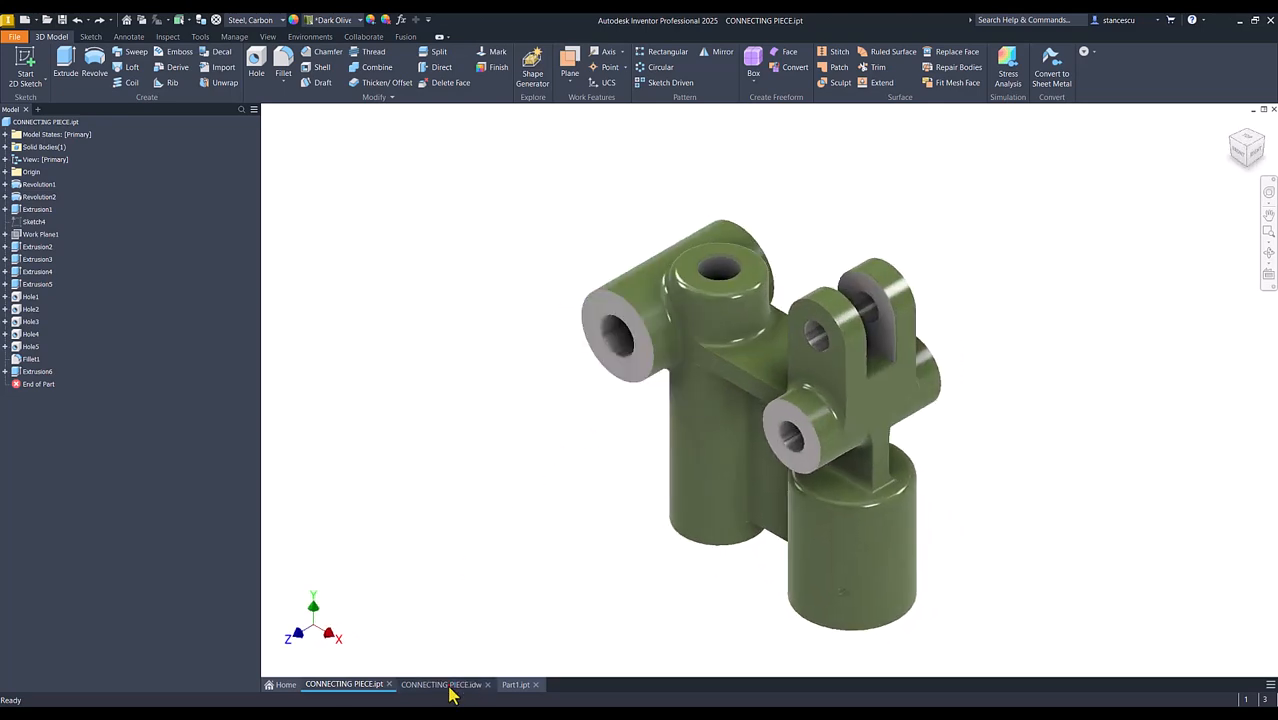
click(446, 684)
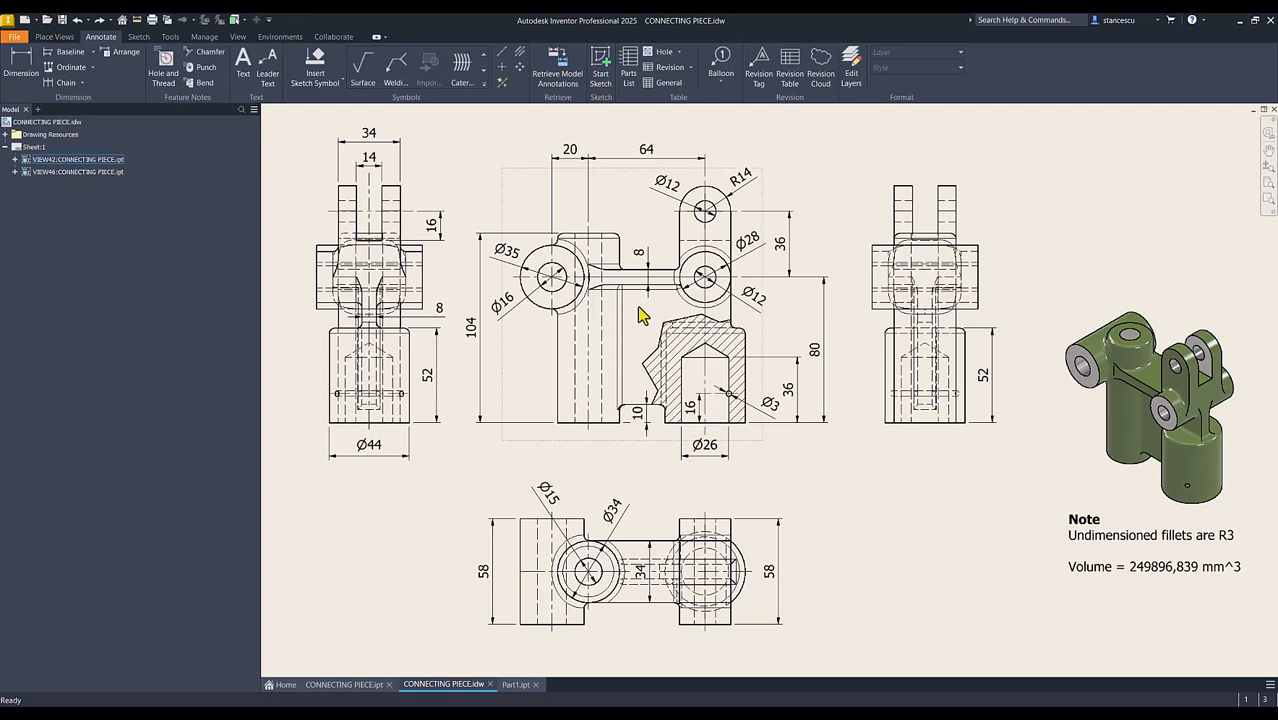
click(515, 685)
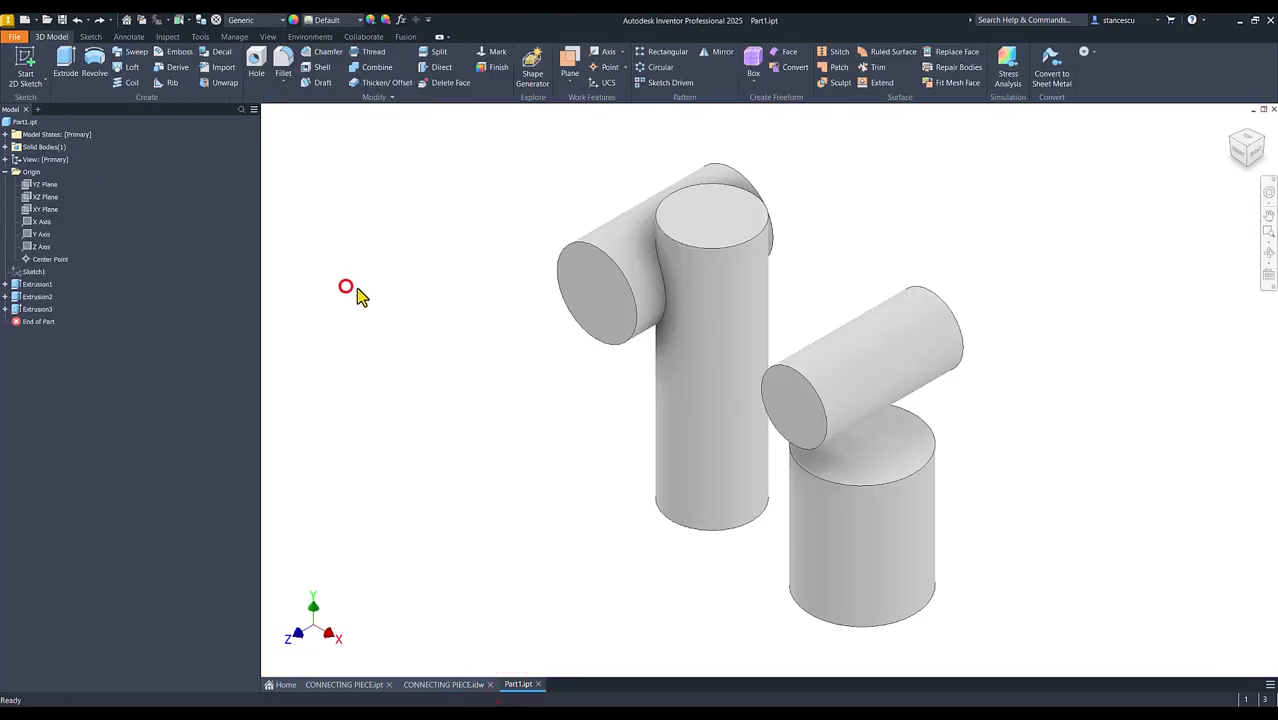
Start a sketch on the YZ plane with sliced graphics and draw a rectangle 34 mm wide and 8 mm high across the cross cylinder
click(33, 185)
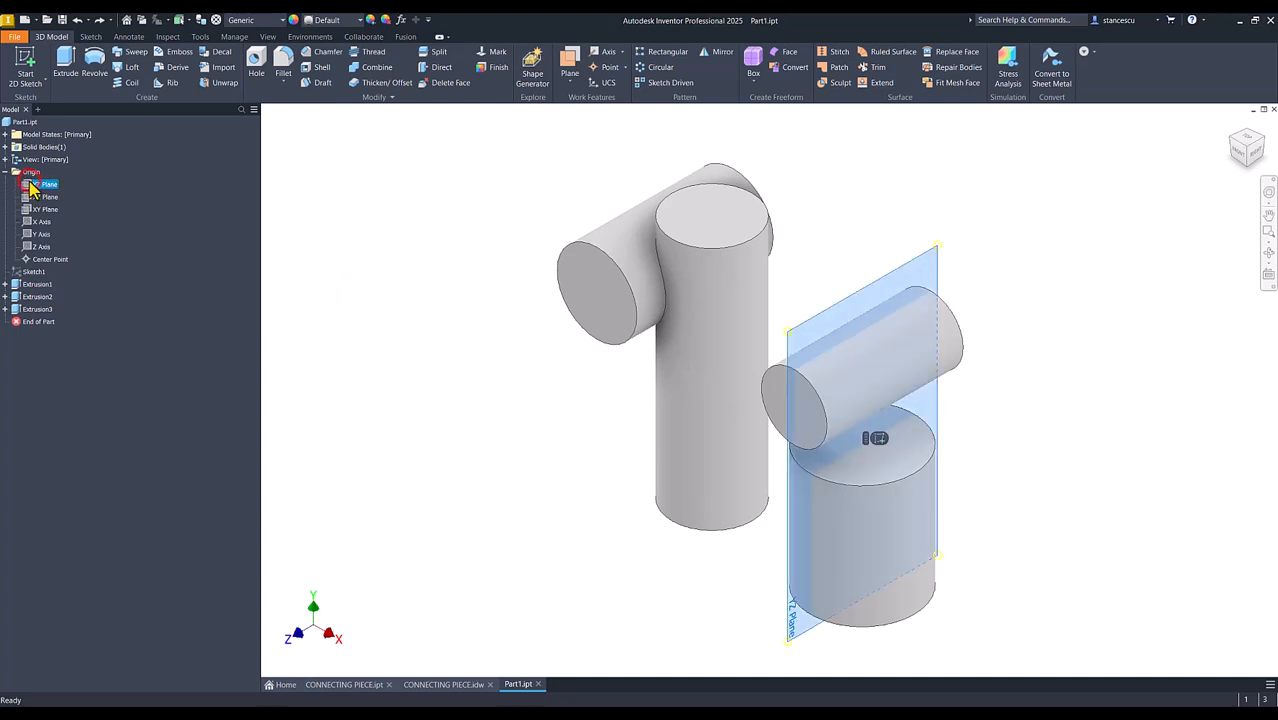
click(872, 439)
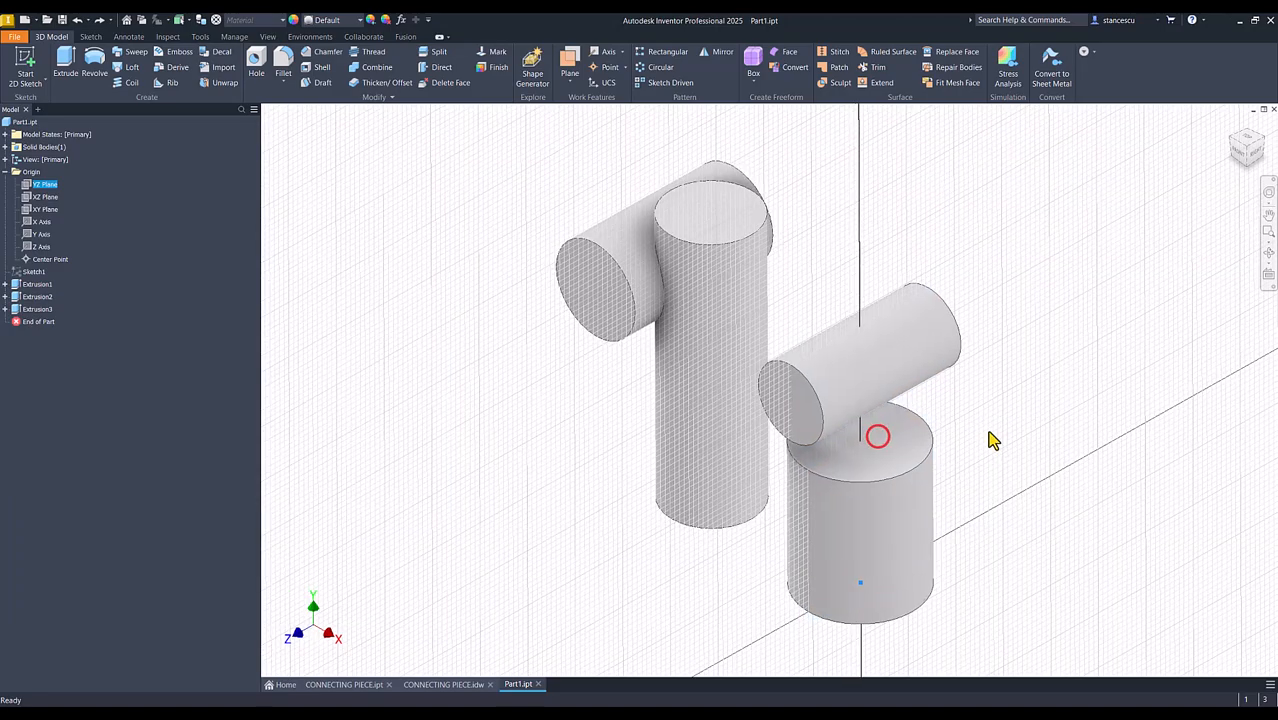
key(F7)
key(Home)
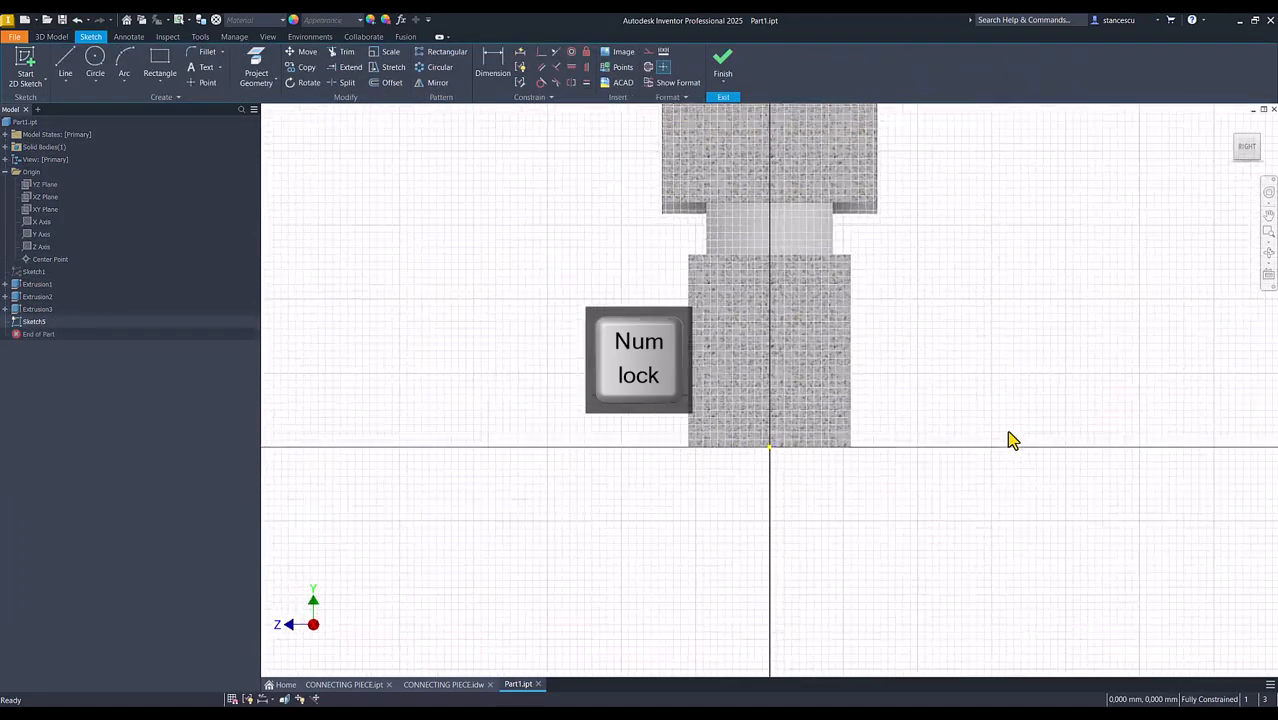
click(160, 60)
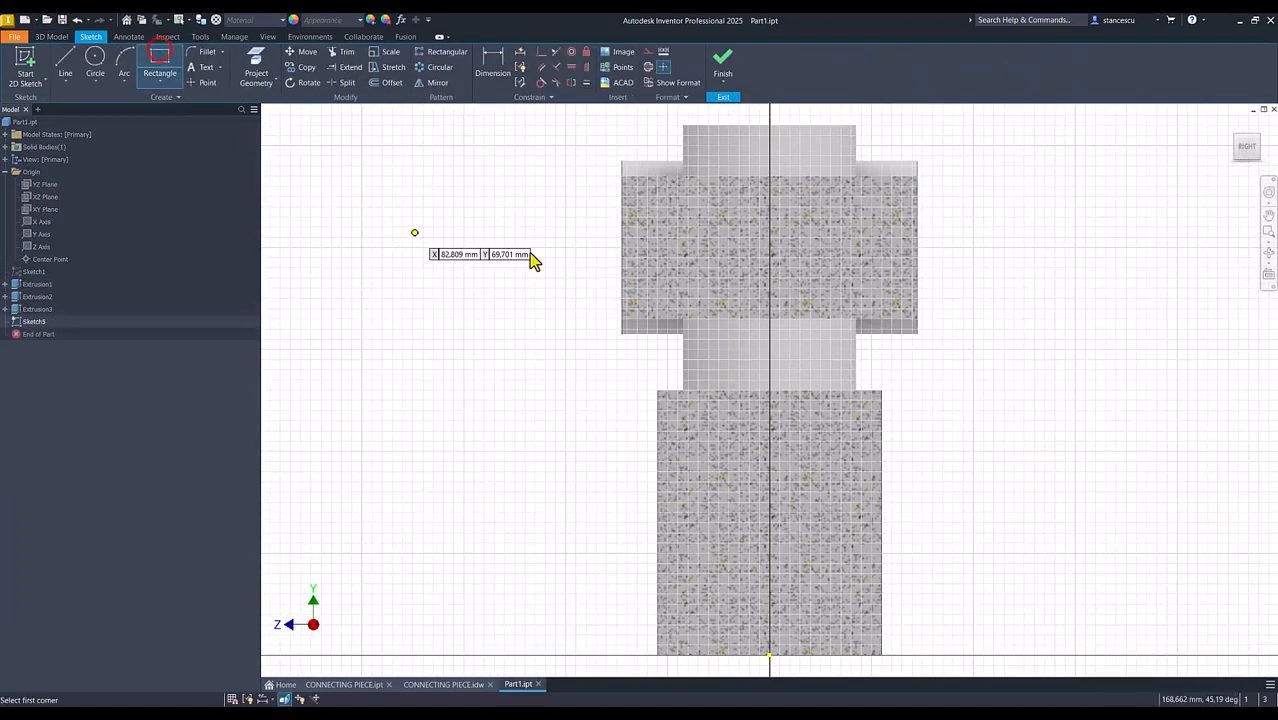
click(684, 226)
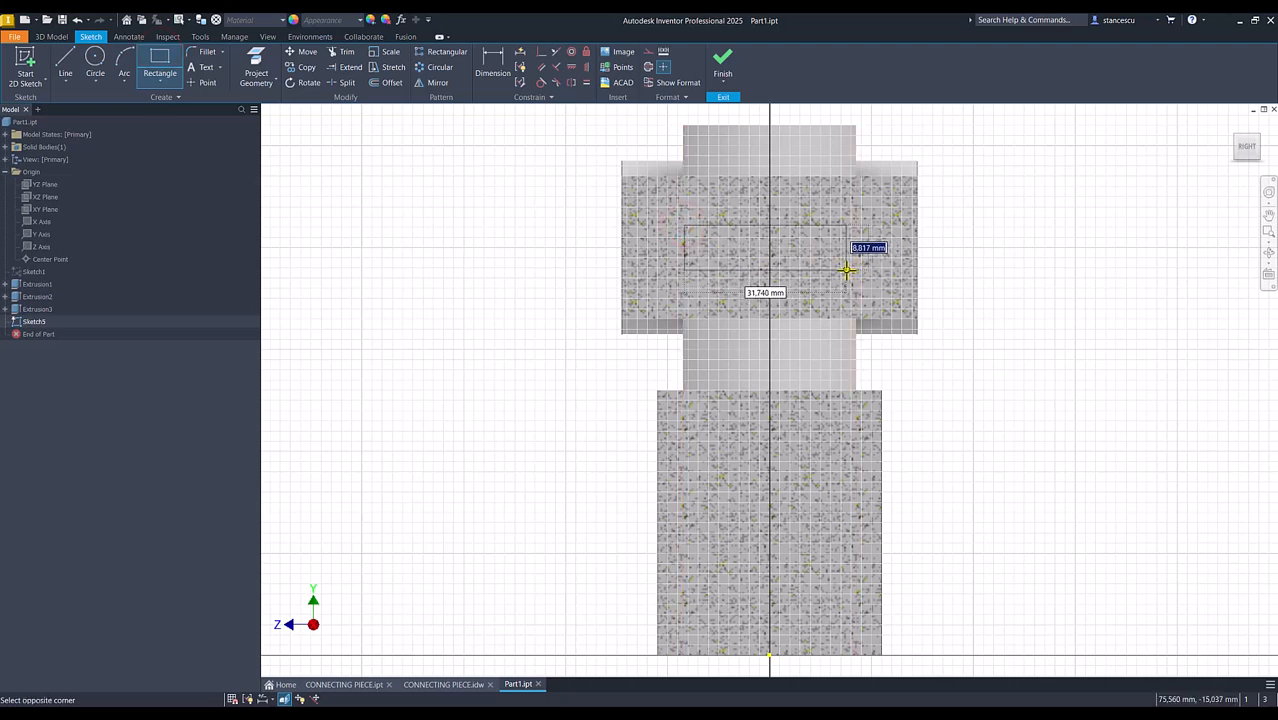
key(Tab)
text(34)
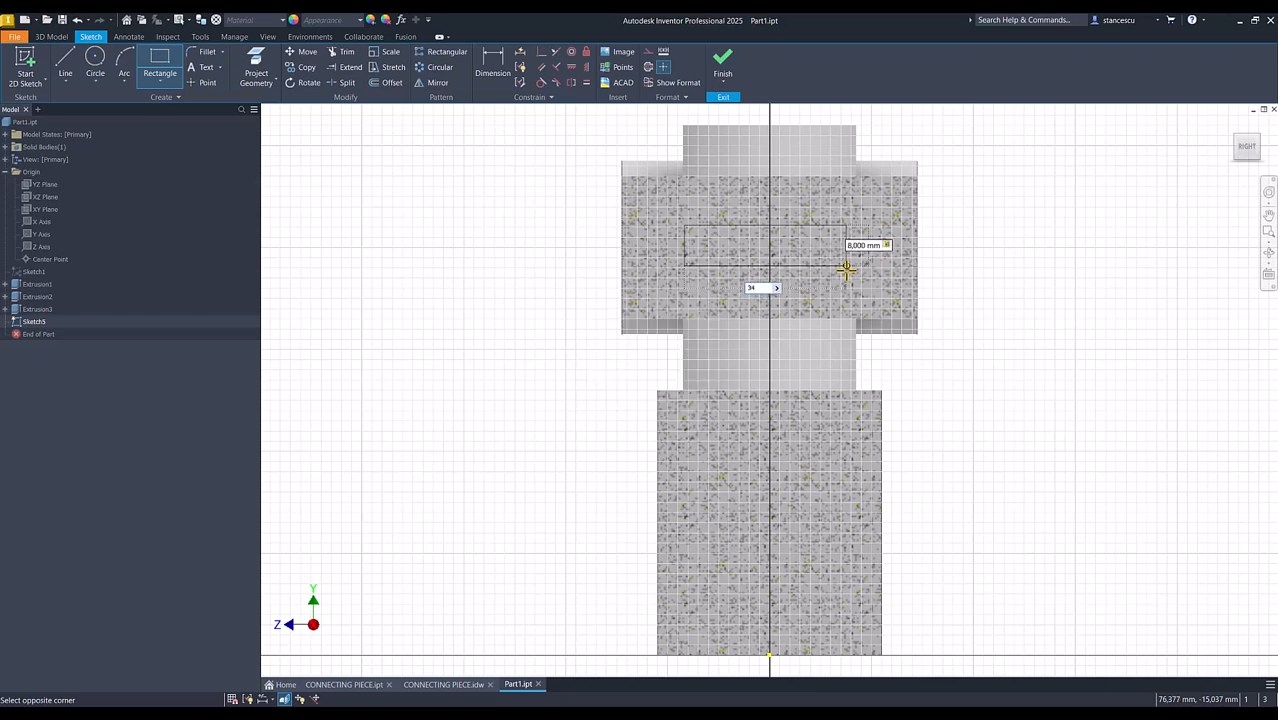
key(Return)
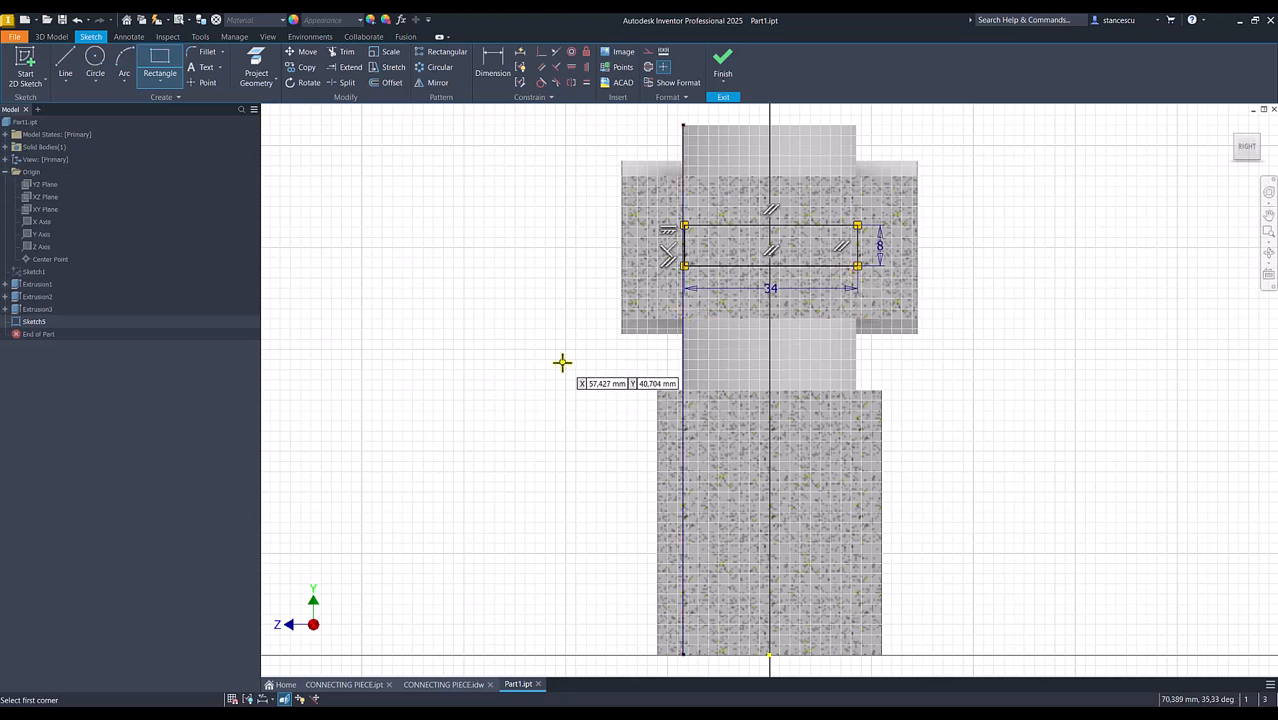
Align the midpoint of the rectangle's lower edge vertically with the origin point
click(573, 67)
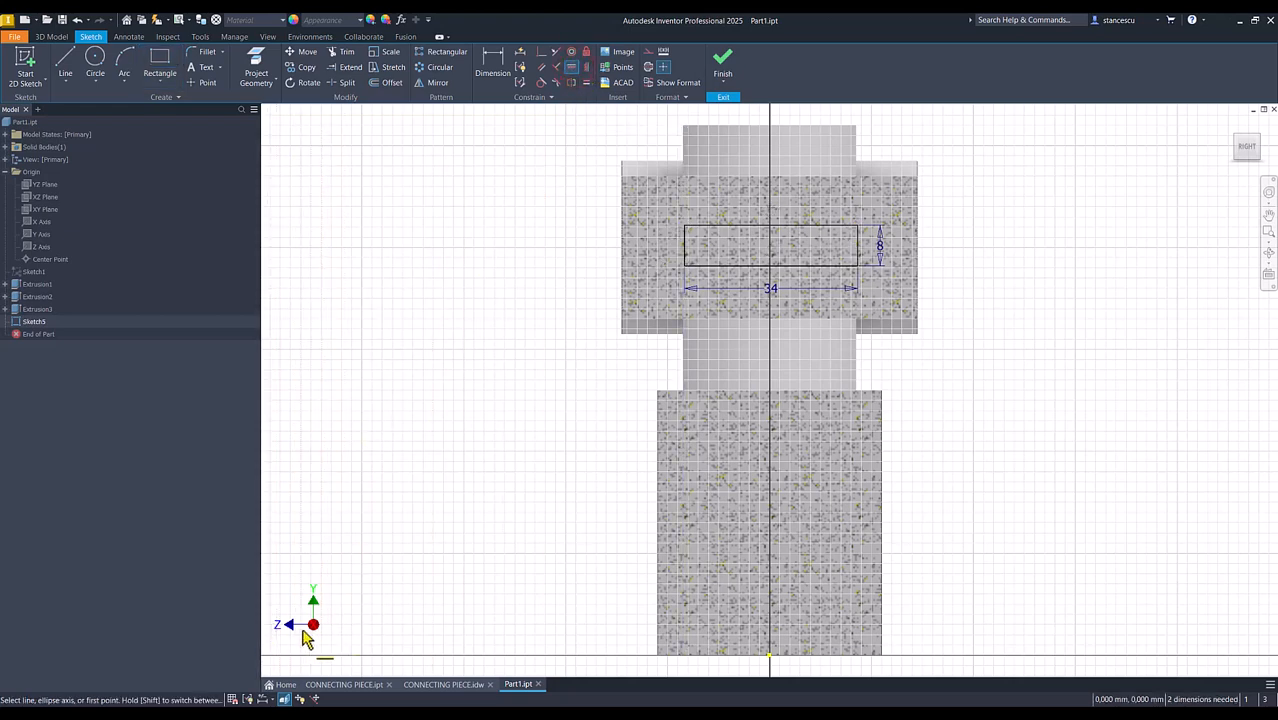
click(769, 656)
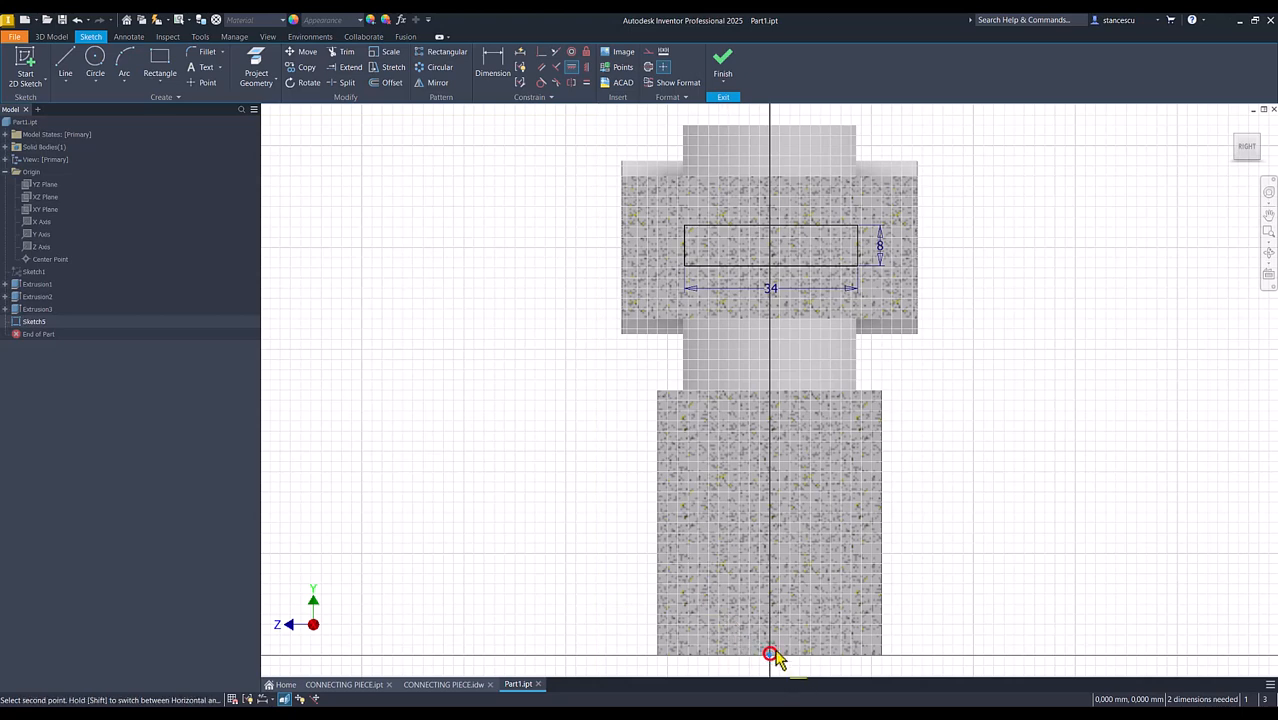
click(771, 268)
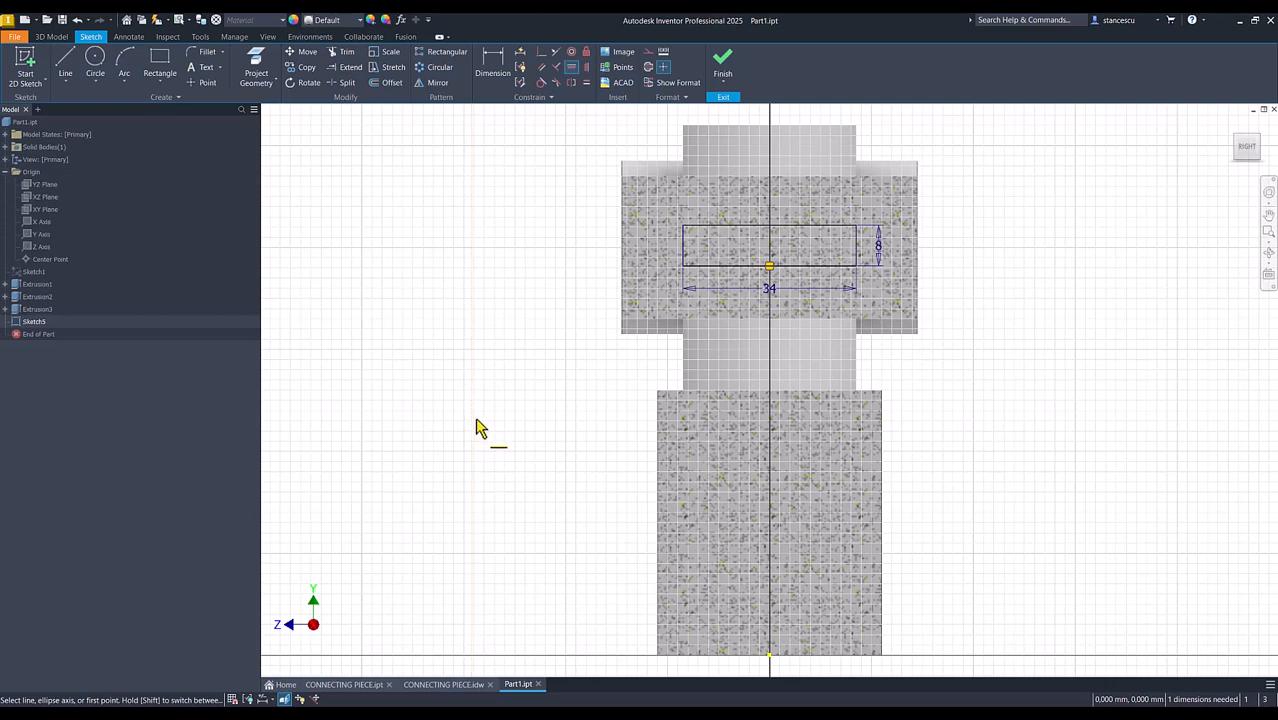
Dimension the midpoint of the rectangle's short side 80 mm above the short cylinder's base and finish the sketch
click(492, 60)
click(855, 248)
click(852, 656)
click(1018, 440)
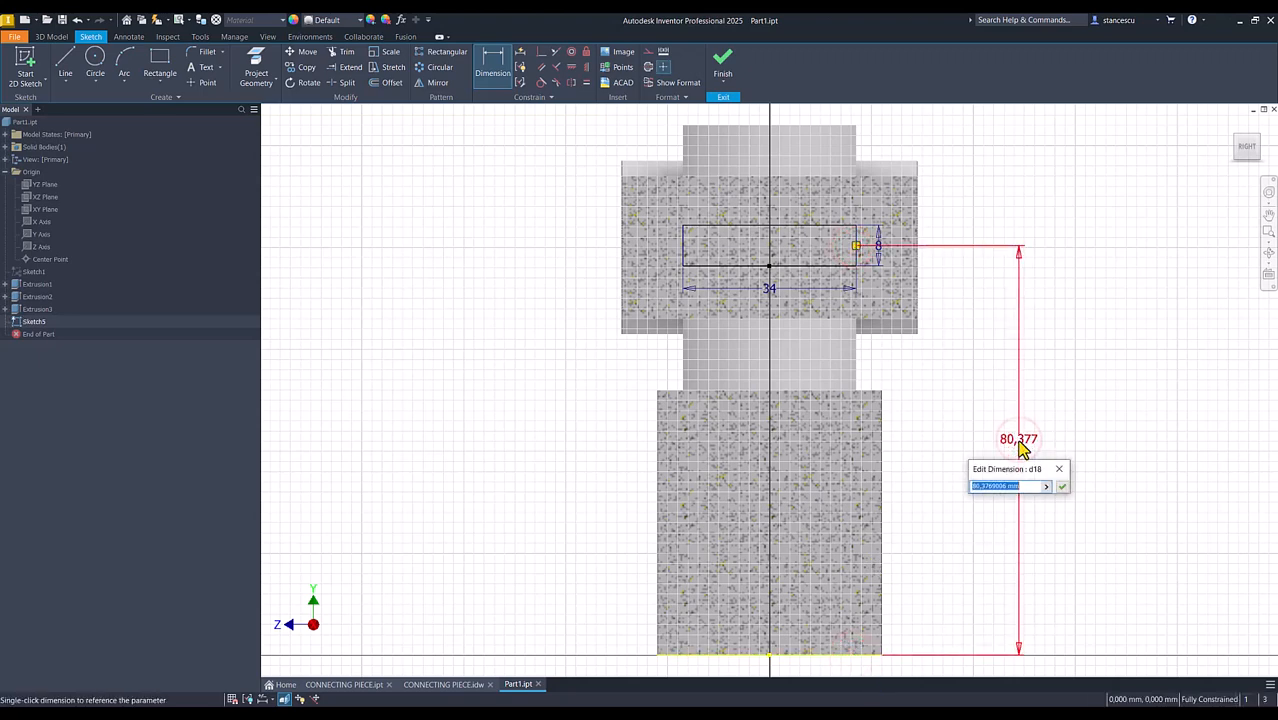
text(80)
key(Return)
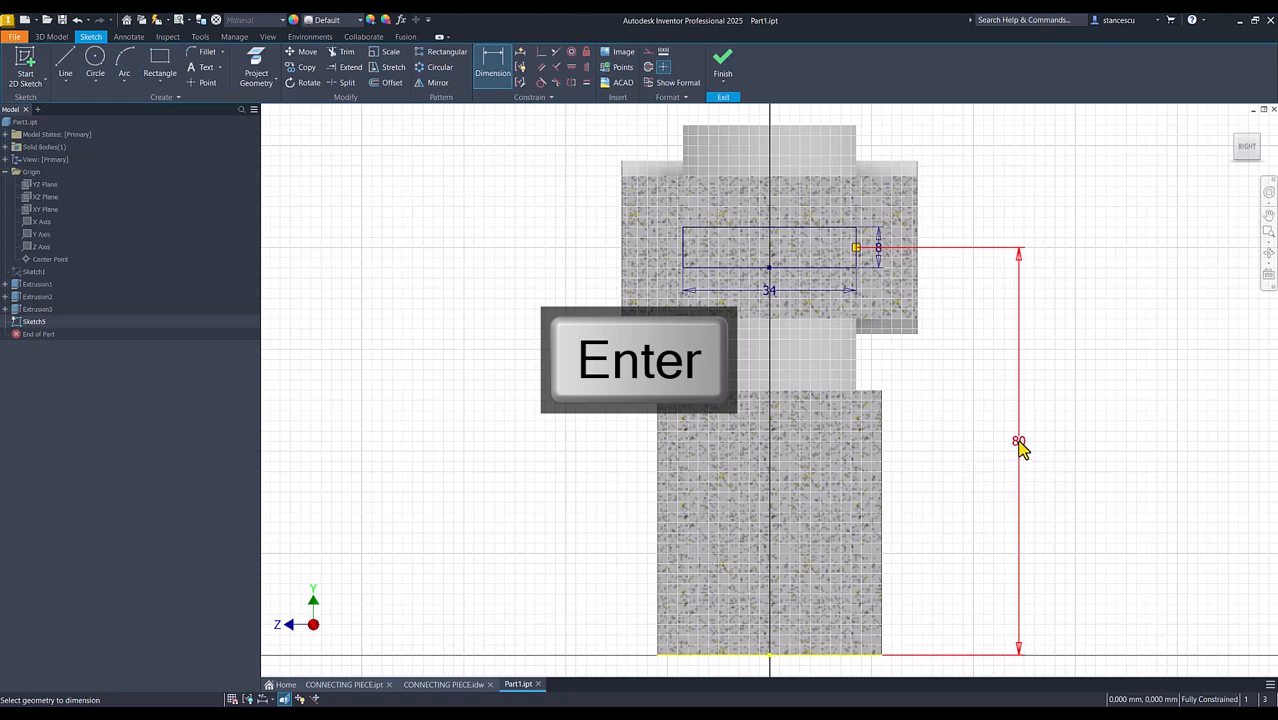
click(722, 64)
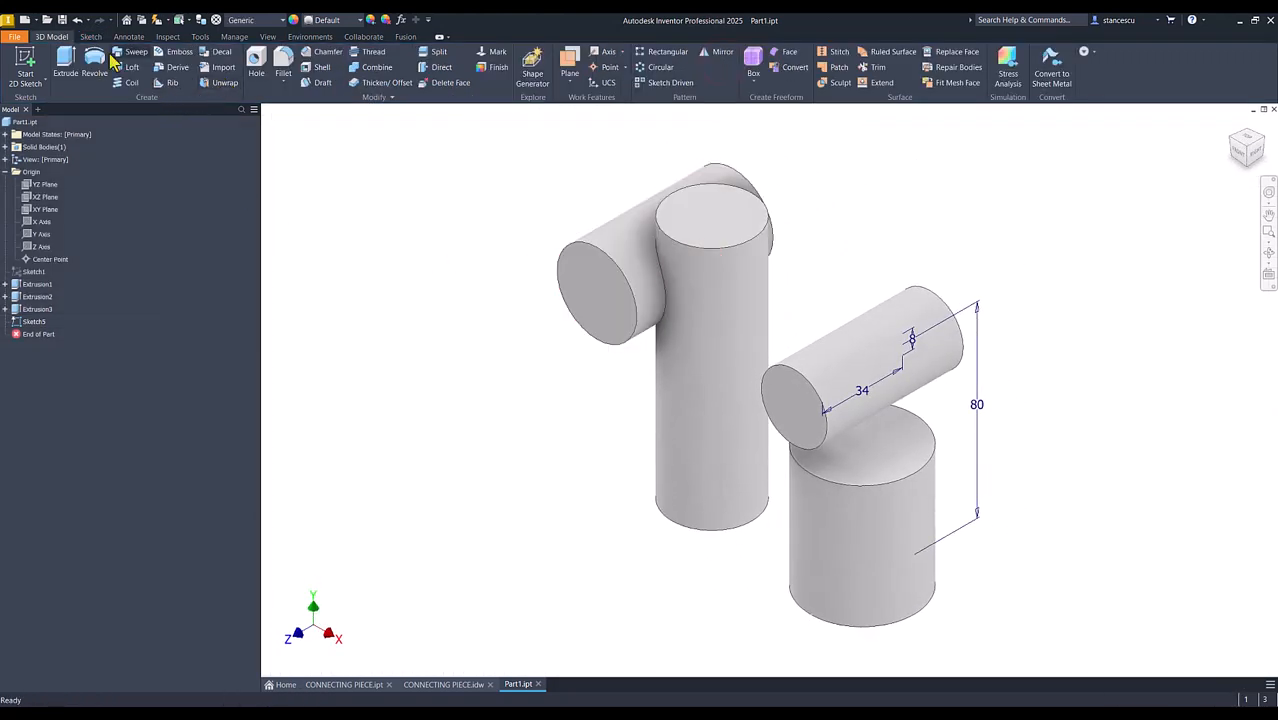
Extrude the rectangle in the flipped direction up to the tall cylinder's side face, joined to the part
click(65, 62)
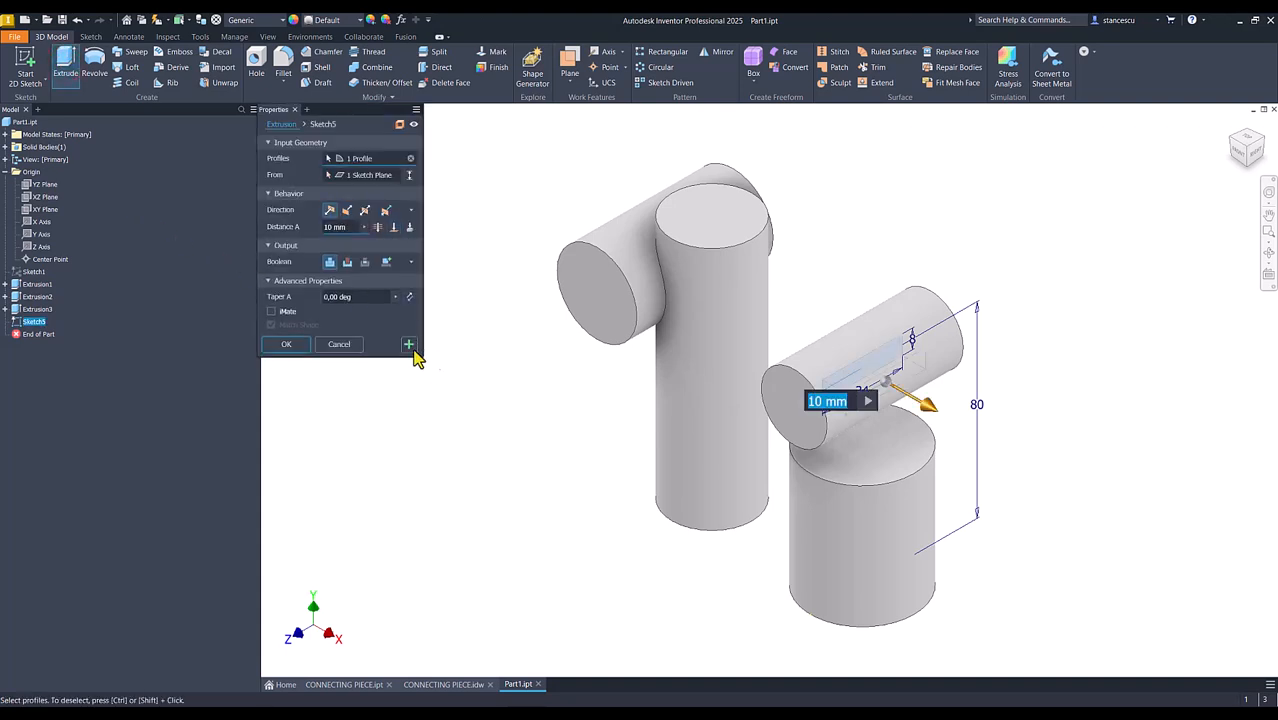
click(348, 210)
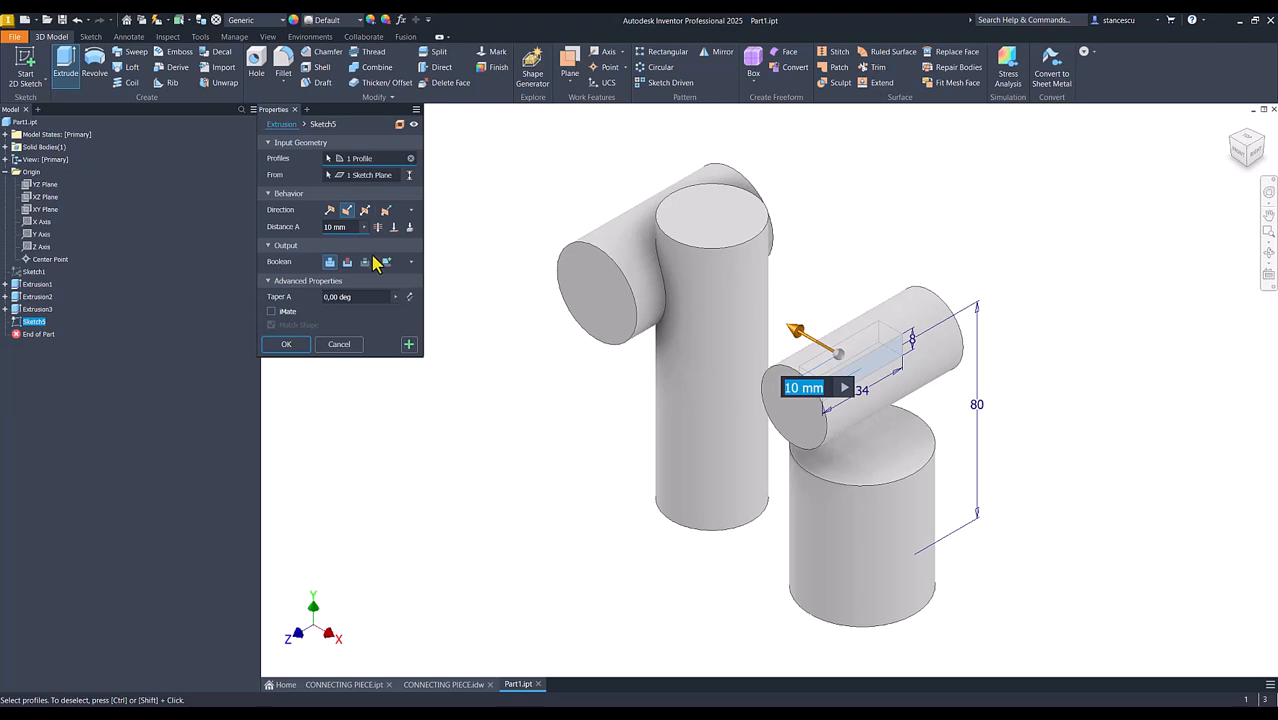
click(391, 228)
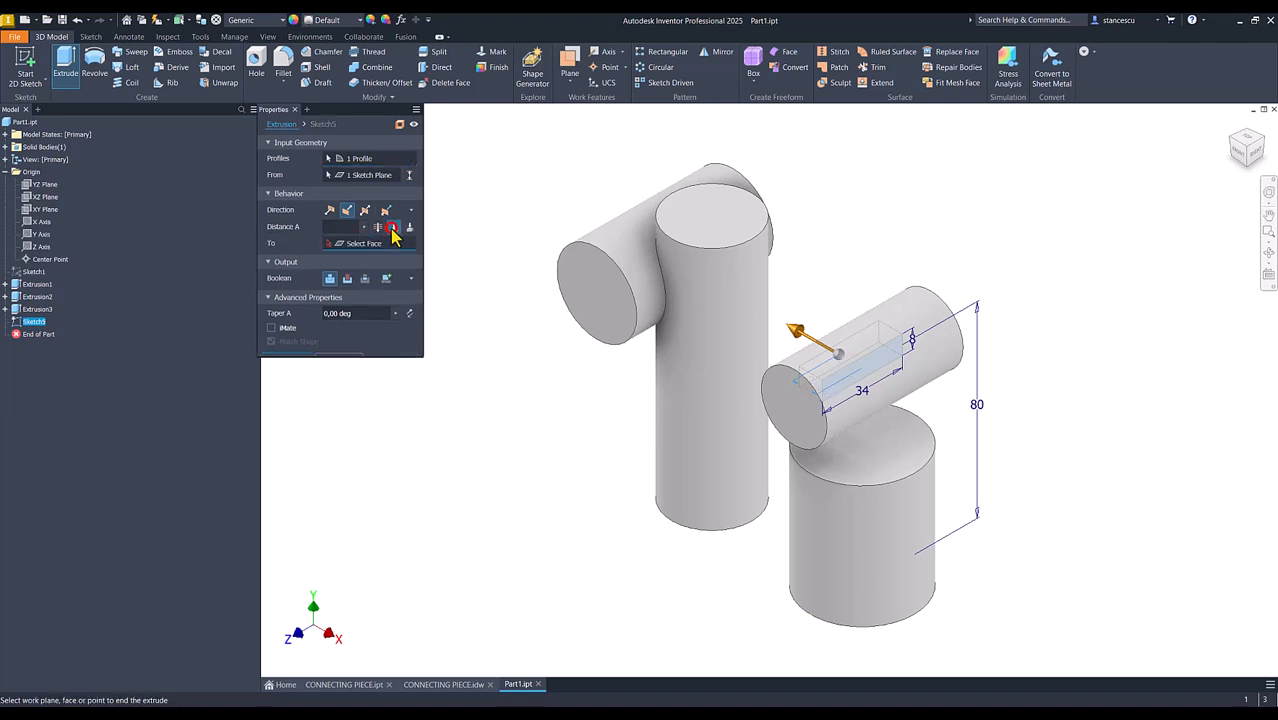
click(700, 343)
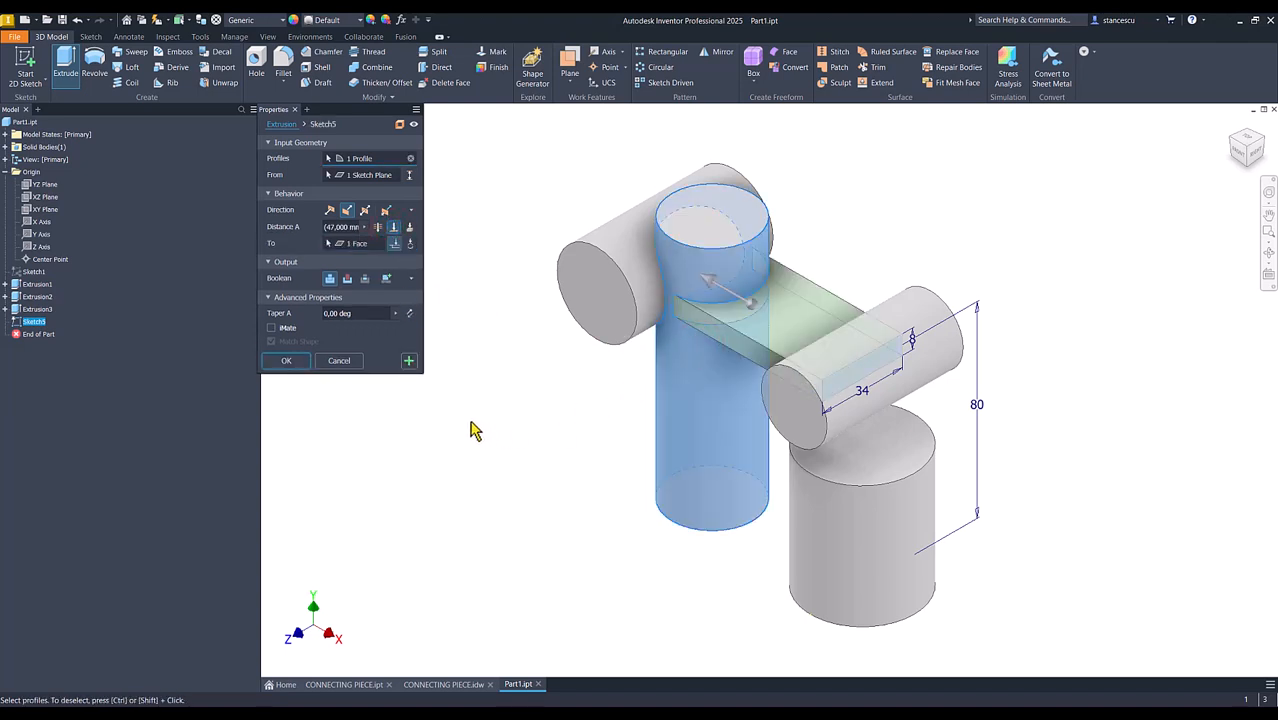
click(286, 361)
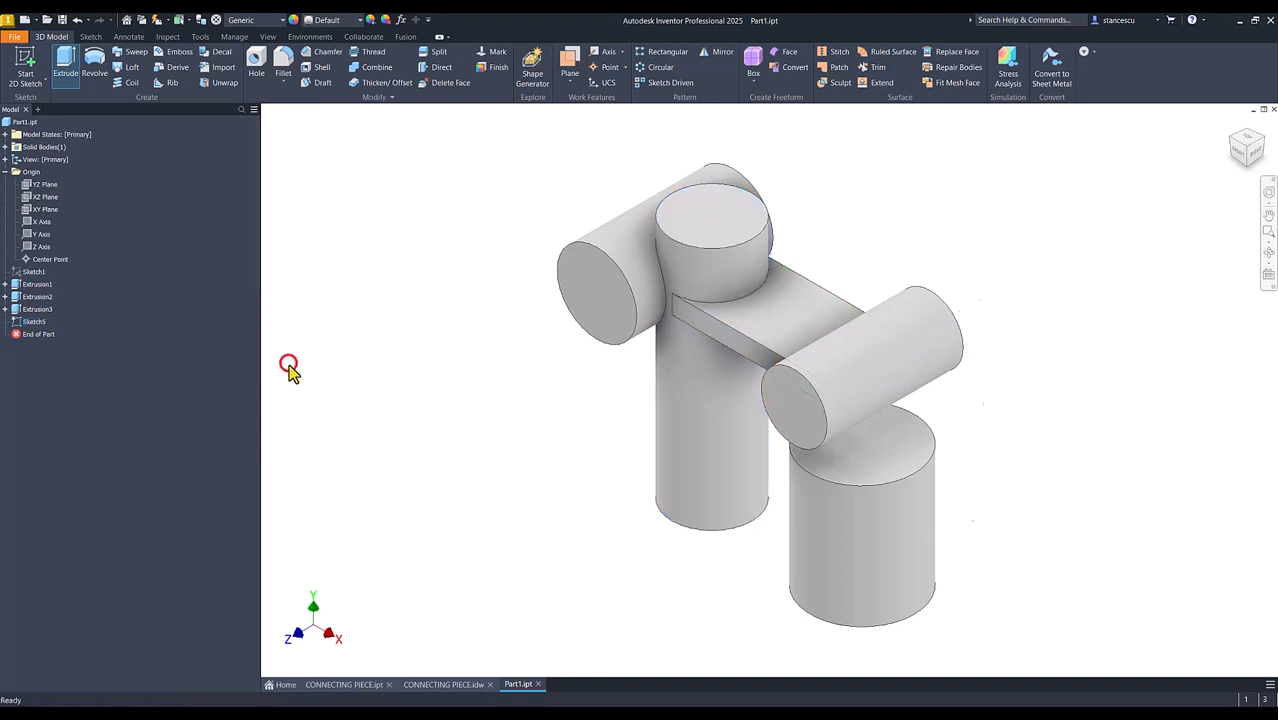
click(459, 411)
key(F6)
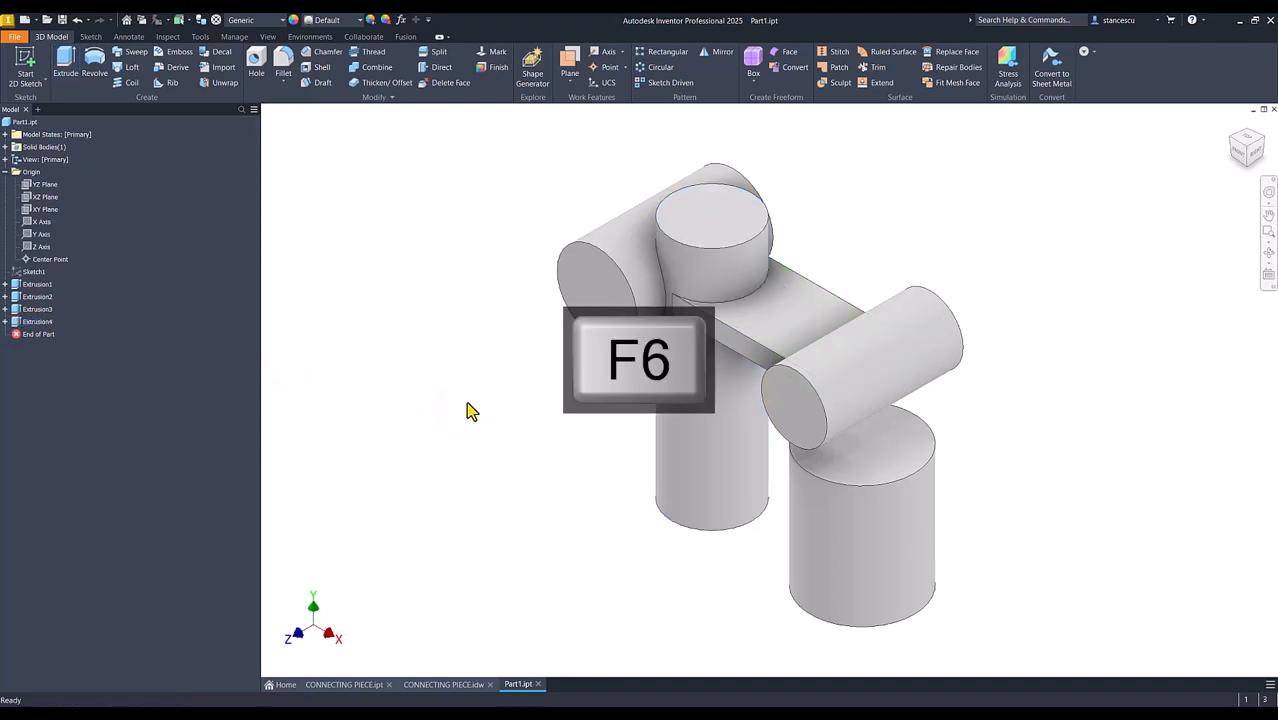
Examine the vertical web between the two upright cylinders in the finished part and the dimensioned drawing, and return to Part1
click(445, 684)
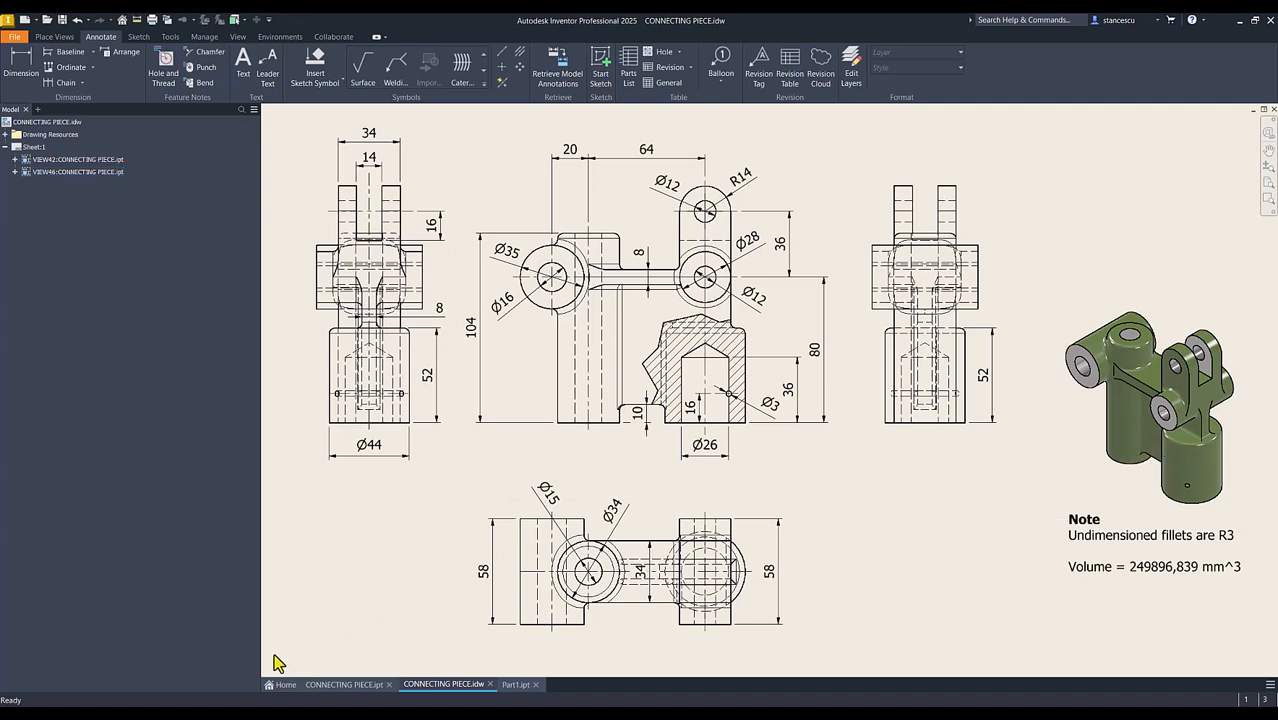
click(347, 685)
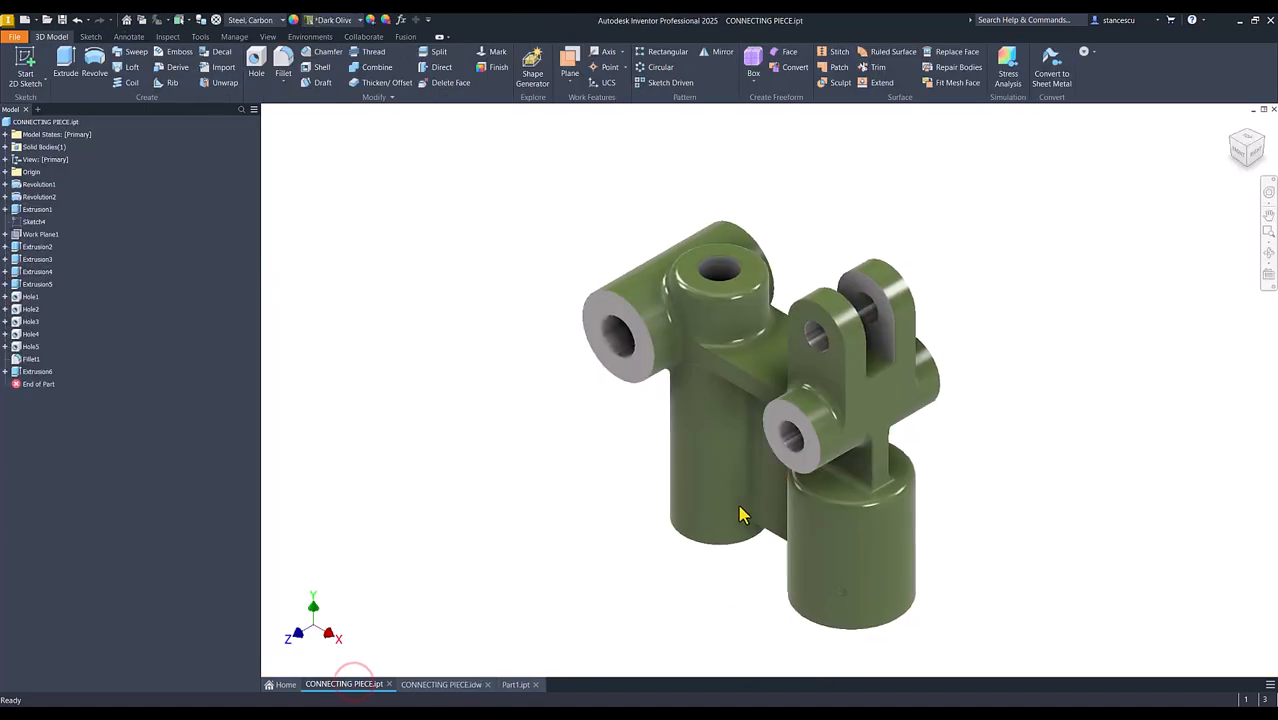
shift+middle_drag(784, 533, 772, 468)
shift+middle_drag(813, 399, 600, 524)
key(F6)
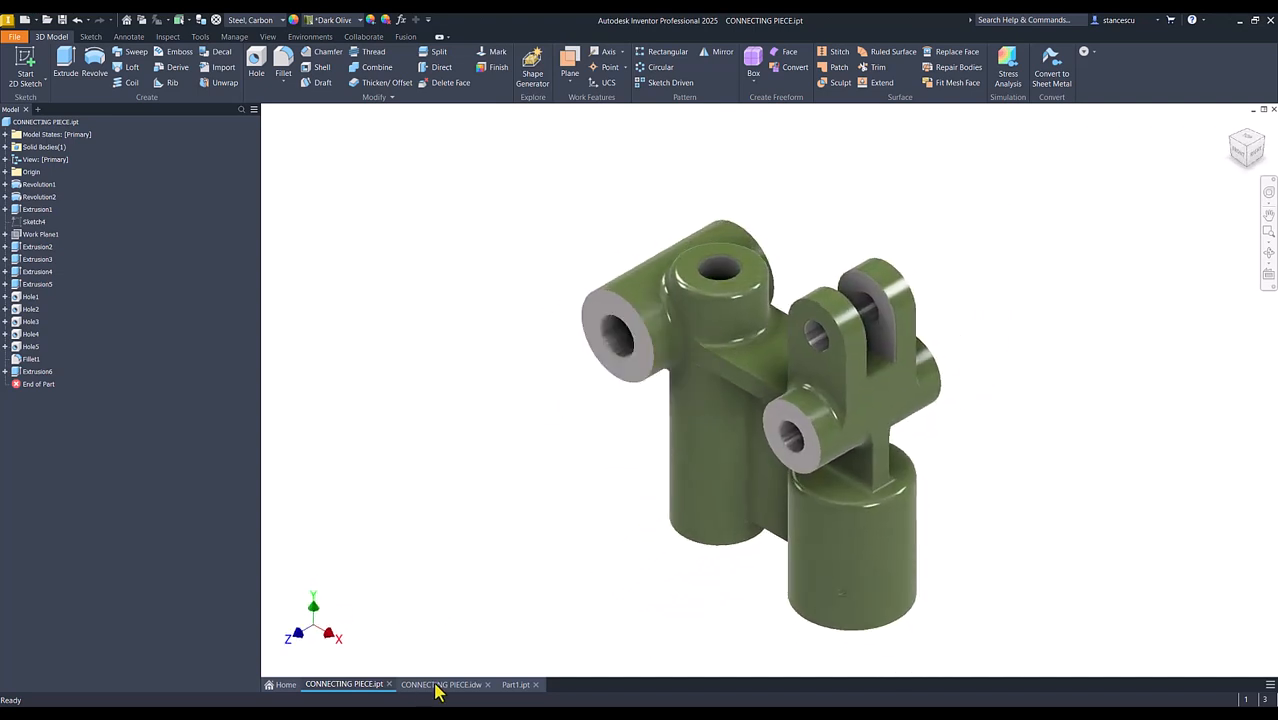
mouse_move(441, 690)
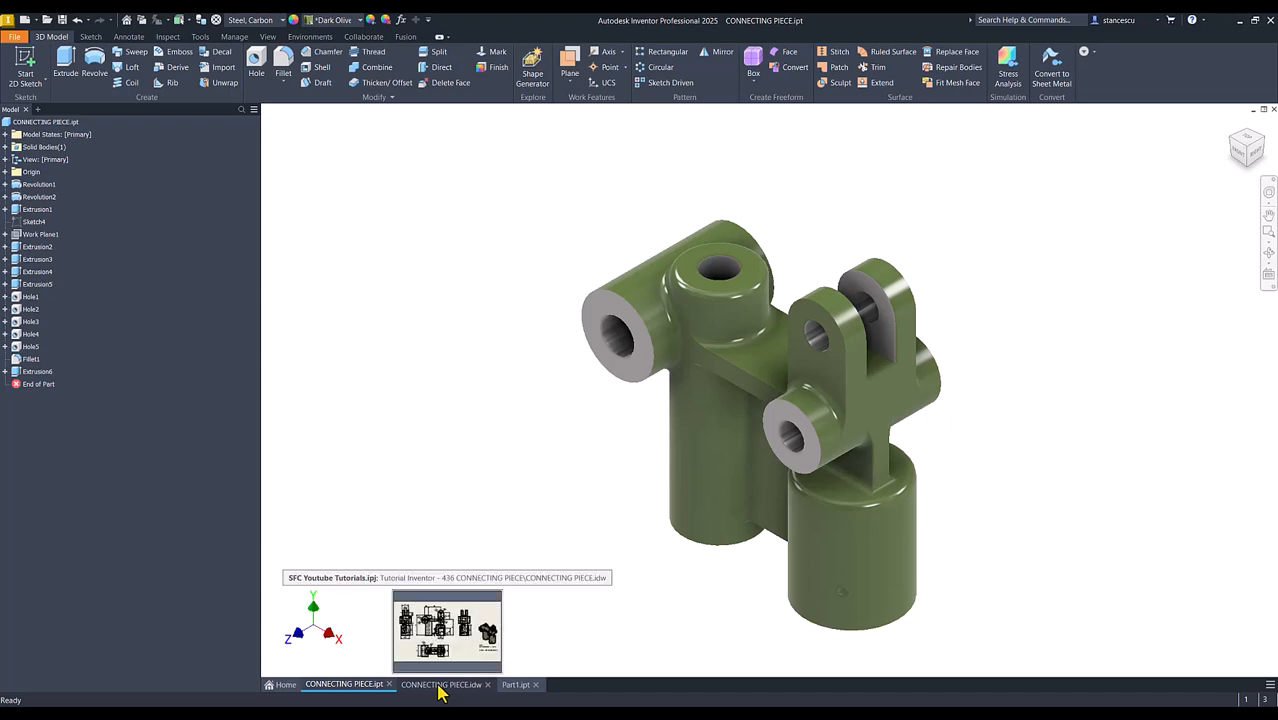
click(462, 678)
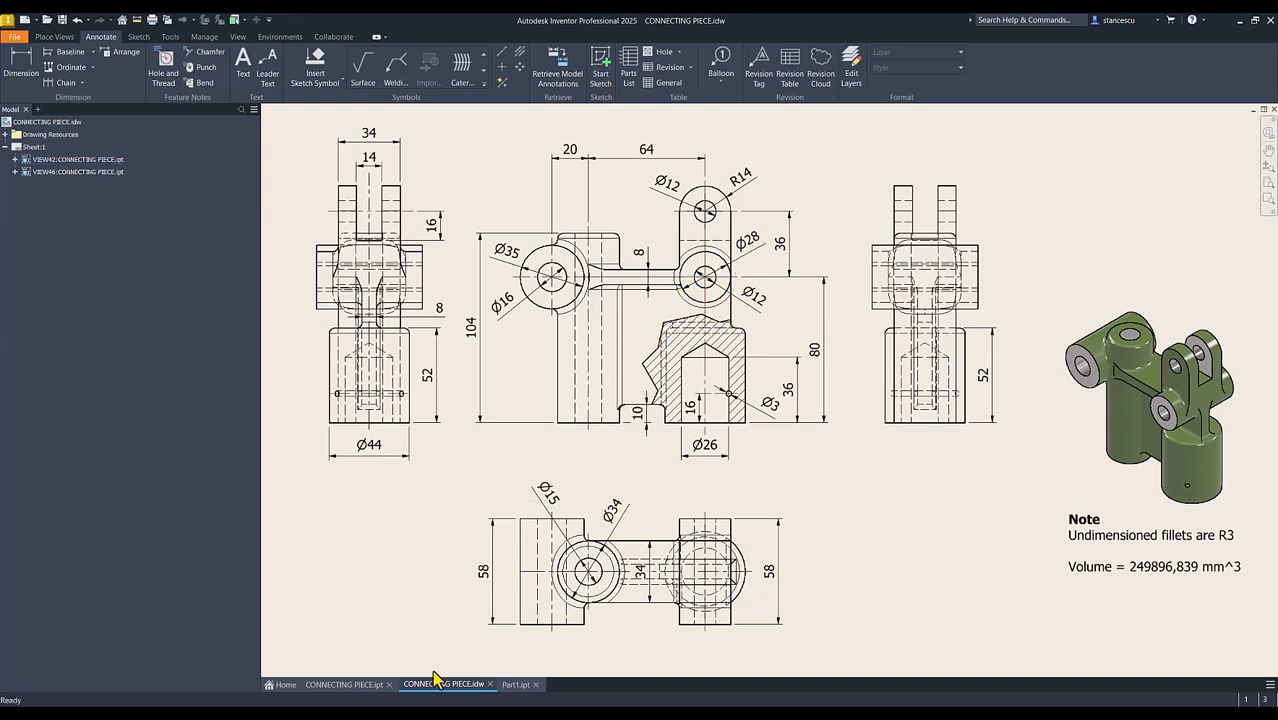
click(515, 685)
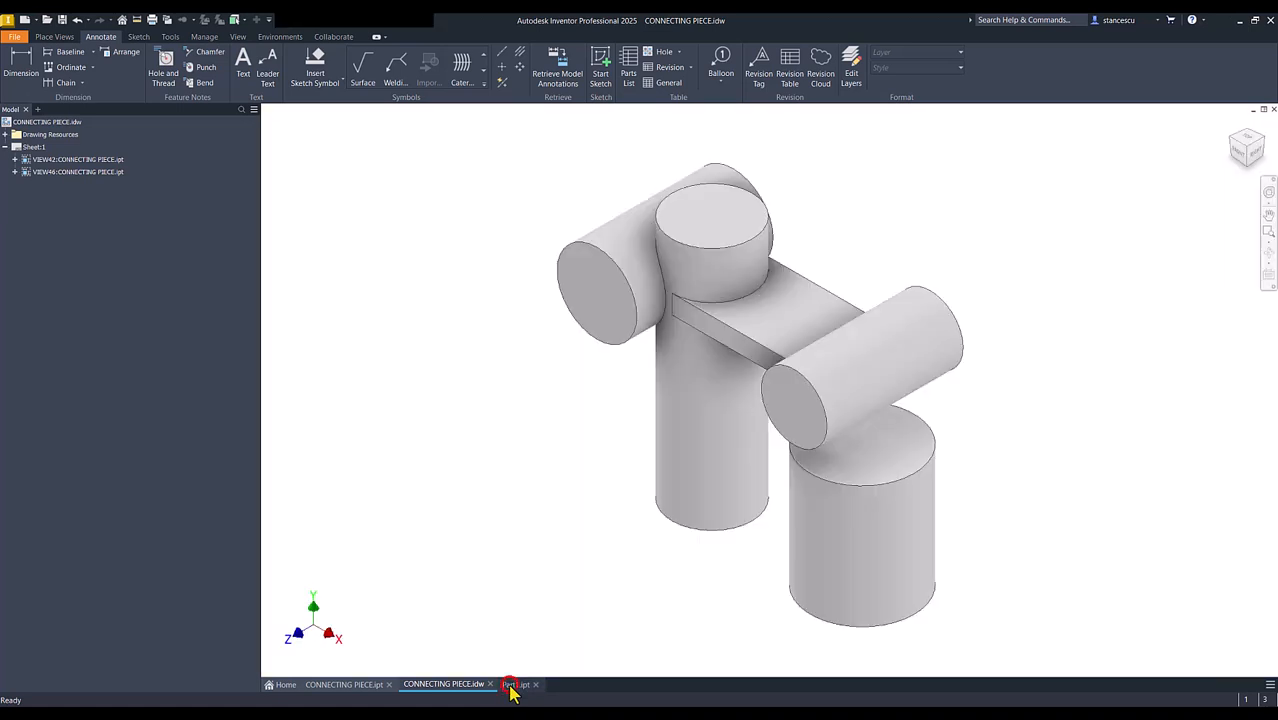
click(455, 458)
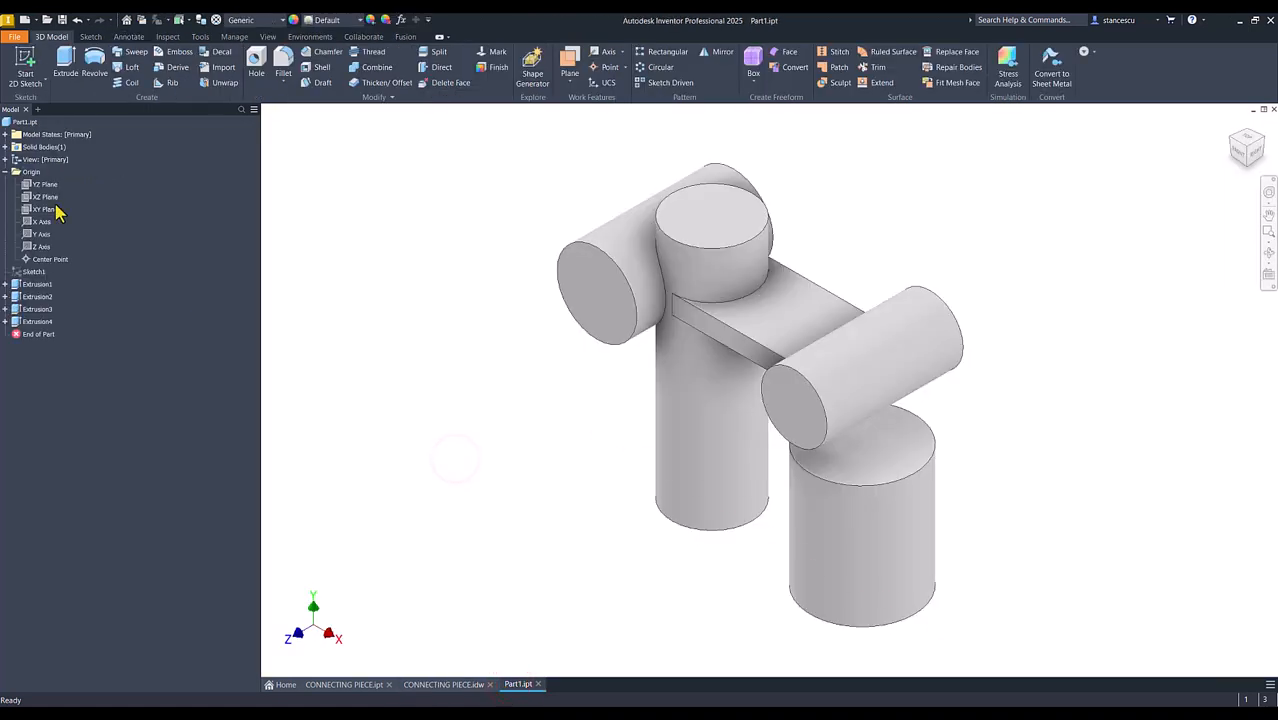
Start a sketch on the XY plane with sliced graphics and draw a rectangle from inside the tall cylinder to just below the plate, past the cross cylinder
click(55, 214)
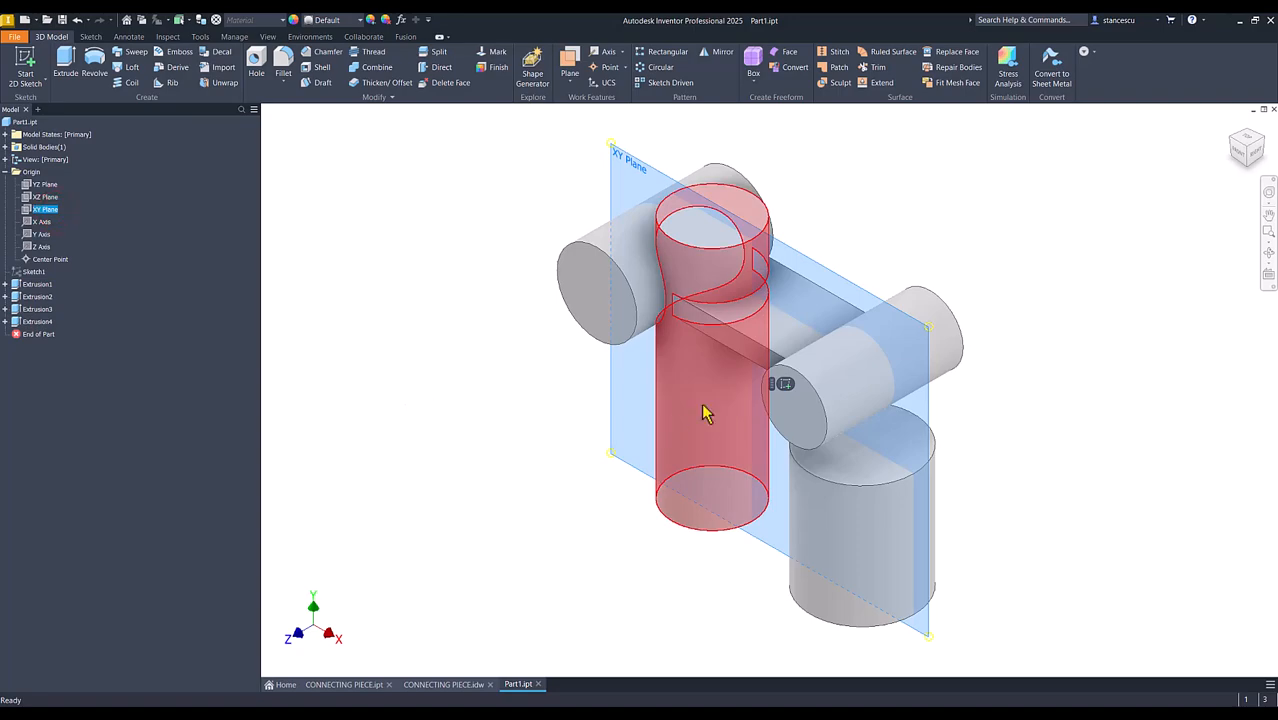
click(785, 385)
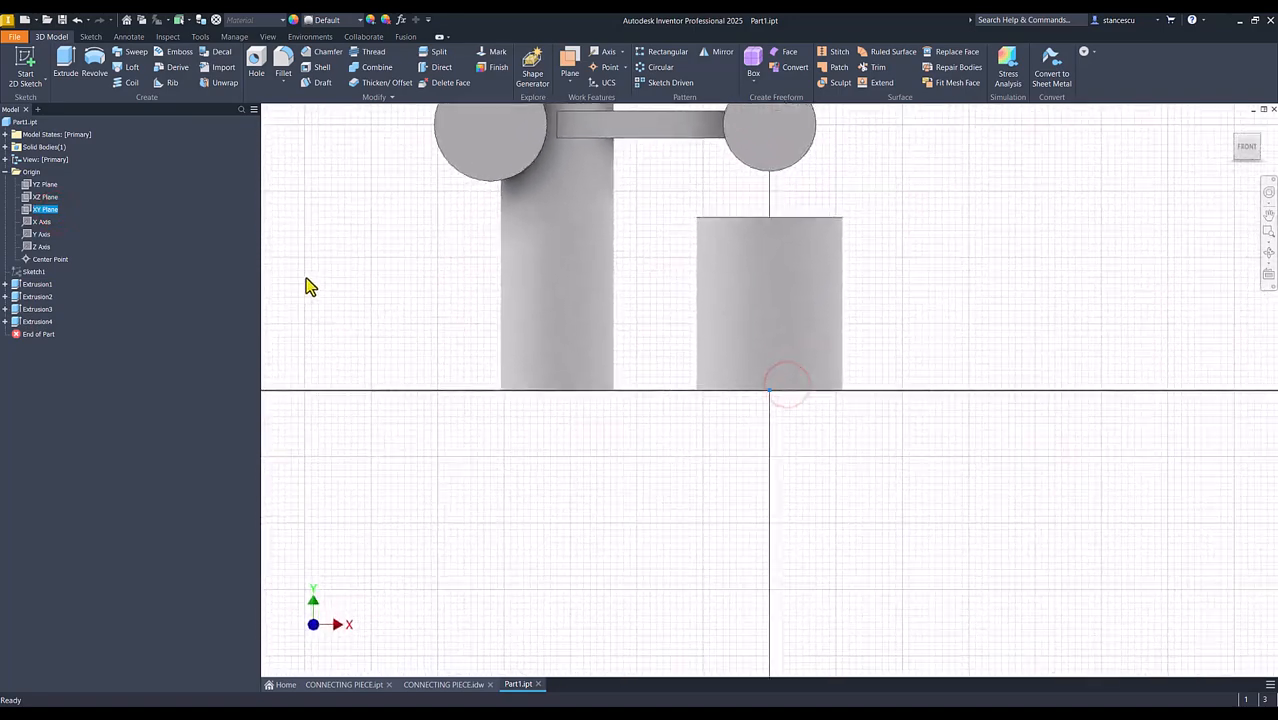
key(F7)
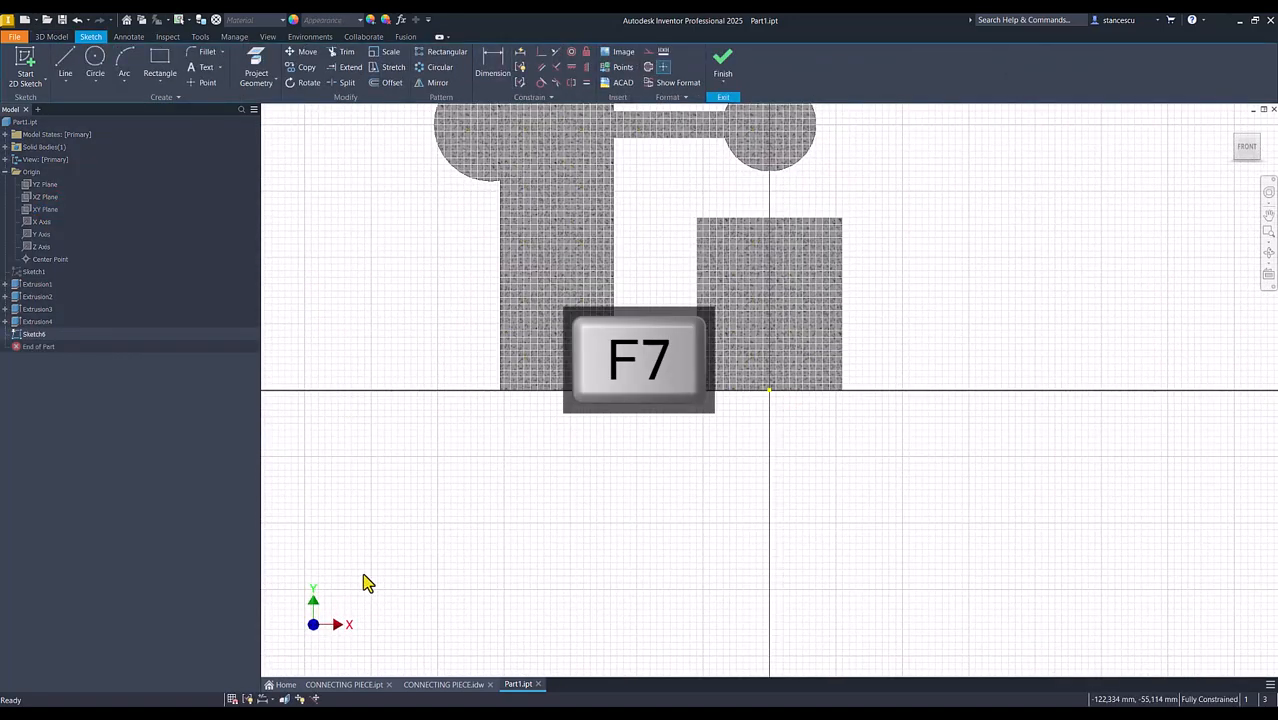
scroll(402, 602, up, 5)
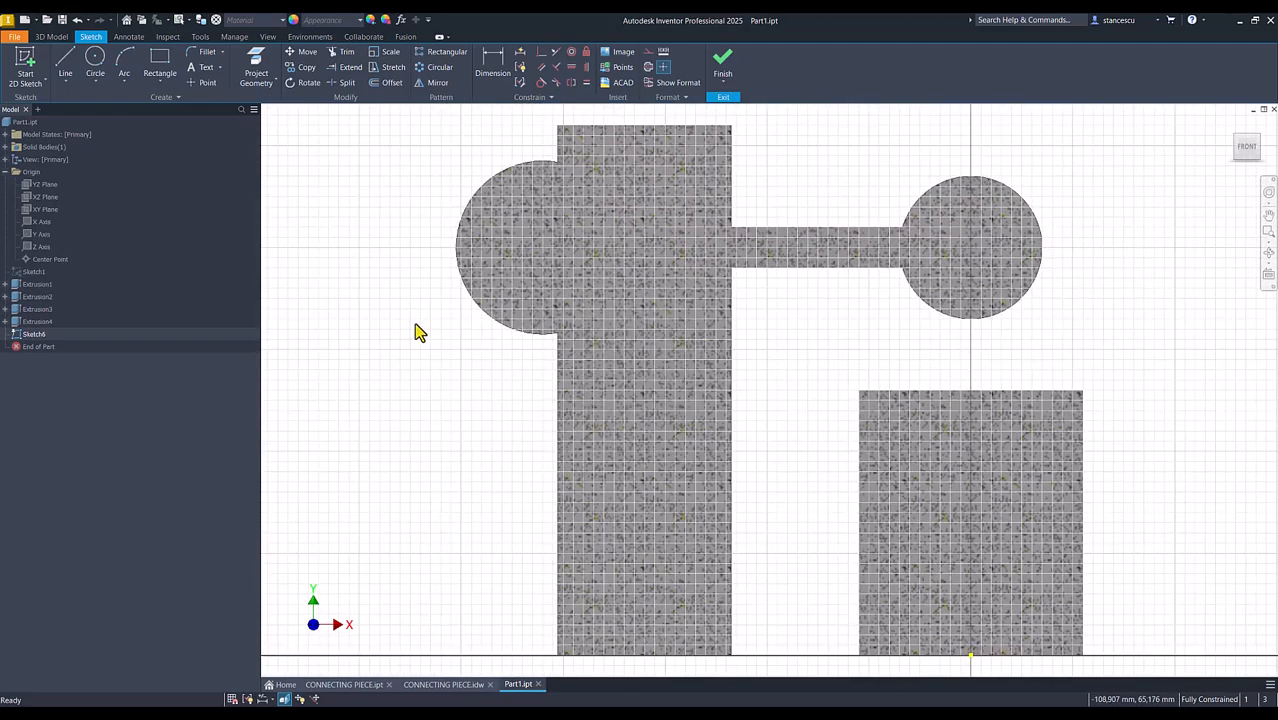
click(158, 58)
click(657, 608)
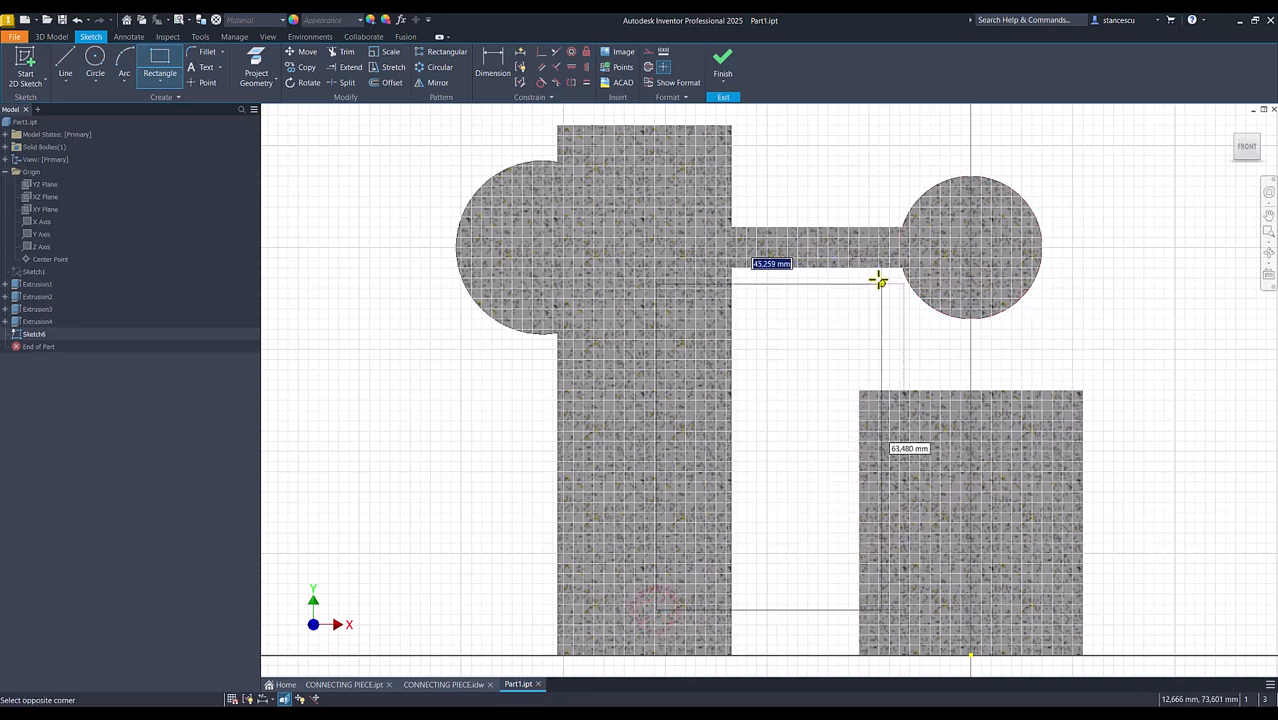
click(1046, 284)
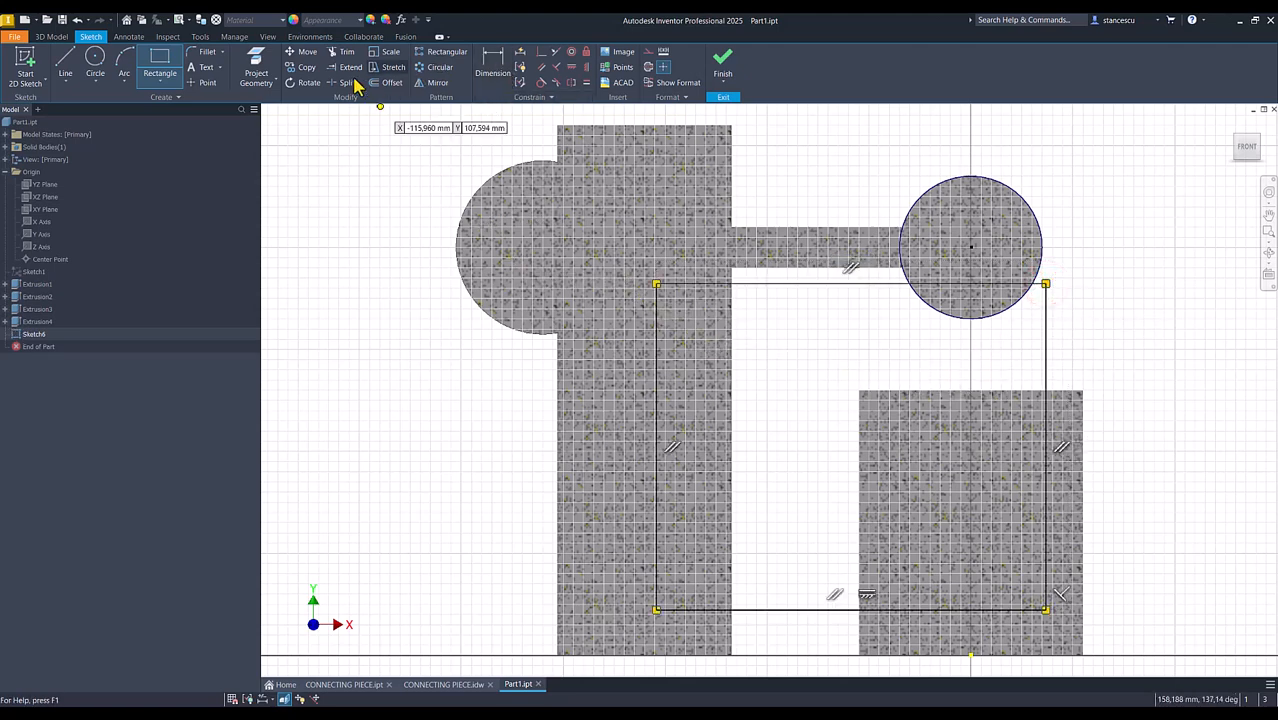
Project the plate's lower edge and the cross cylinder's circle into the sketch and convert both to construction geometry
click(257, 70)
click(766, 268)
click(1042, 249)
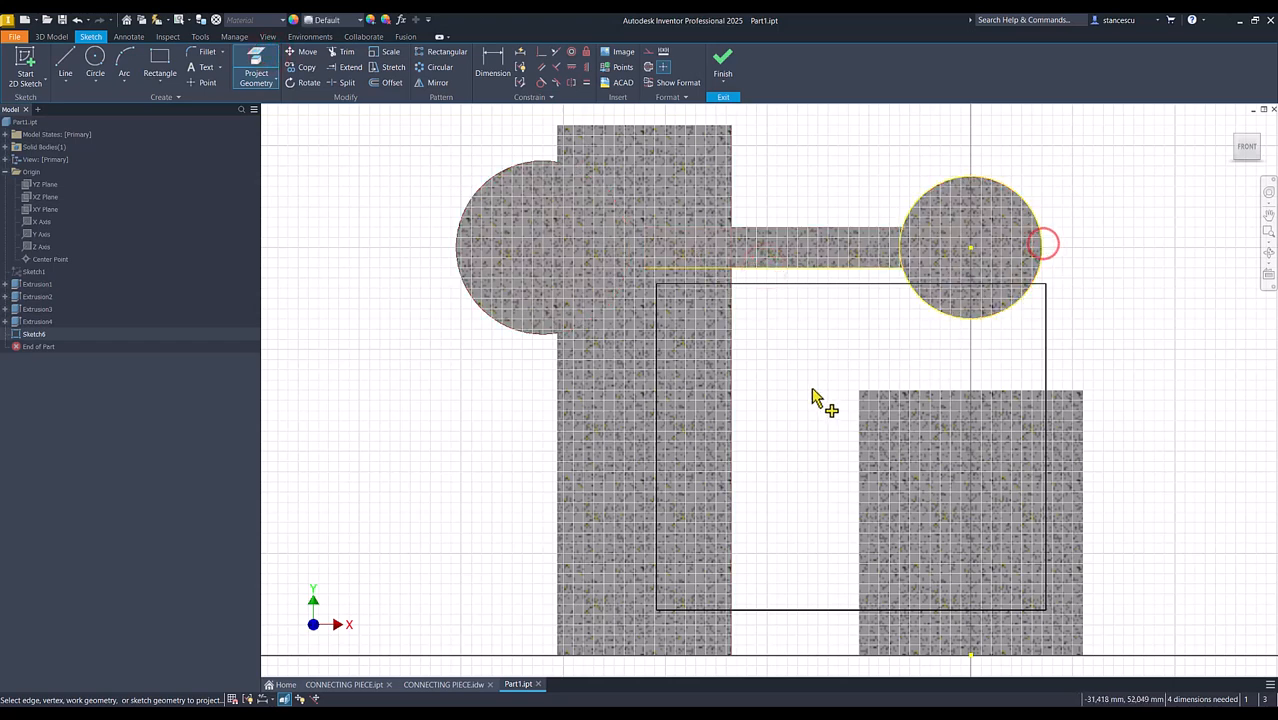
key(Escape)
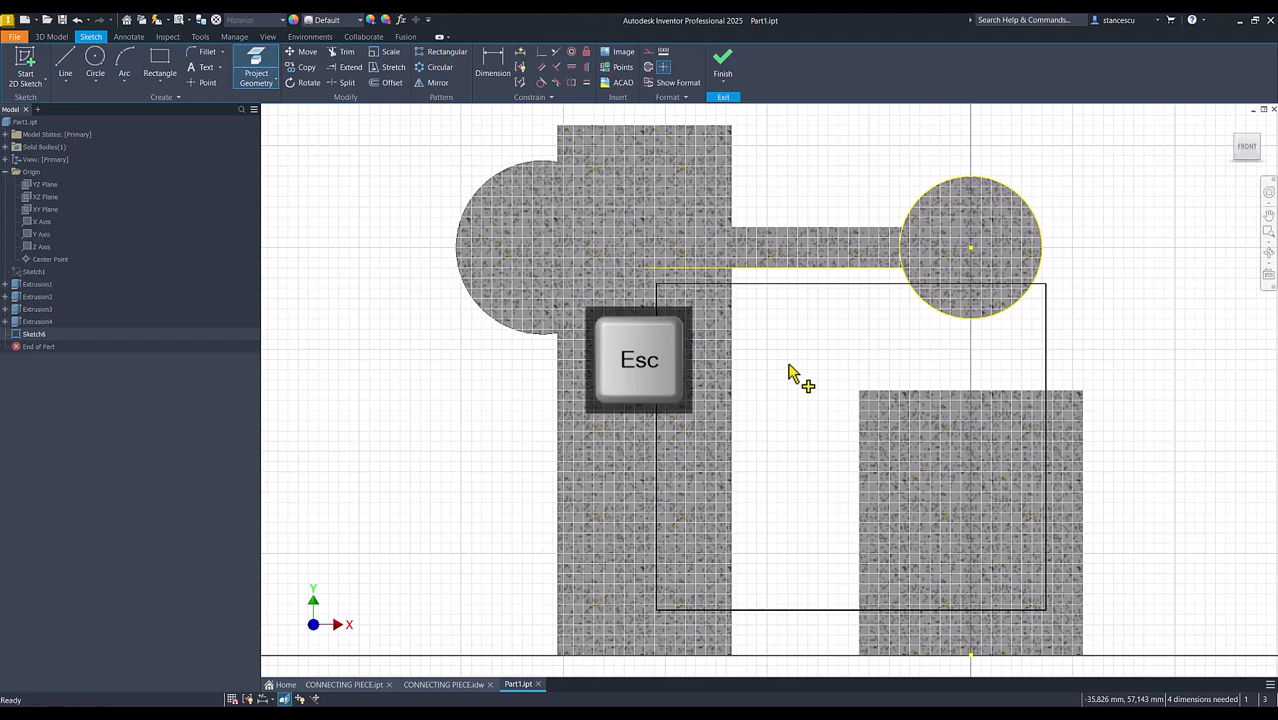
drag(1063, 160, 843, 275)
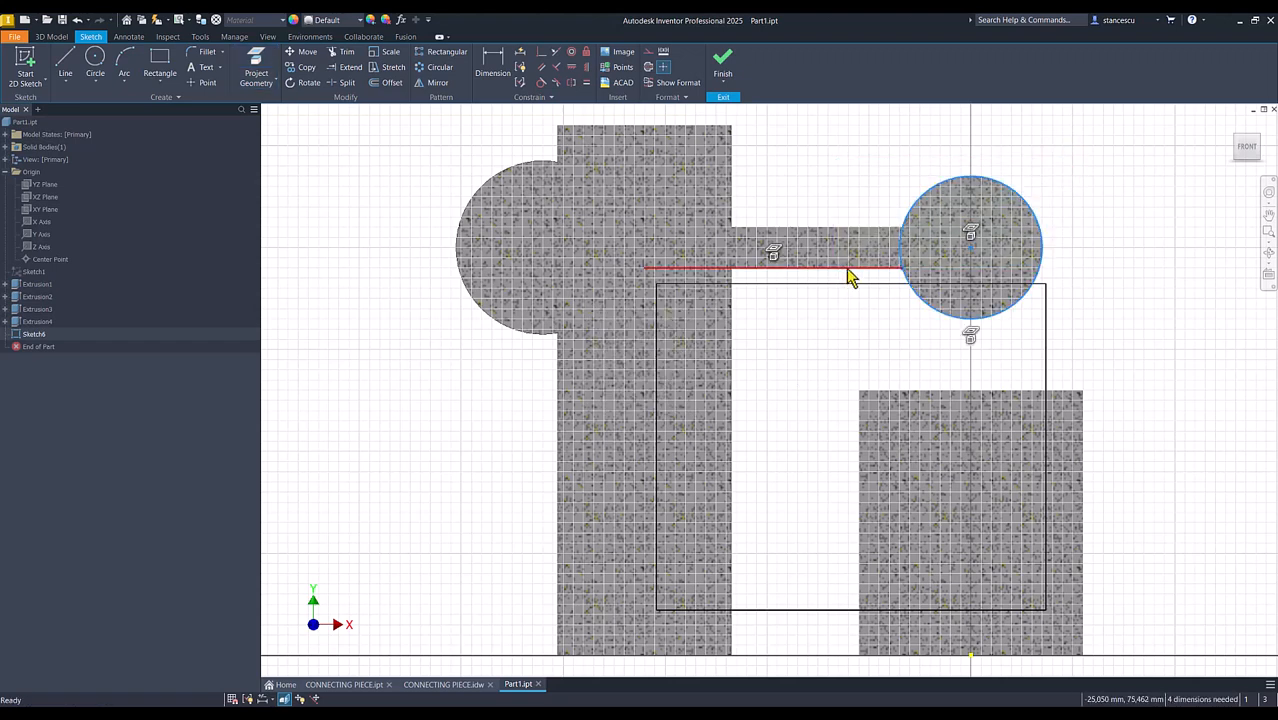
right_click(818, 167)
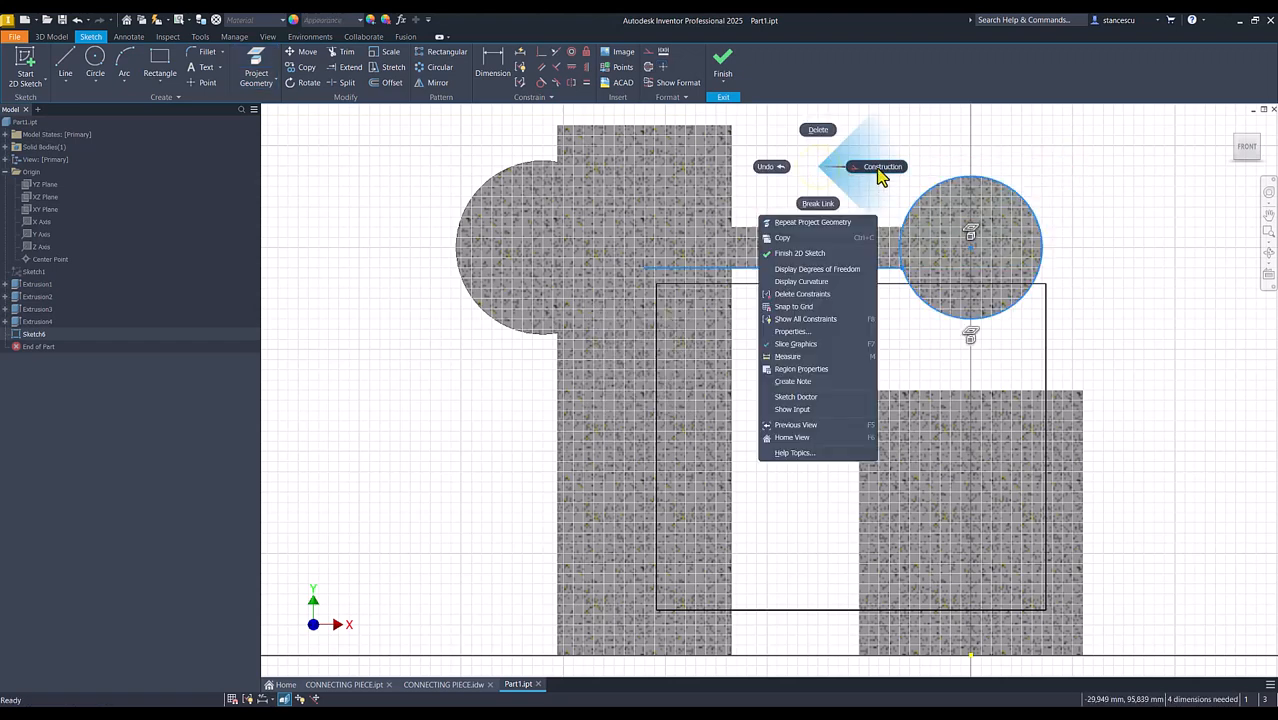
click(880, 178)
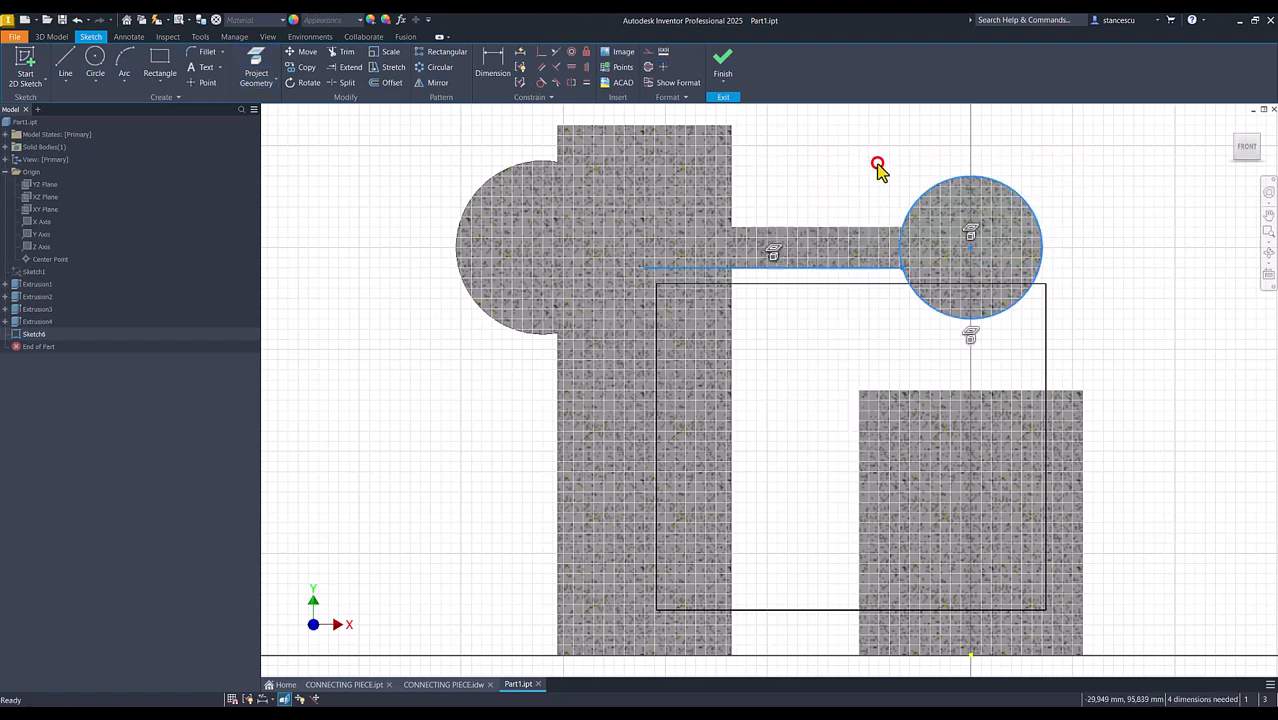
Make the rectangle's outer vertical side tangent to the projected circle of the cross cylinder
click(541, 82)
click(1046, 345)
click(1040, 257)
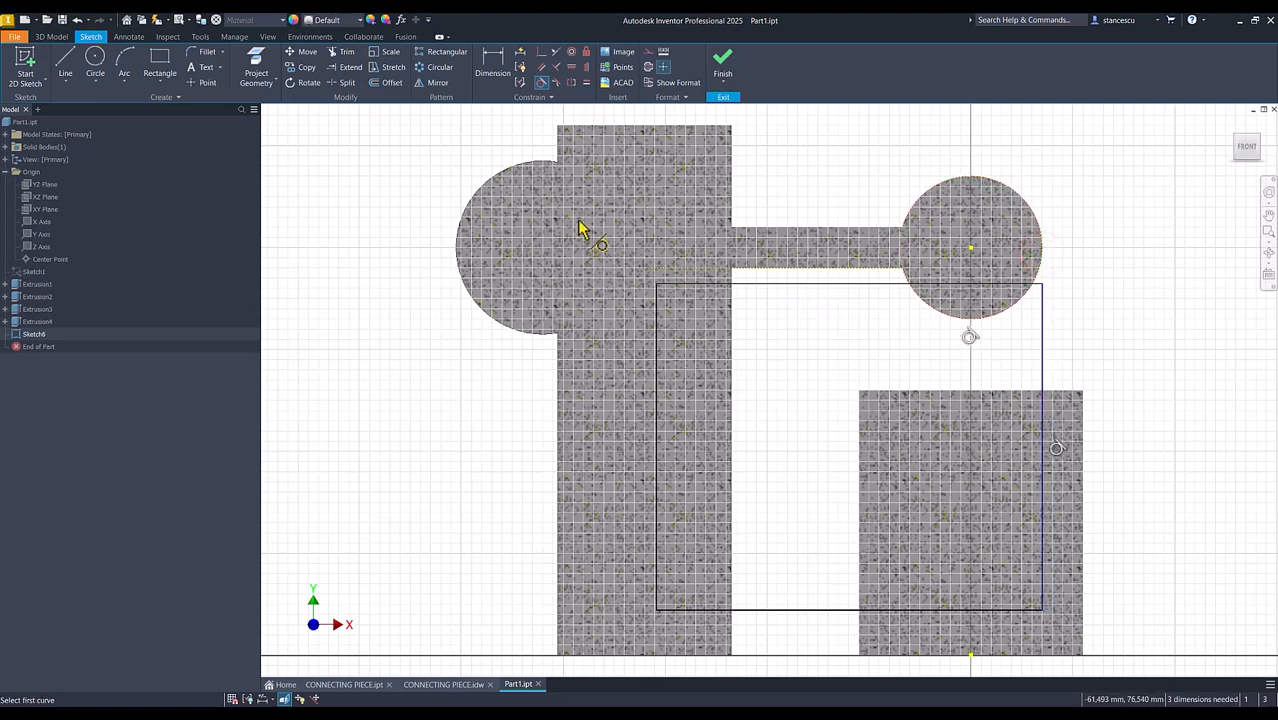
Try a collinear constraint between the rectangle's upper edge and the plate's projected lower edge, and undo it
click(555, 51)
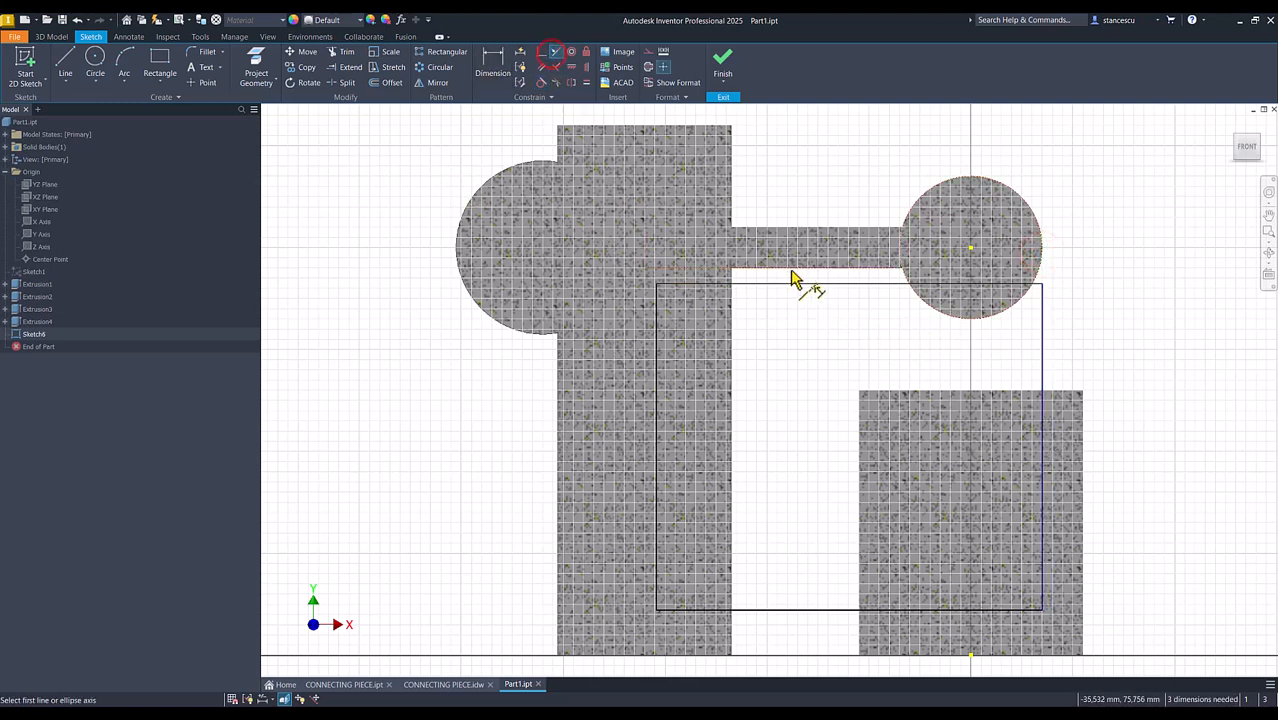
click(799, 285)
click(800, 267)
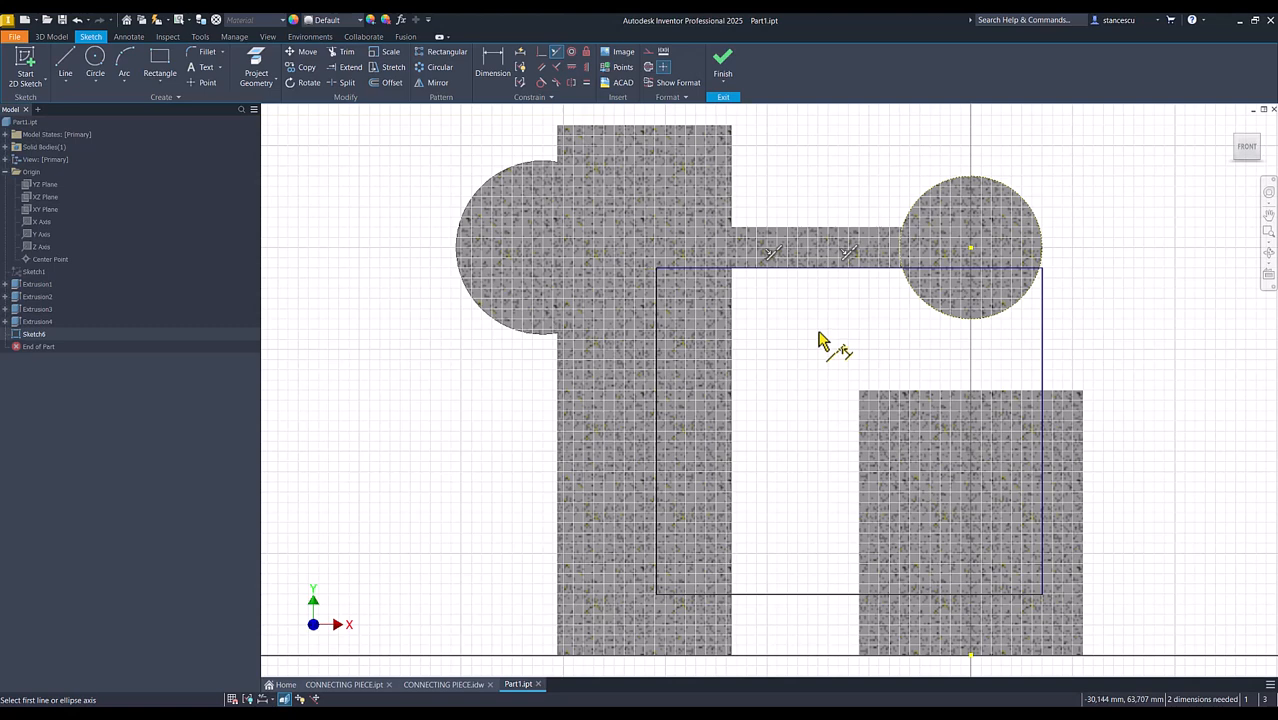
key(ctrl+z)
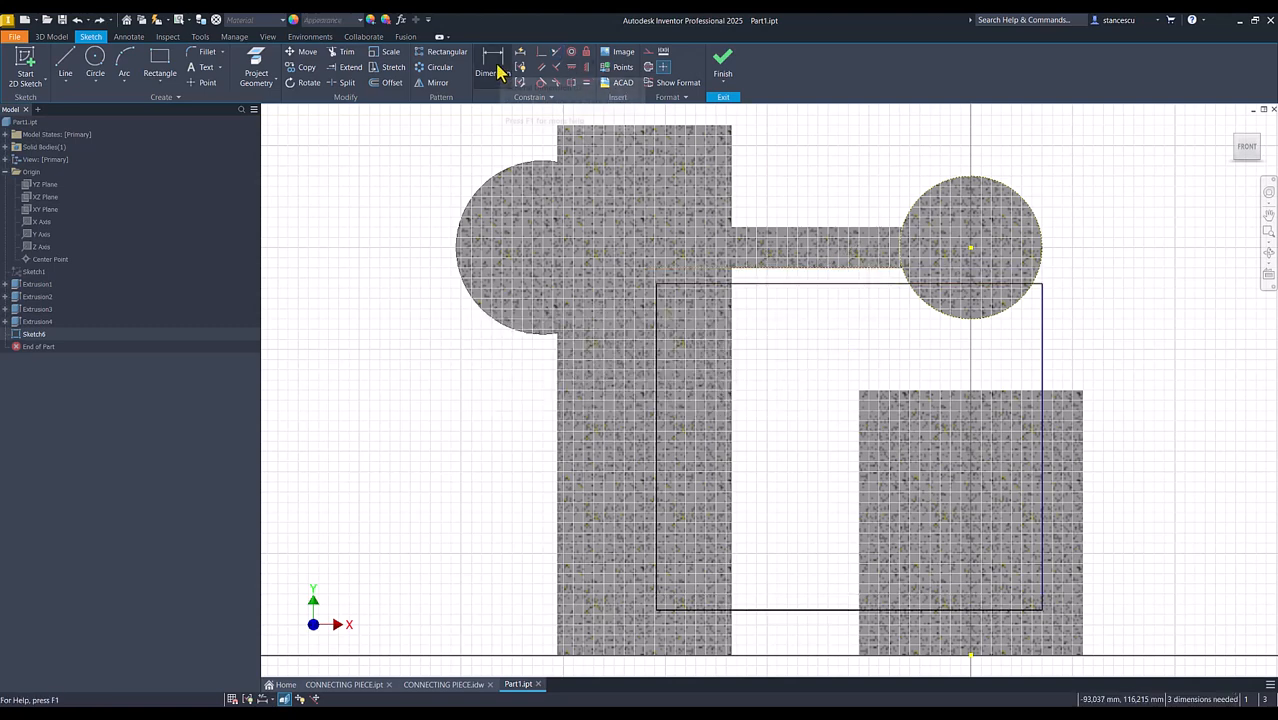
Constrain the rectangle's upper edge to be coincident with the centre of the cross cylinder's projected circle
click(541, 52)
click(881, 286)
click(970, 248)
Dimension the rectangle's lower edge 10 mm above the origin point
key(d)
click(793, 574)
click(971, 656)
click(779, 622)
text(1)
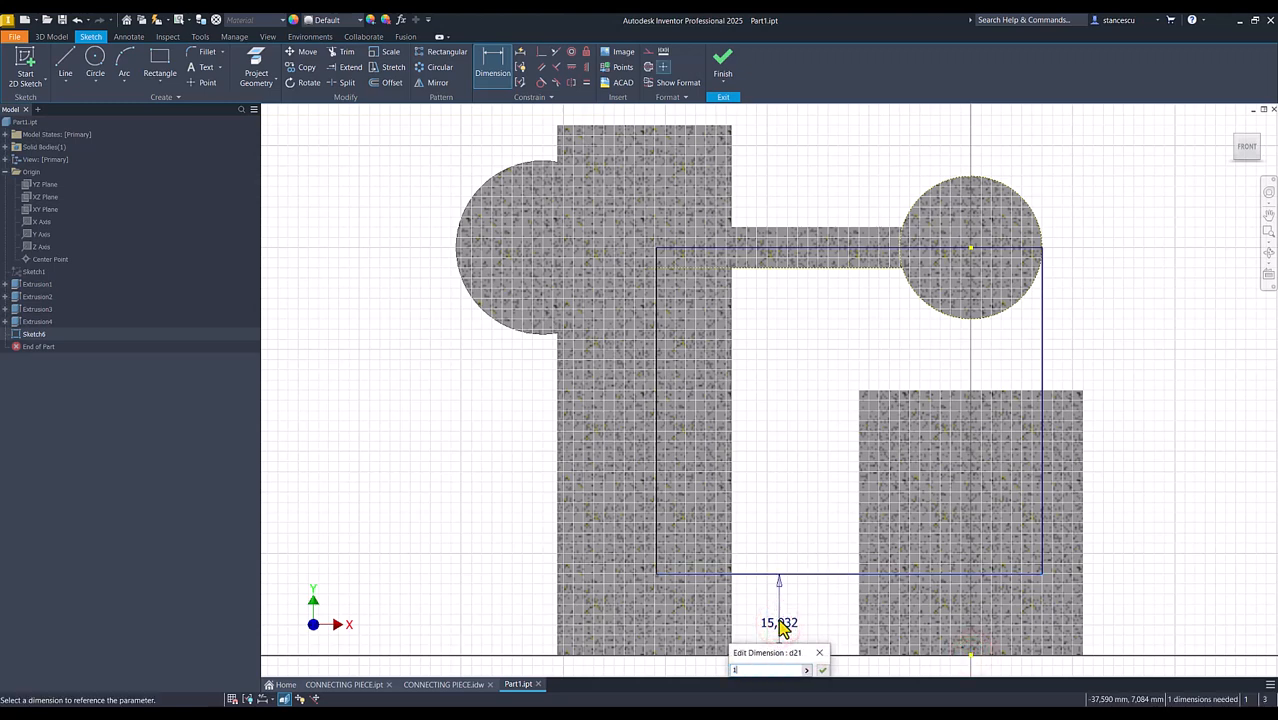
text(0)
key(Return)
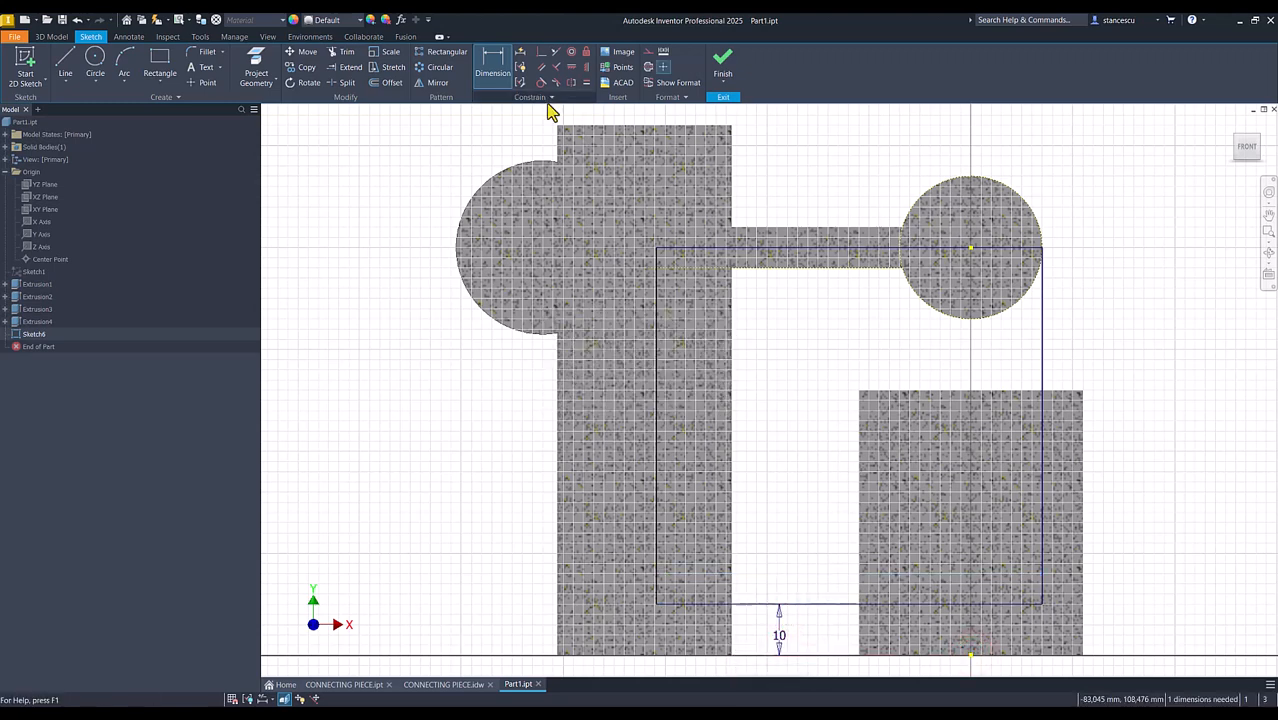
Project the tall cylinder's top edge, make the rectangle's inner vertical side coincident with its midpoint, and finish the sketch
click(256, 68)
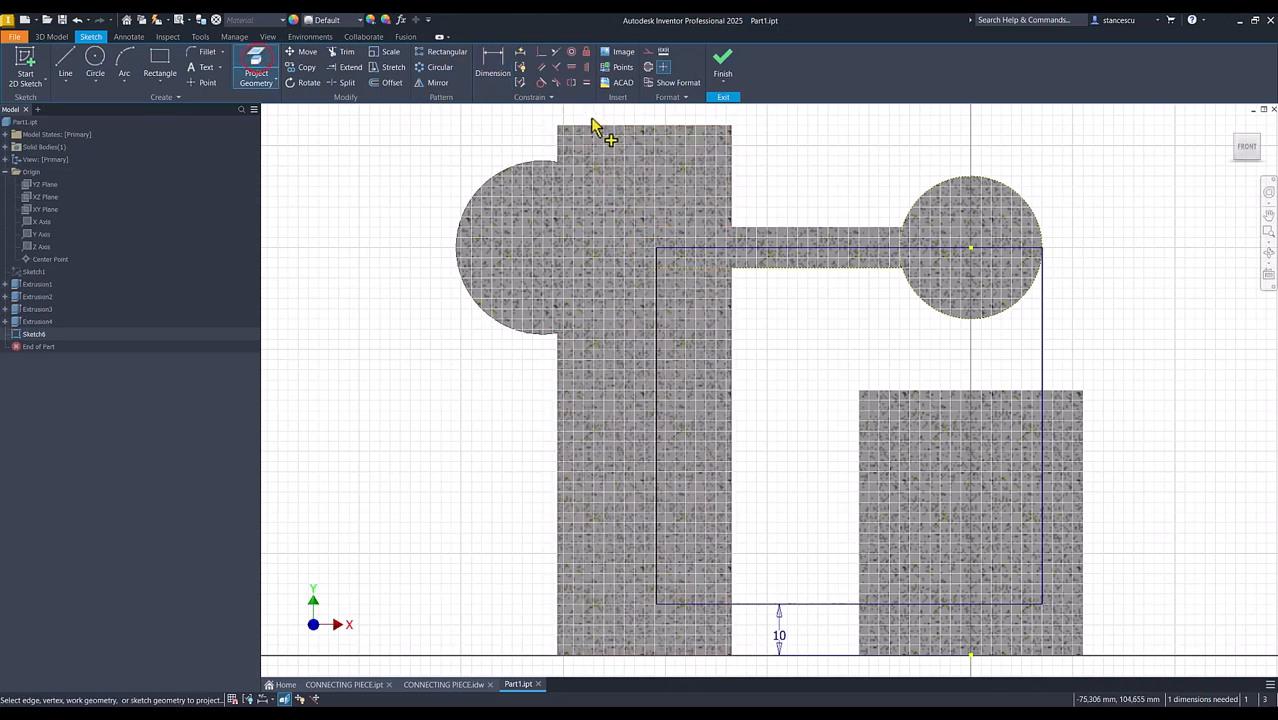
click(602, 126)
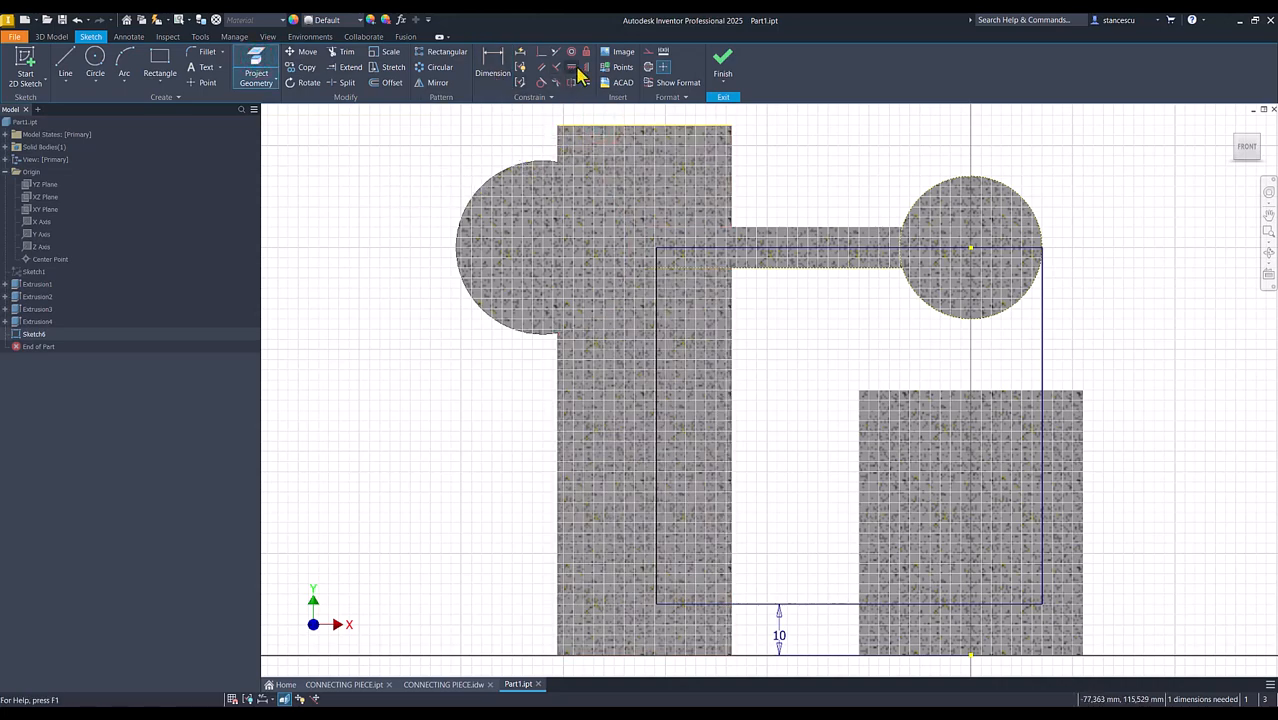
click(540, 53)
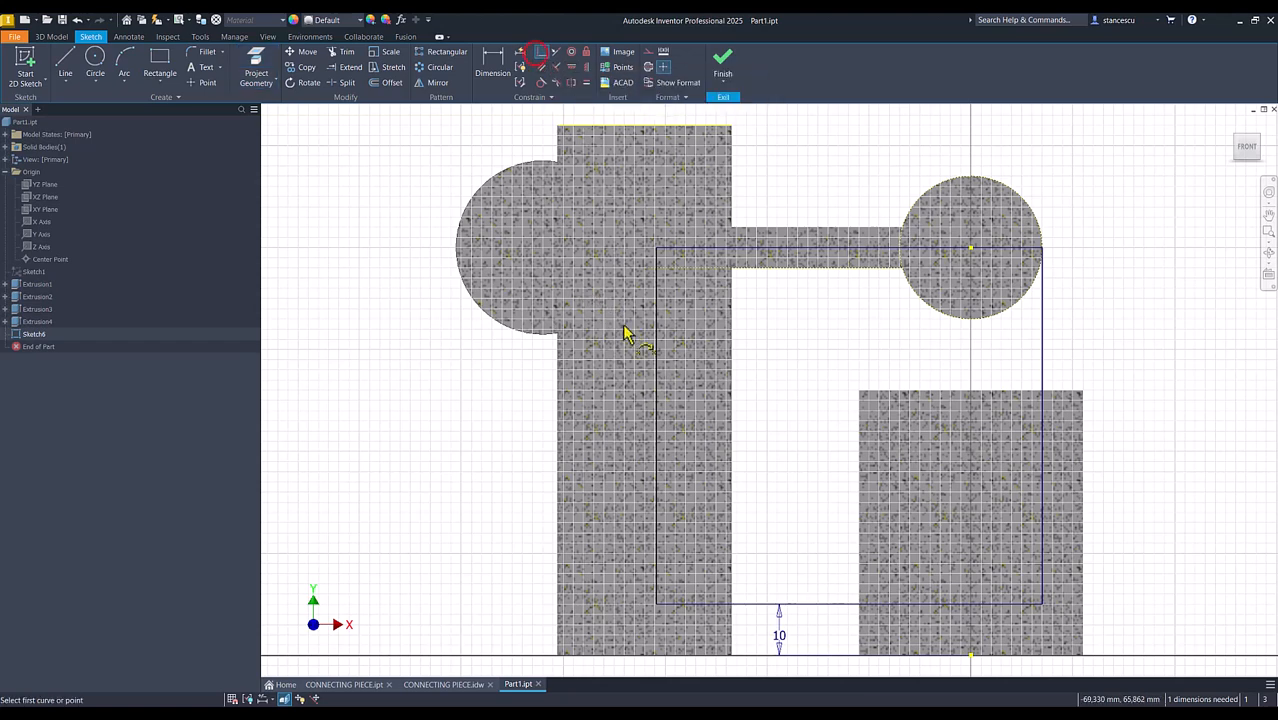
click(656, 378)
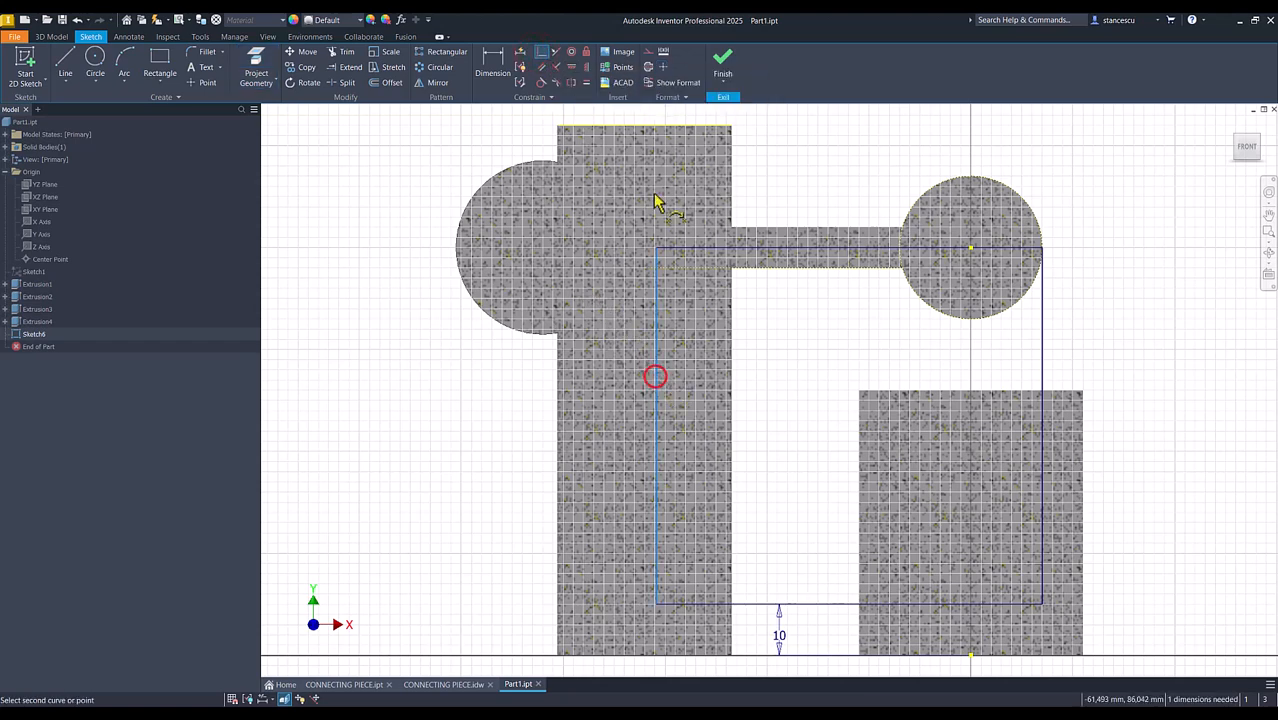
click(645, 128)
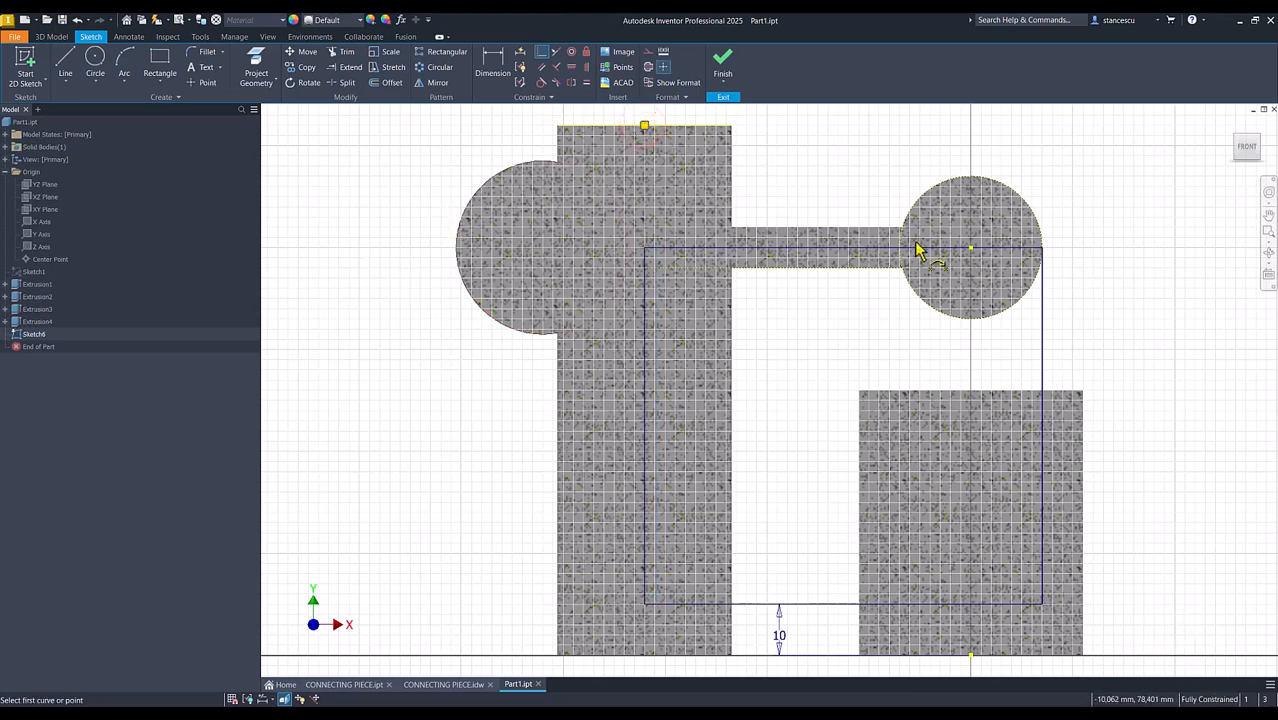
click(722, 62)
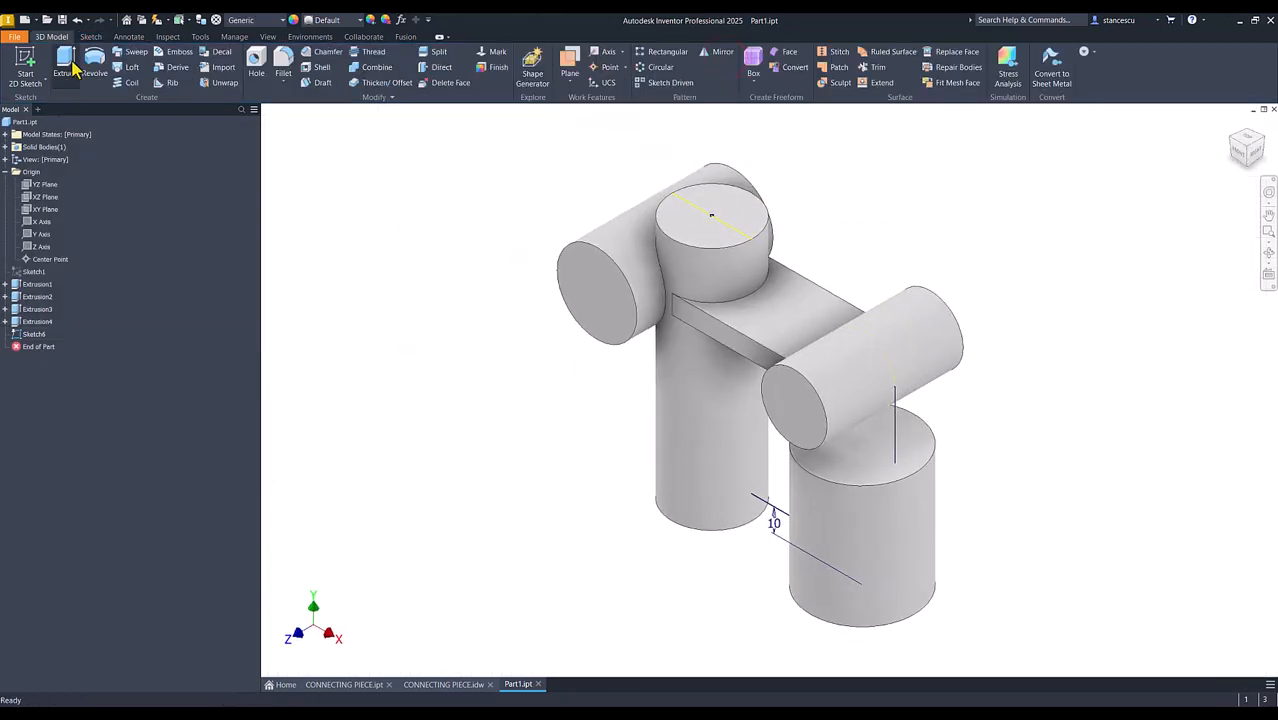
Extrude the rectangle symmetrically by 8 mm, joined to the part, as the vertical web
click(65, 64)
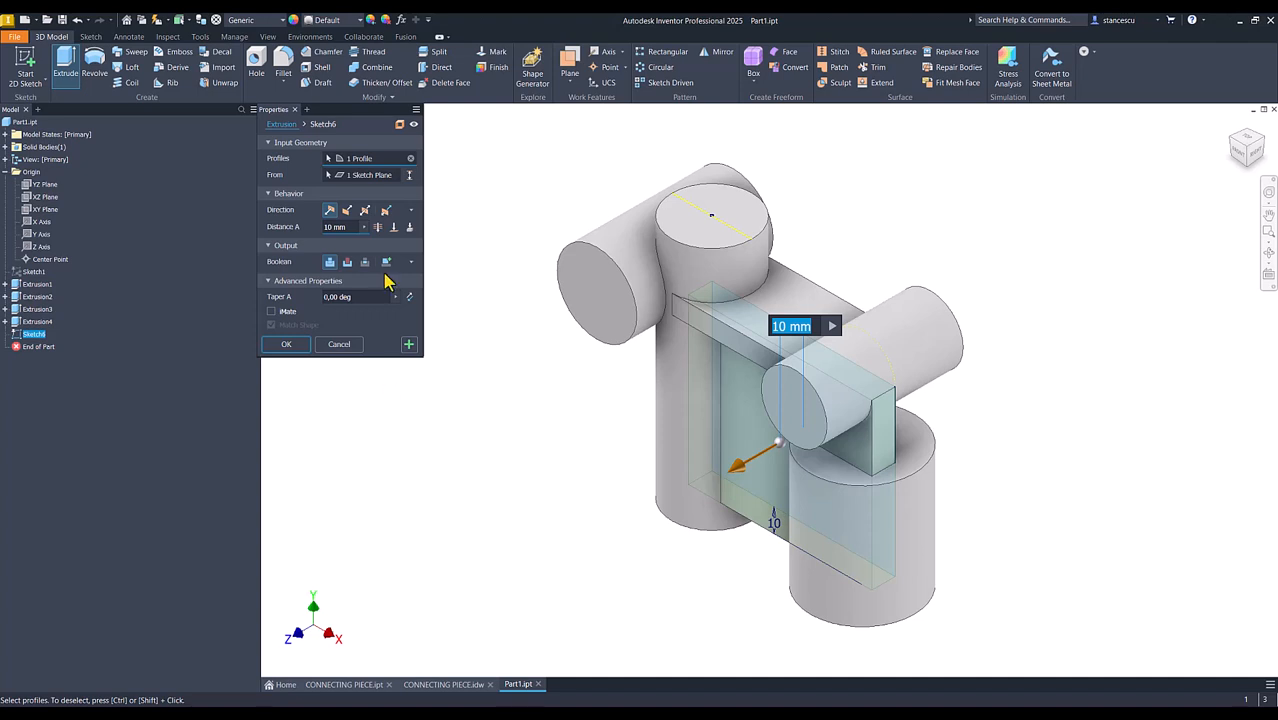
click(364, 210)
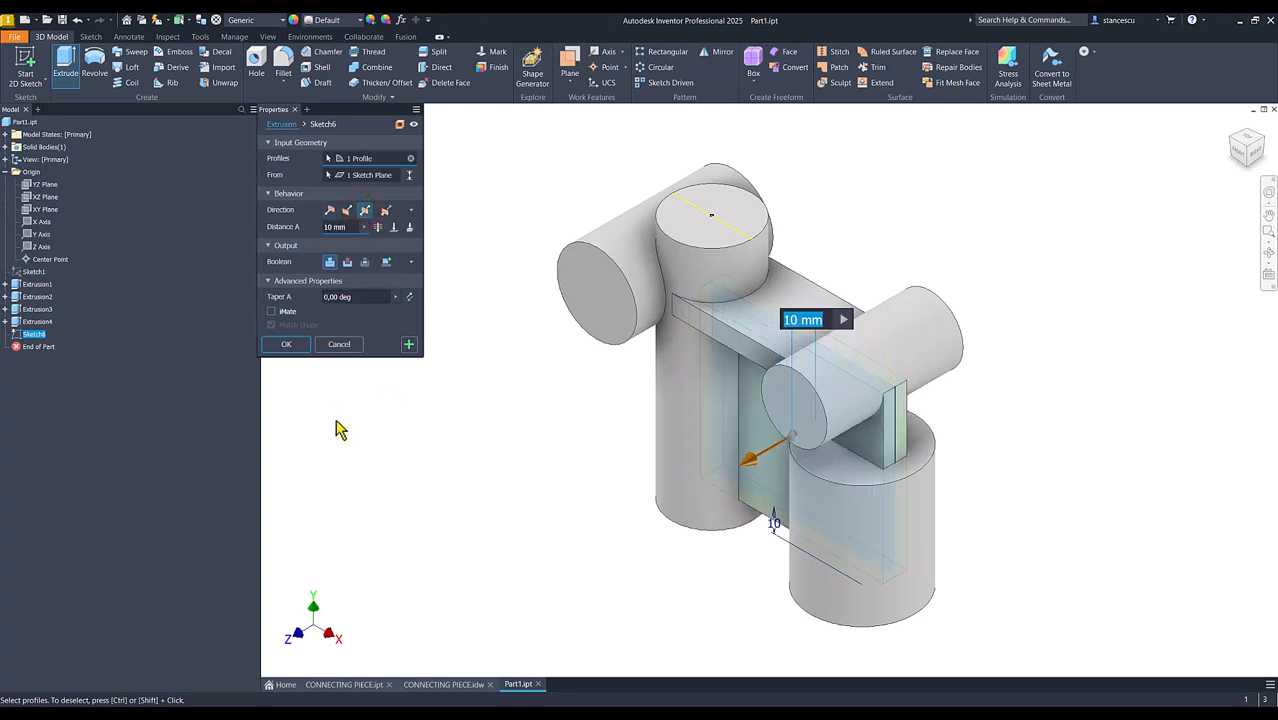
text(8)
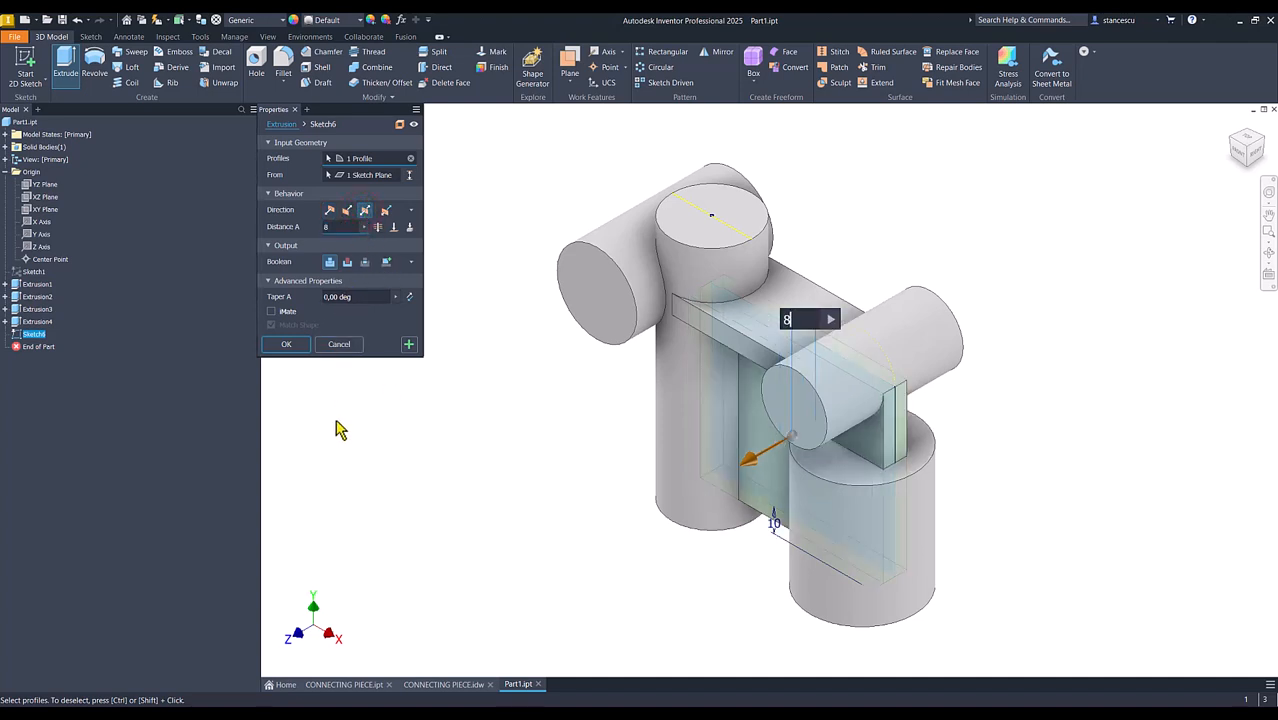
click(300, 344)
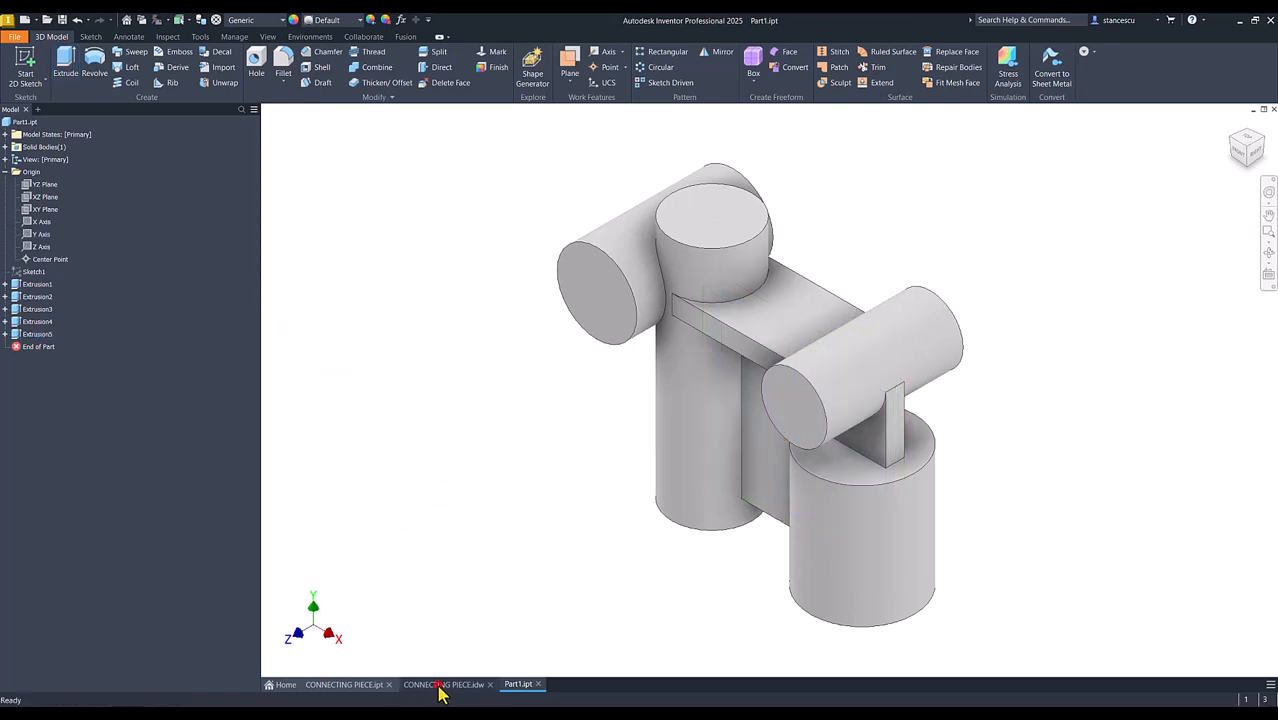
Check the upright lug's dimensions in the CONNECTING PIECE drawing and its shape in the finished reference part, and return to Part1
click(443, 686)
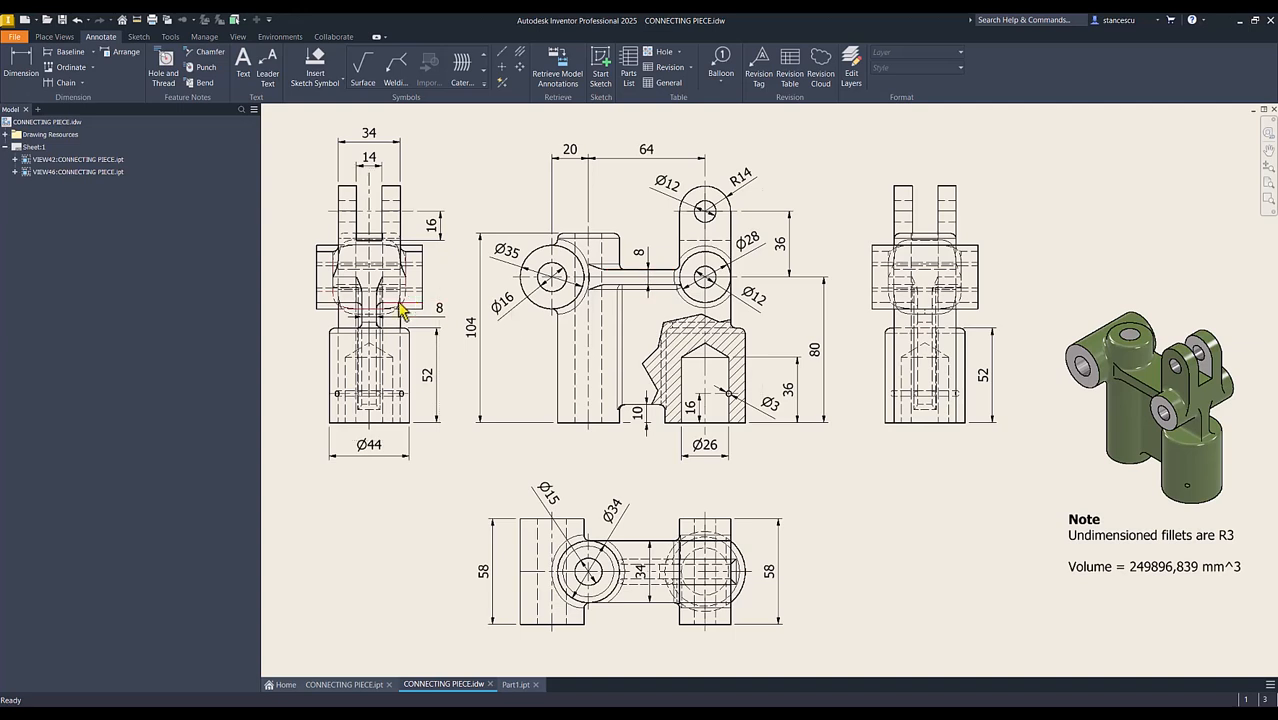
click(516, 685)
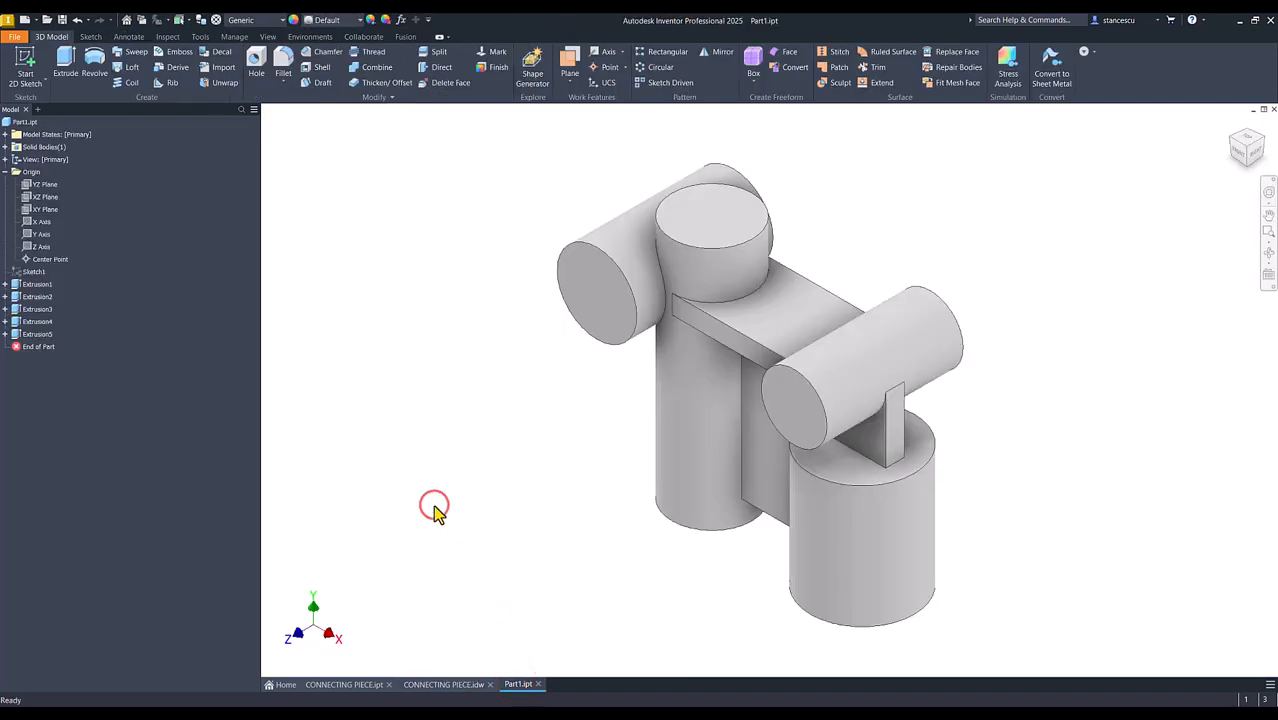
key(F6)
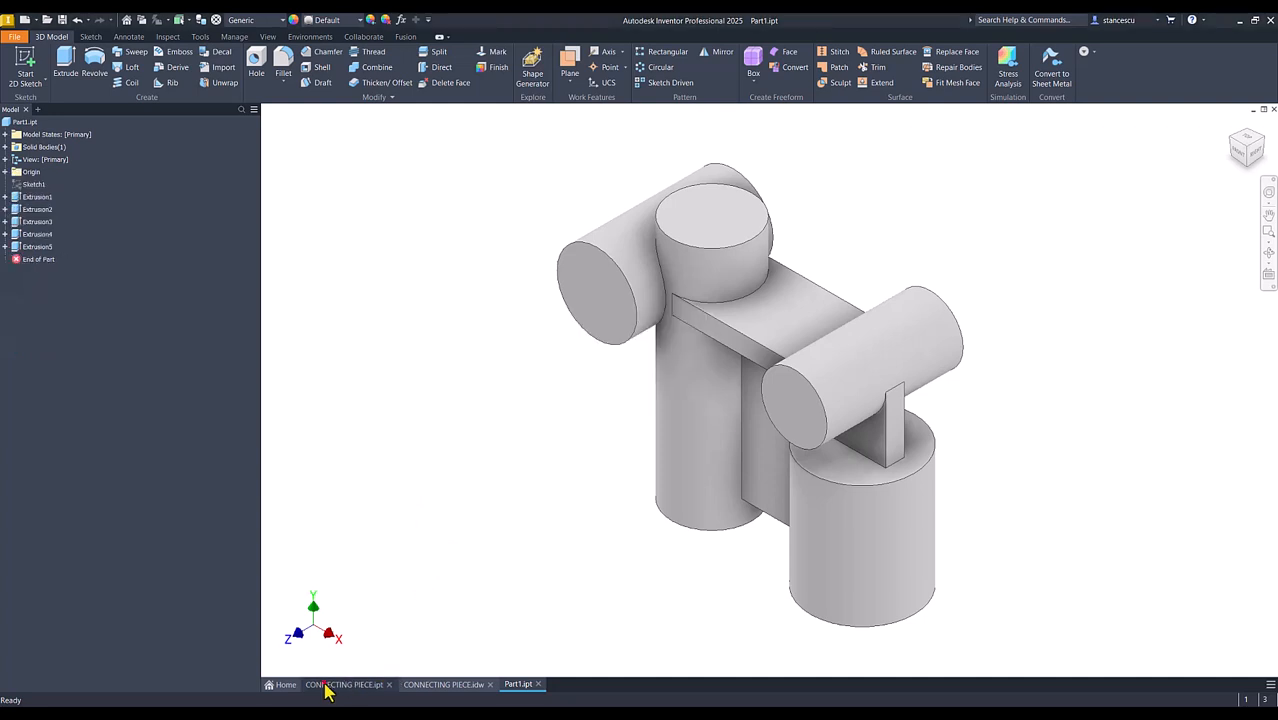
click(326, 685)
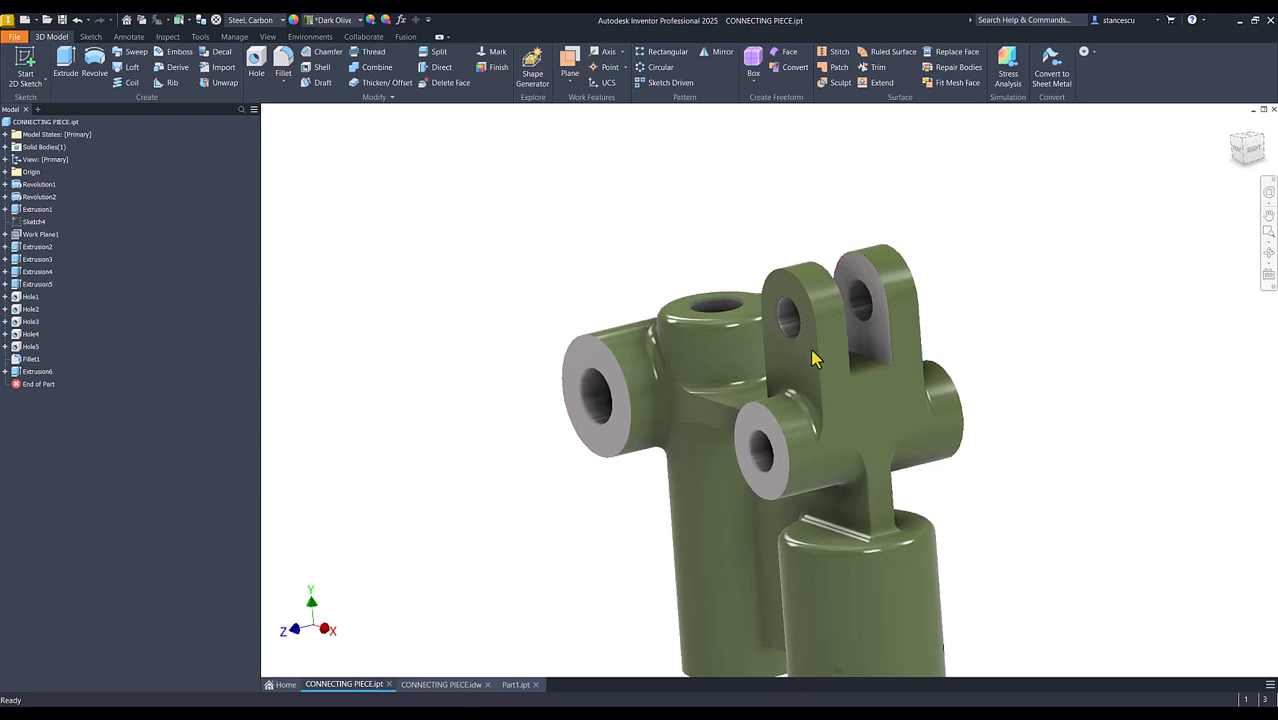
key(F6)
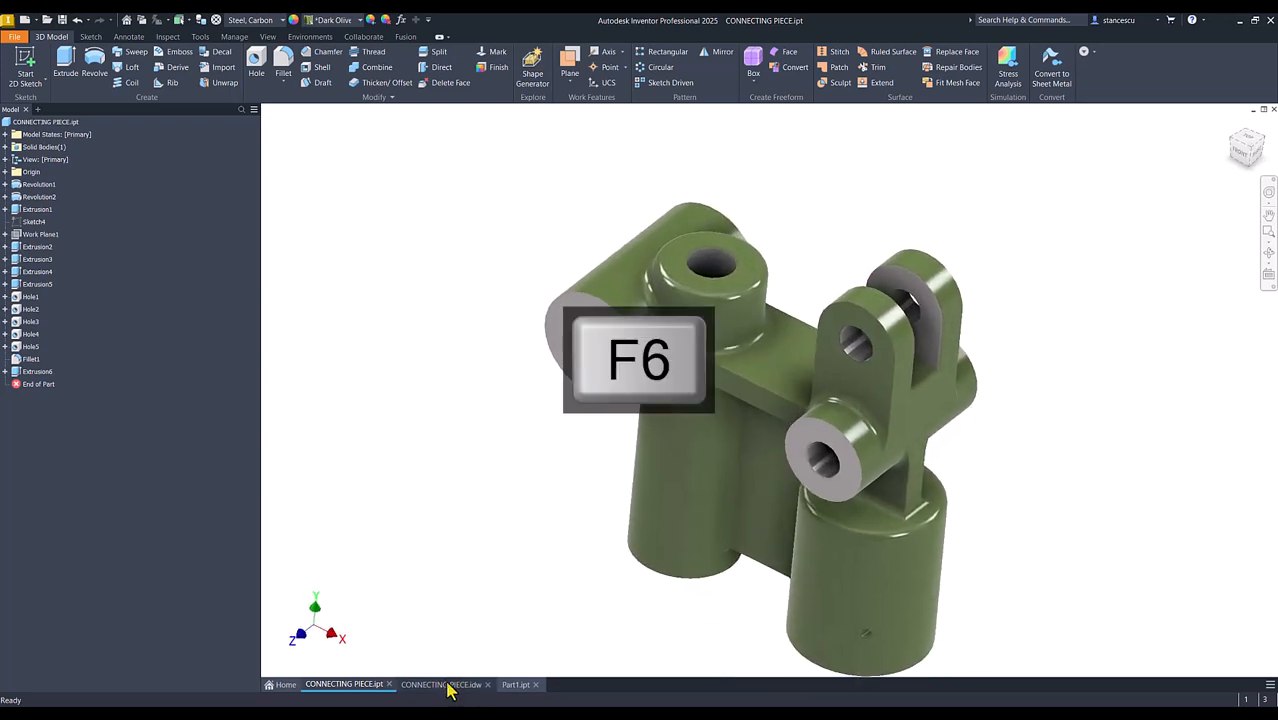
click(443, 685)
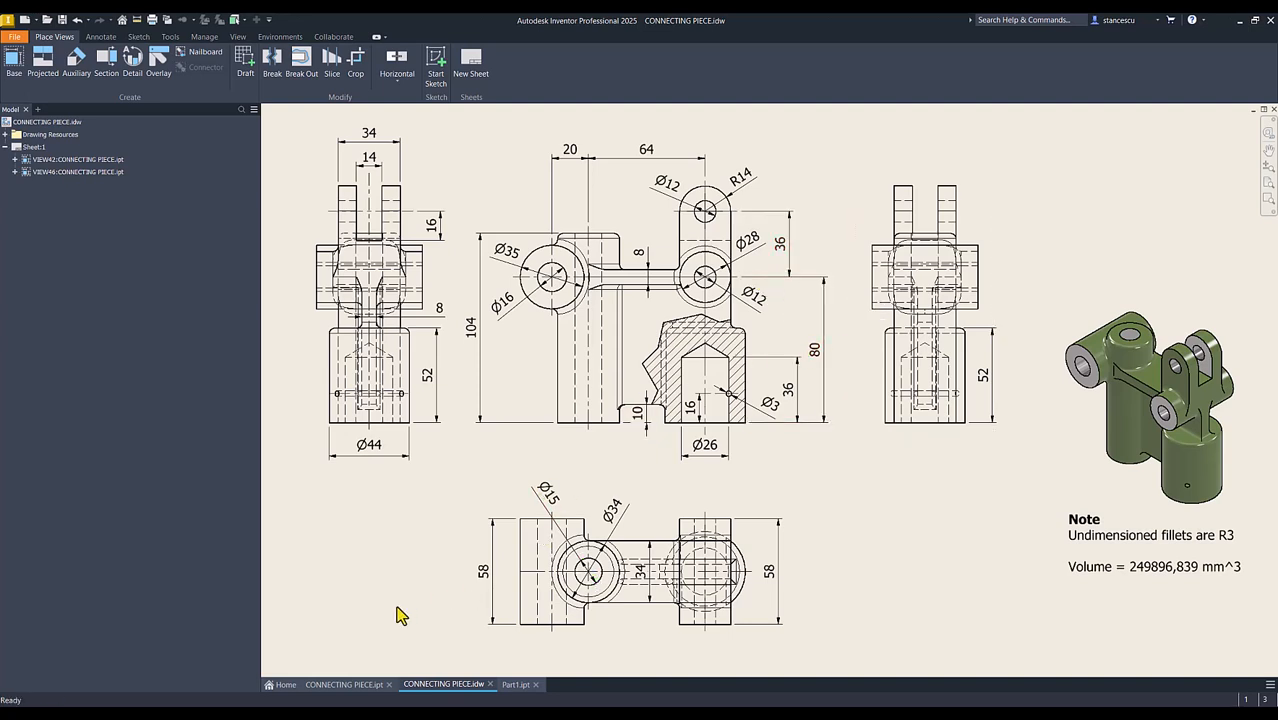
click(508, 686)
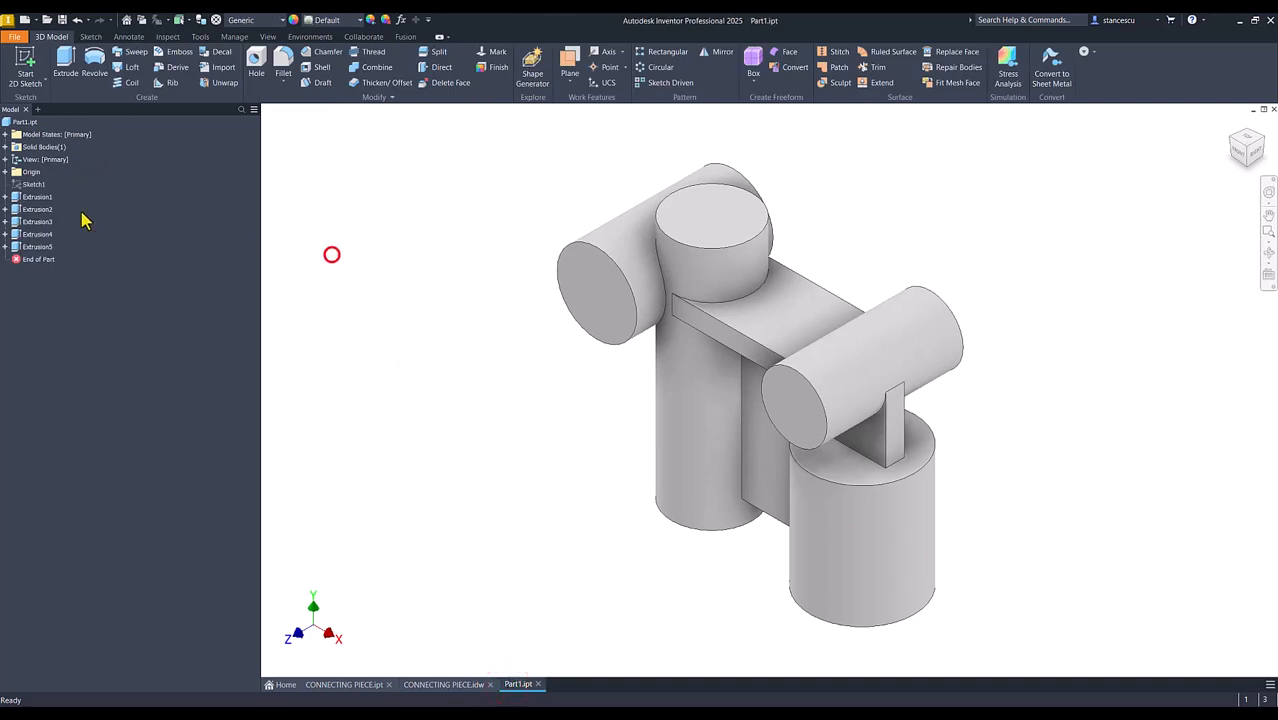
Start a sketch on the XY plane and view the part sliced at that plane
click(5, 172)
click(42, 210)
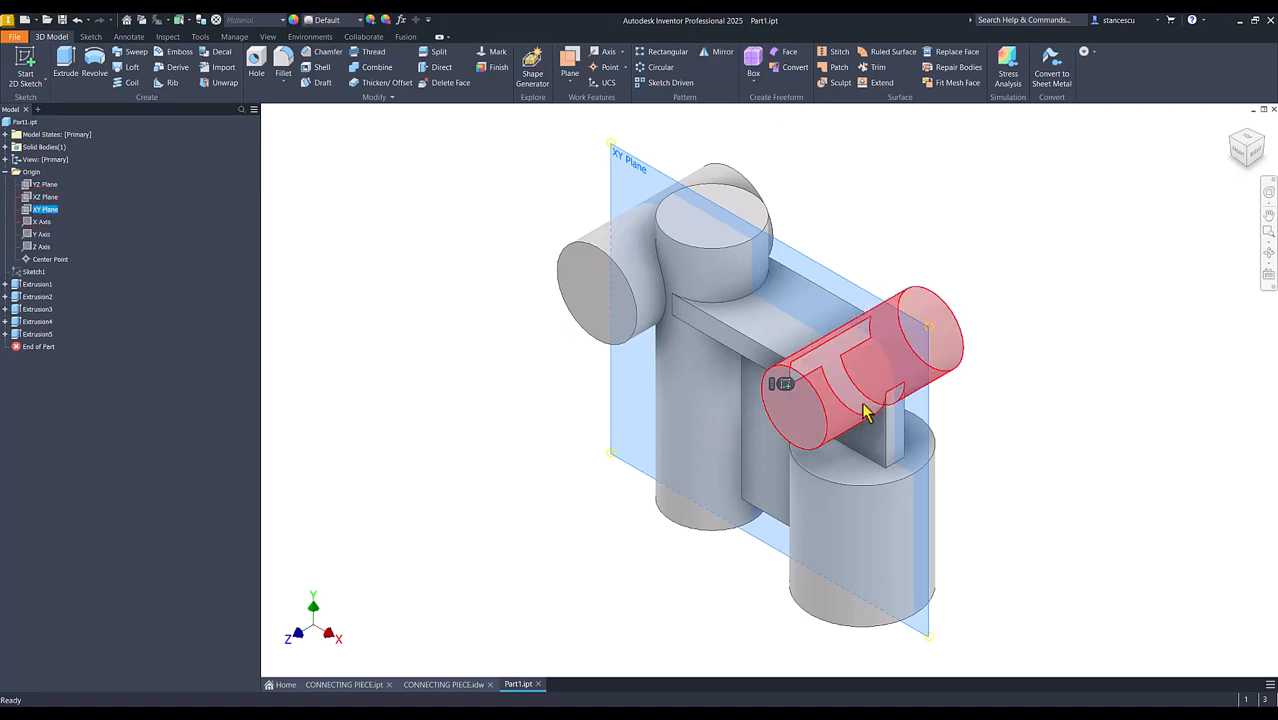
key(s)
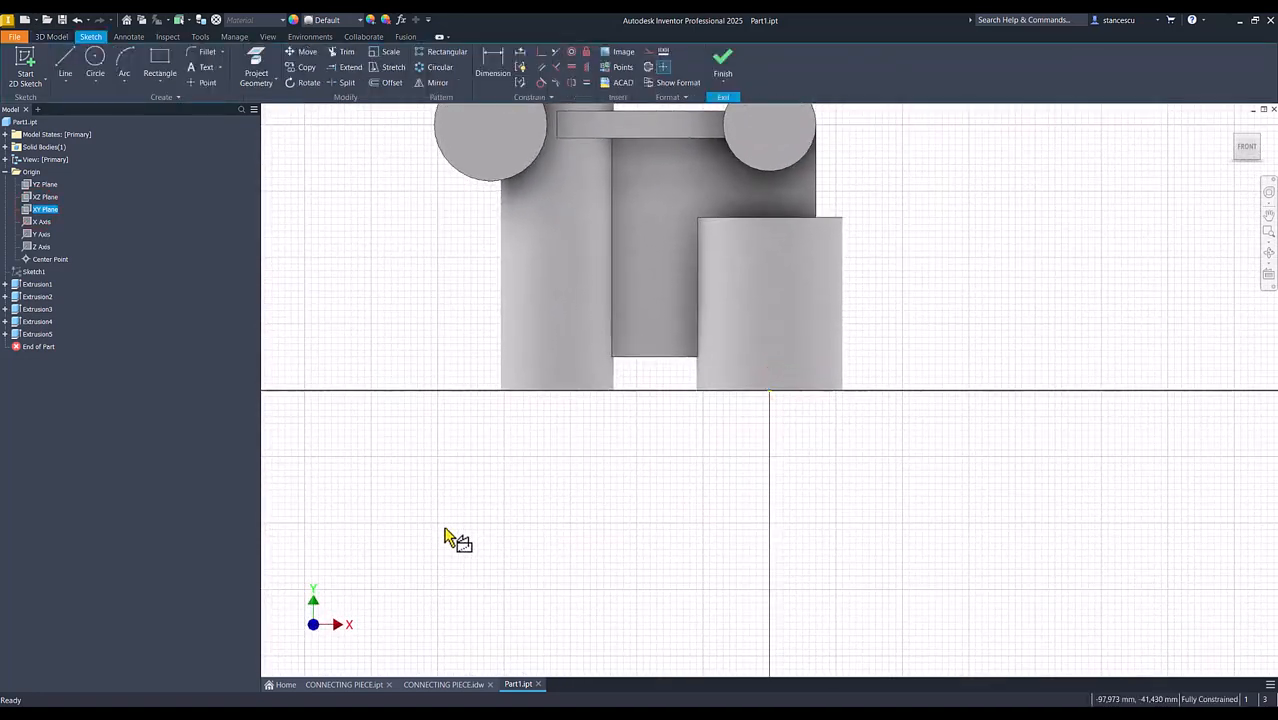
key(F7)
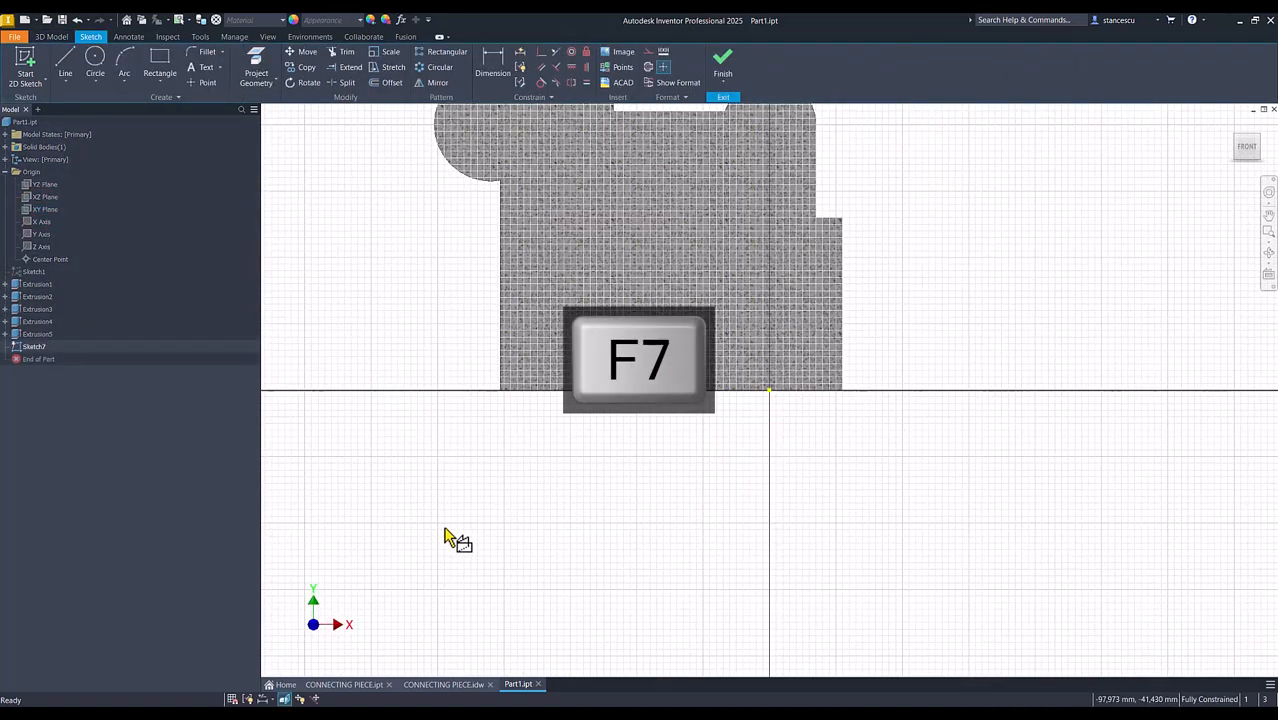
key(Home)
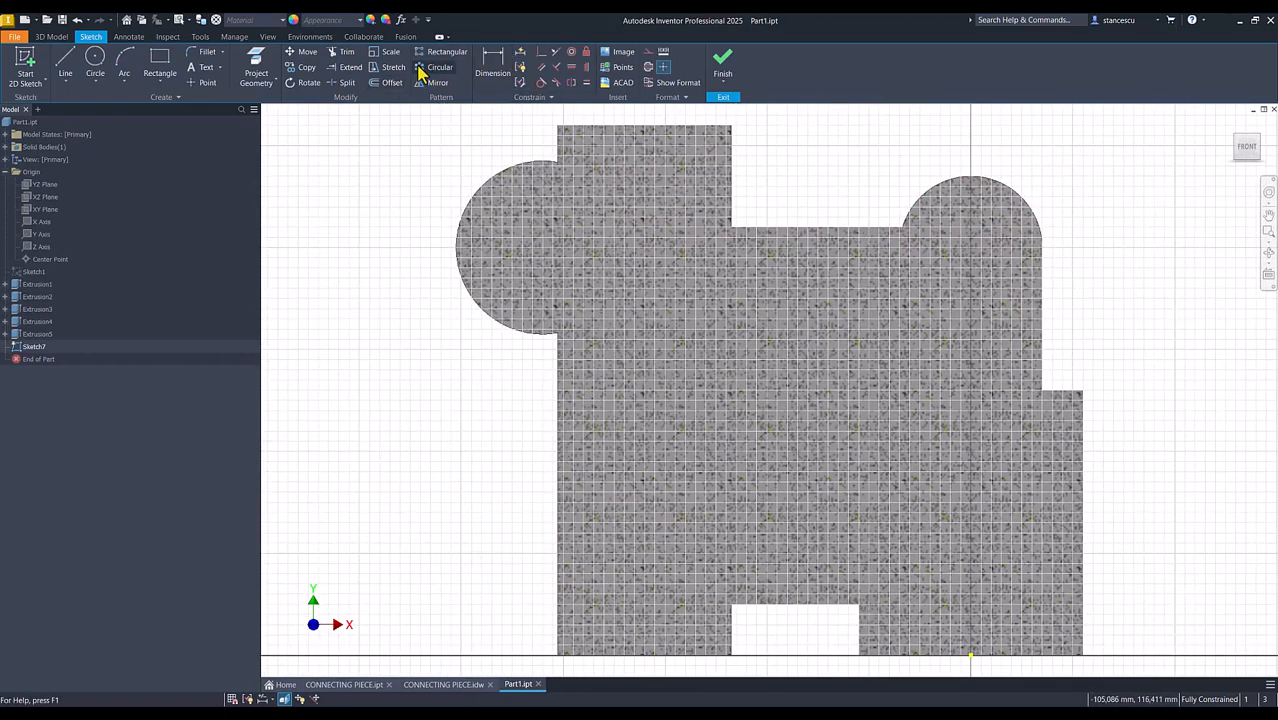
Project the circular edge of the cross cylinder above the short vertical cylinder and convert it to construction geometry
click(256, 64)
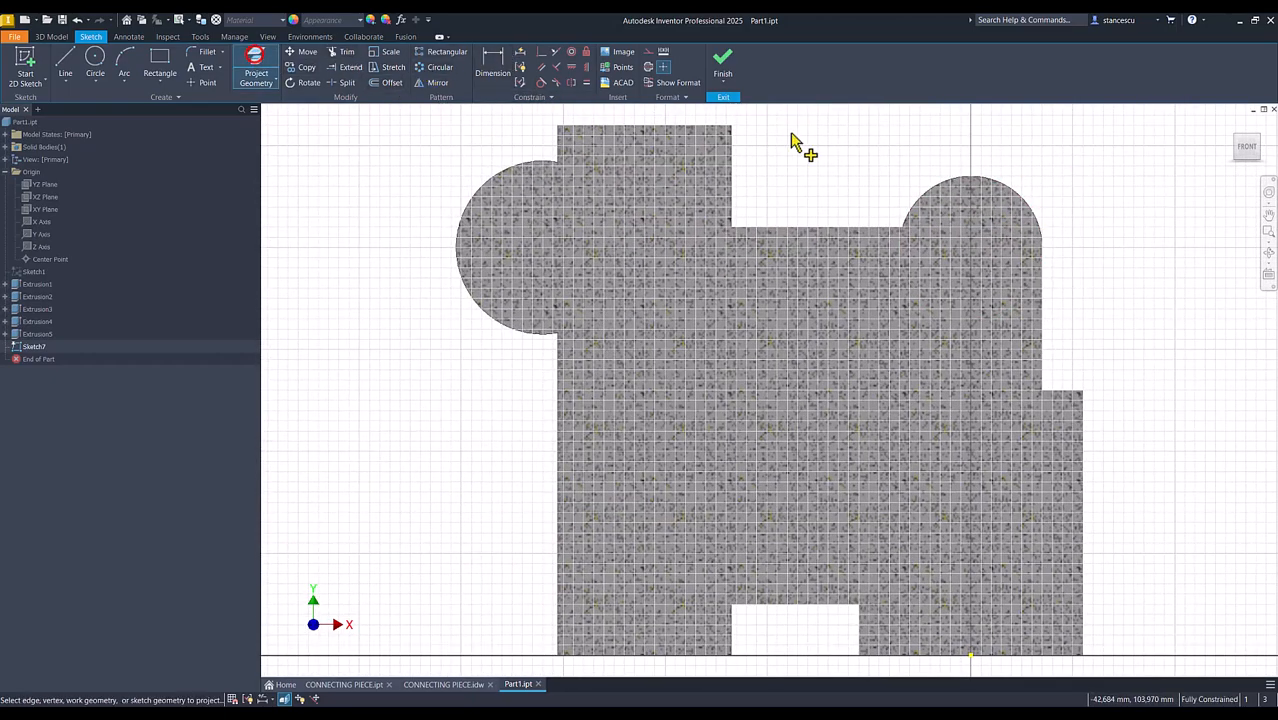
click(996, 184)
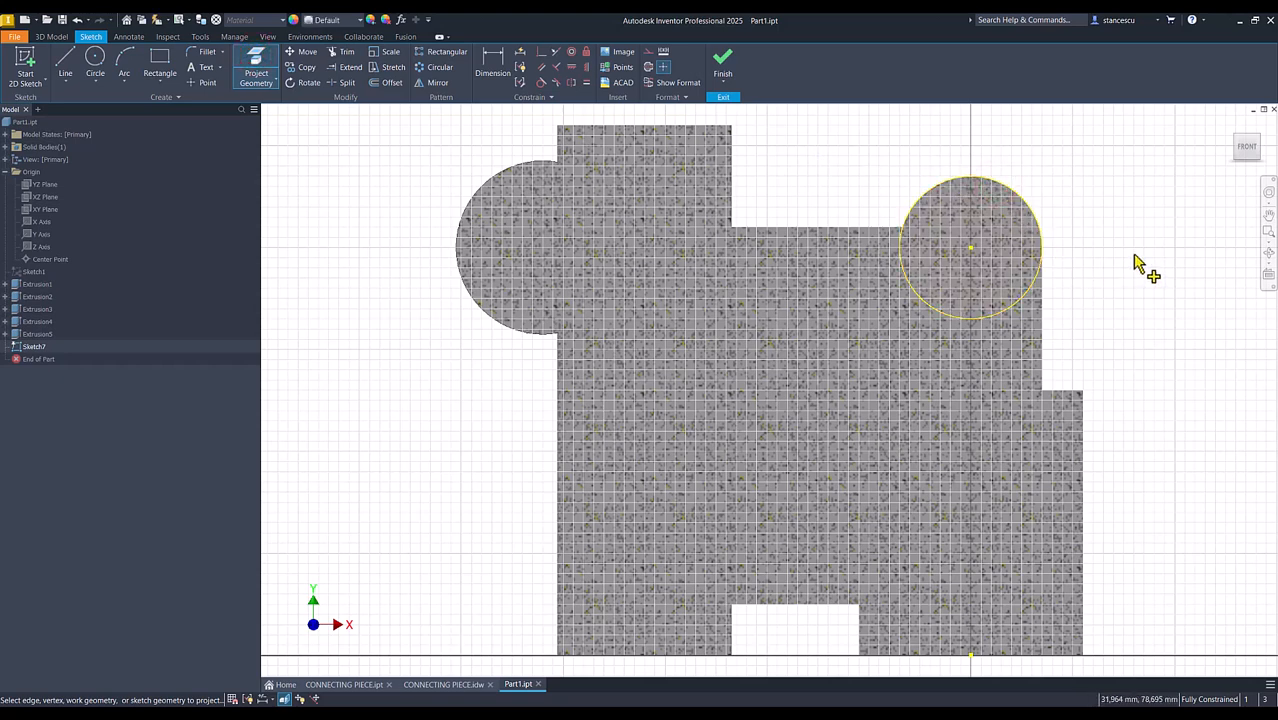
key(Escape)
click(998, 298)
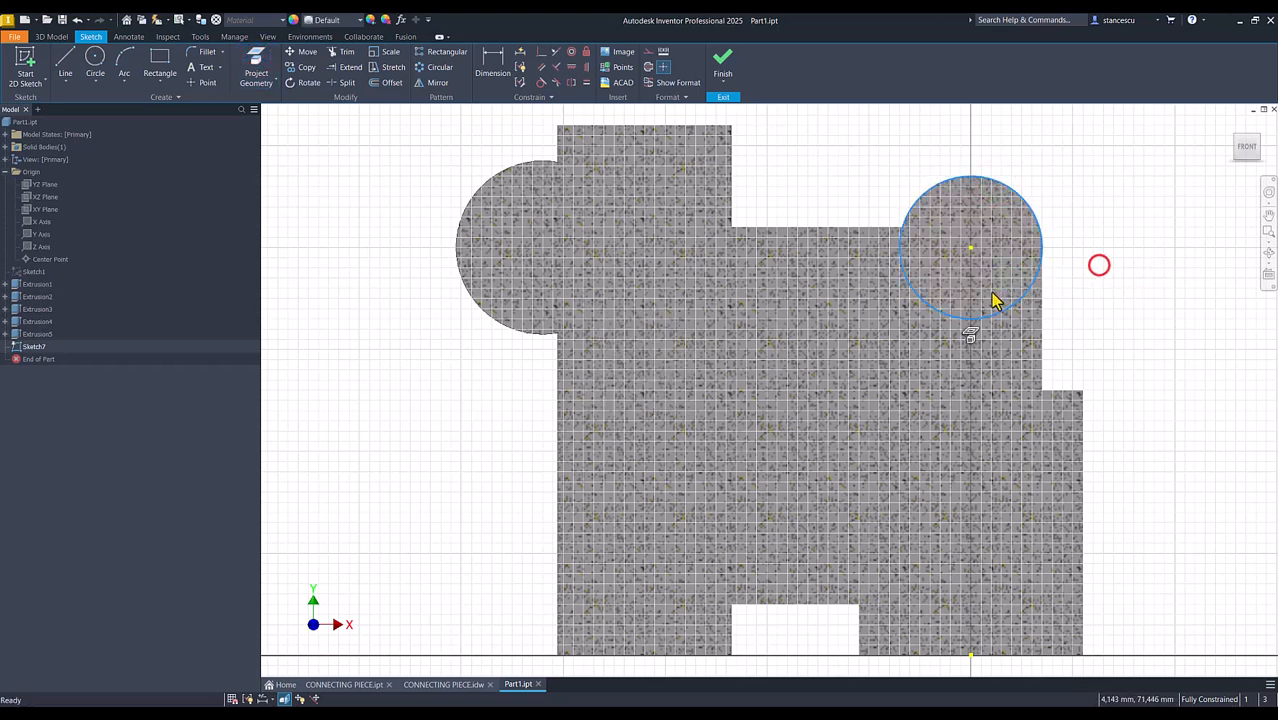
right_click(1074, 274)
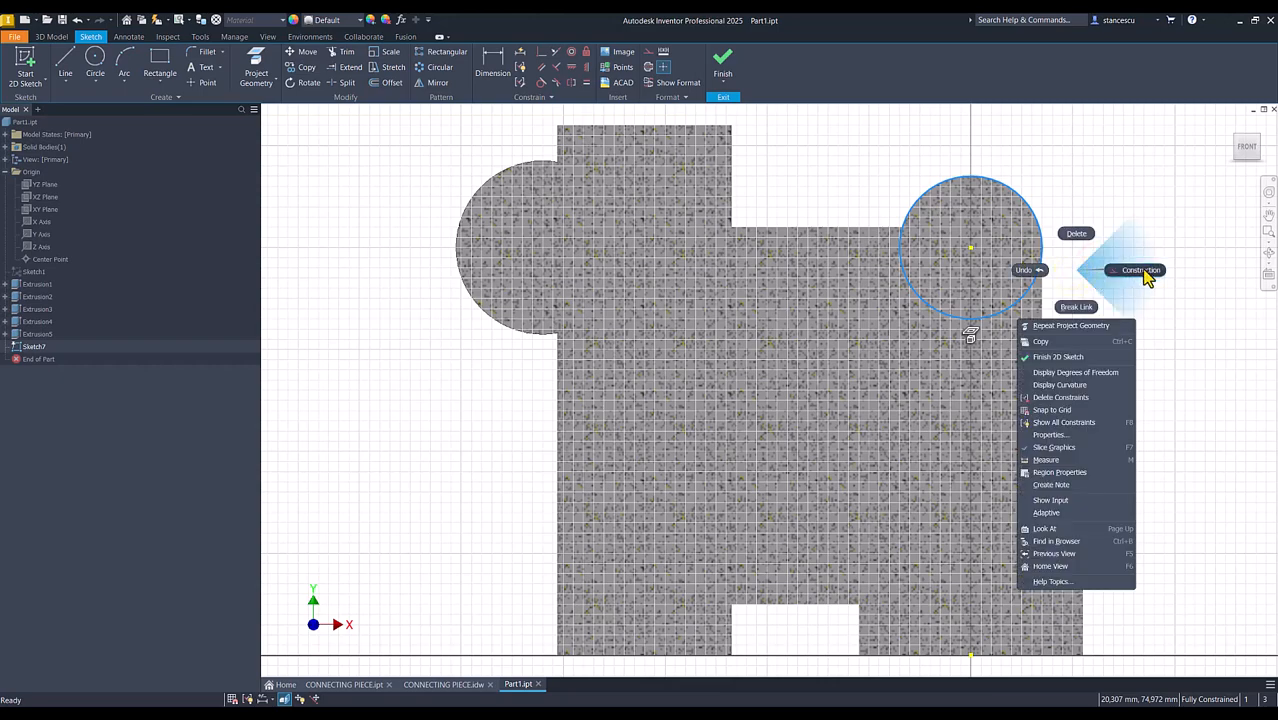
click(1143, 270)
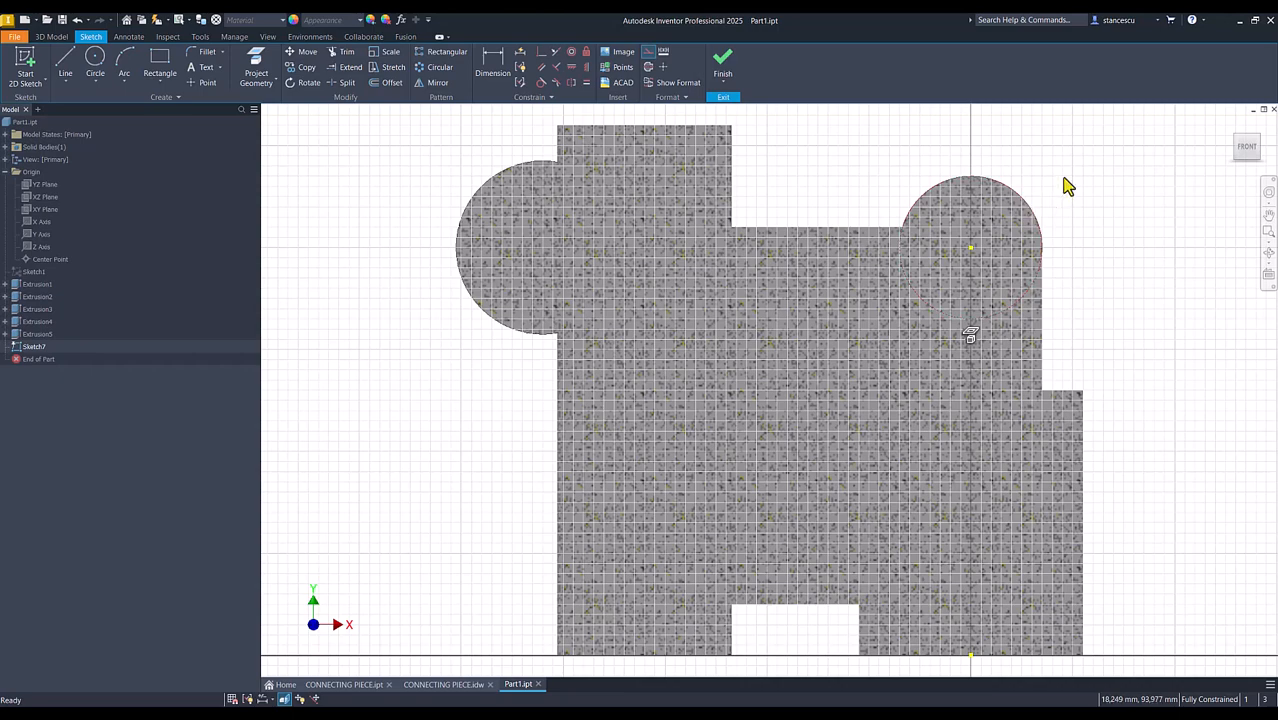
Sketch a closed round-topped lug profile above the projected circle's centre, about 28.6 mm wide with straight sides about 33 mm high
scroll(419, 217, down, 3)
middle_drag(388, 240, 387, 321)
click(65, 65)
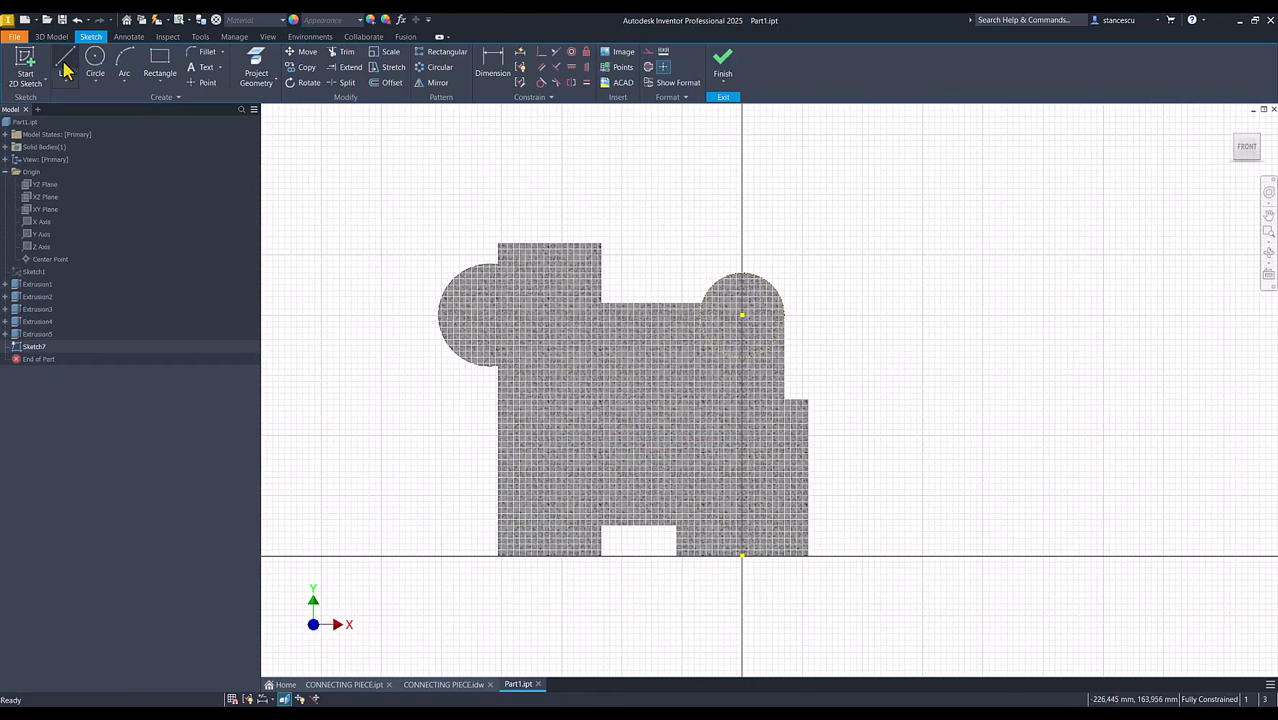
click(550, 325)
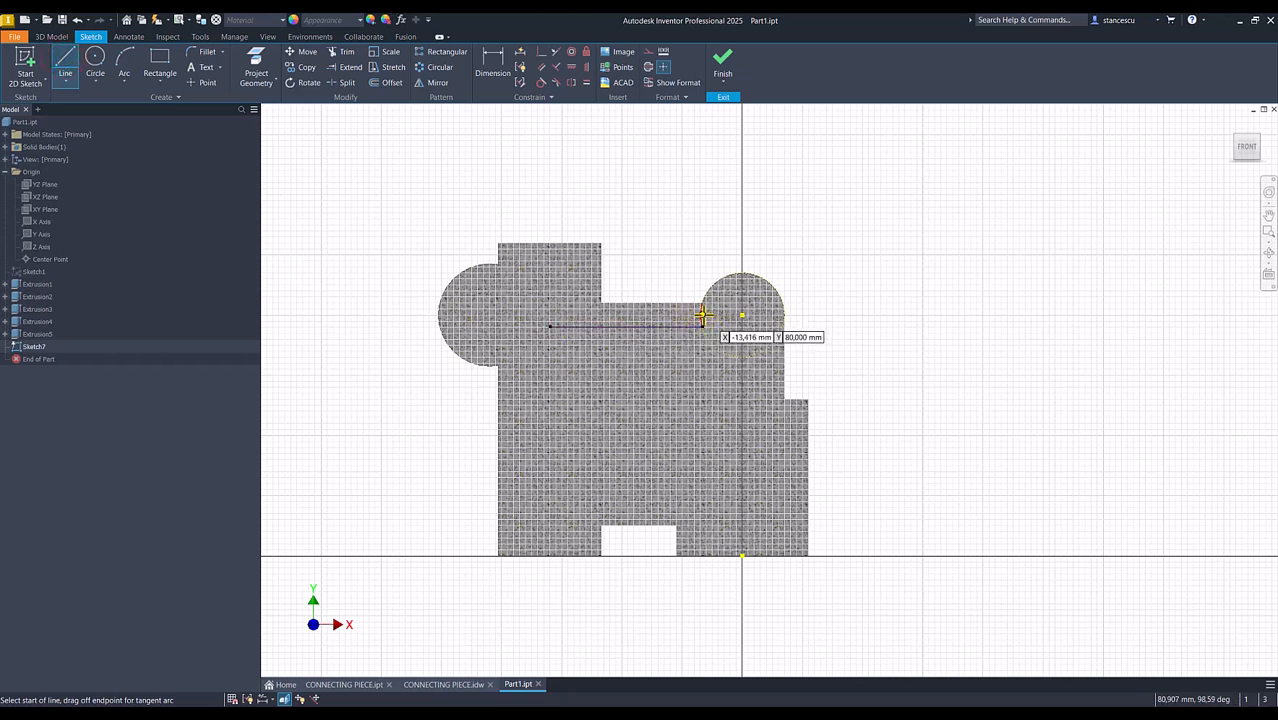
click(785, 316)
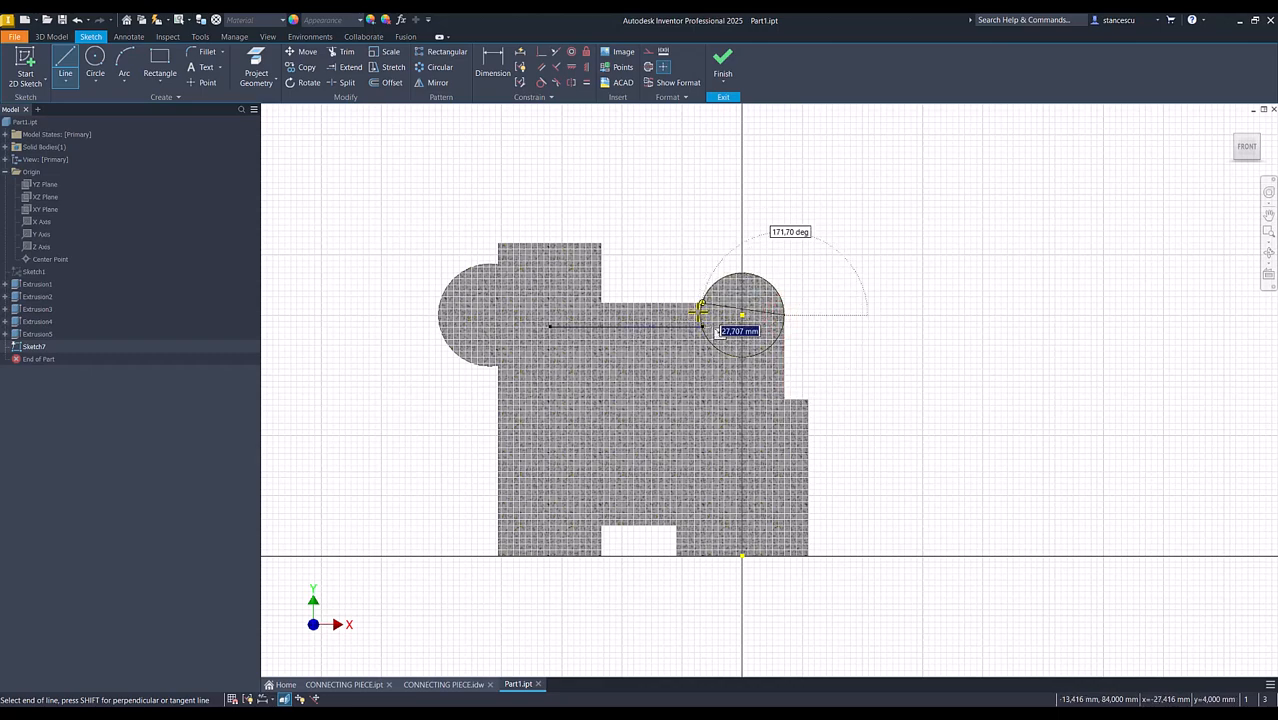
scroll(700, 318, up, 3)
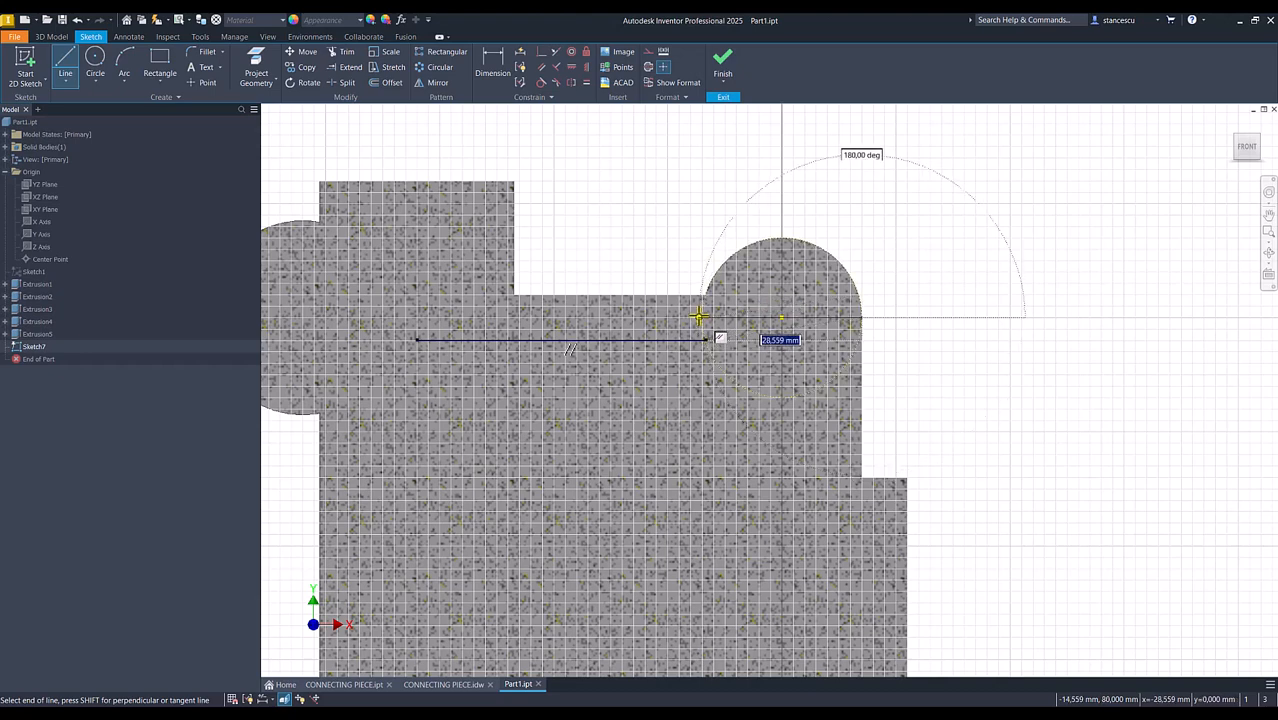
click(700, 317)
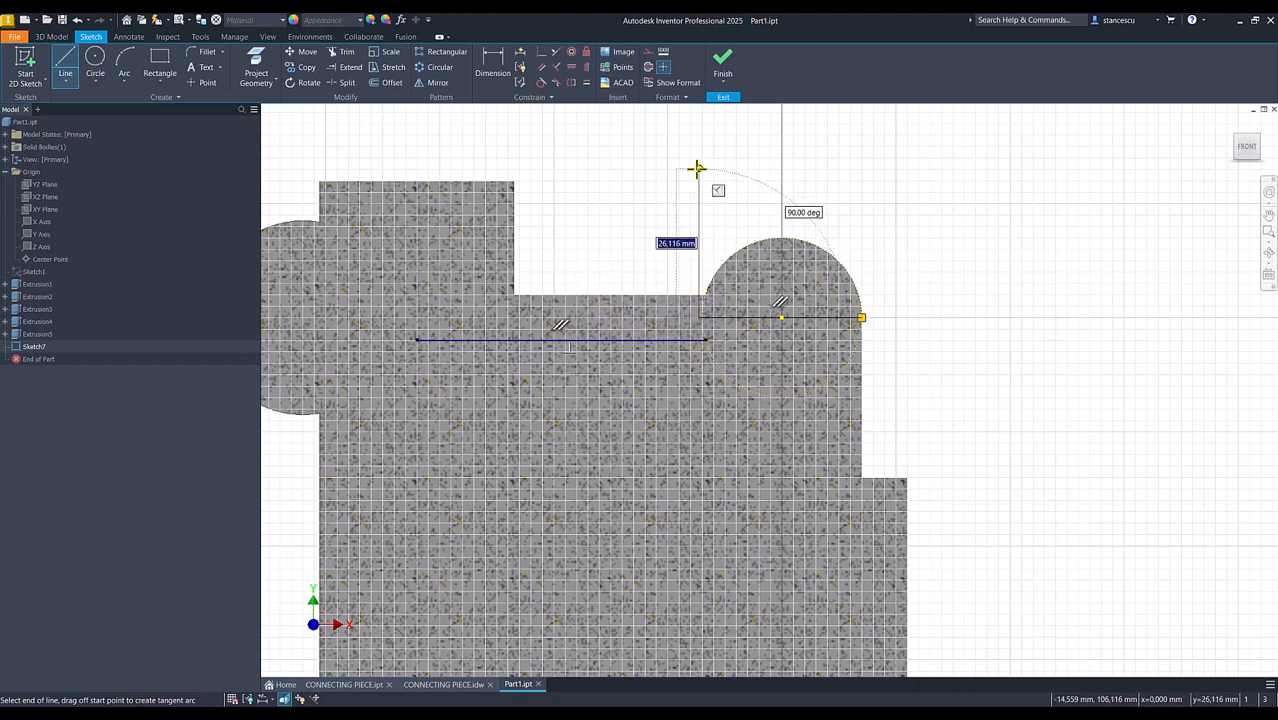
middle_drag(697, 170, 685, 277)
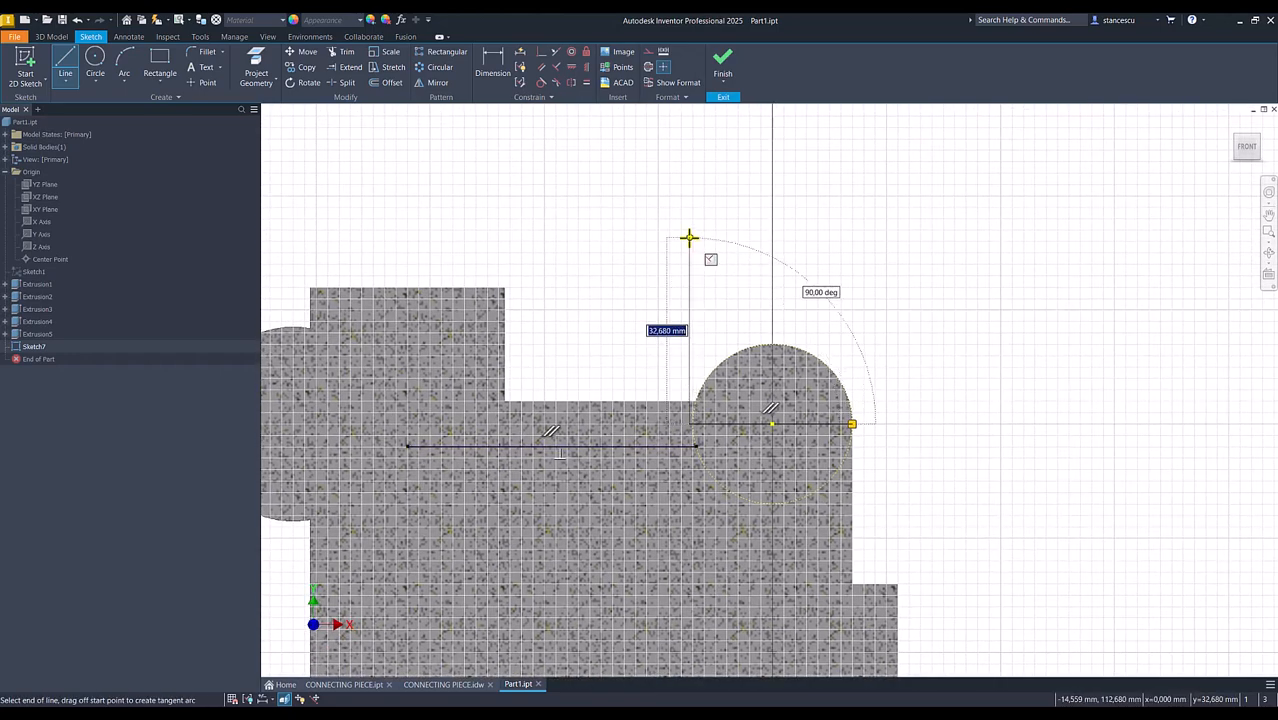
click(689, 237)
drag(689, 237, 851, 235)
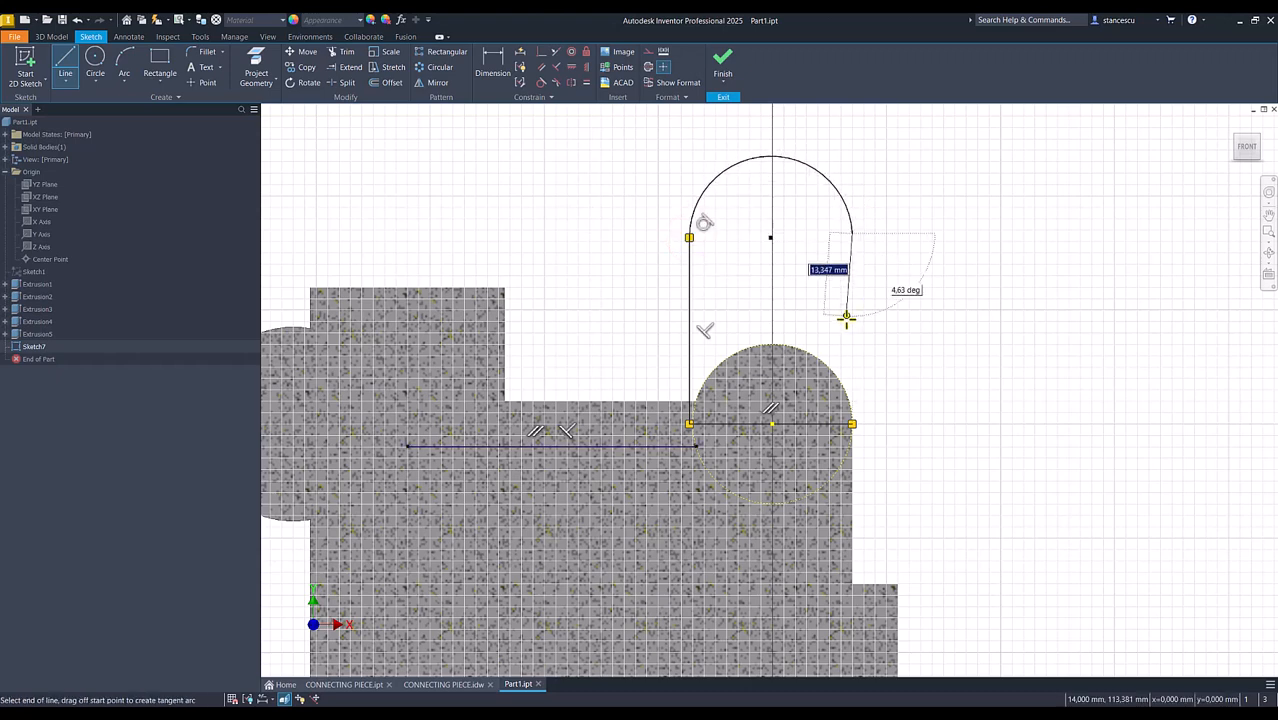
click(853, 423)
key(Escape)
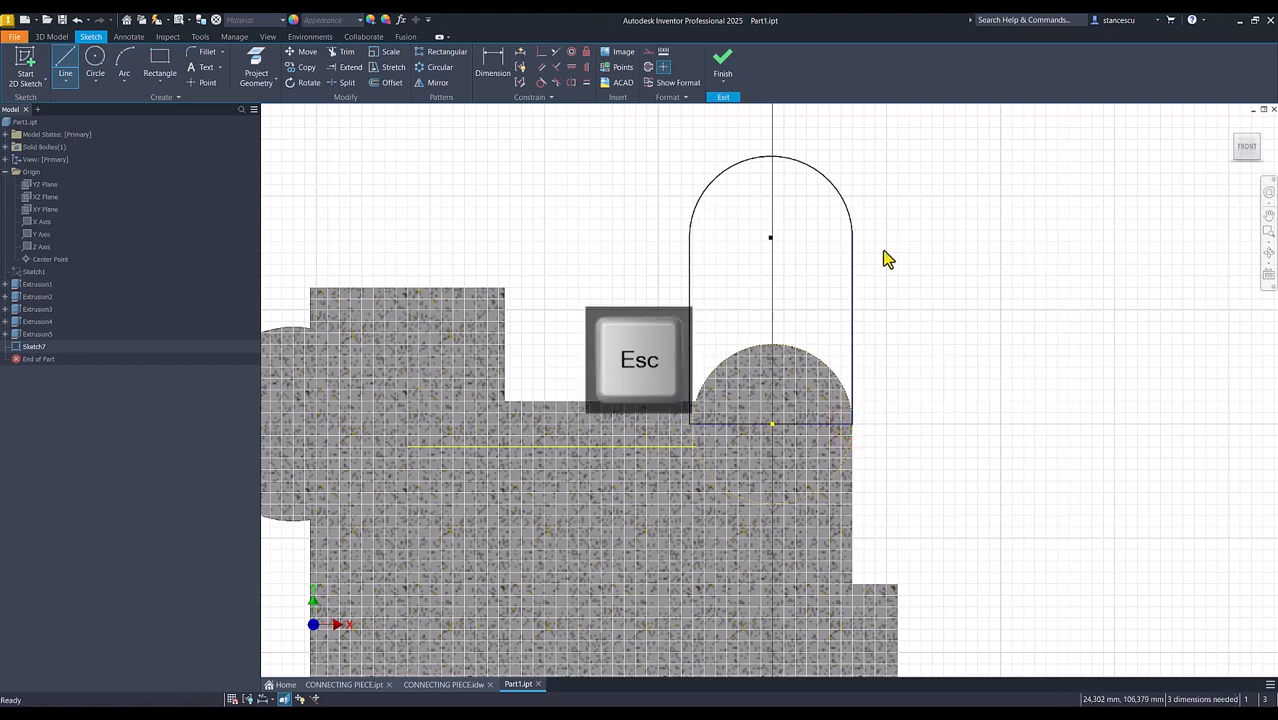
Make the profile's lower inner corner coincident with the projected circle and its top arc tangent to the outer straight side
click(541, 52)
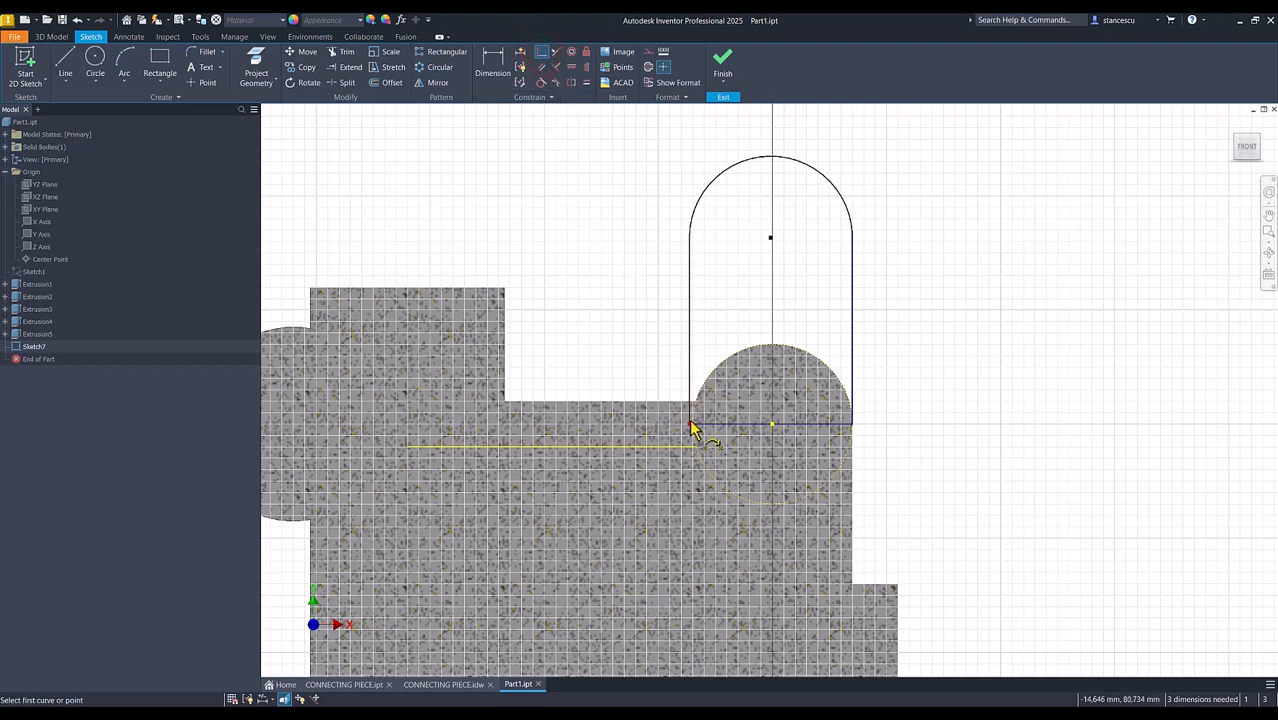
click(691, 424)
click(694, 430)
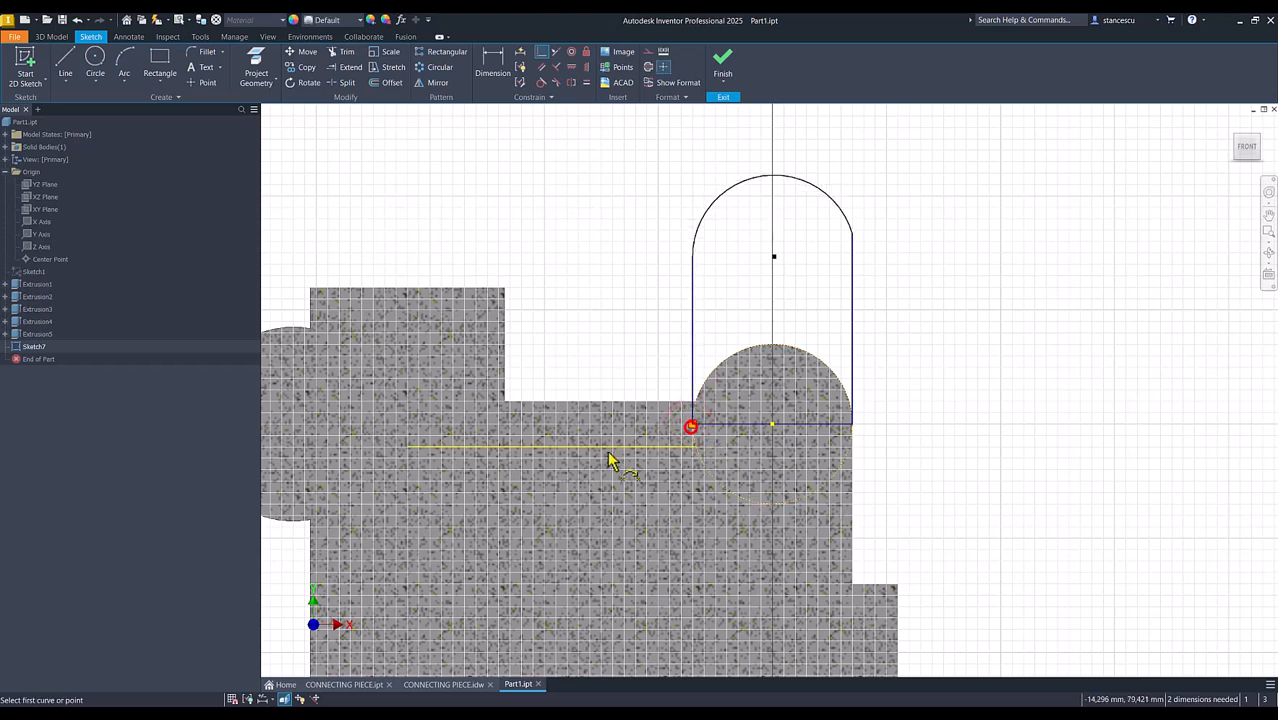
click(494, 62)
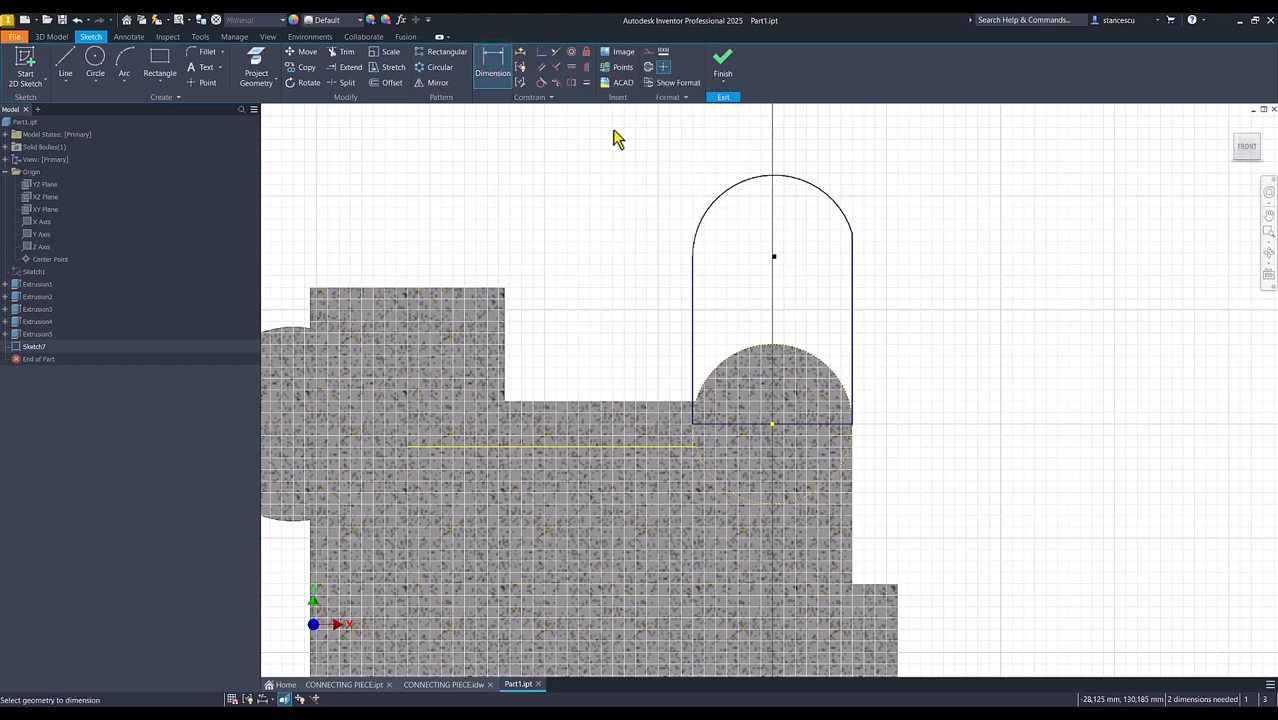
click(832, 197)
click(853, 265)
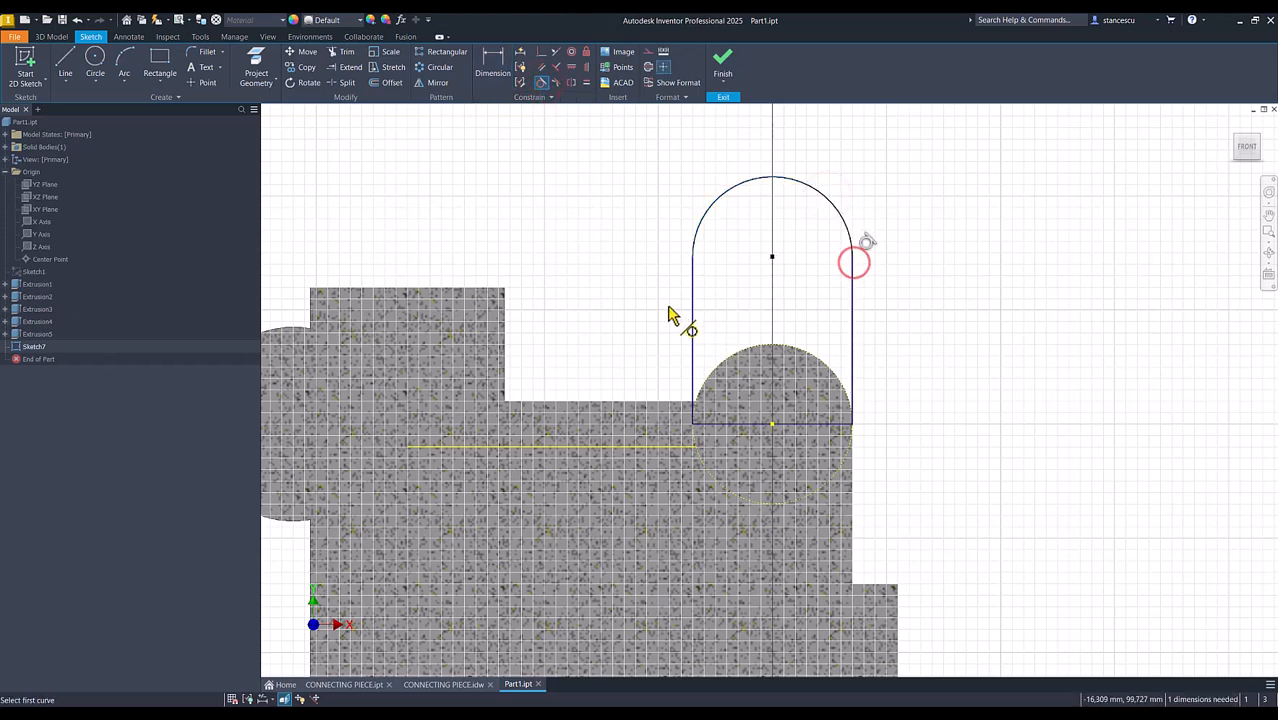
click(490, 72)
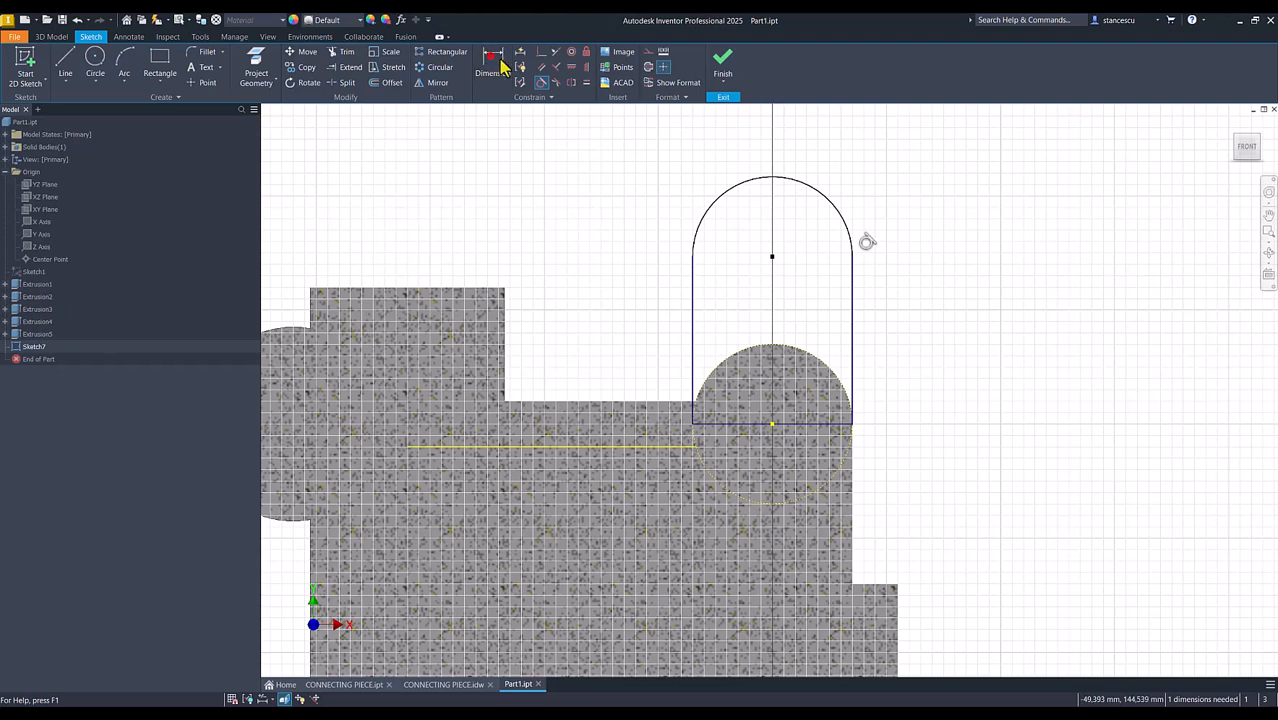
click(839, 210)
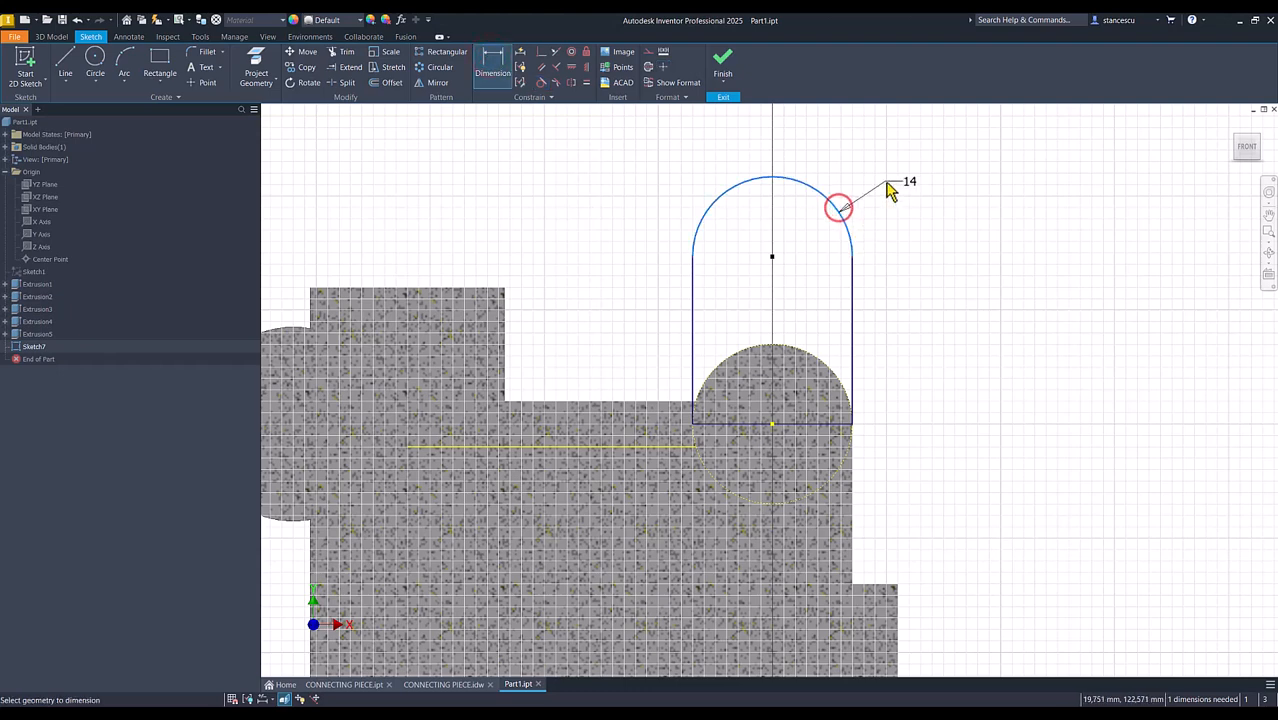
click(887, 188)
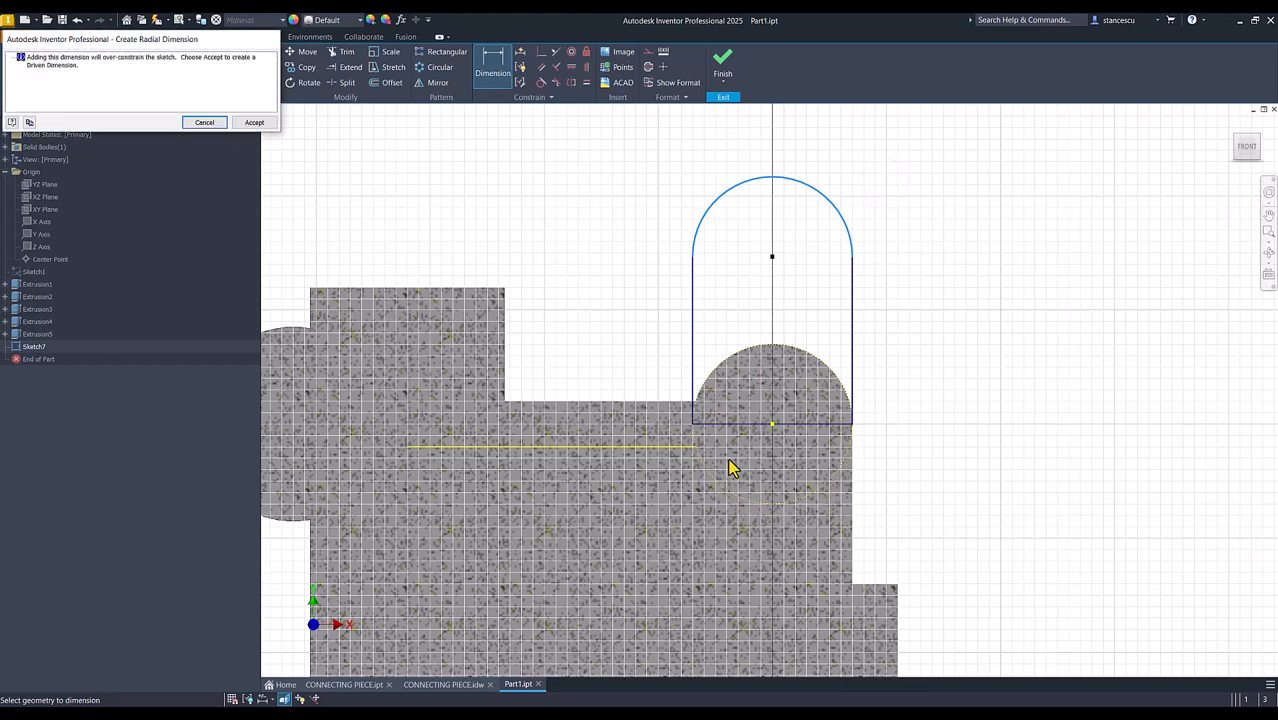
click(204, 122)
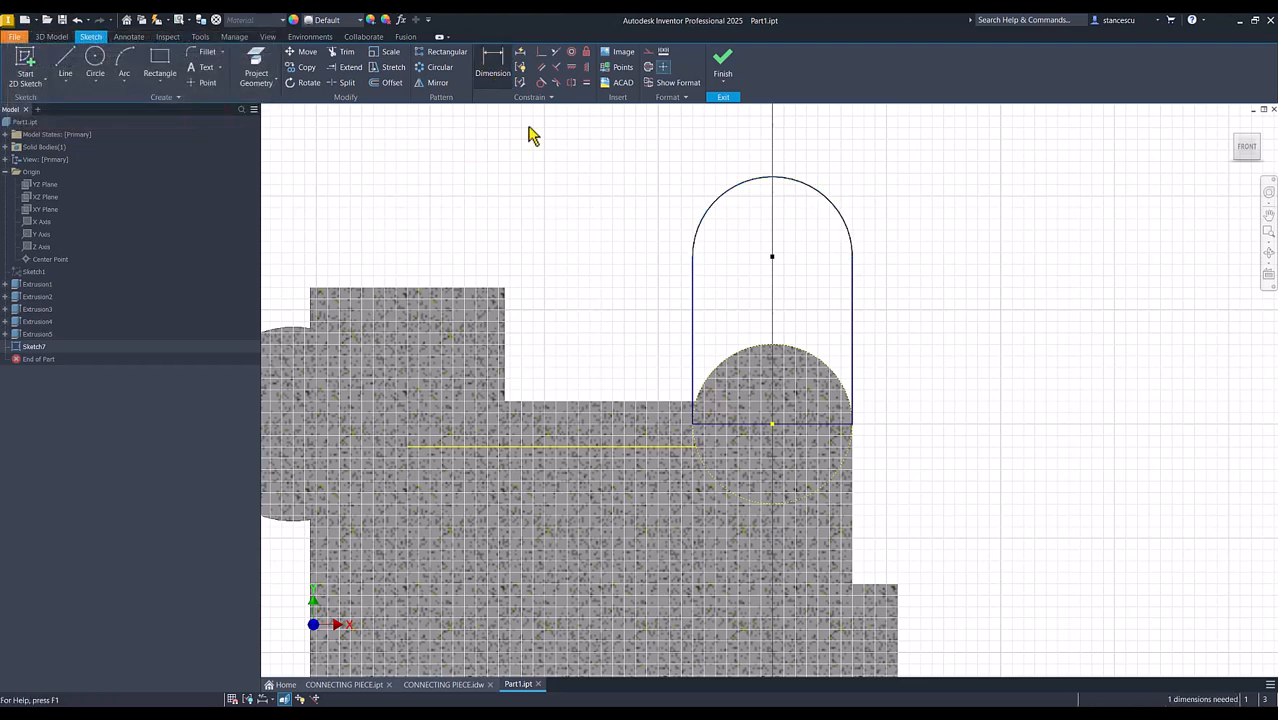
Dimension the profile's outer straight side as 36 mm high and finish the sketch
click(849, 306)
click(944, 314)
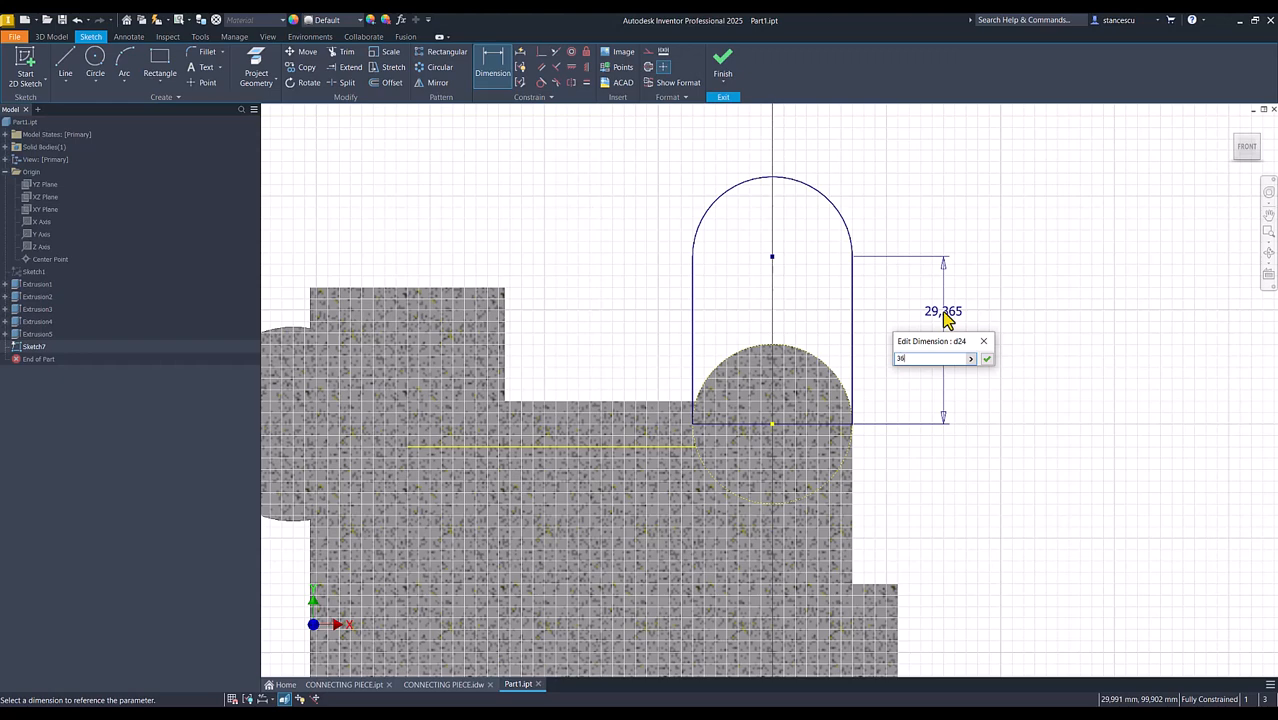
key(Return)
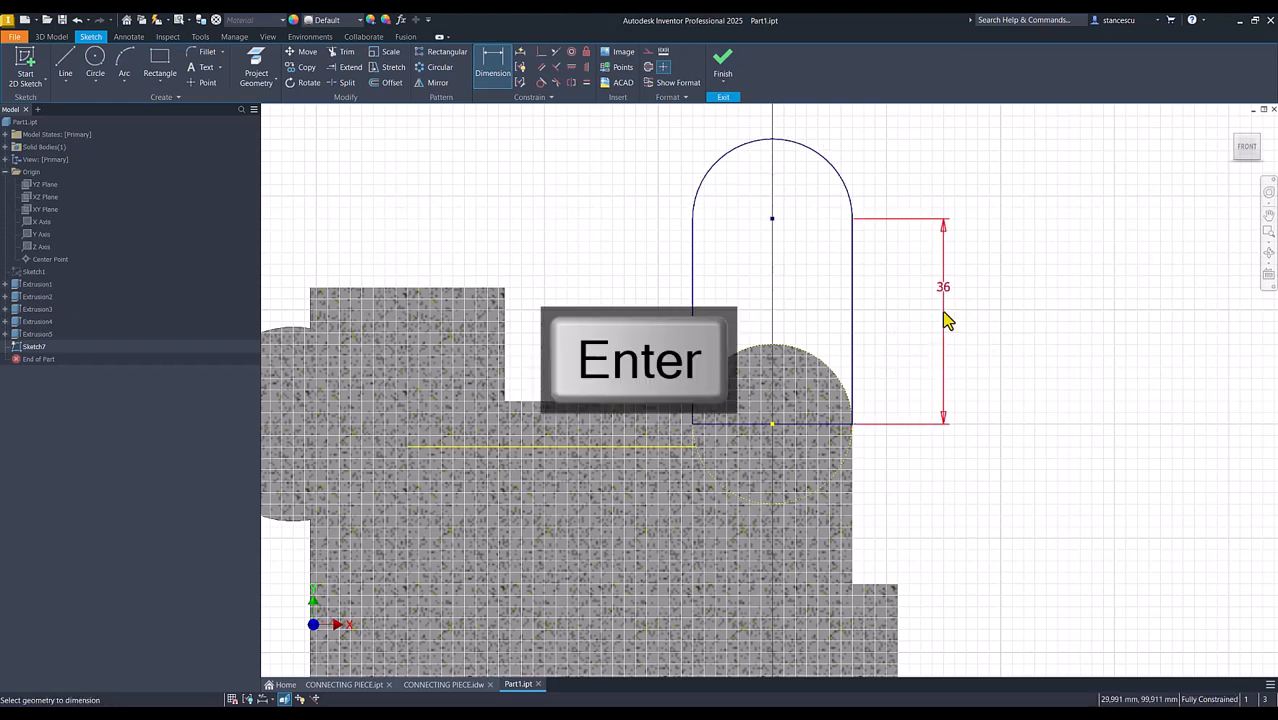
click(722, 70)
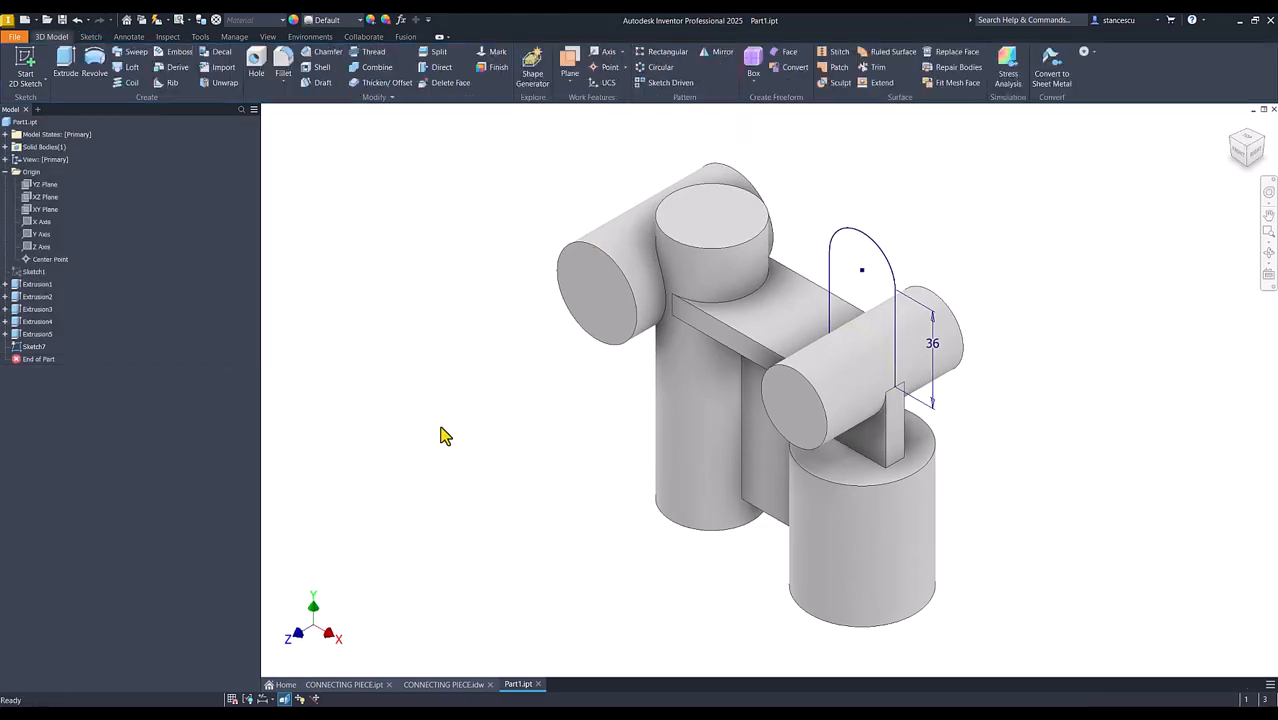
Check the lug's thickness in the CONNECTING PIECE drawing and extrude the lug profile symmetrically 34 mm, joined to the body
click(438, 682)
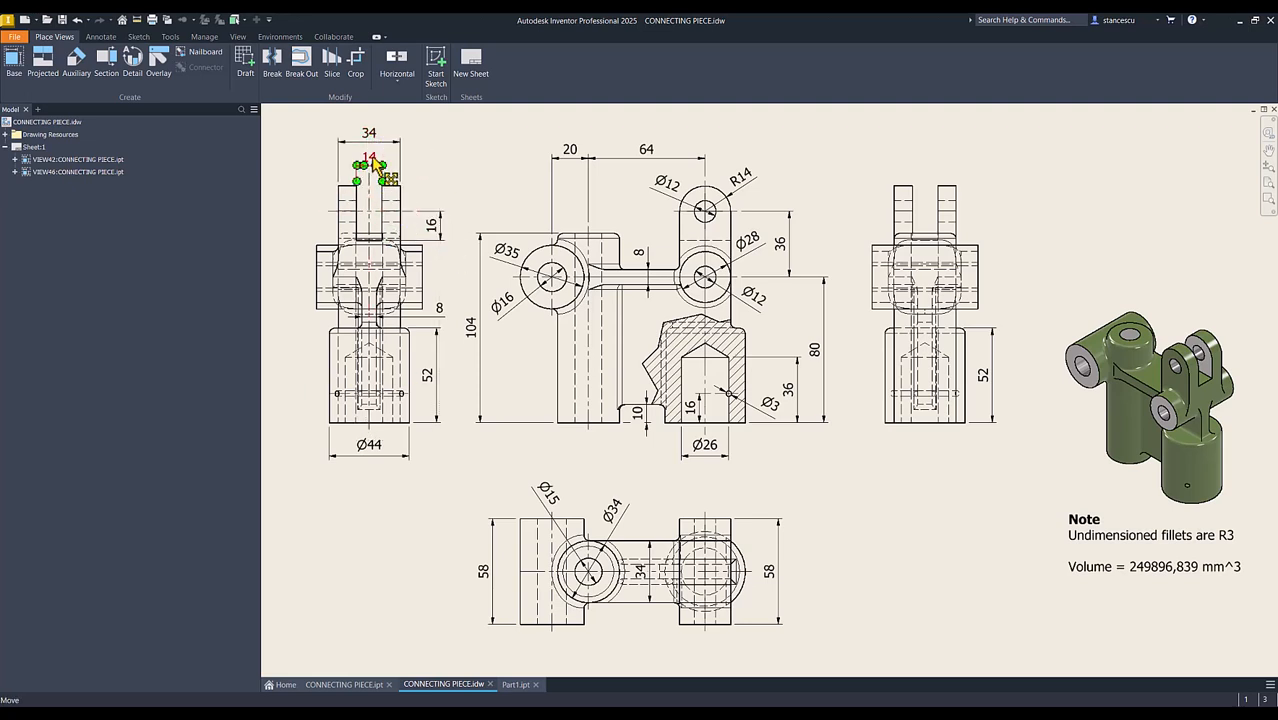
click(517, 685)
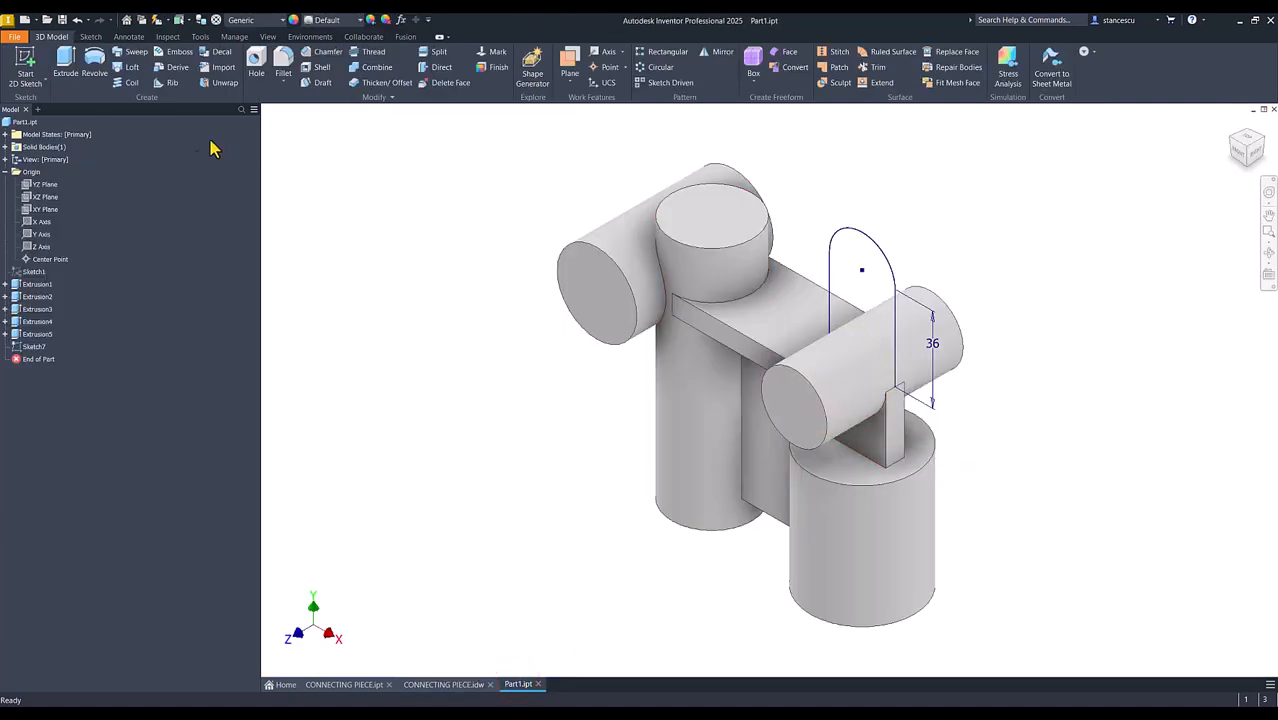
click(65, 62)
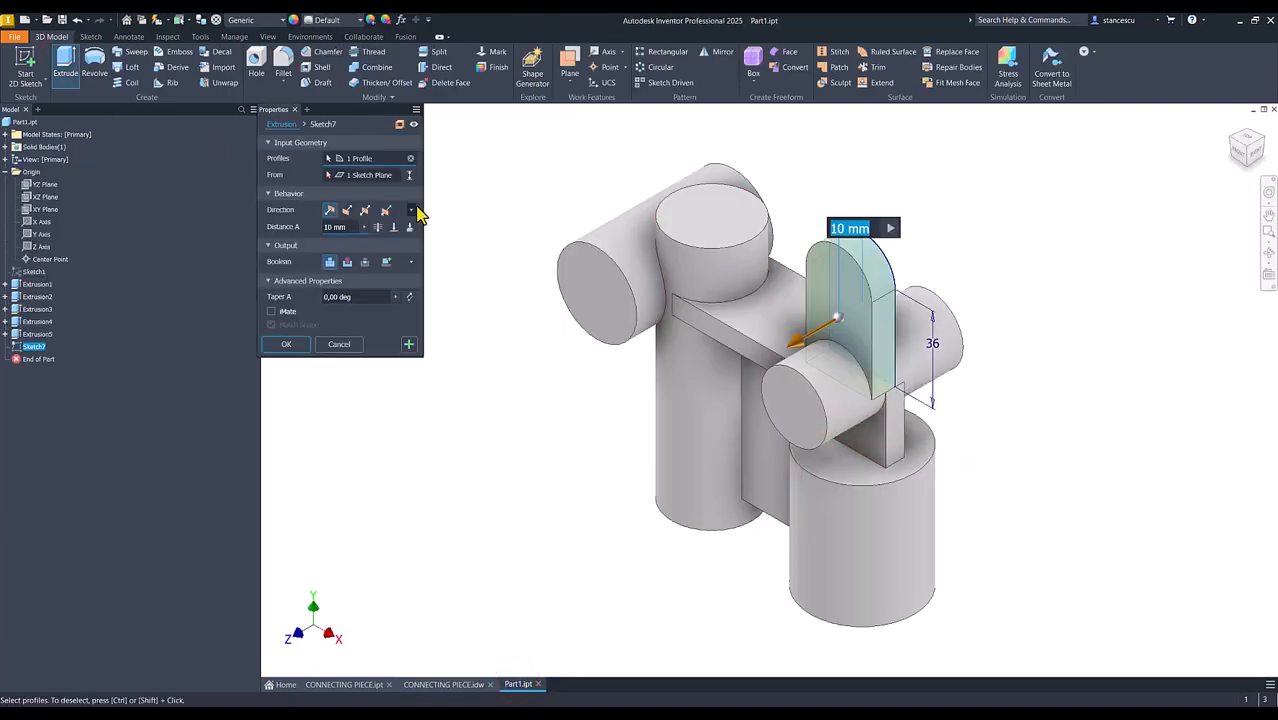
click(365, 210)
text(34)
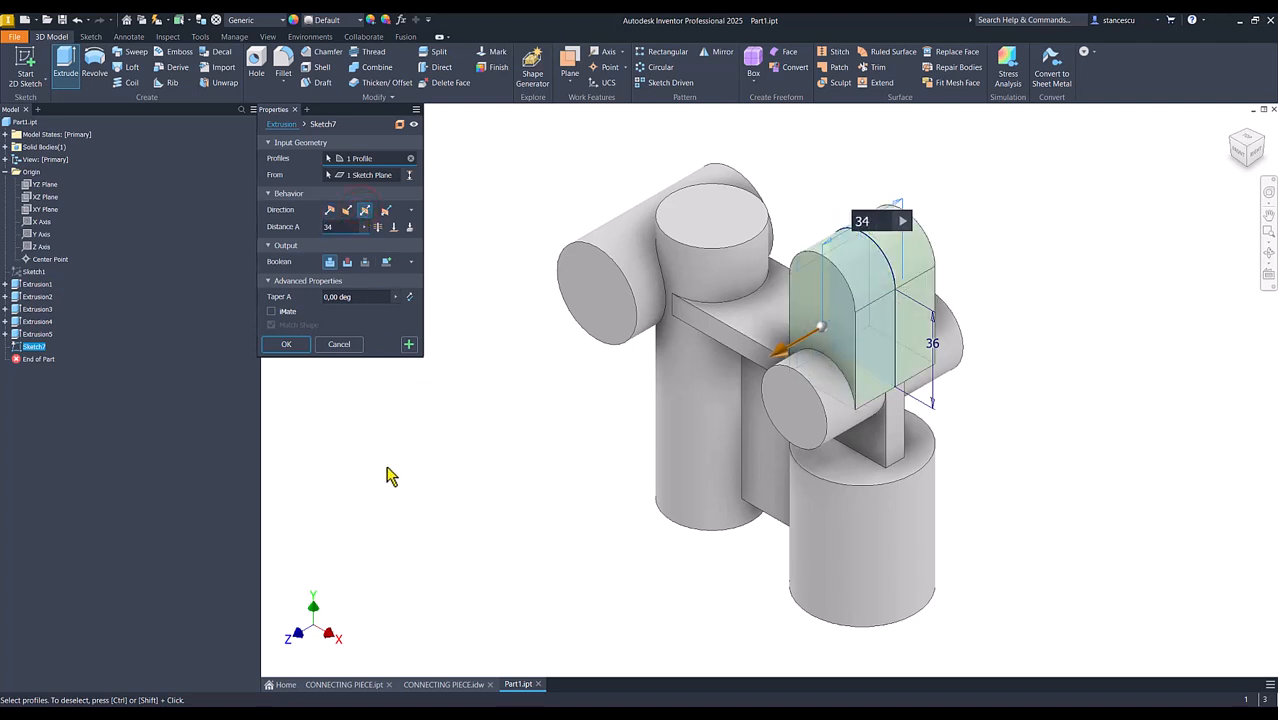
click(290, 344)
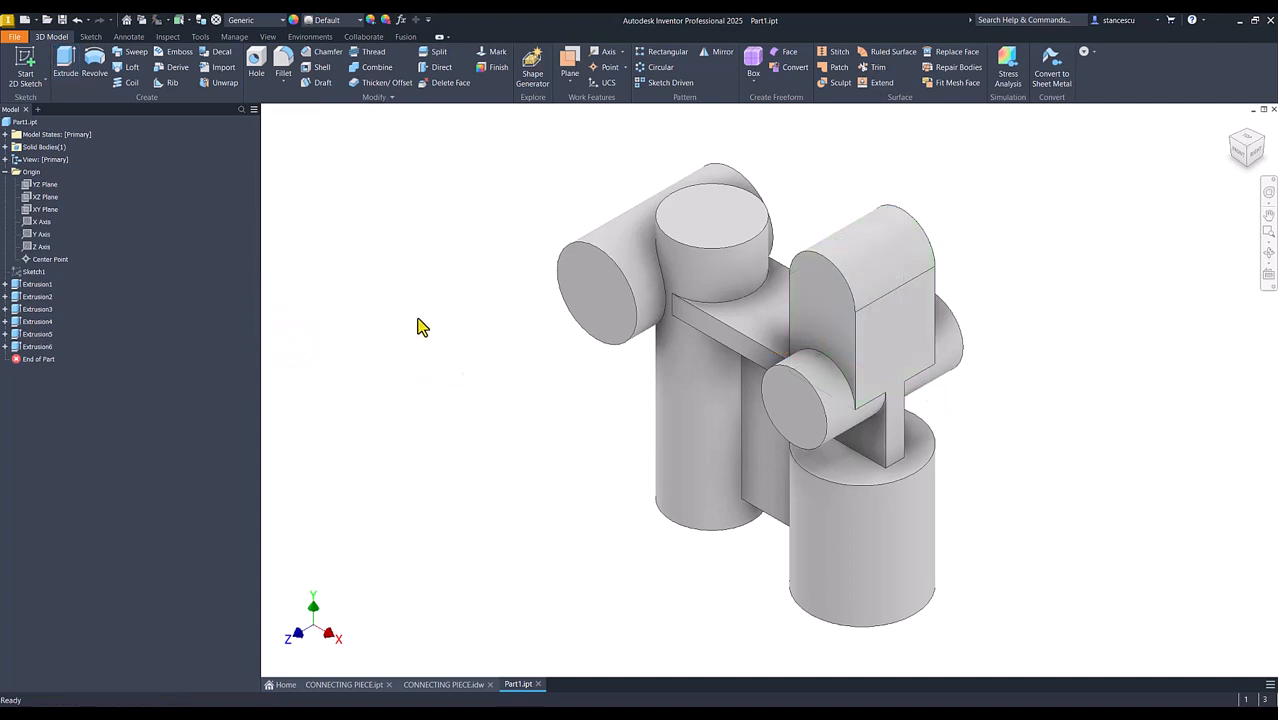
Start a sketch on the XY plane with sliced graphics and draw a horizontal line across the lug, about 10 mm below its arc's centre
click(30, 210)
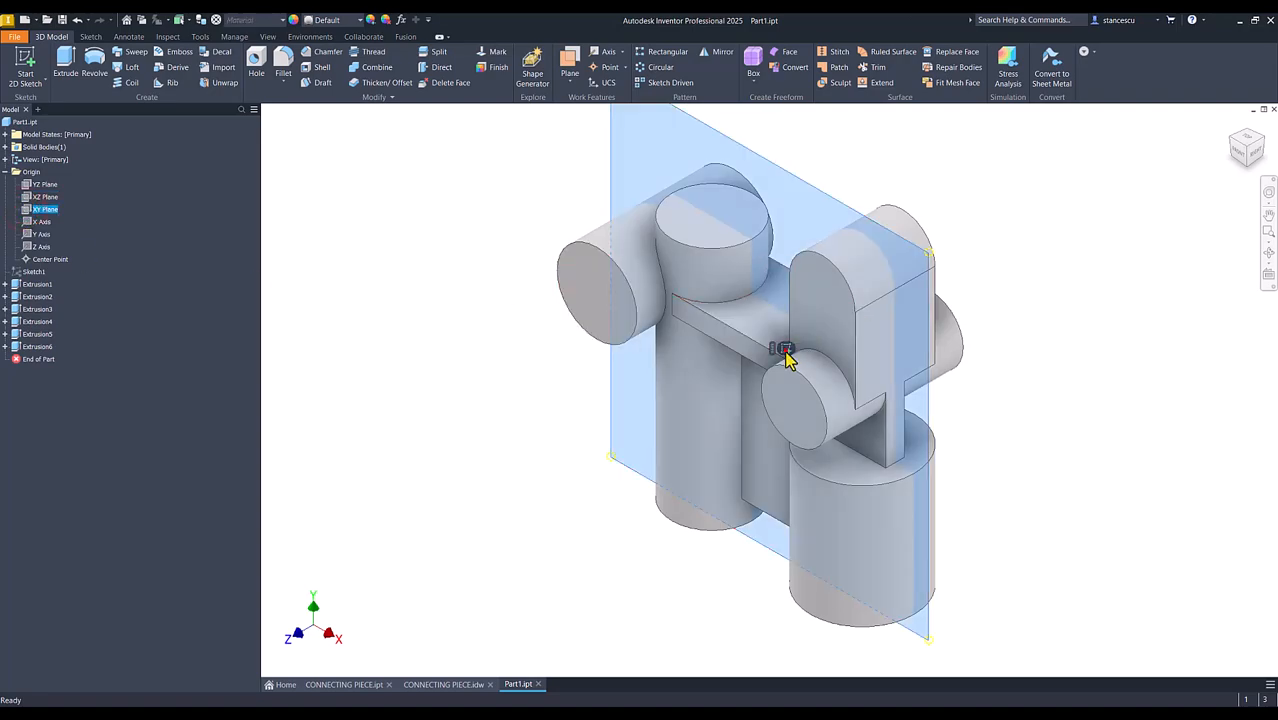
click(783, 350)
key(F7)
key(Num_Lock)
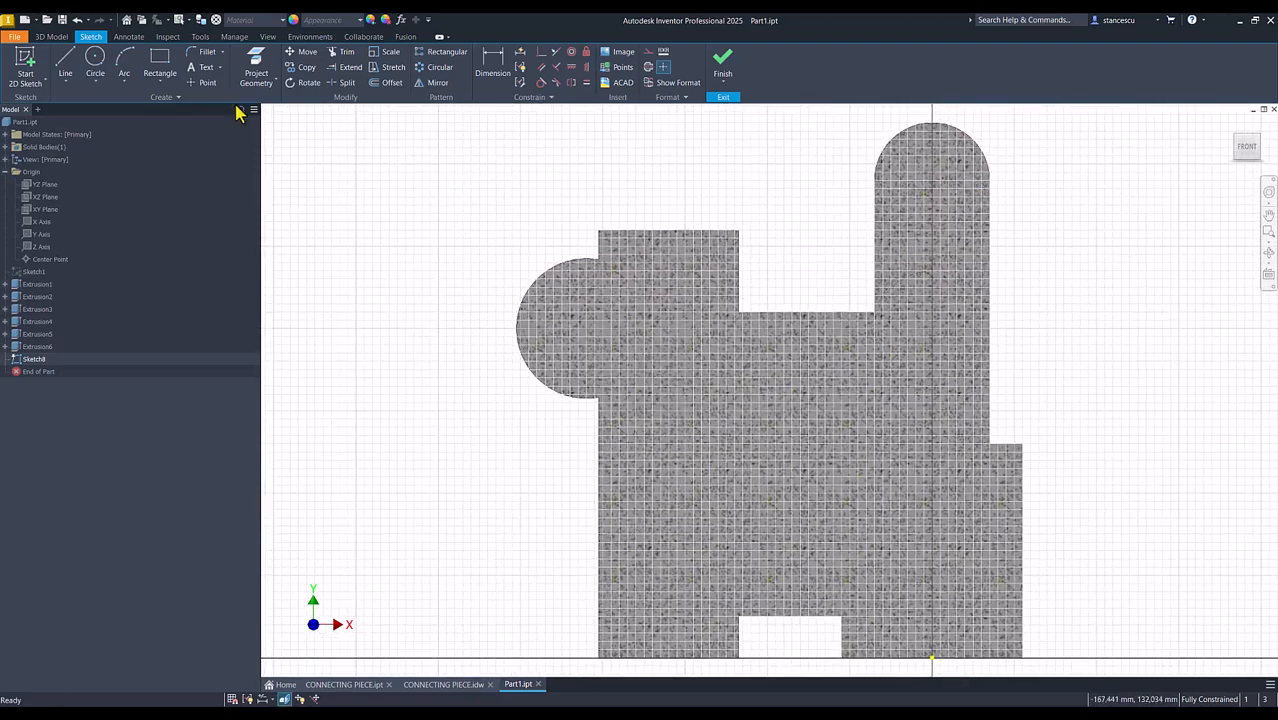
click(65, 62)
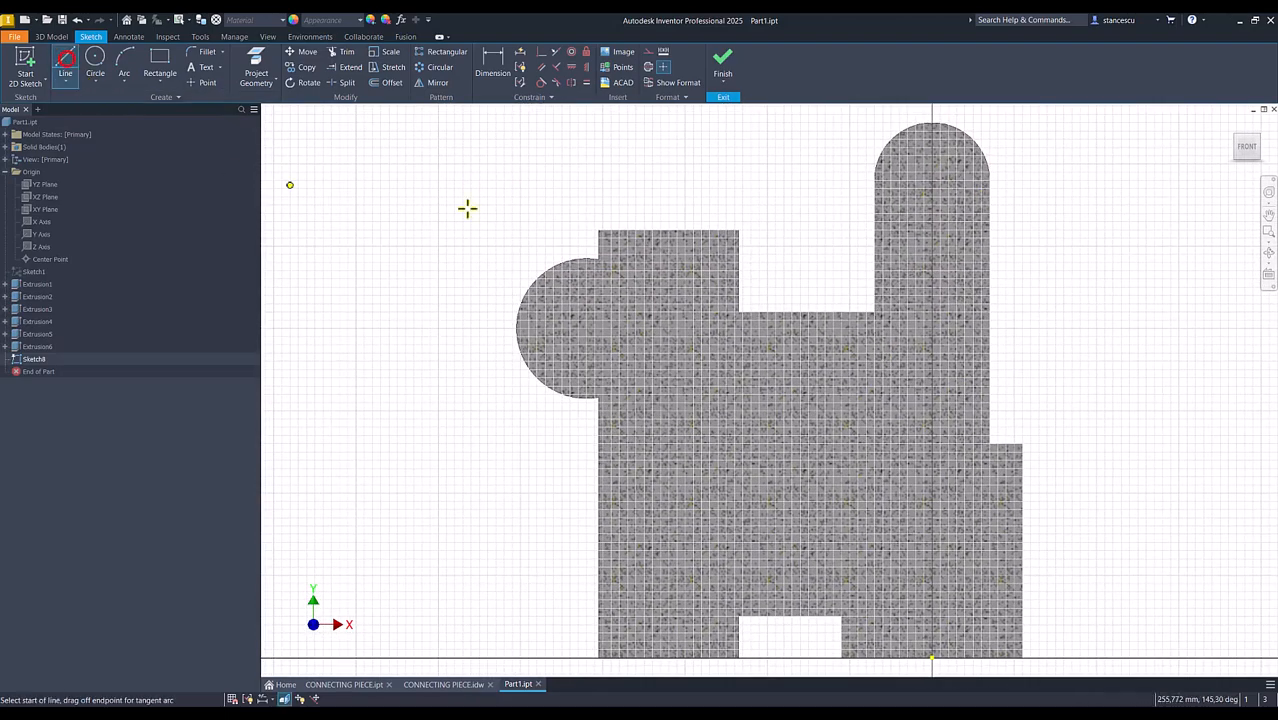
click(875, 220)
click(989, 224)
key(Escape)
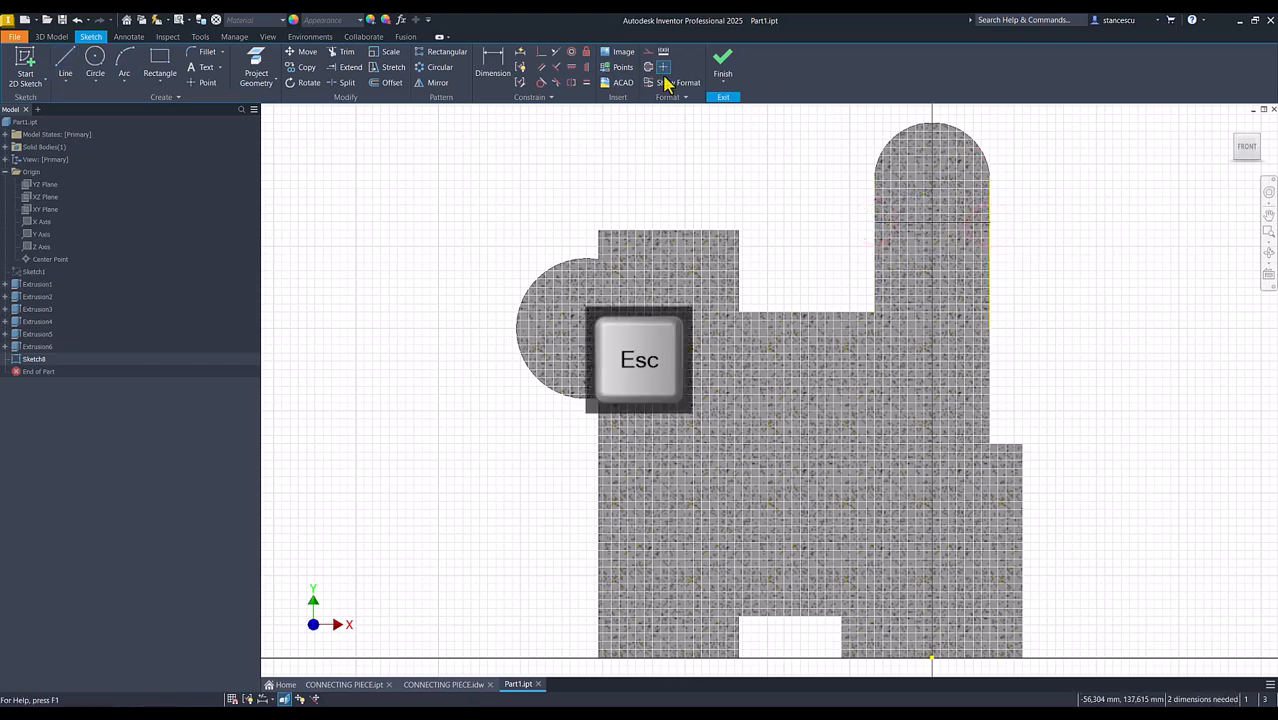
click(494, 64)
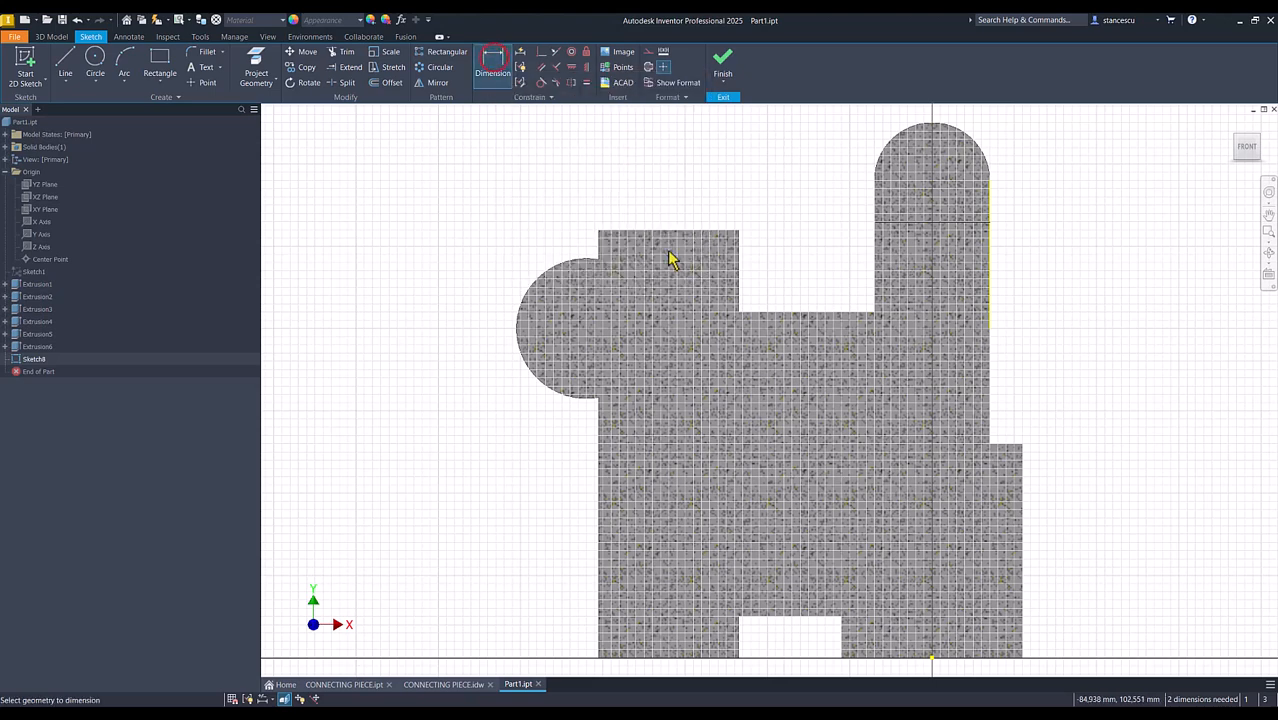
click(968, 220)
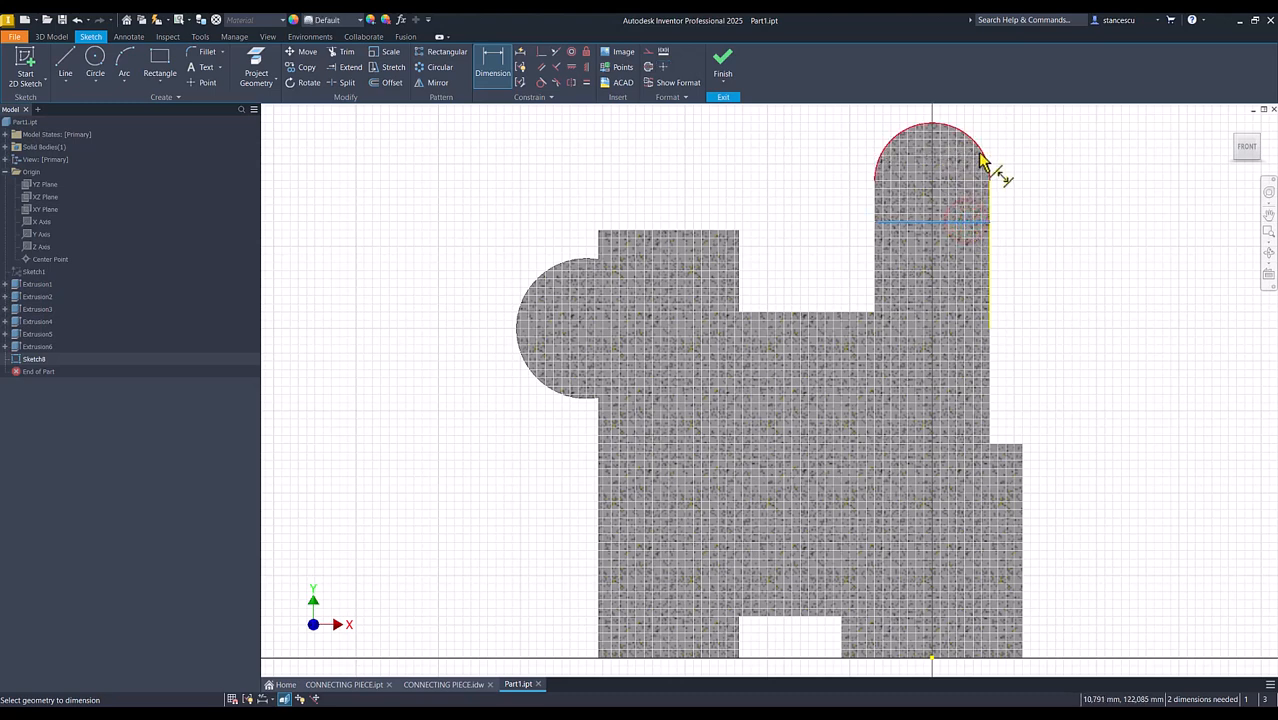
click(985, 160)
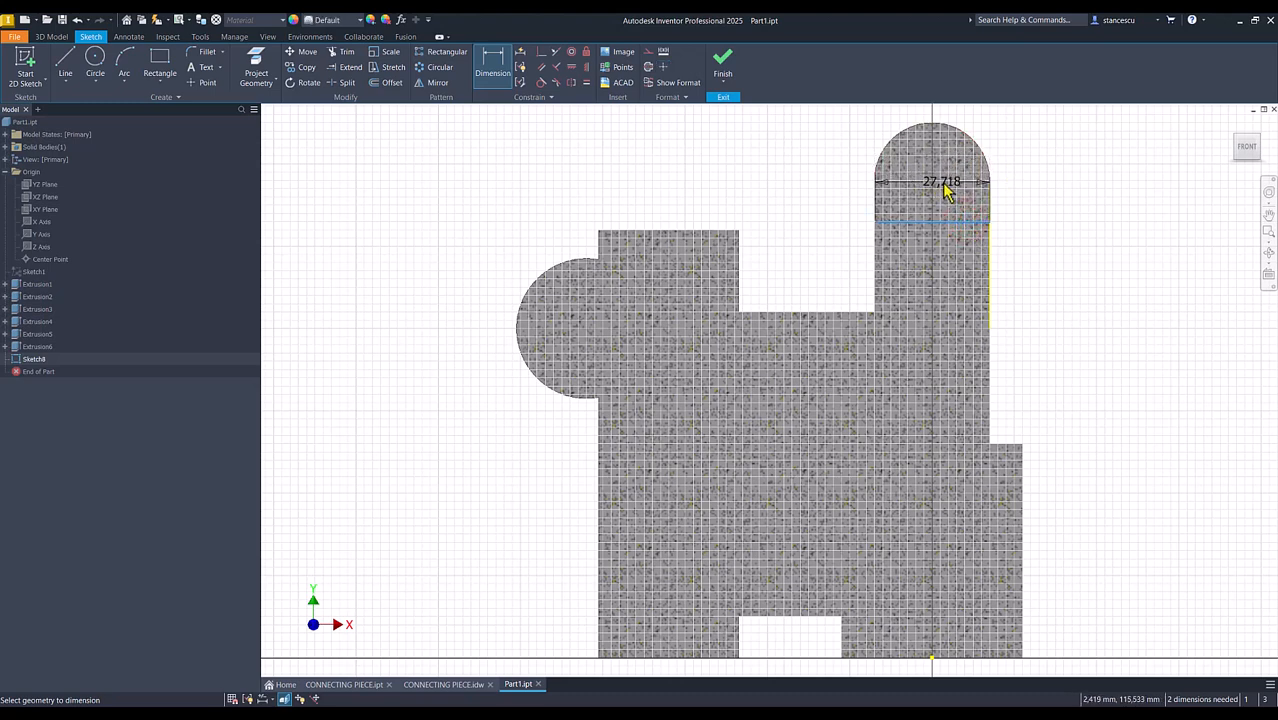
key(Escape)
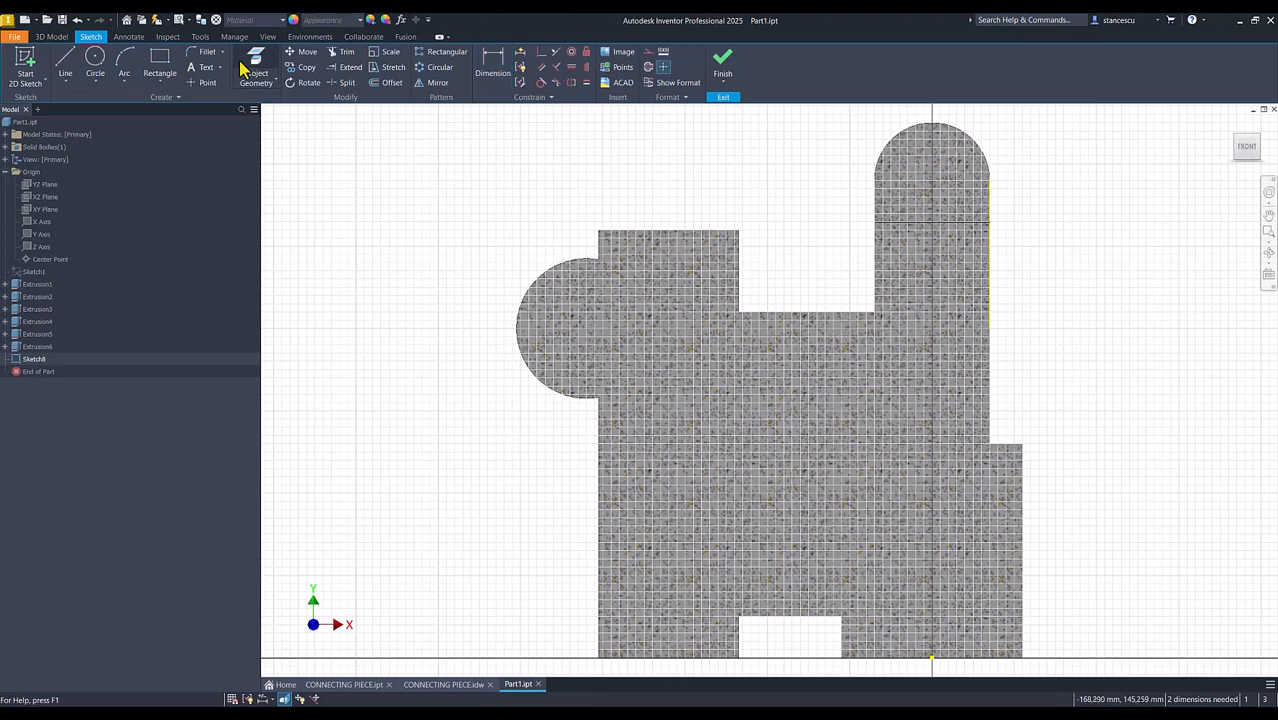
Project the lug's top arc and dimension the horizontal line 16 mm below the arc's centre
click(258, 68)
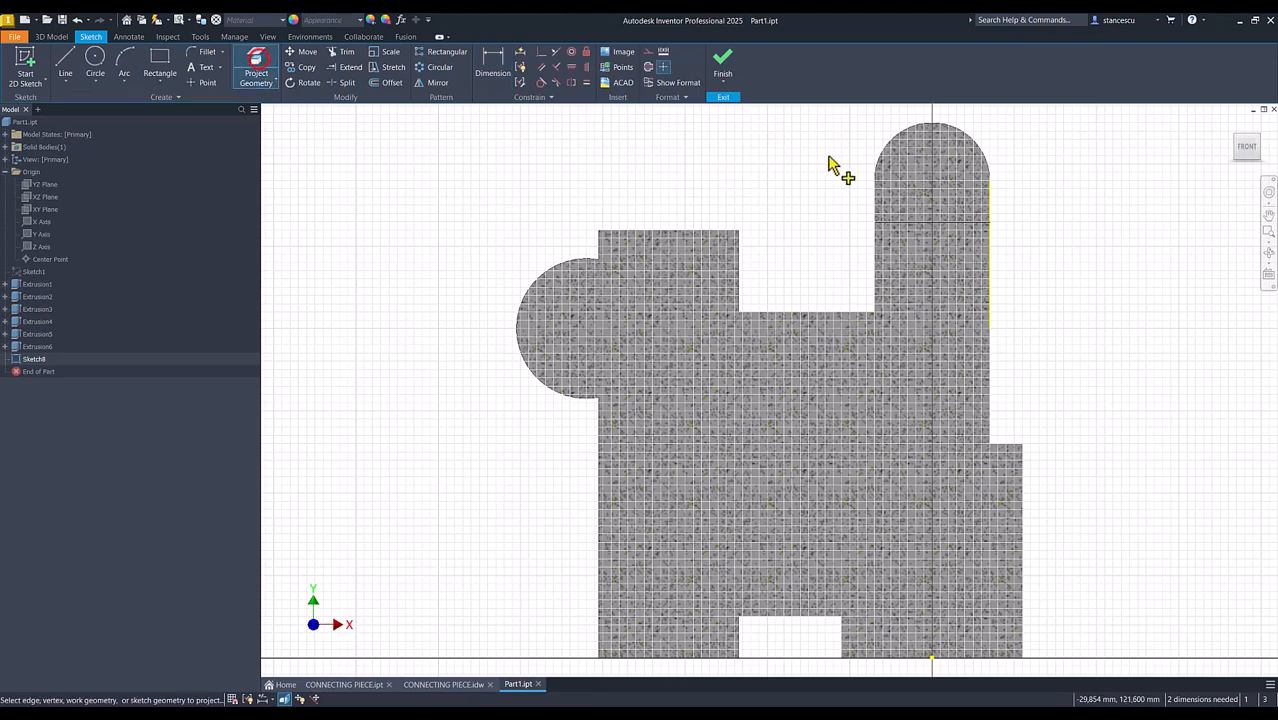
click(980, 152)
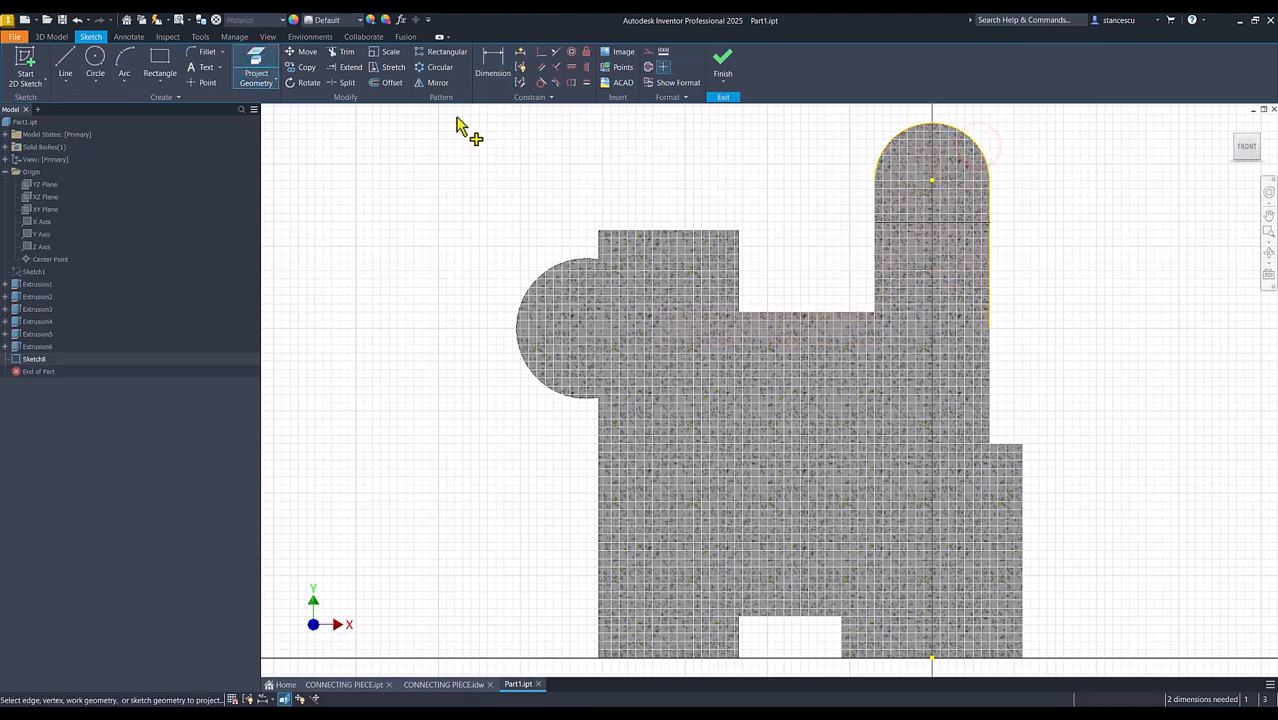
click(496, 74)
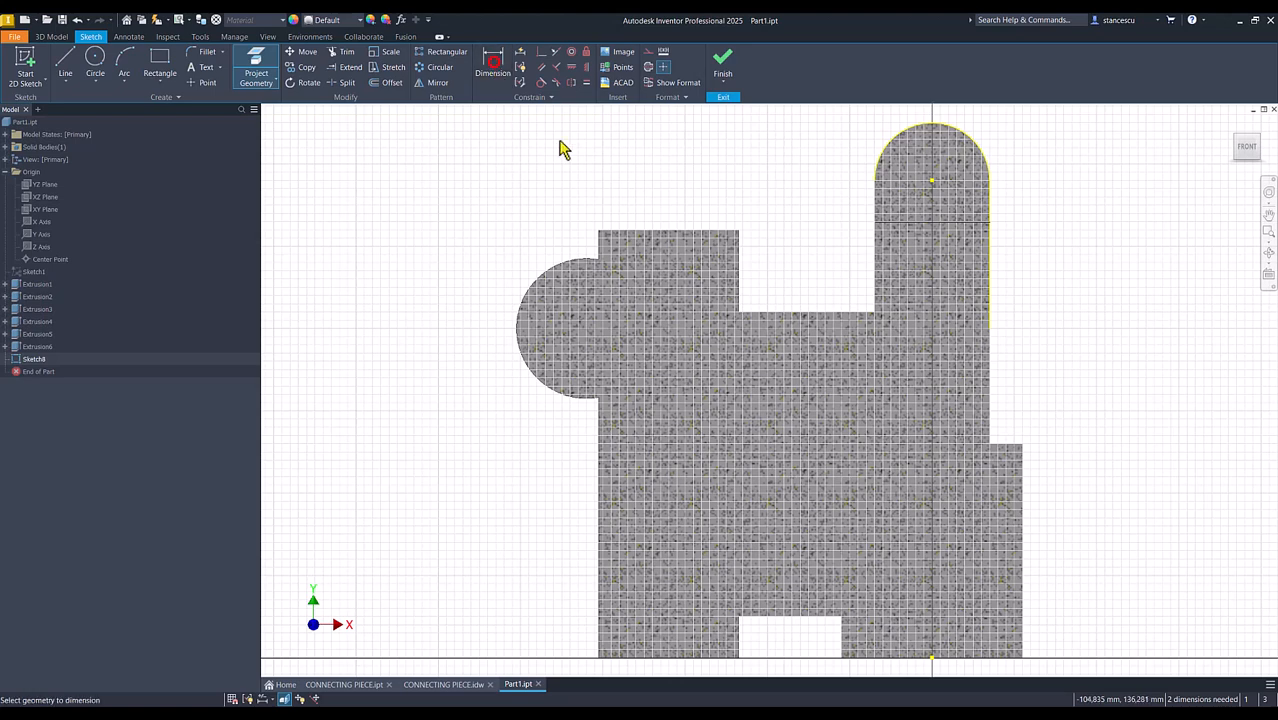
click(935, 182)
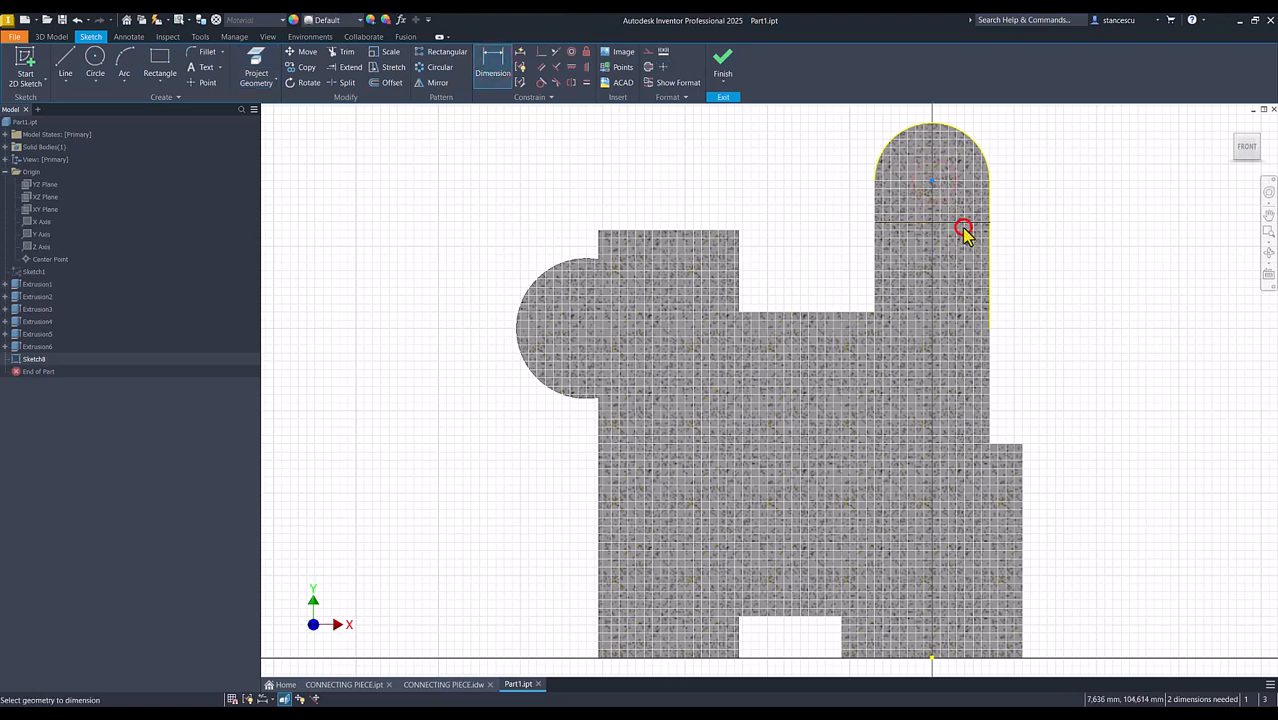
click(1071, 193)
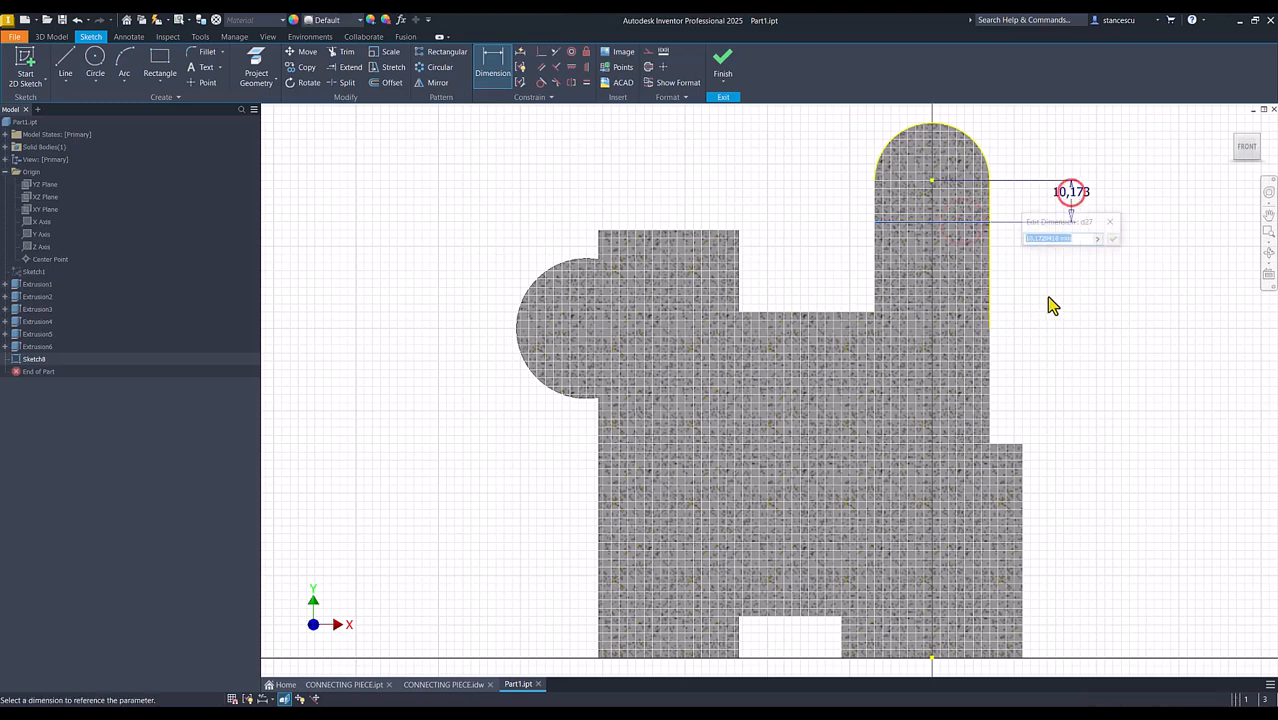
text(16)
key(Return)
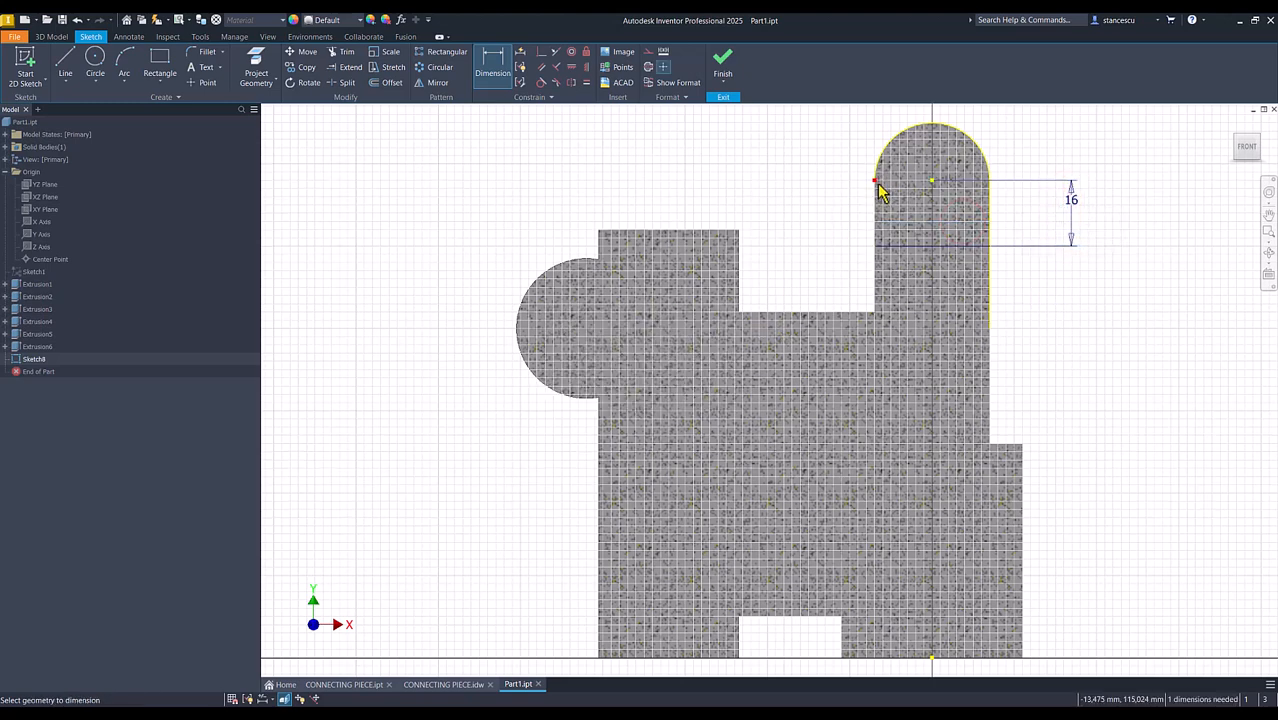
Close the slot profile with vertical lines joining both ends of the arc to the horizontal line, and finish the sketch
click(64, 74)
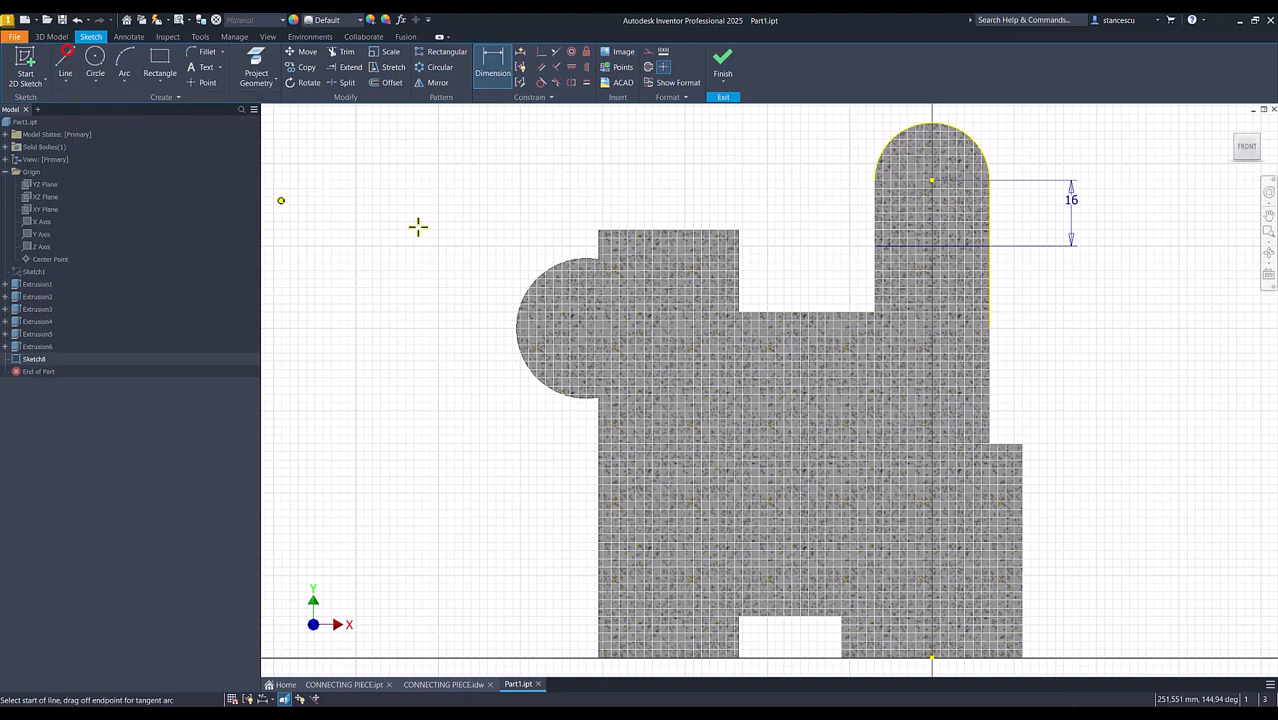
click(875, 246)
click(875, 180)
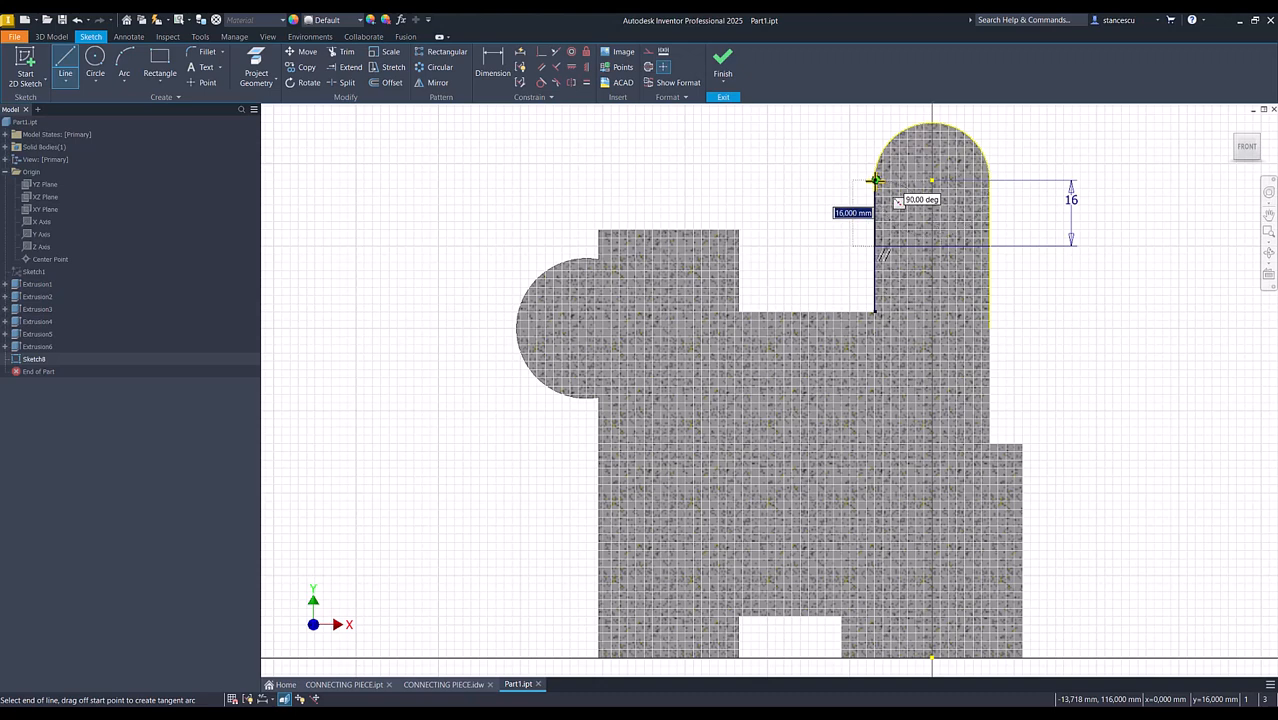
right_click(779, 180)
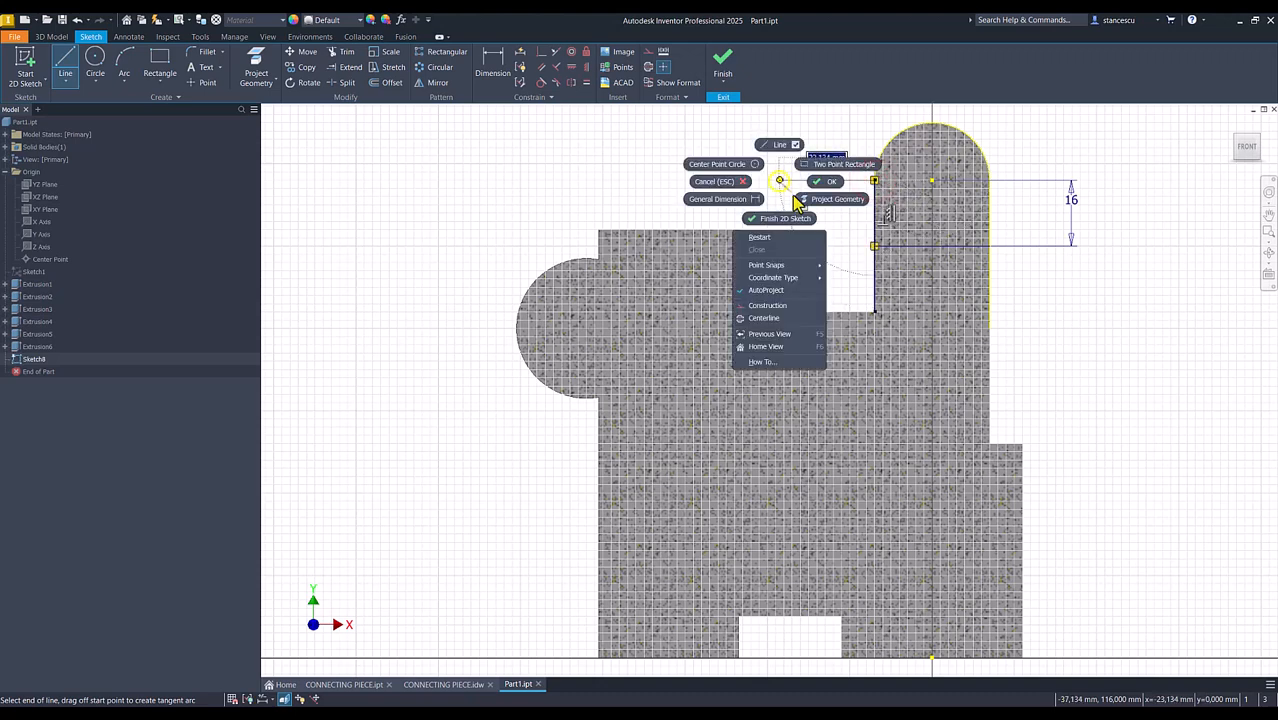
click(757, 238)
click(990, 180)
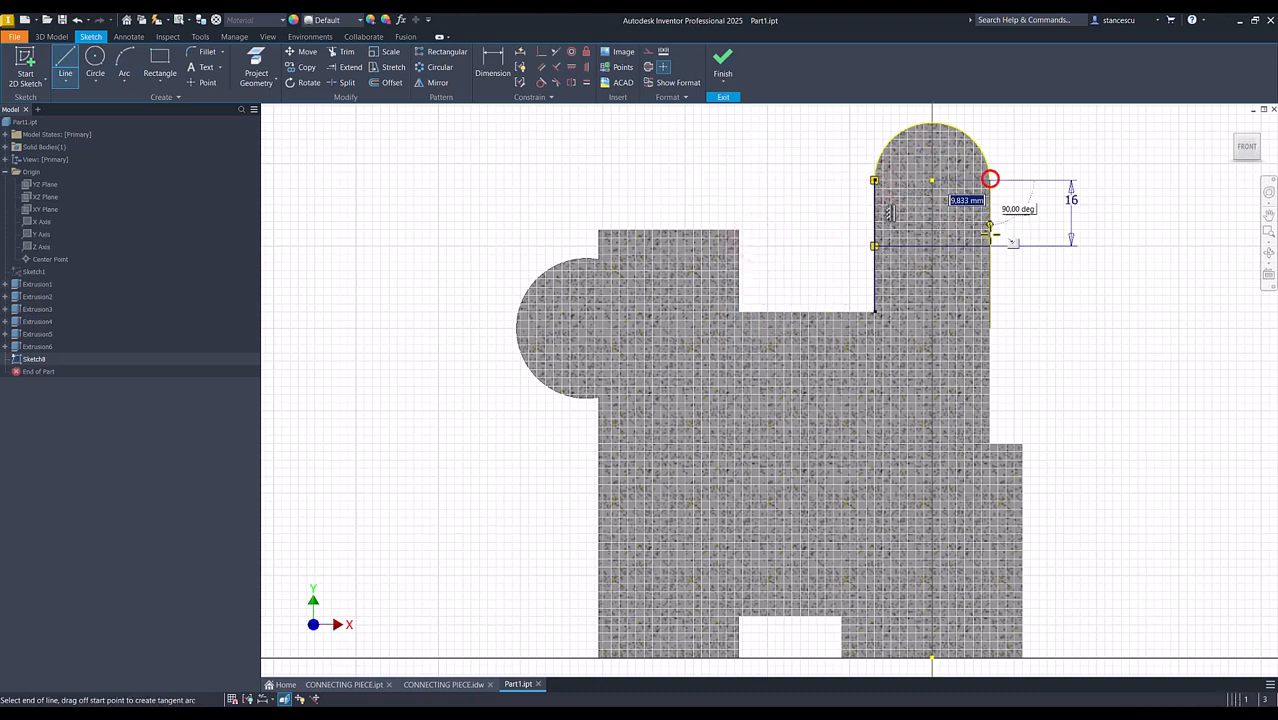
click(990, 245)
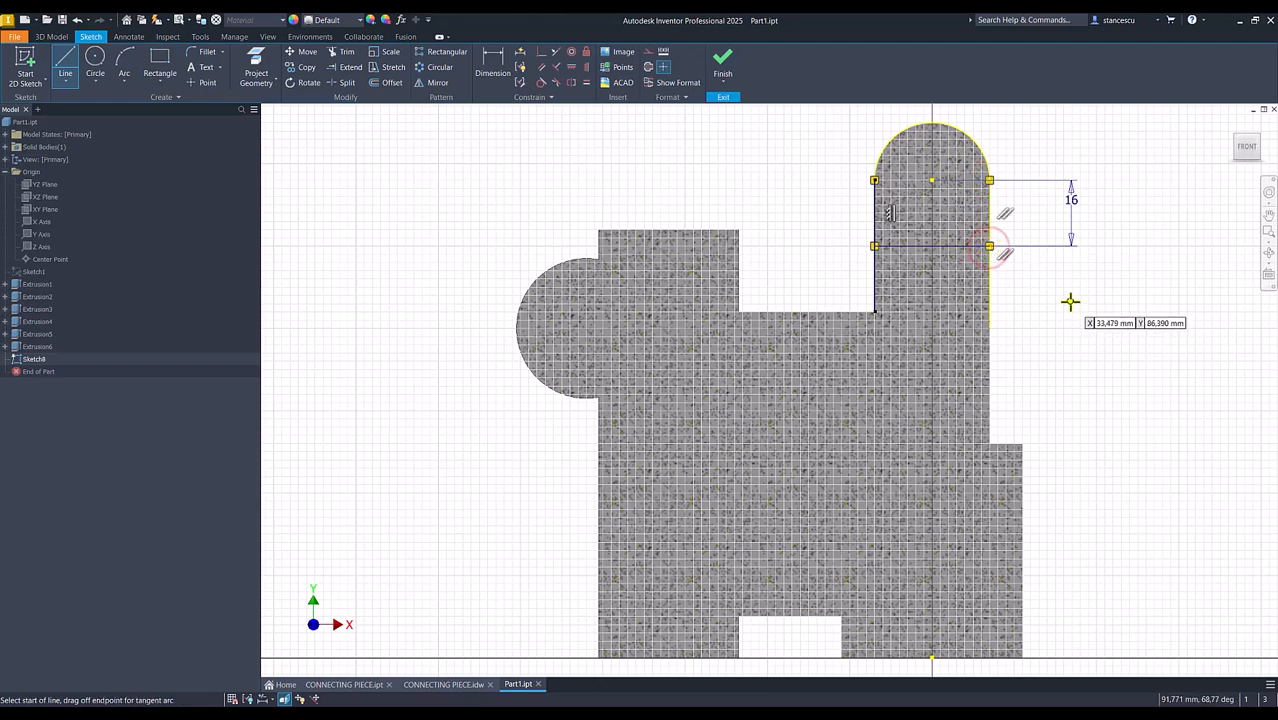
key(Escape)
click(722, 62)
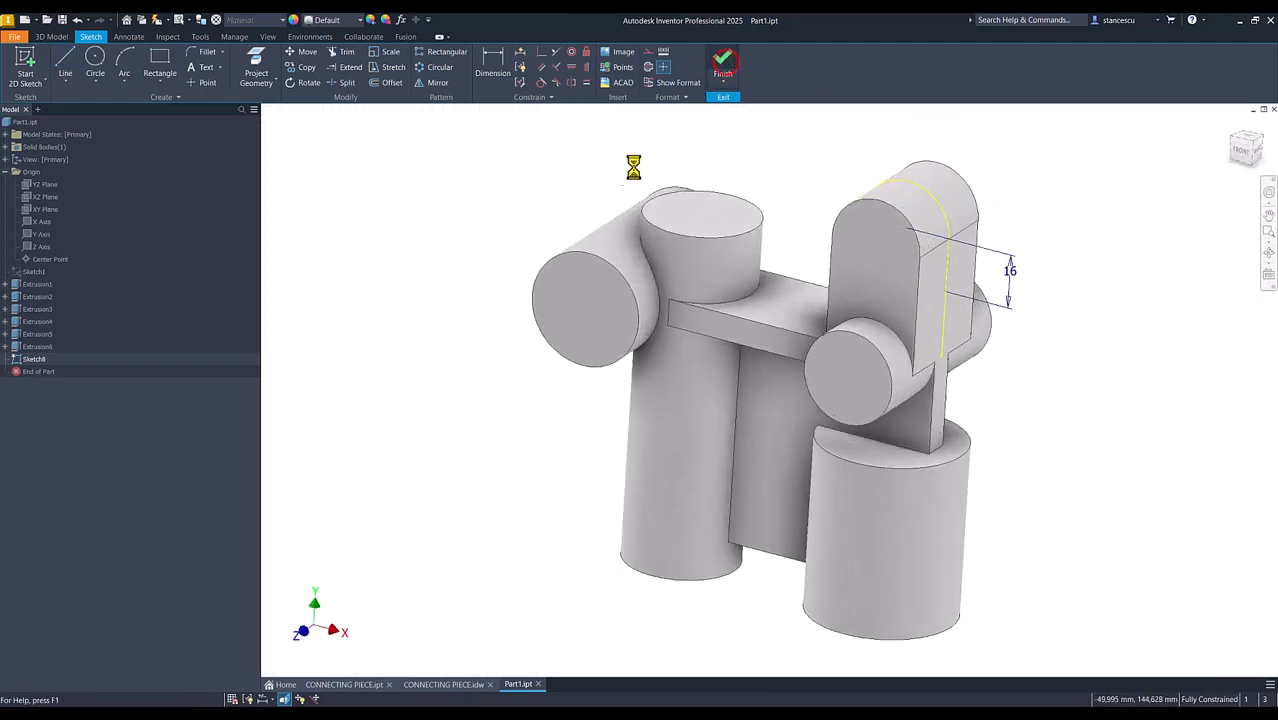
Cut the closed profile symmetrically 14 mm through the middle of the lug to form a fork
click(66, 64)
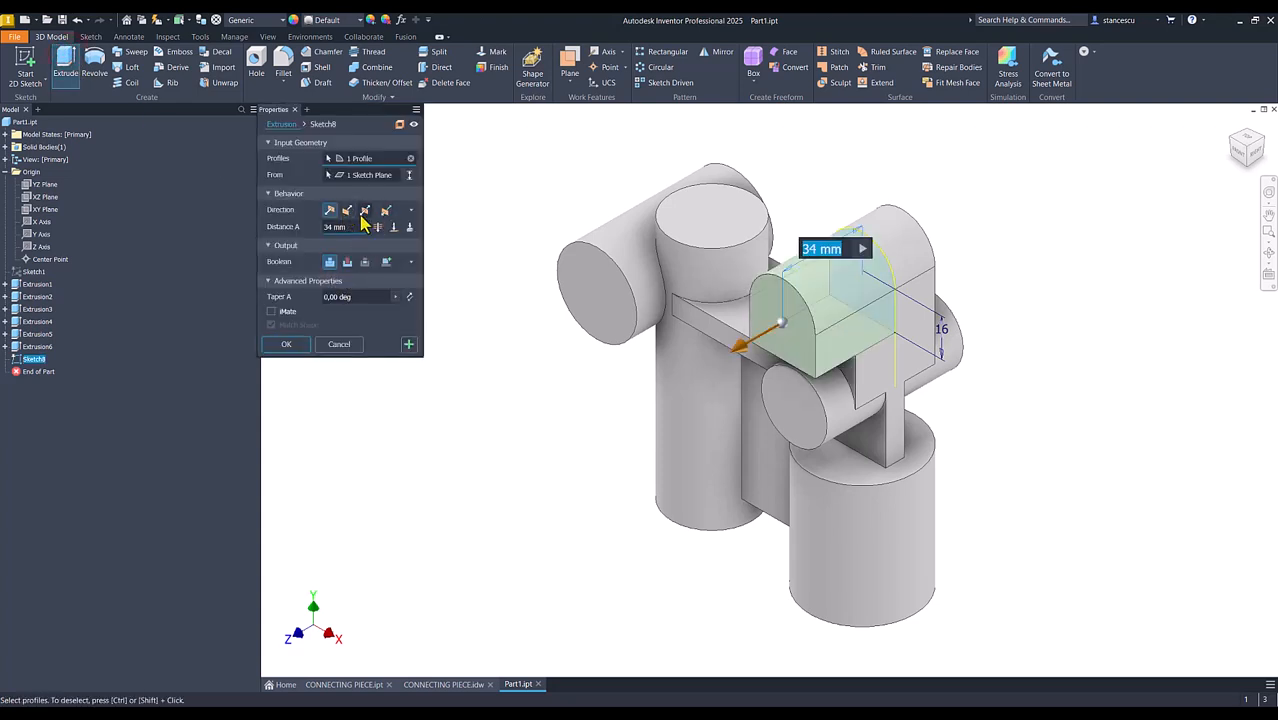
click(365, 211)
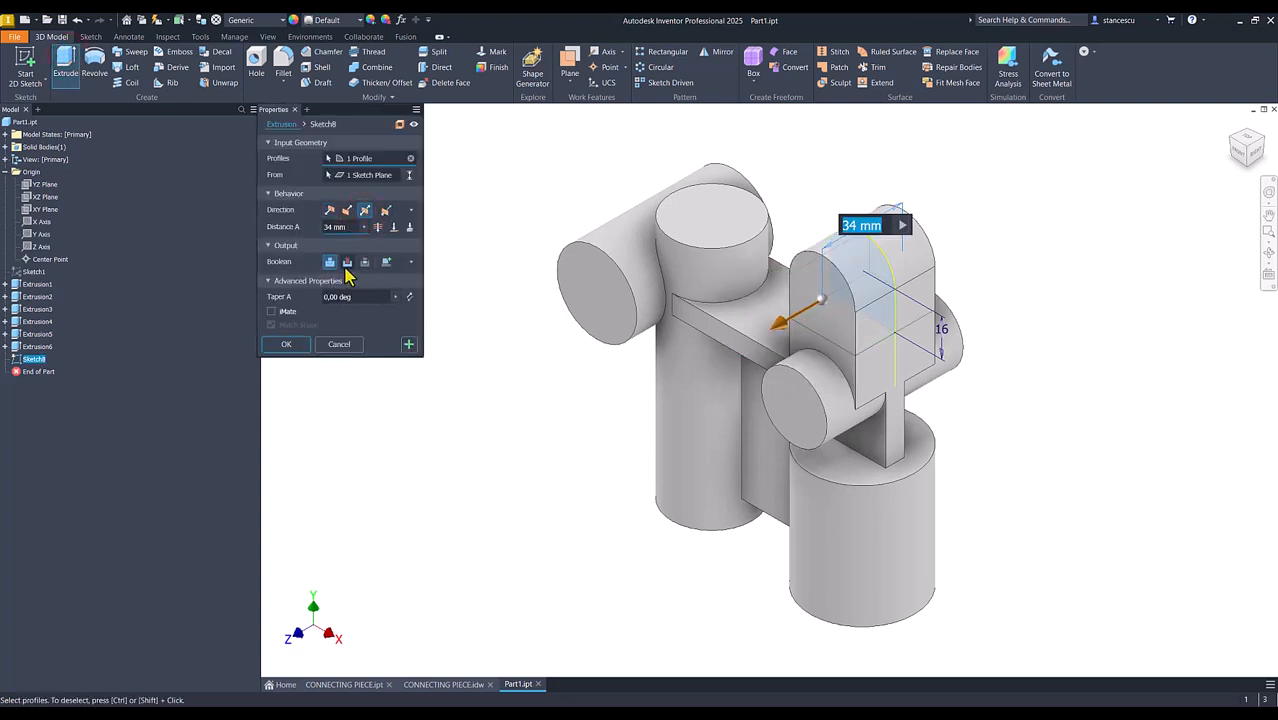
click(347, 262)
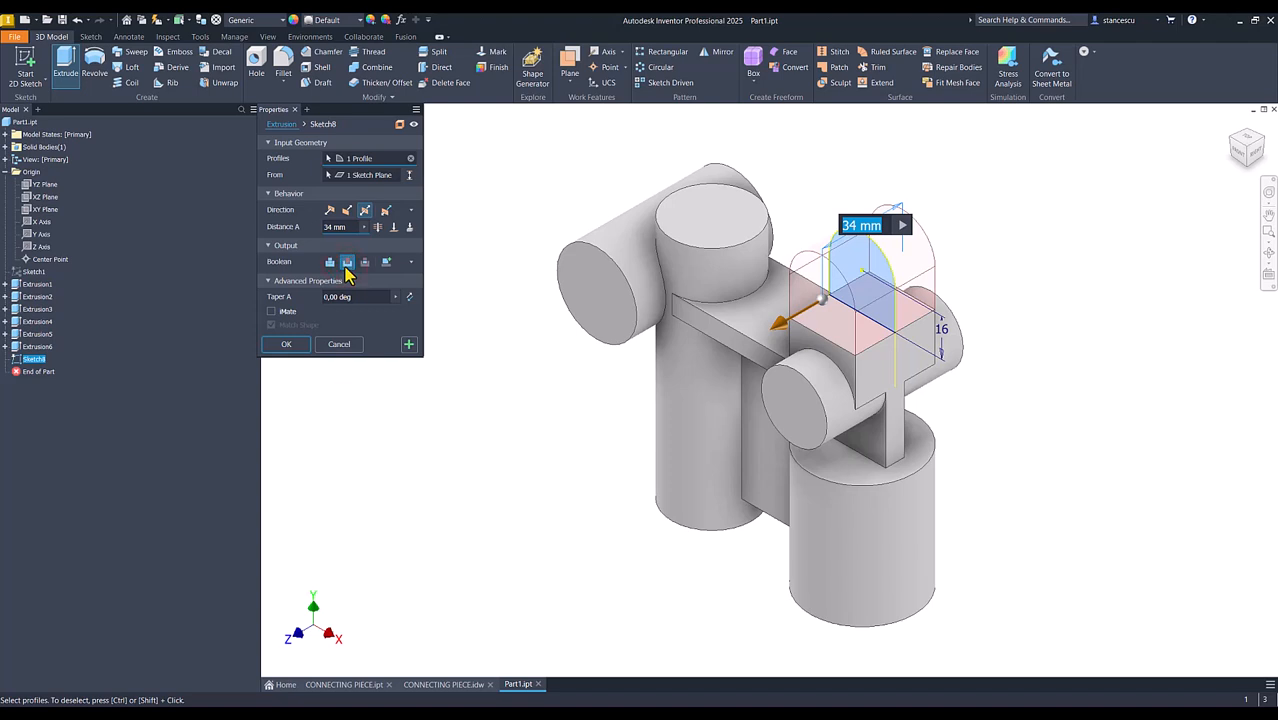
text(14)
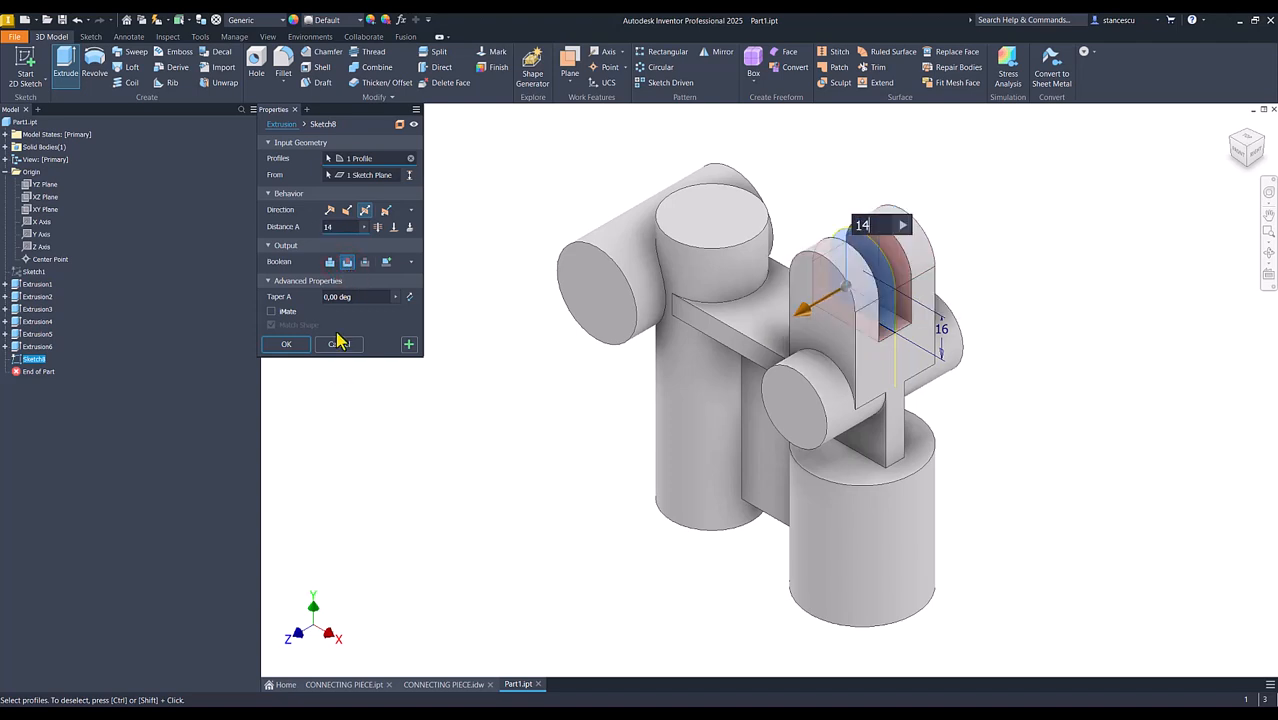
click(286, 344)
click(491, 385)
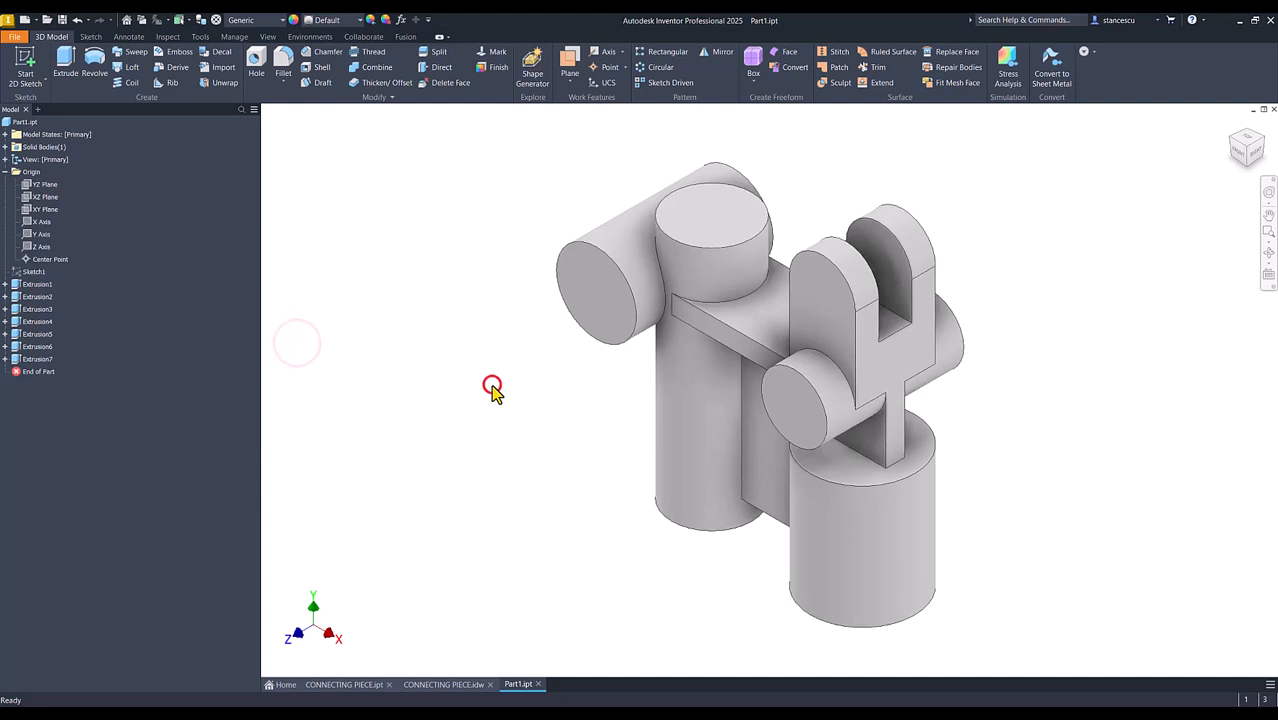
Return the part to its home view and consult the CONNECTING PIECE drawing for the remaining dimensions
key(F6)
click(481, 464)
click(444, 684)
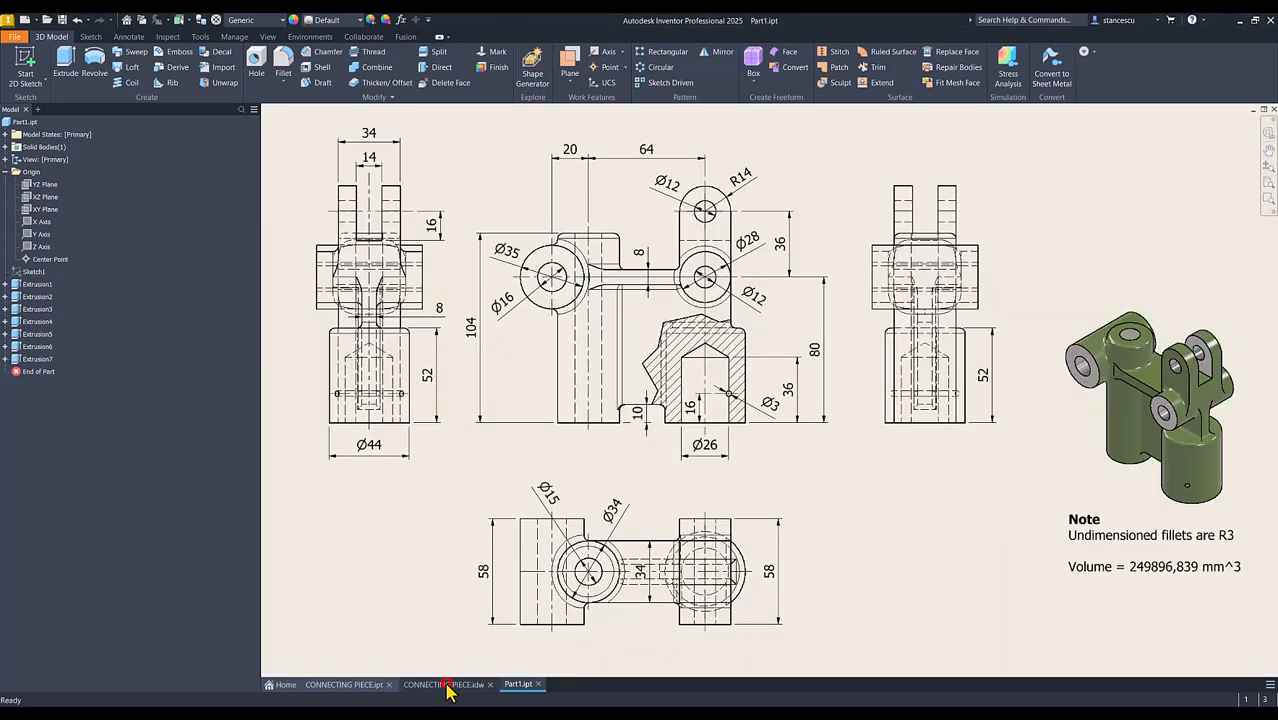
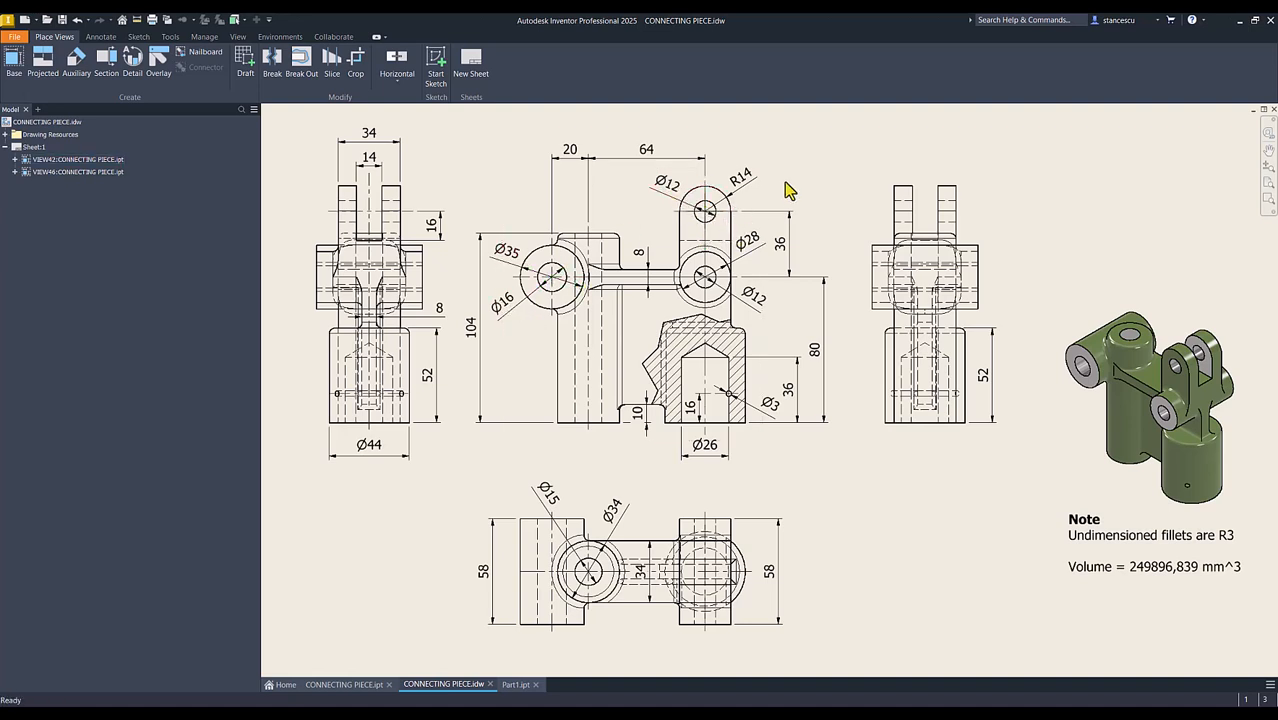
Drill a simple 16 mm through-all hole concentric with the end face of the horizontal cylinder beside the tall column
click(516, 685)
click(396, 311)
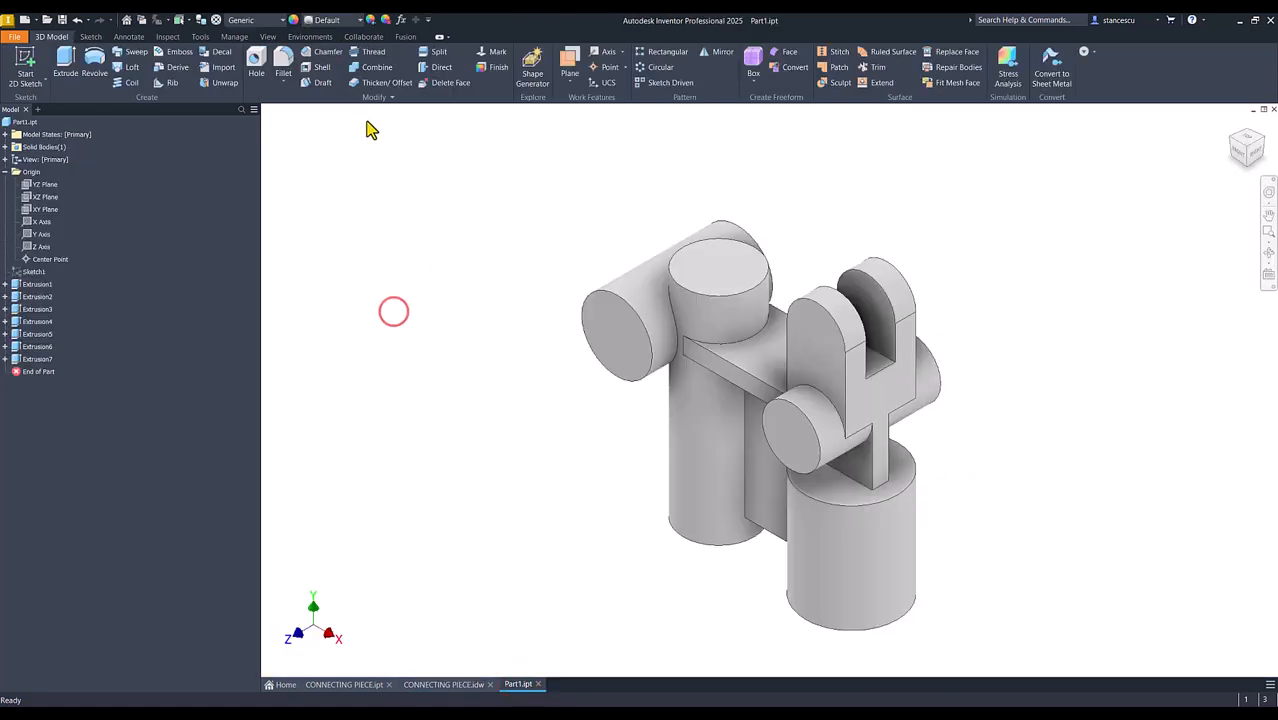
click(256, 66)
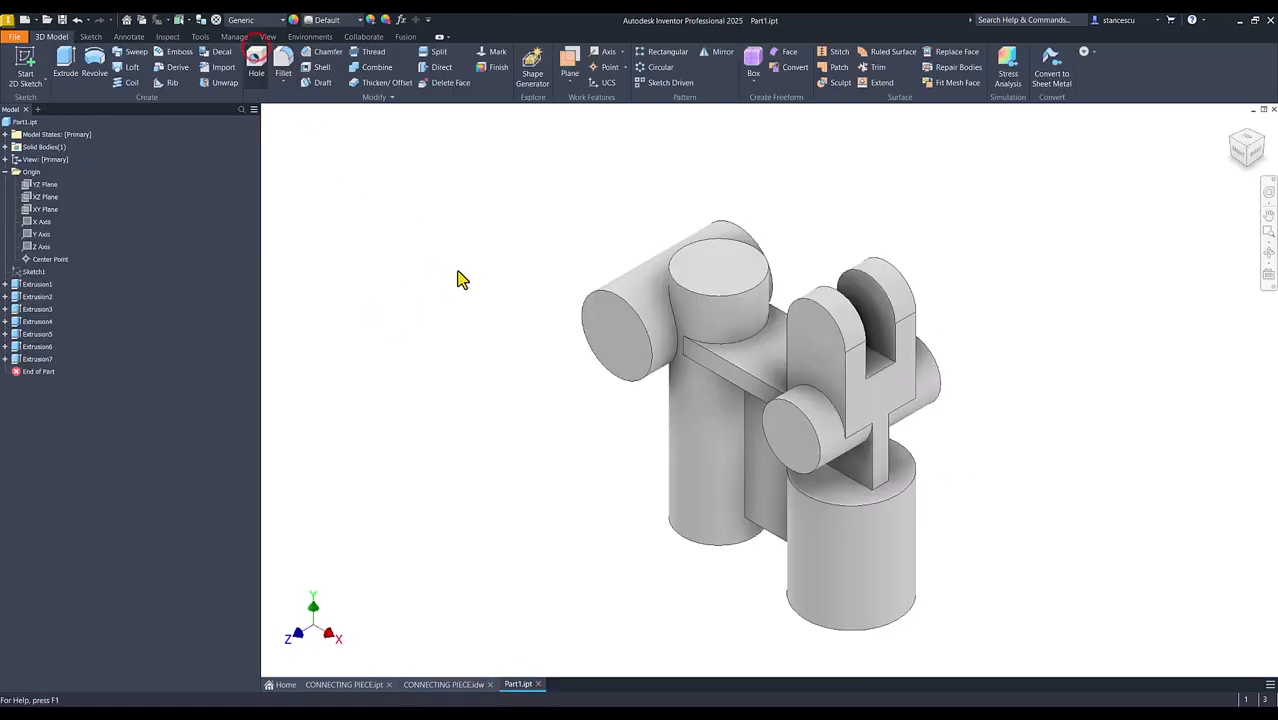
click(617, 335)
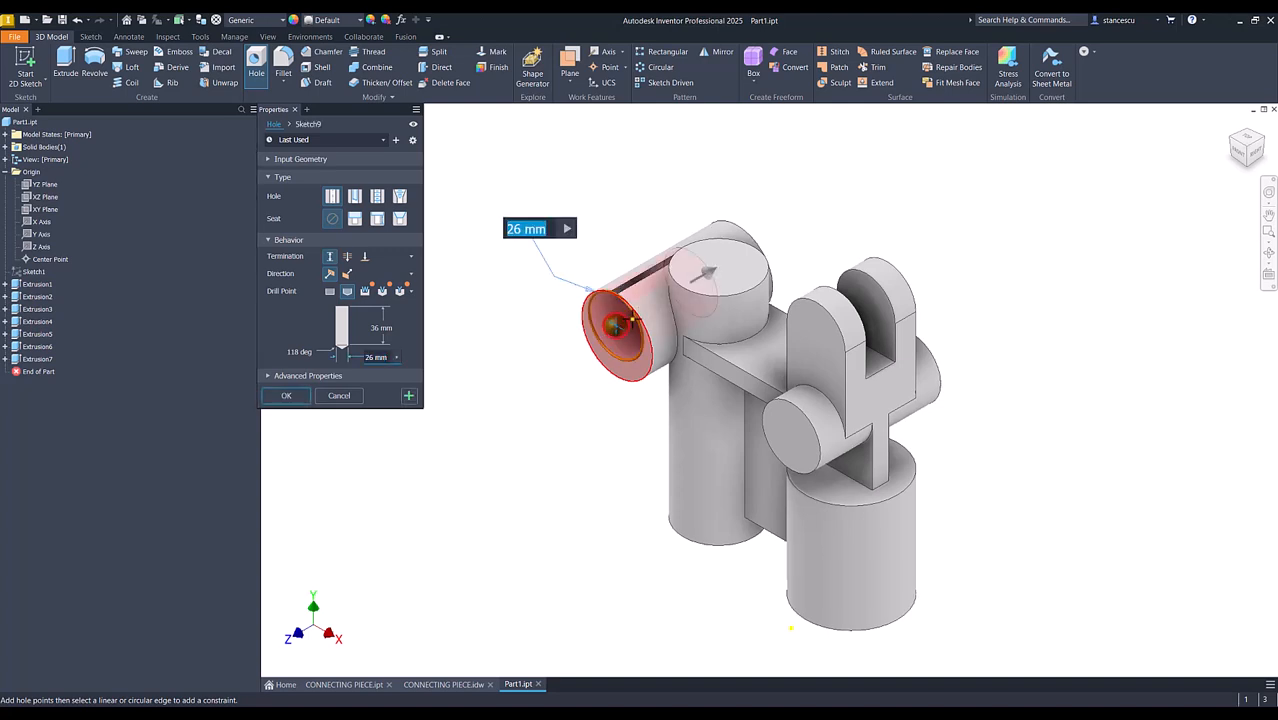
click(651, 347)
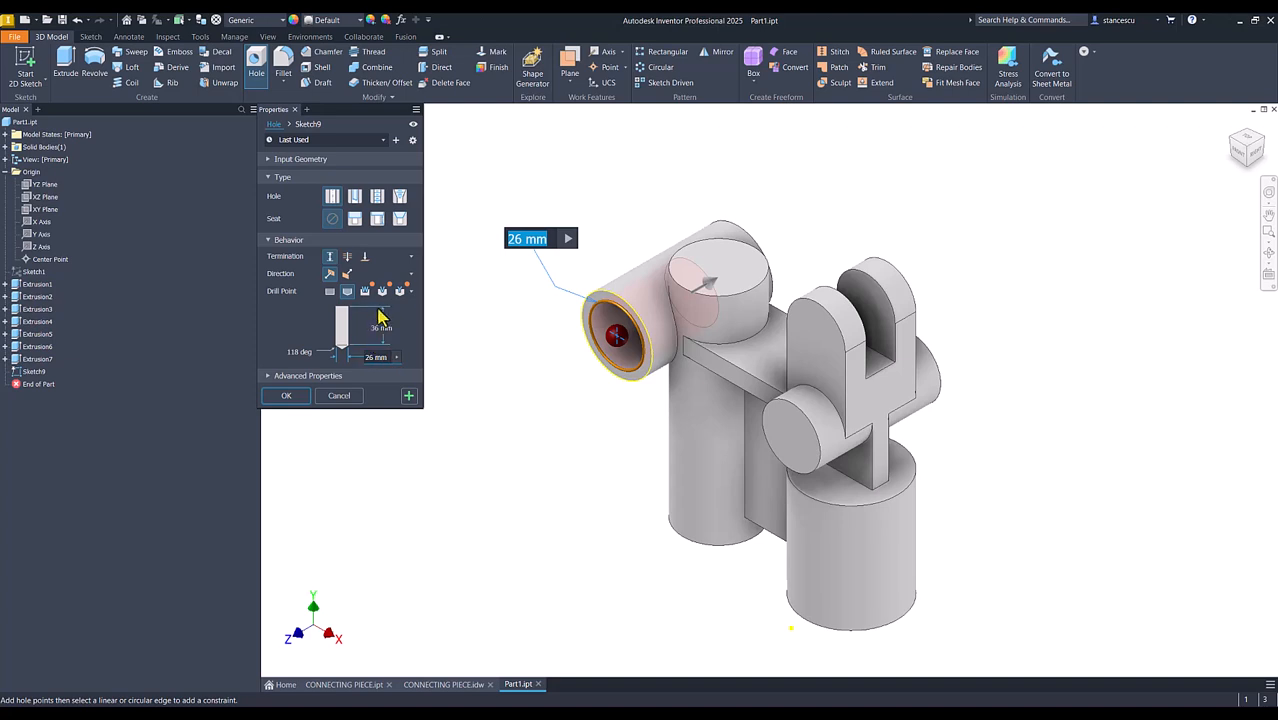
click(347, 257)
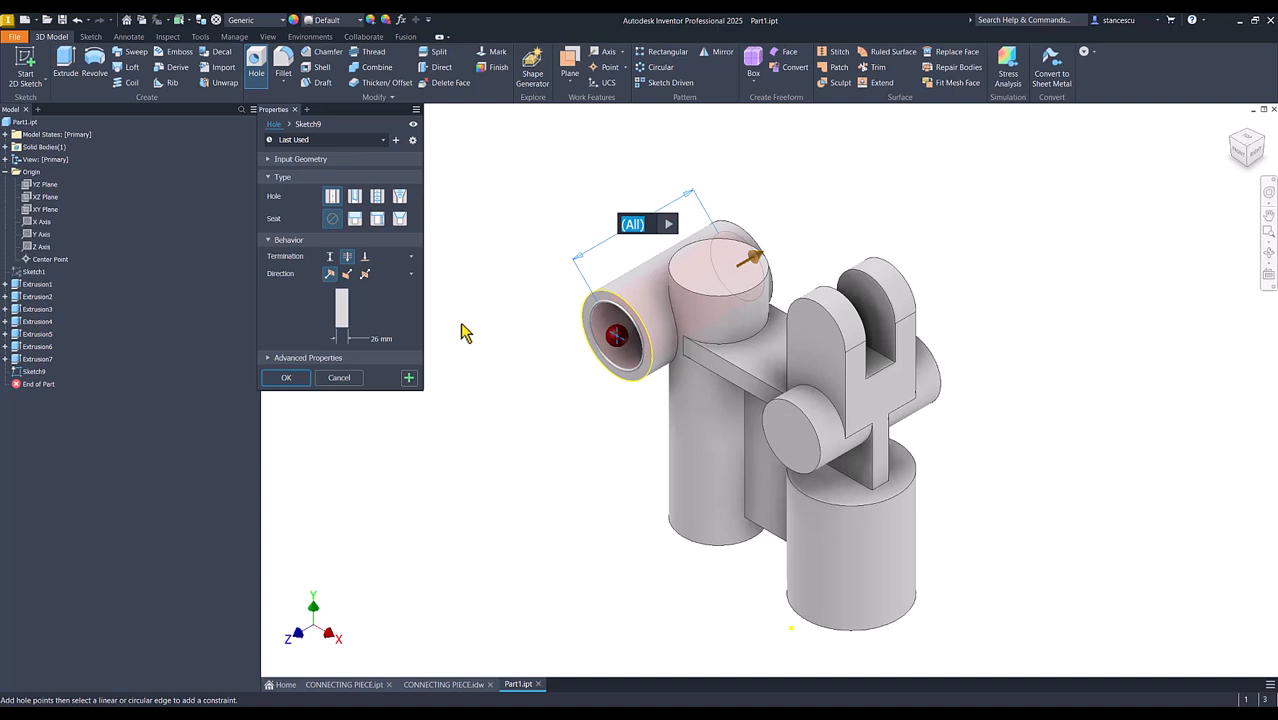
click(376, 340)
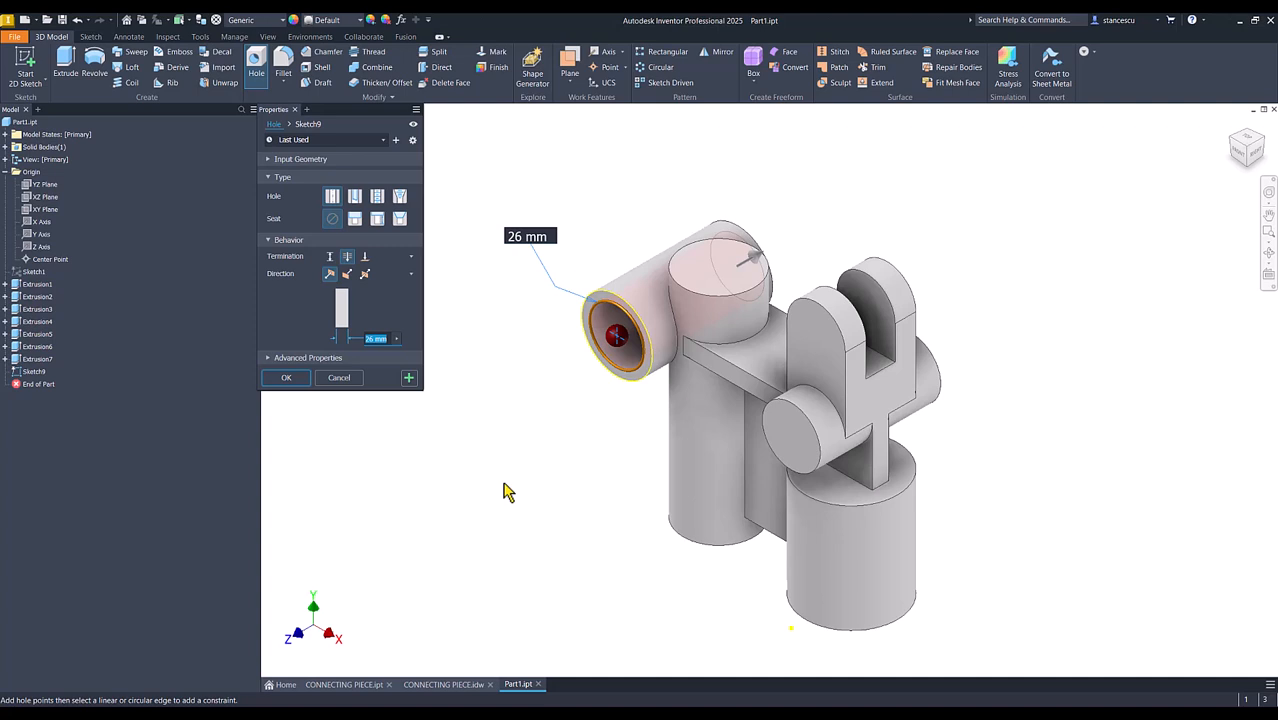
text(16)
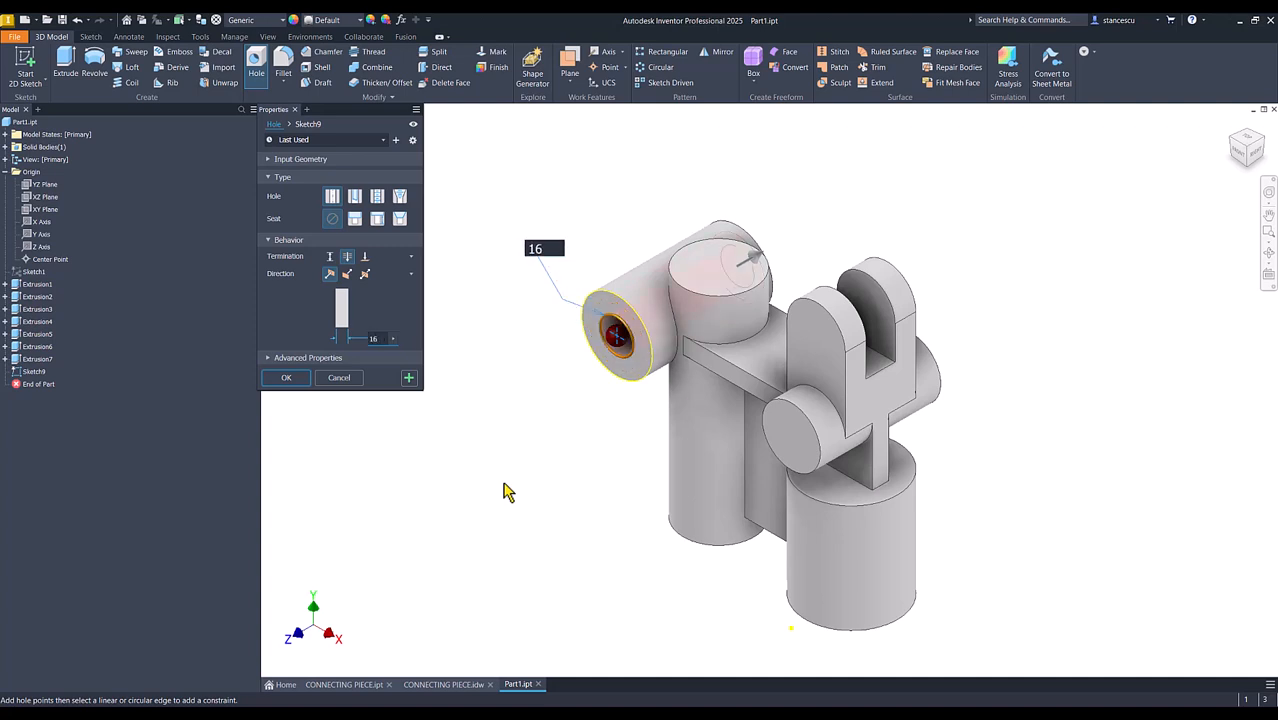
click(410, 381)
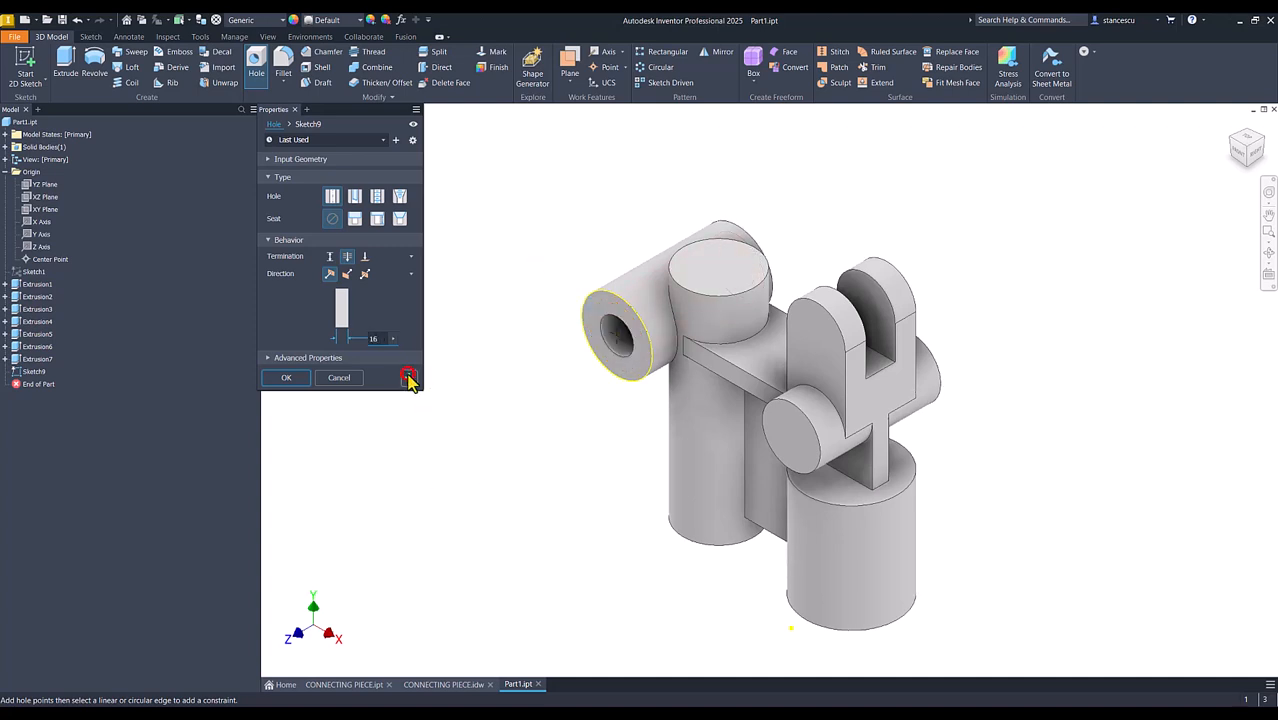
Drill 12 mm through-all holes concentric with the cross cylinder below the fork and with the rounded top of the fork ears
click(802, 433)
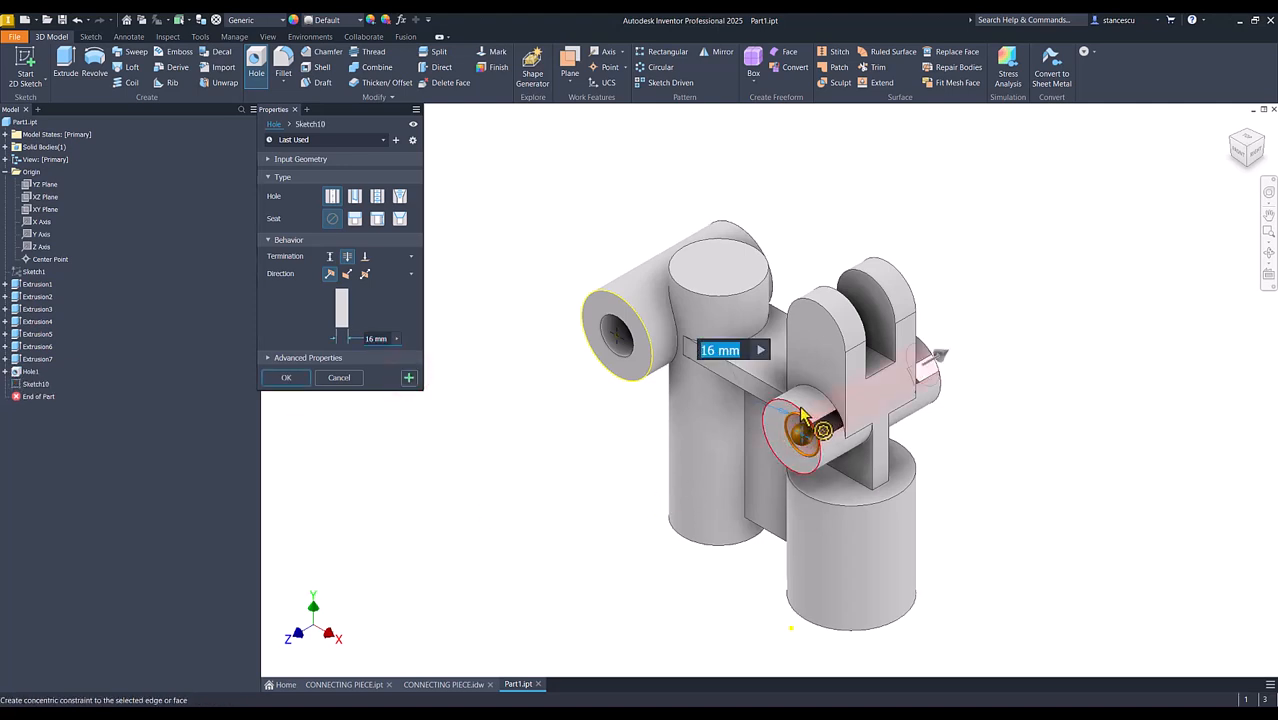
click(799, 413)
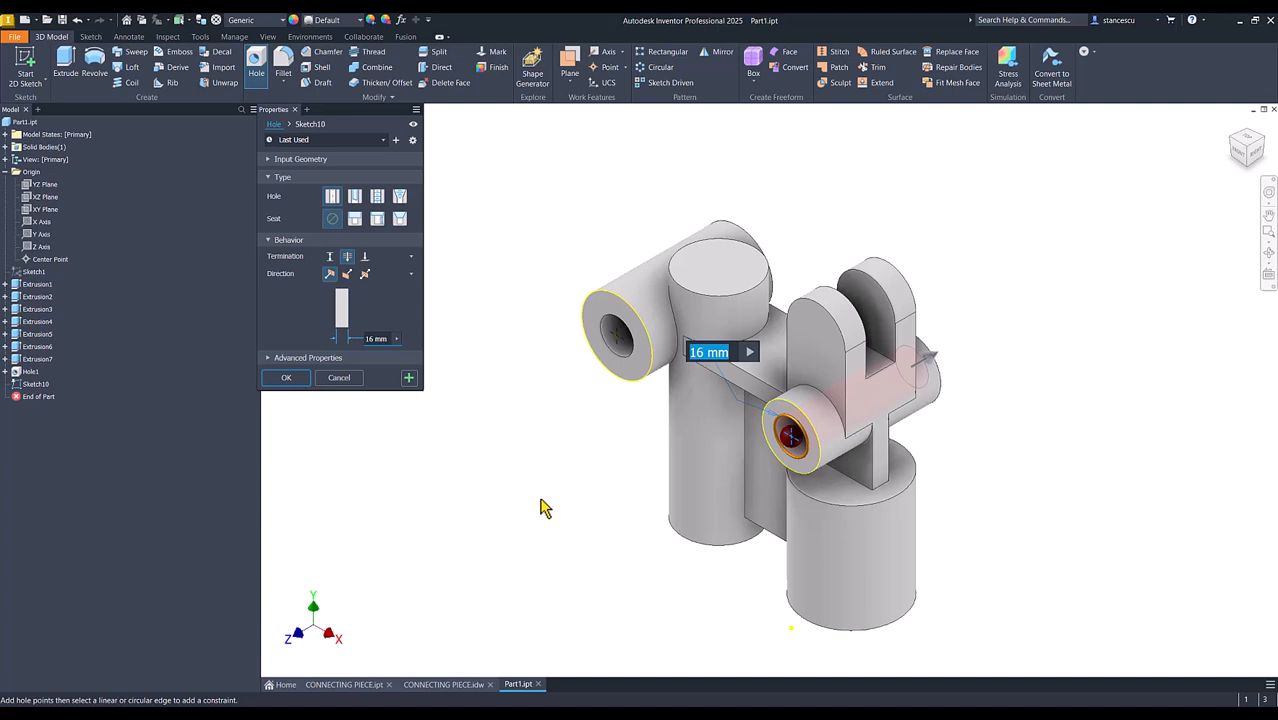
text(12)
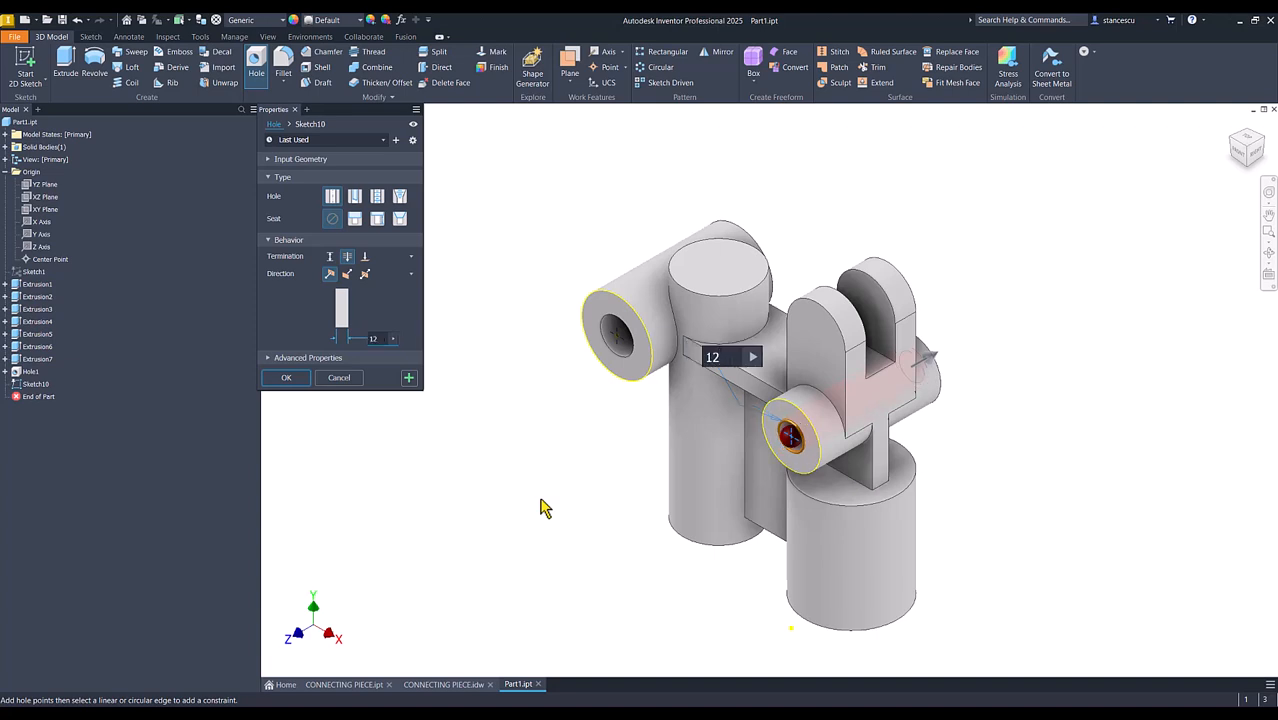
click(410, 378)
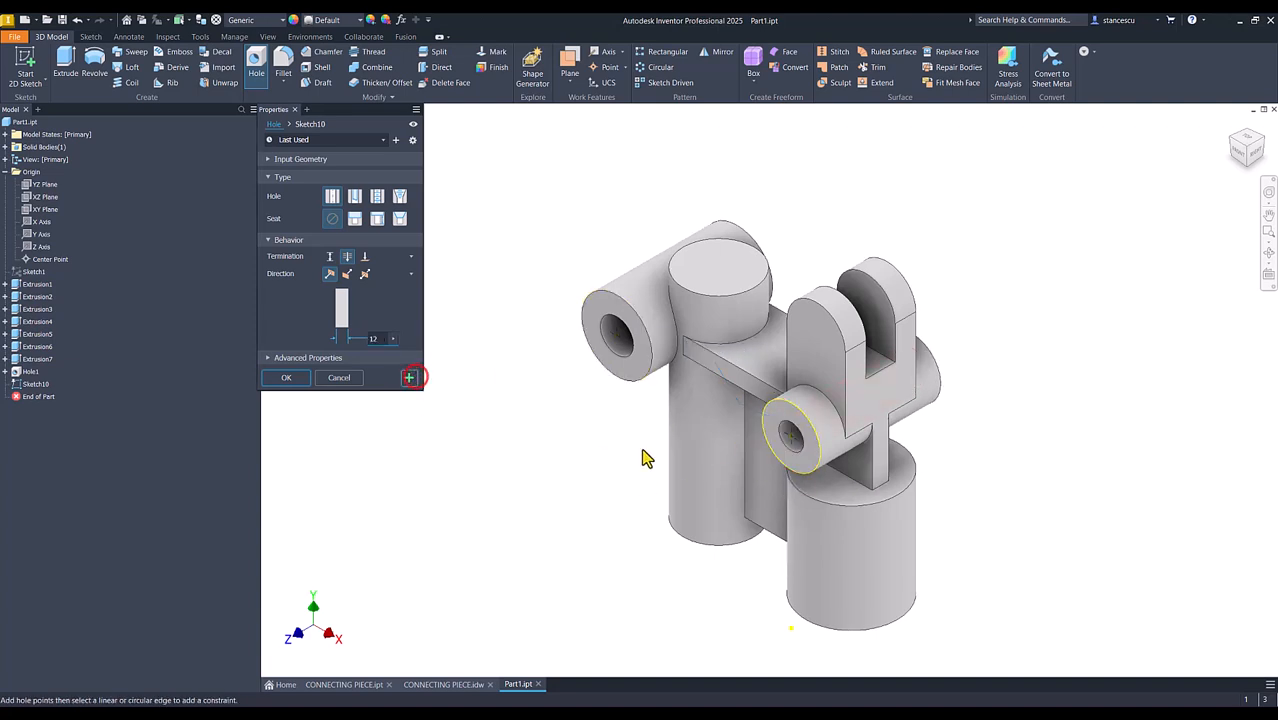
click(825, 338)
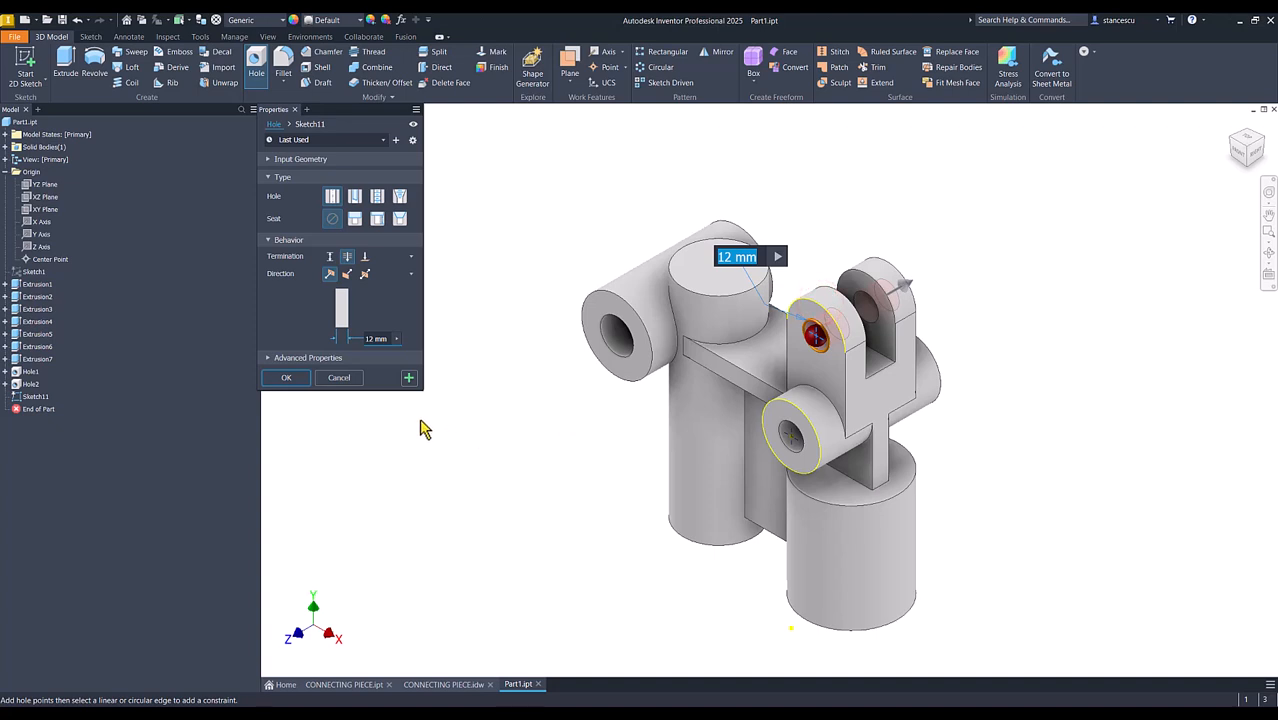
click(286, 378)
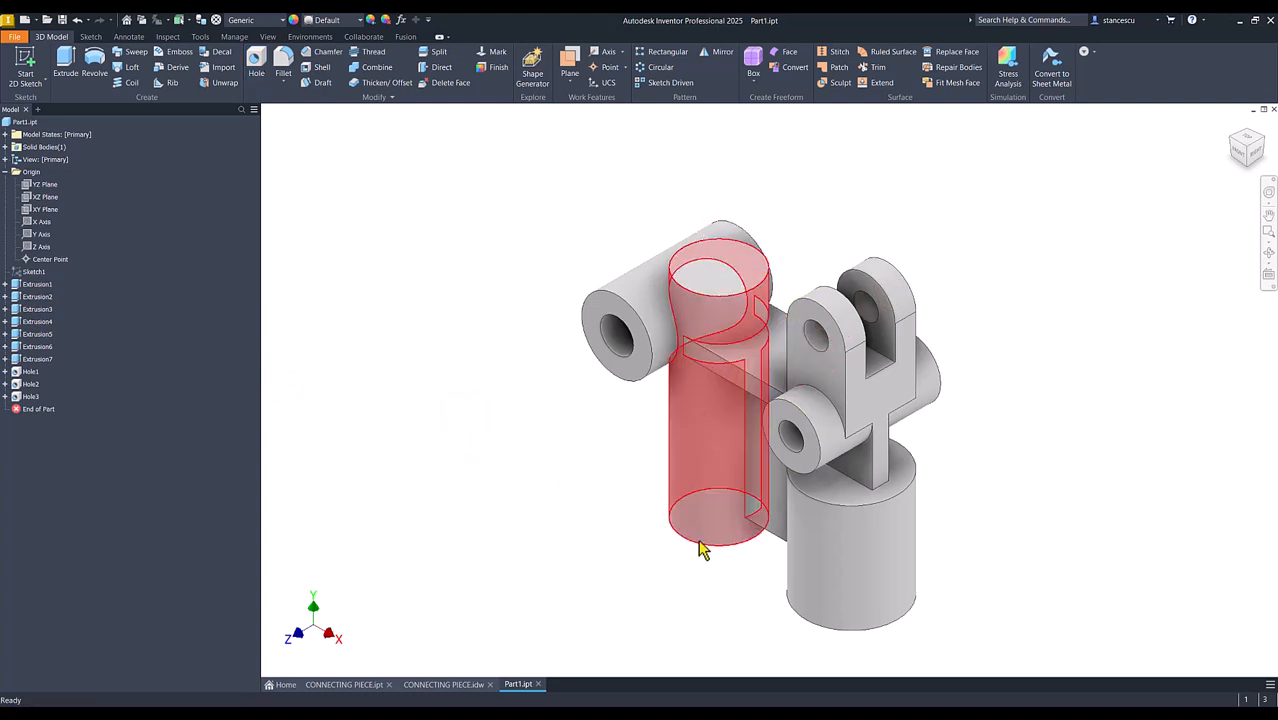
Check the drawing and drill a 15 mm through-all hole concentric with the tall vertical cylinder's top face
click(452, 686)
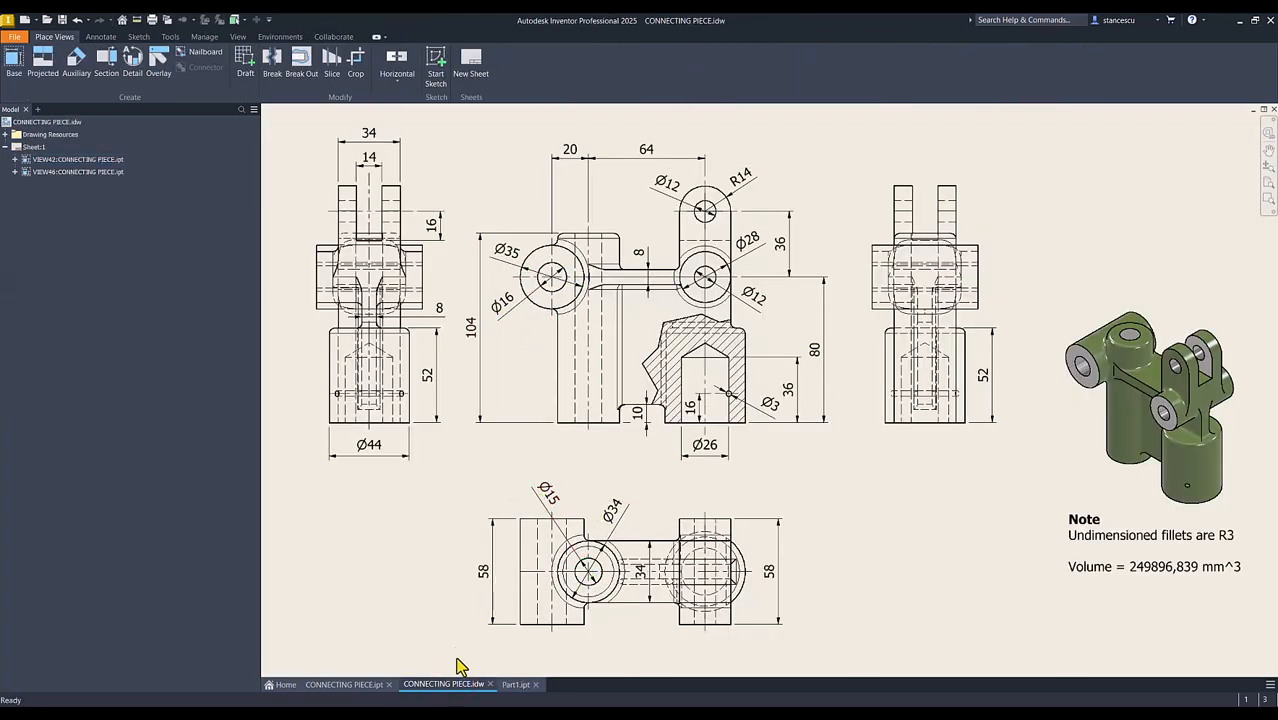
click(525, 686)
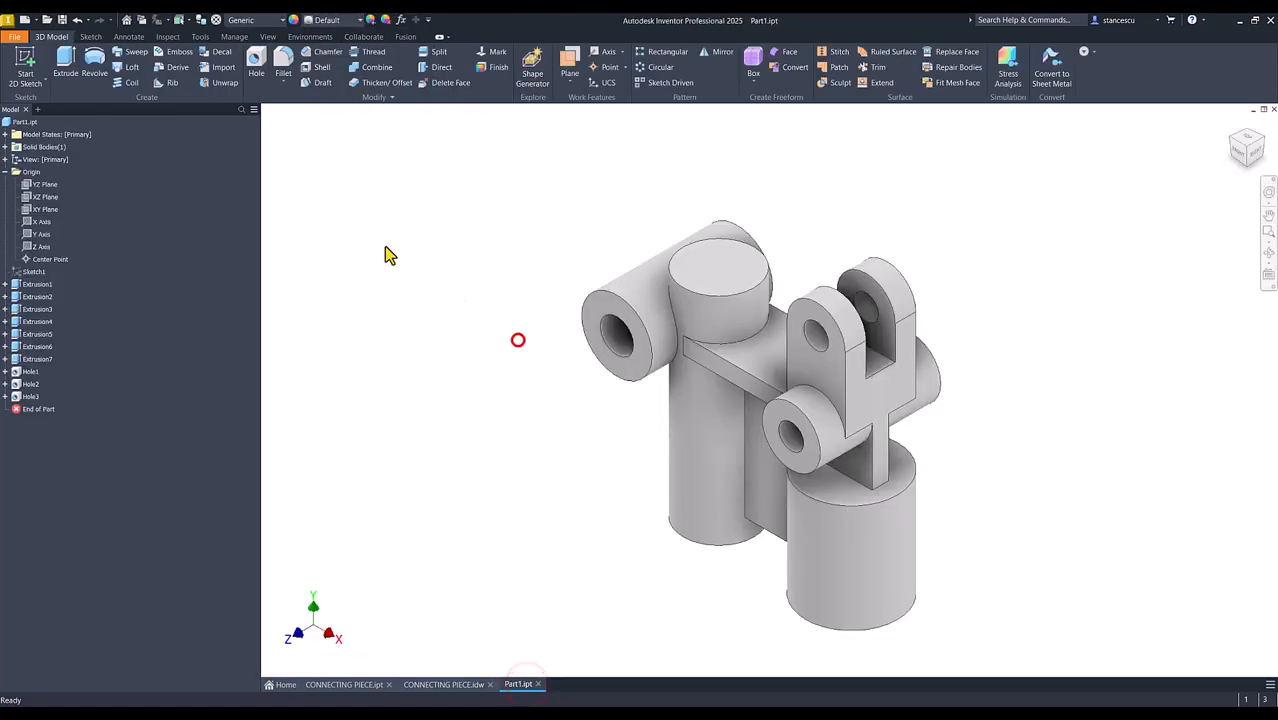
click(260, 62)
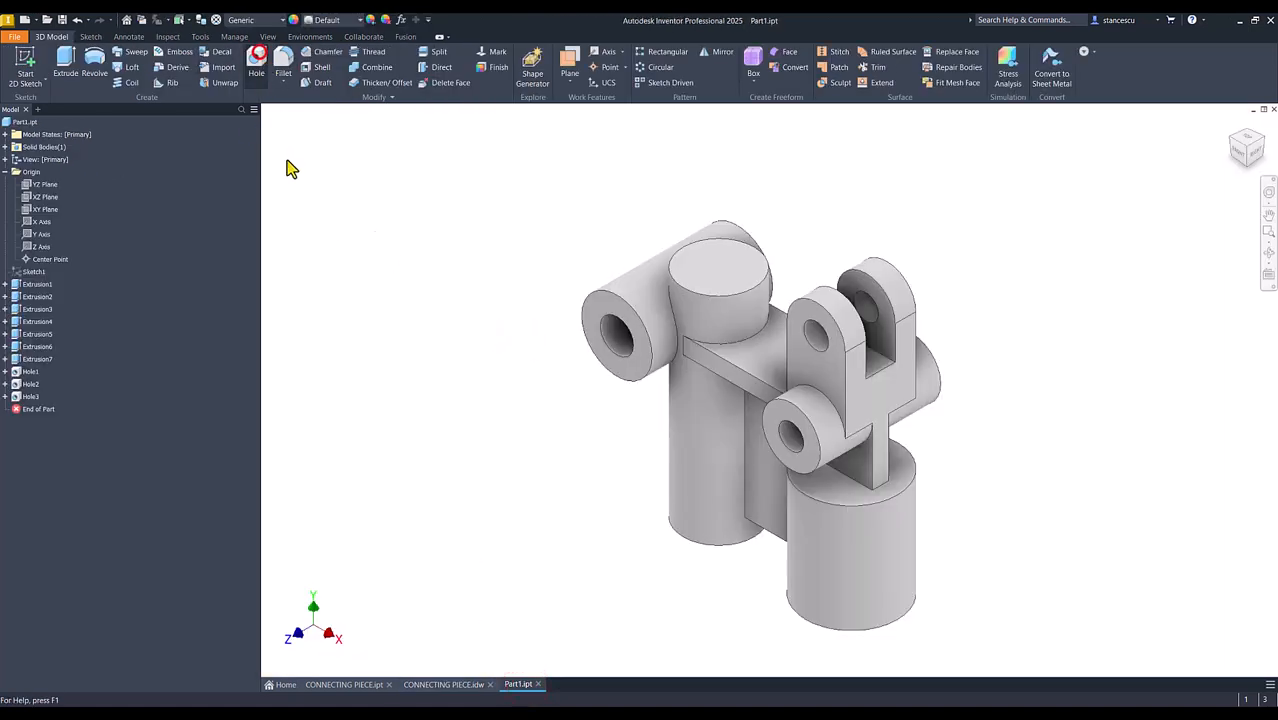
click(761, 288)
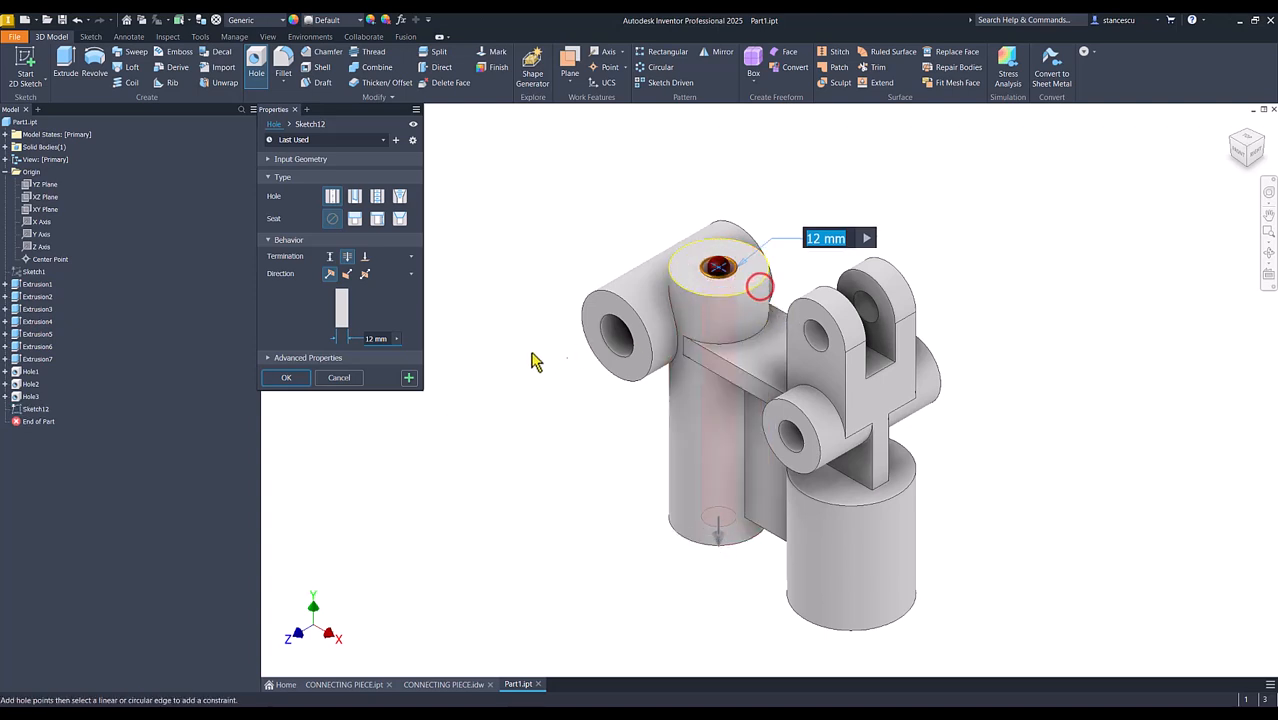
click(376, 340)
text(15)
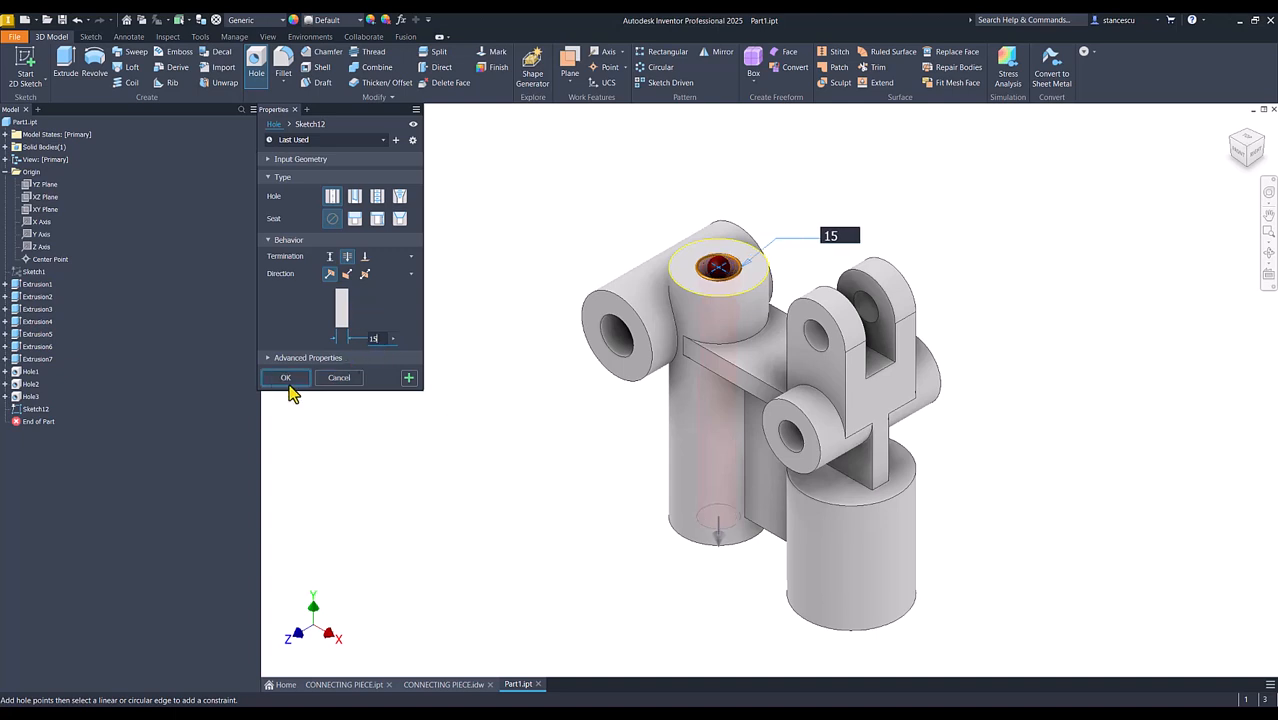
click(288, 378)
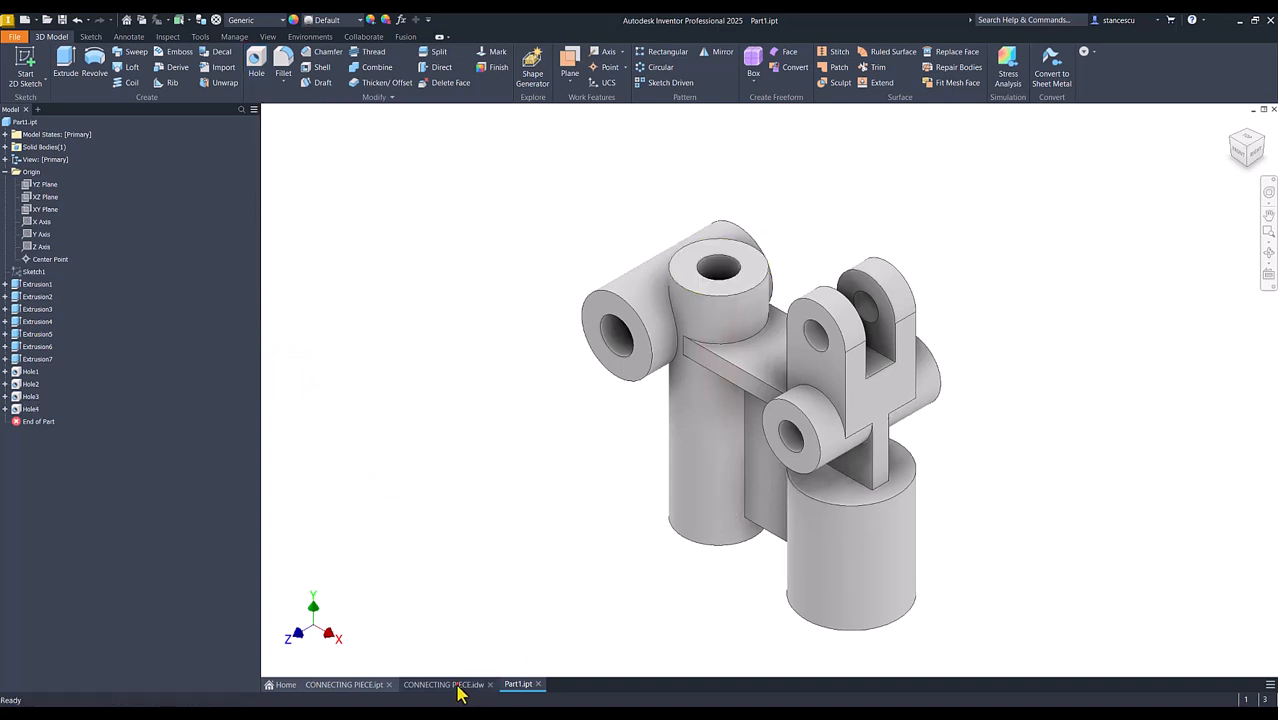
Check the drawing and place a distance-terminated hole concentric with the bottom face of the short, wide vertical cylinder
click(457, 686)
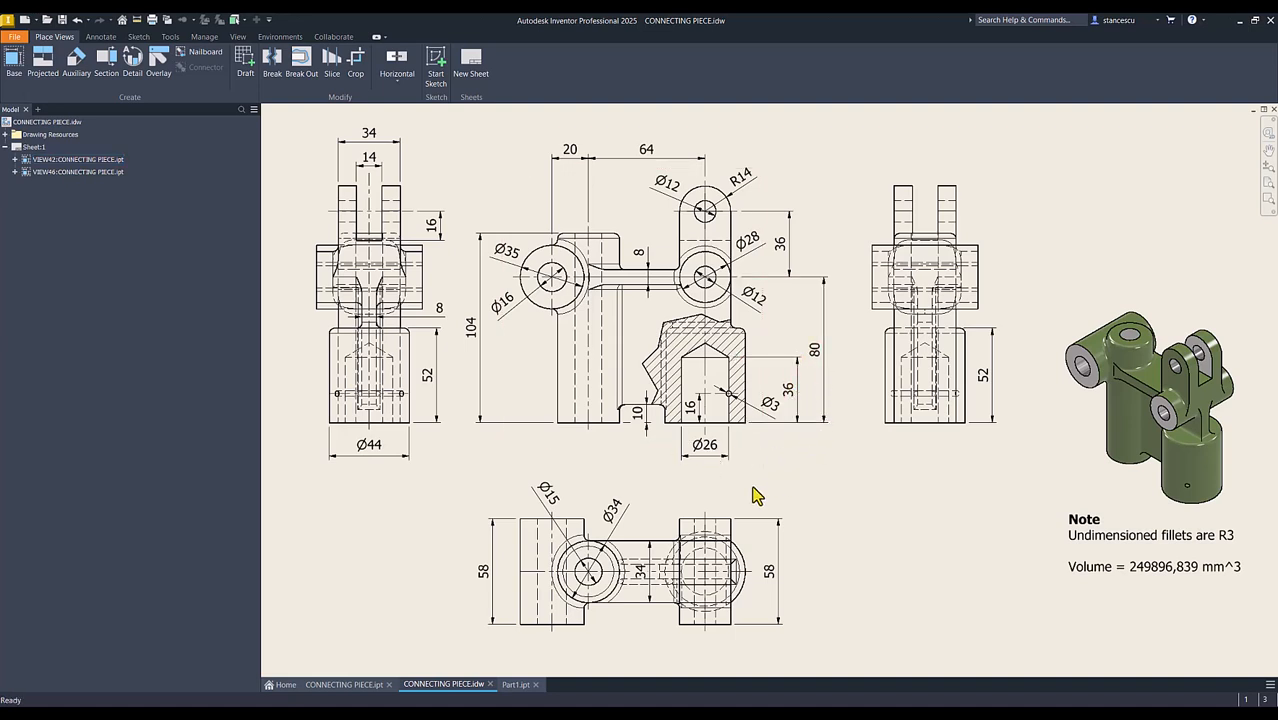
click(515, 685)
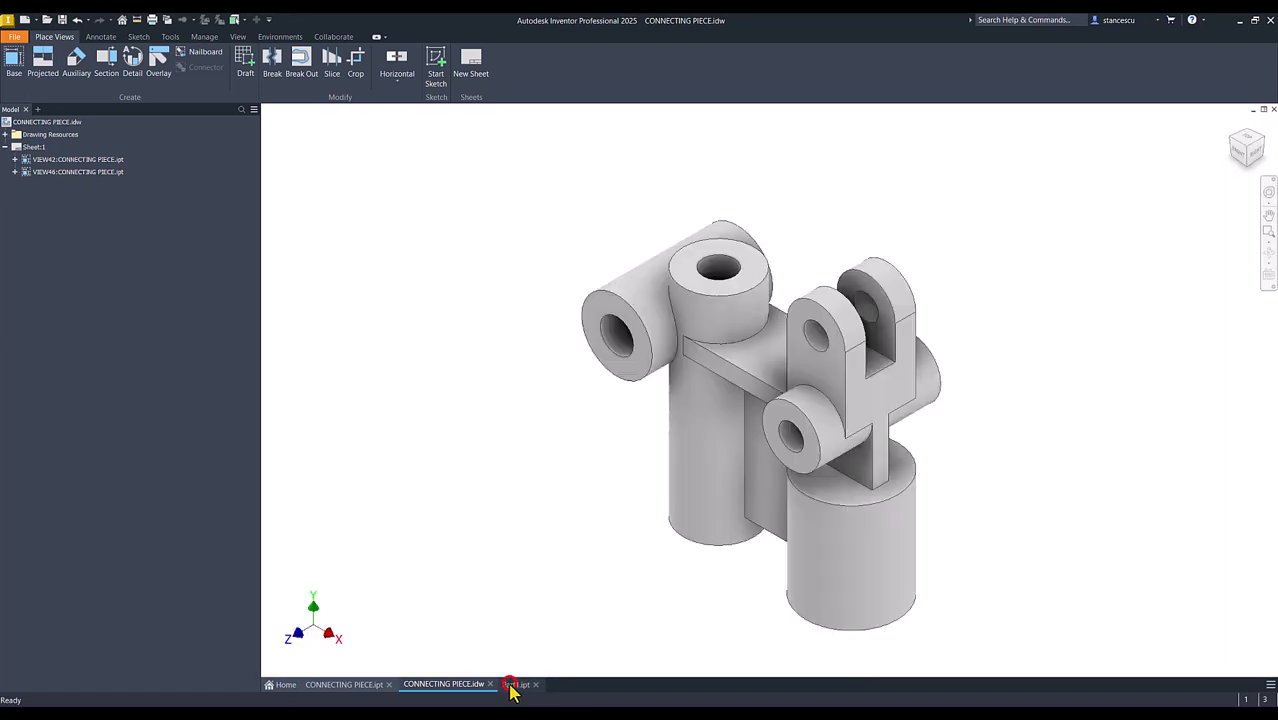
click(256, 64)
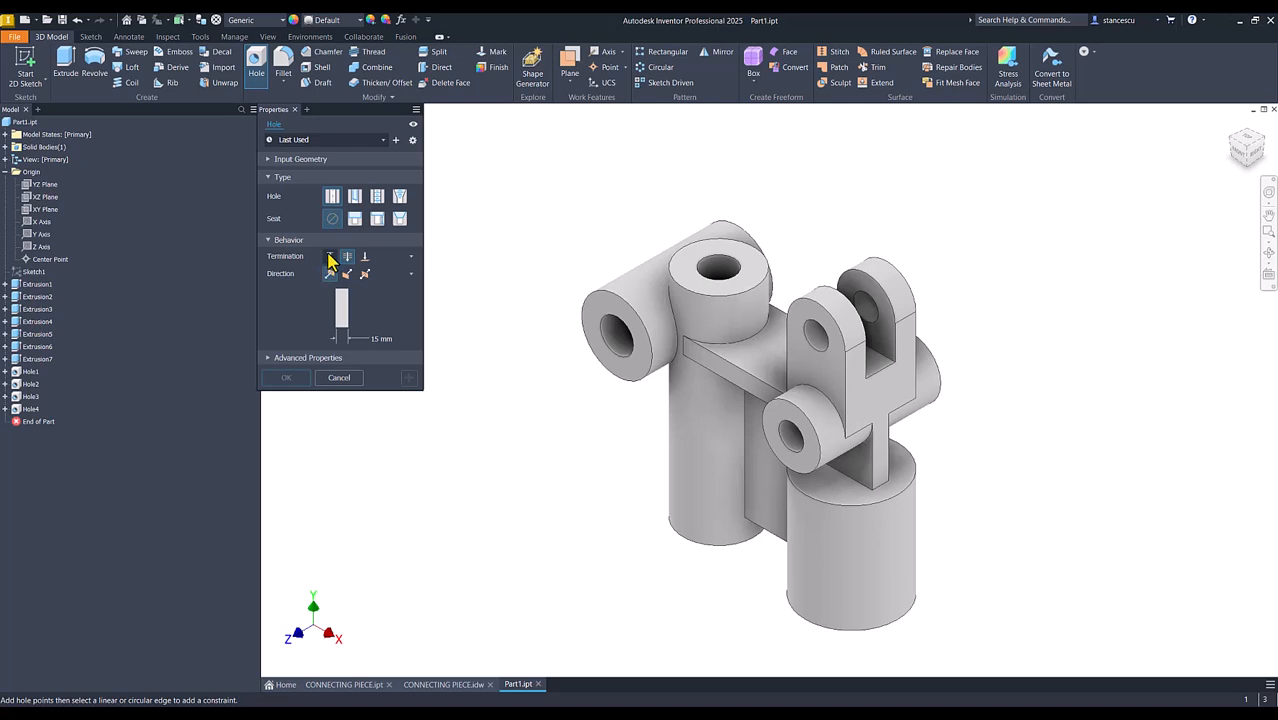
click(330, 257)
shift+middle_drag(540, 402, 822, 610)
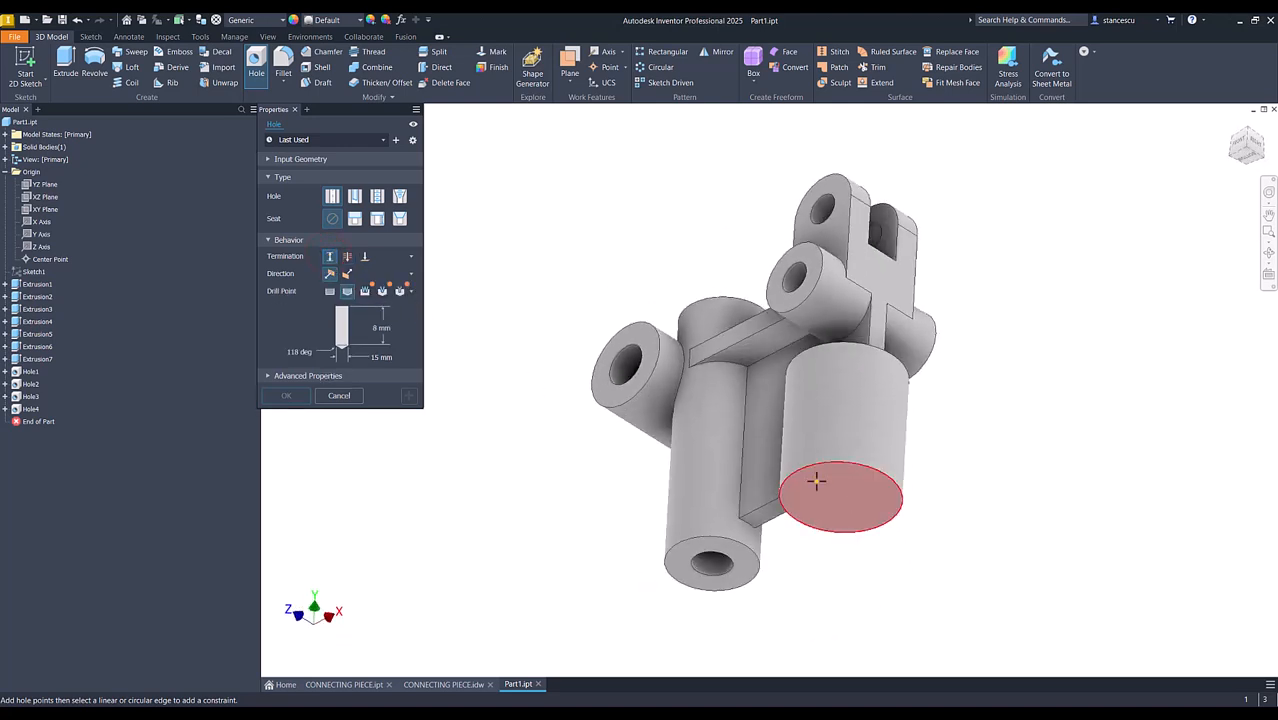
click(815, 481)
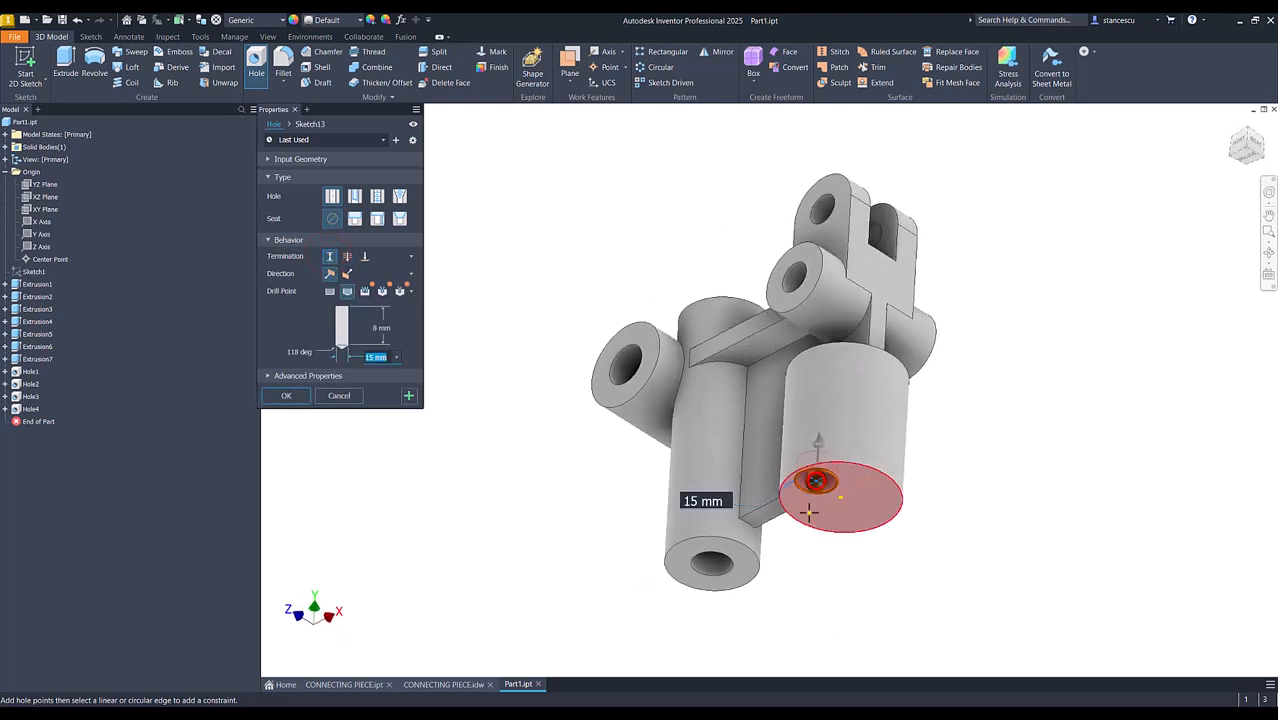
click(896, 489)
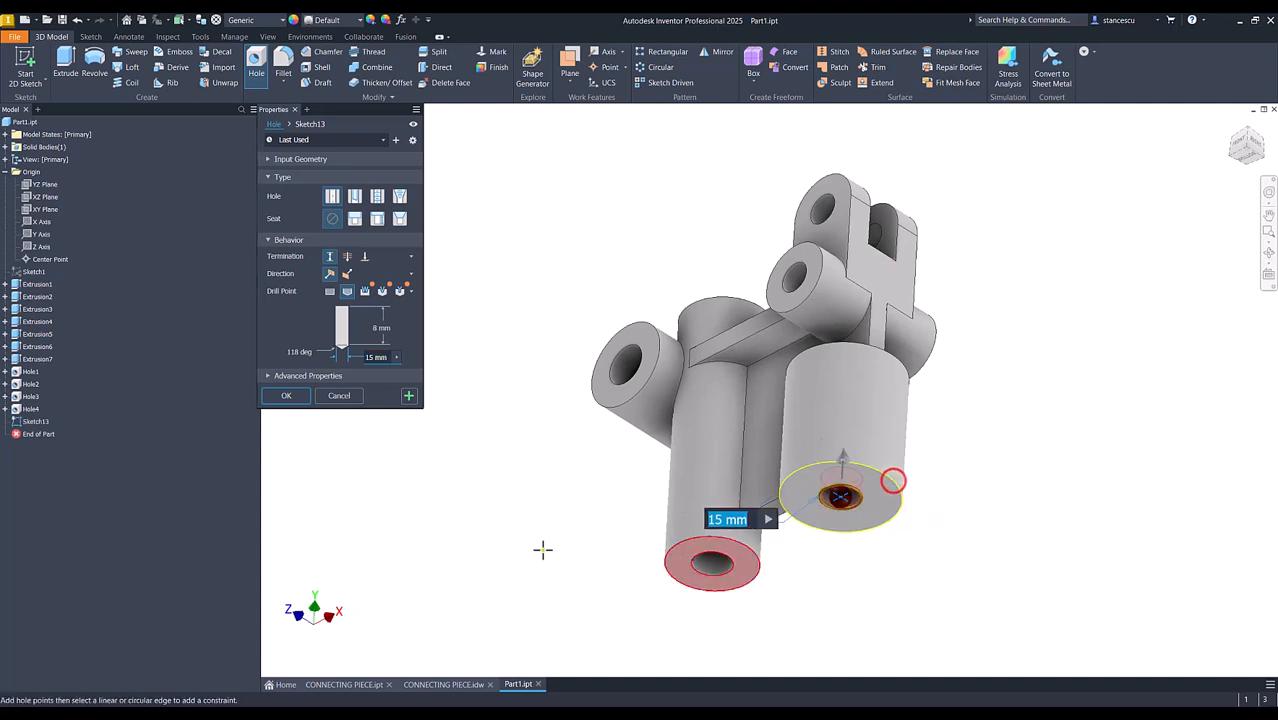
Set the bottom hole to 26 mm diameter and 36 mm depth, create it and return to the home view
click(379, 358)
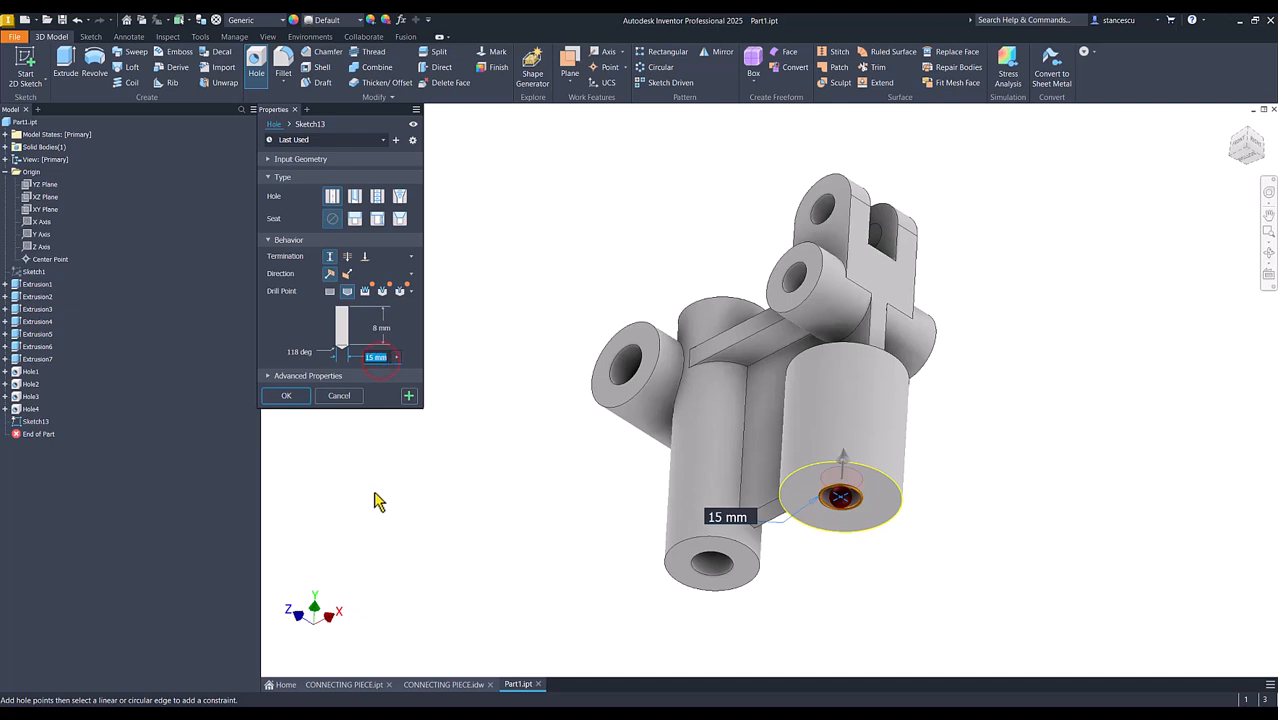
text(26)
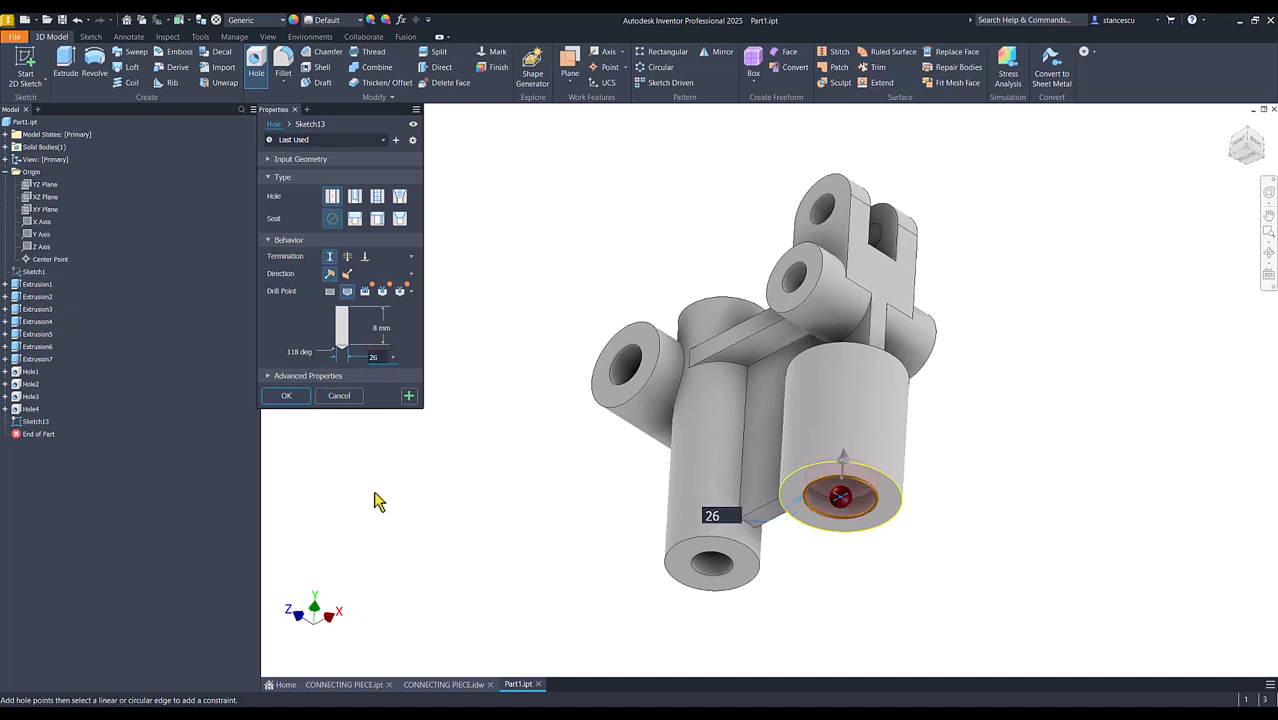
click(386, 334)
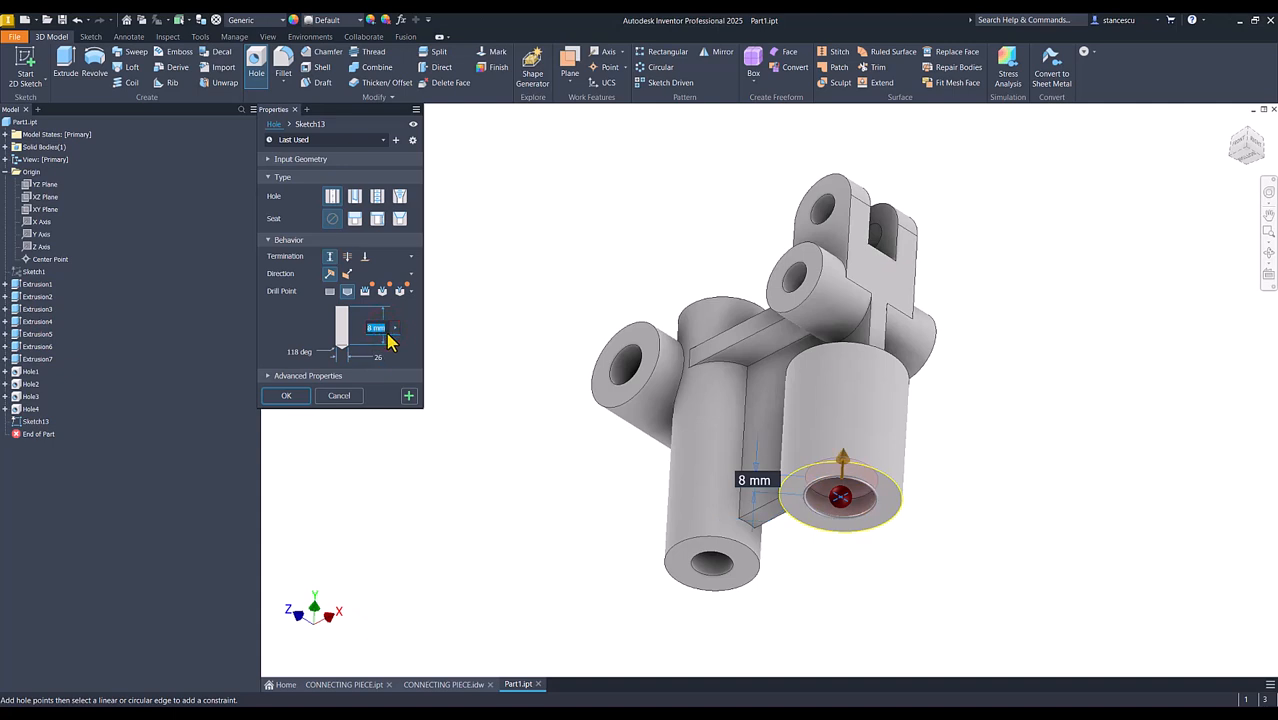
text(36)
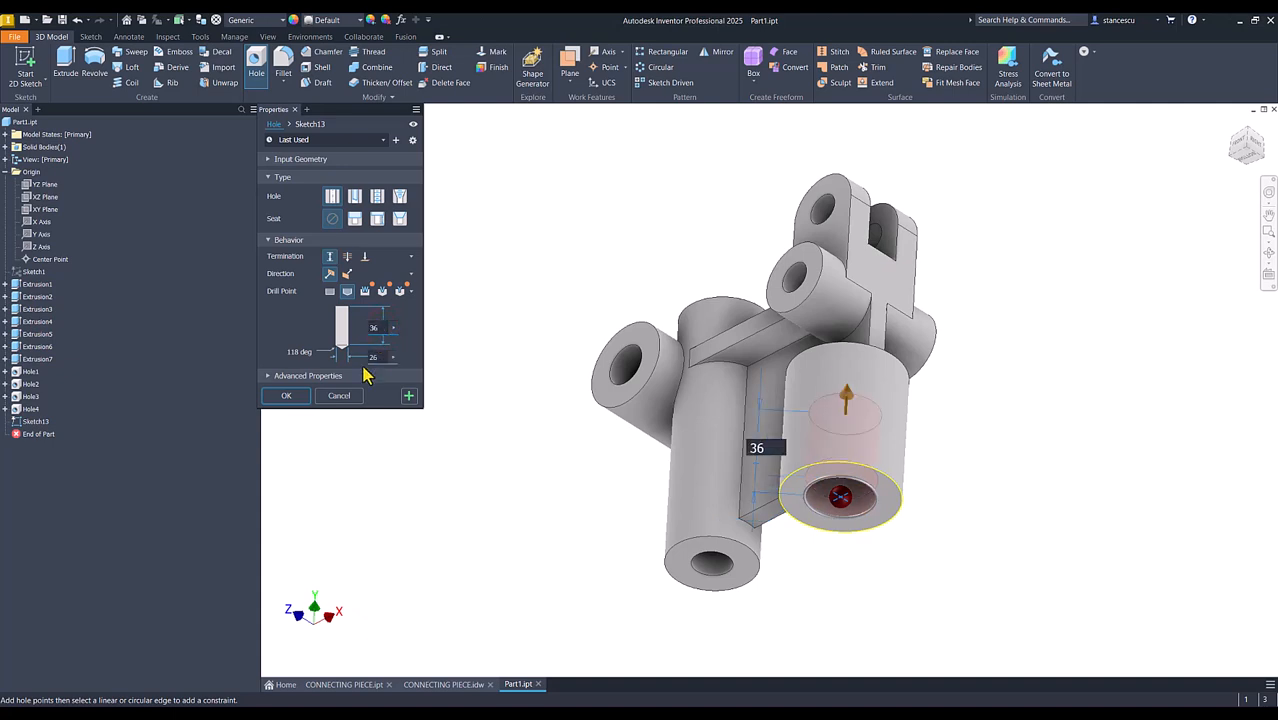
click(298, 395)
shift+middle_drag(873, 588, 875, 515)
key(F6)
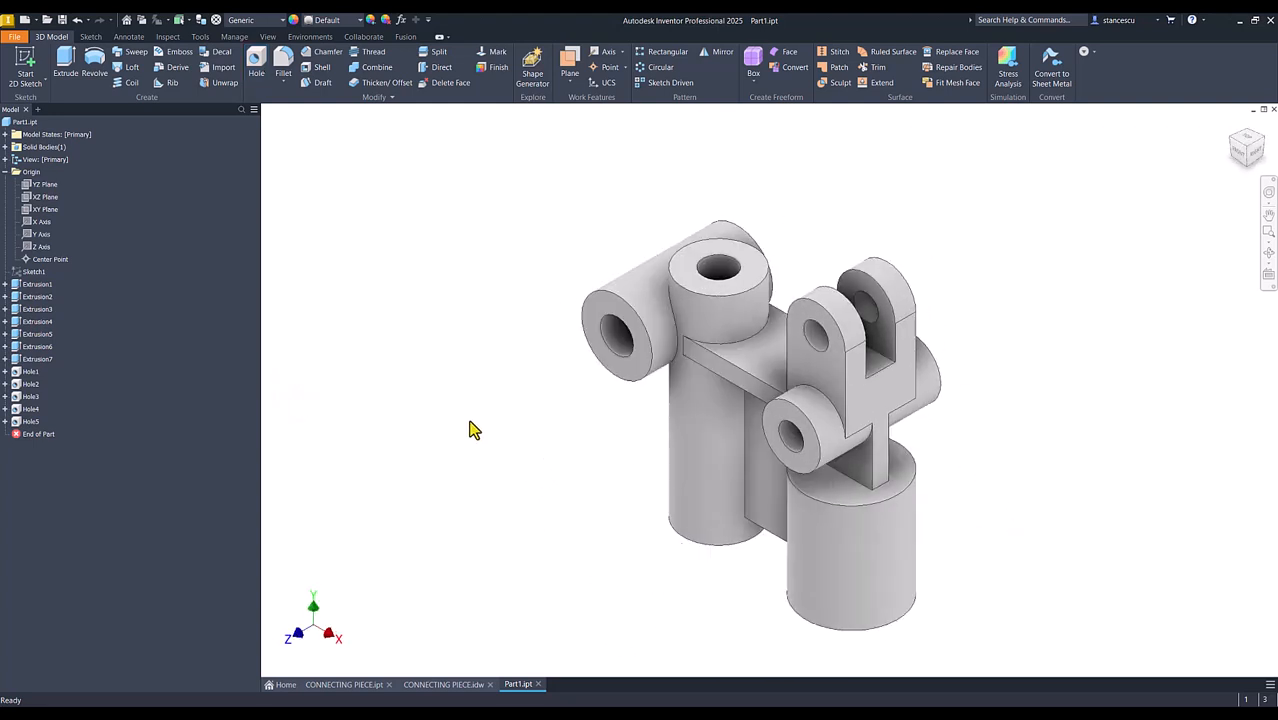
Examine the small Ø3 cross hole and its height dimension in the CONNECTING PIECE drawing, and return to Part1
click(445, 685)
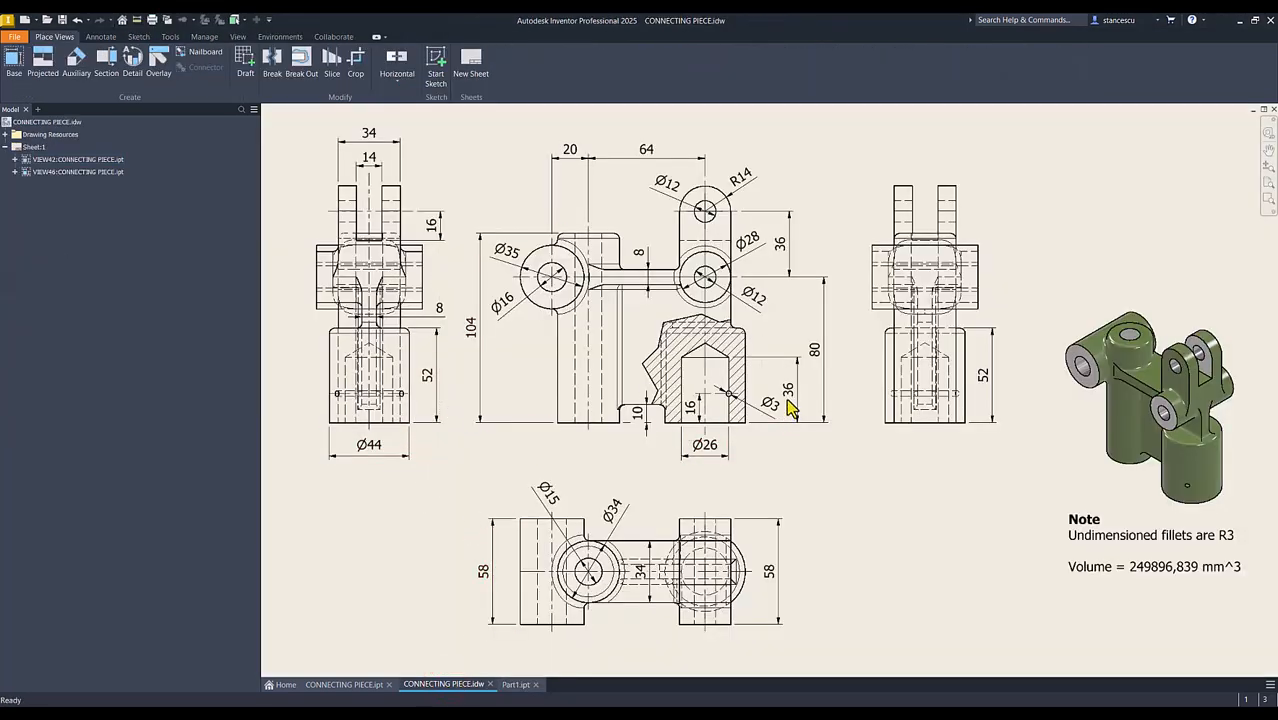
click(737, 398)
scroll(737, 400, up, 3)
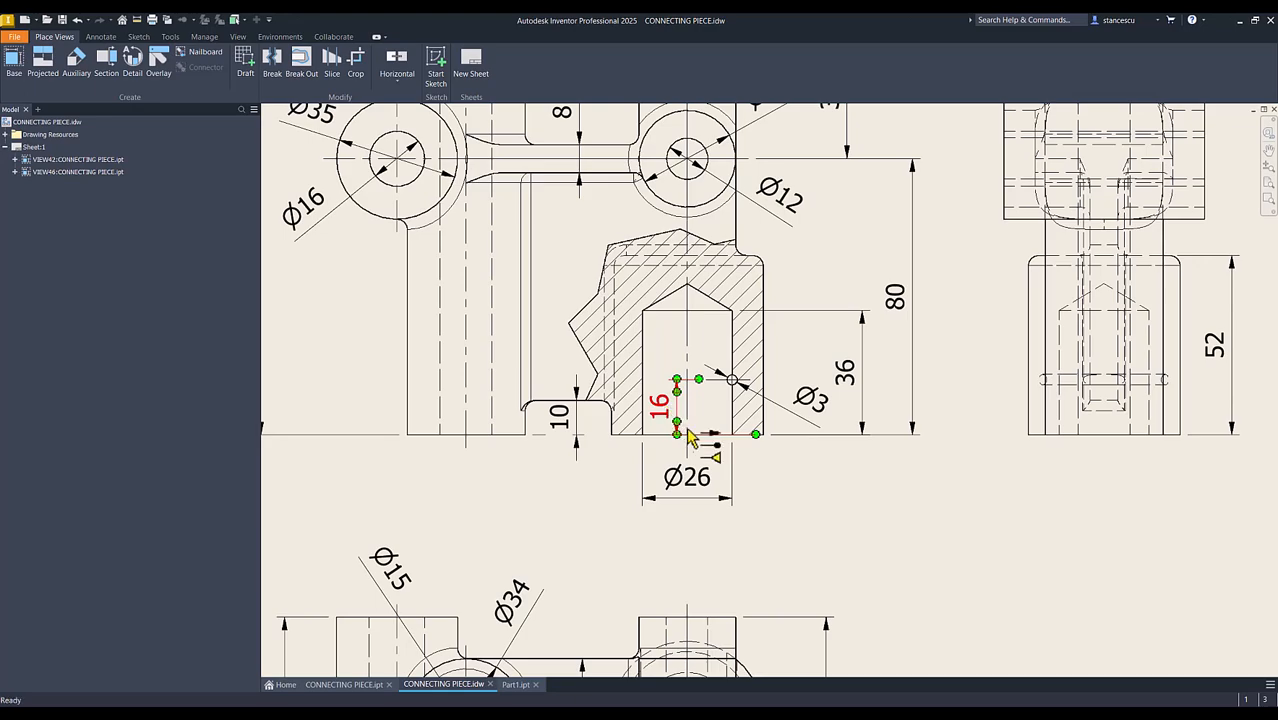
key(Home)
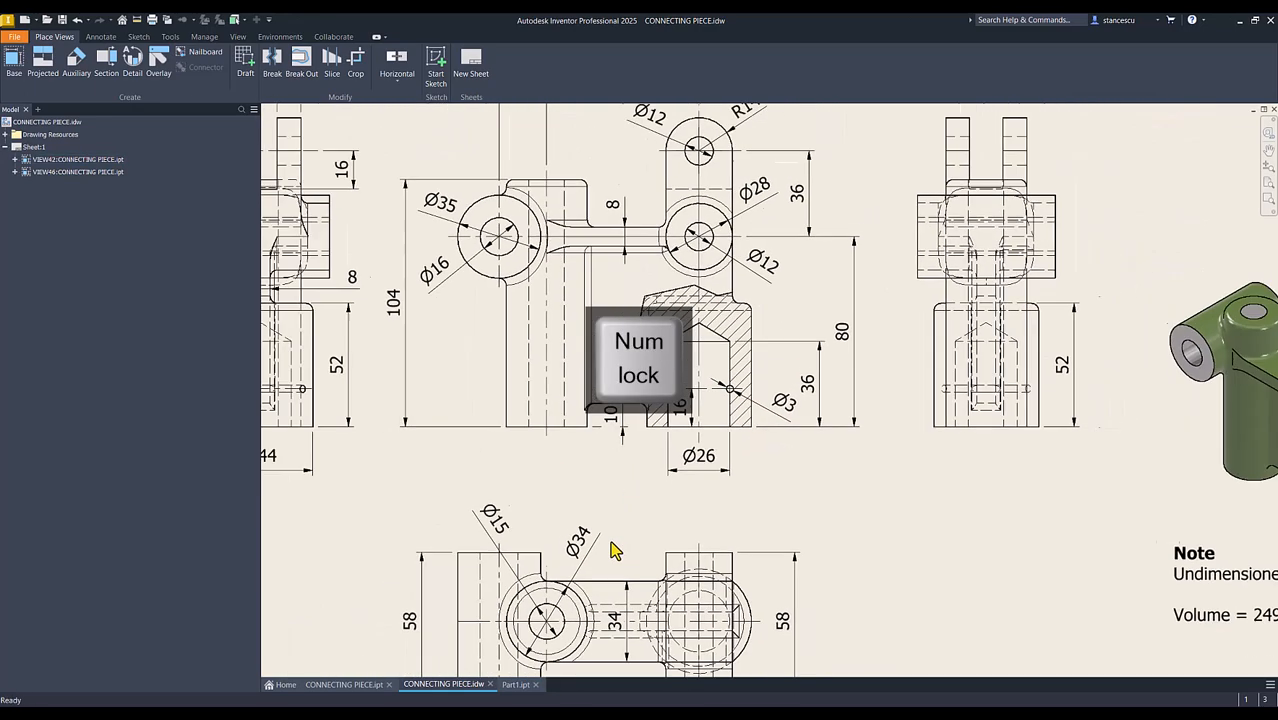
click(516, 686)
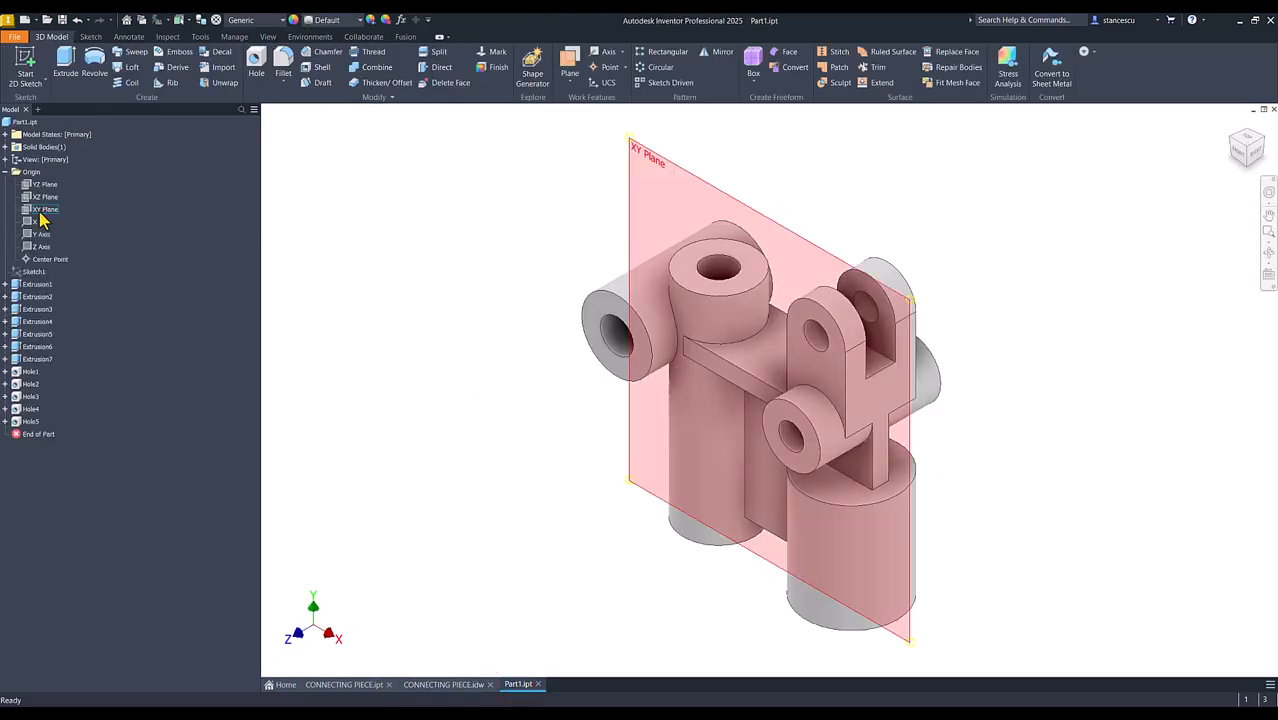
Start a sketch on the XY plane, slice the view, and project the outer wall edge of the 26 mm bottom hole
click(40, 210)
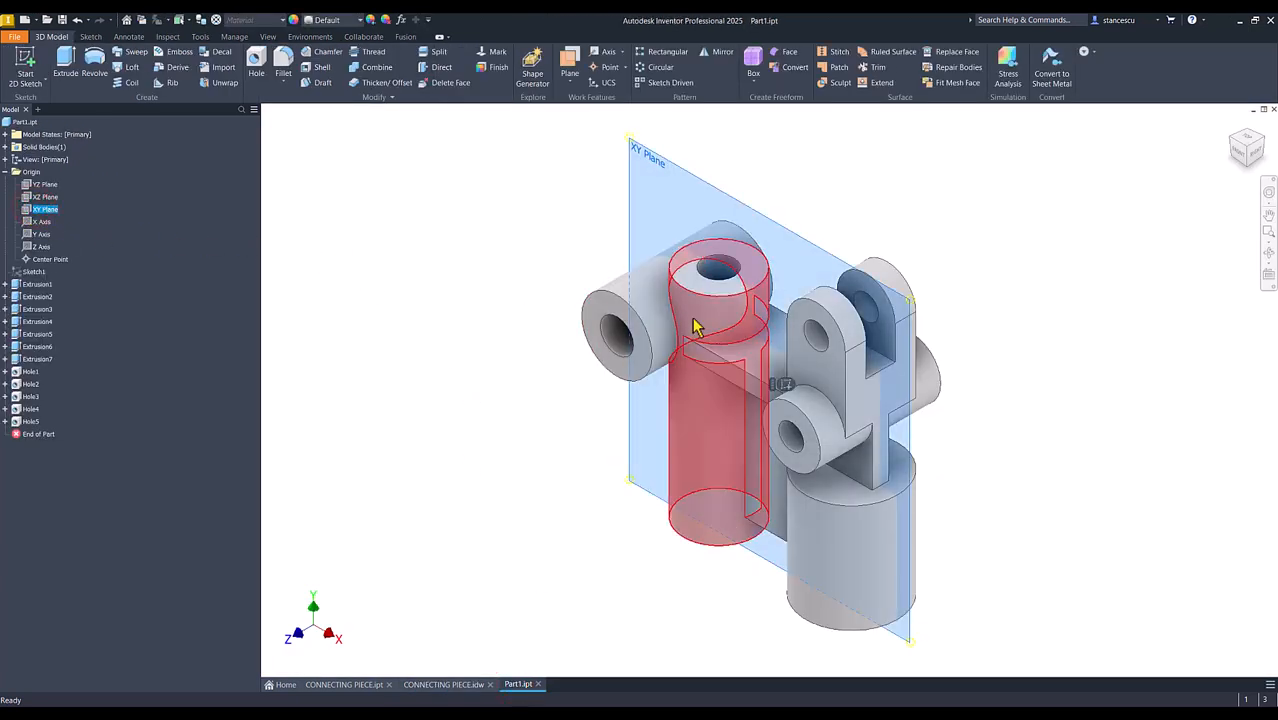
click(785, 385)
key(F7)
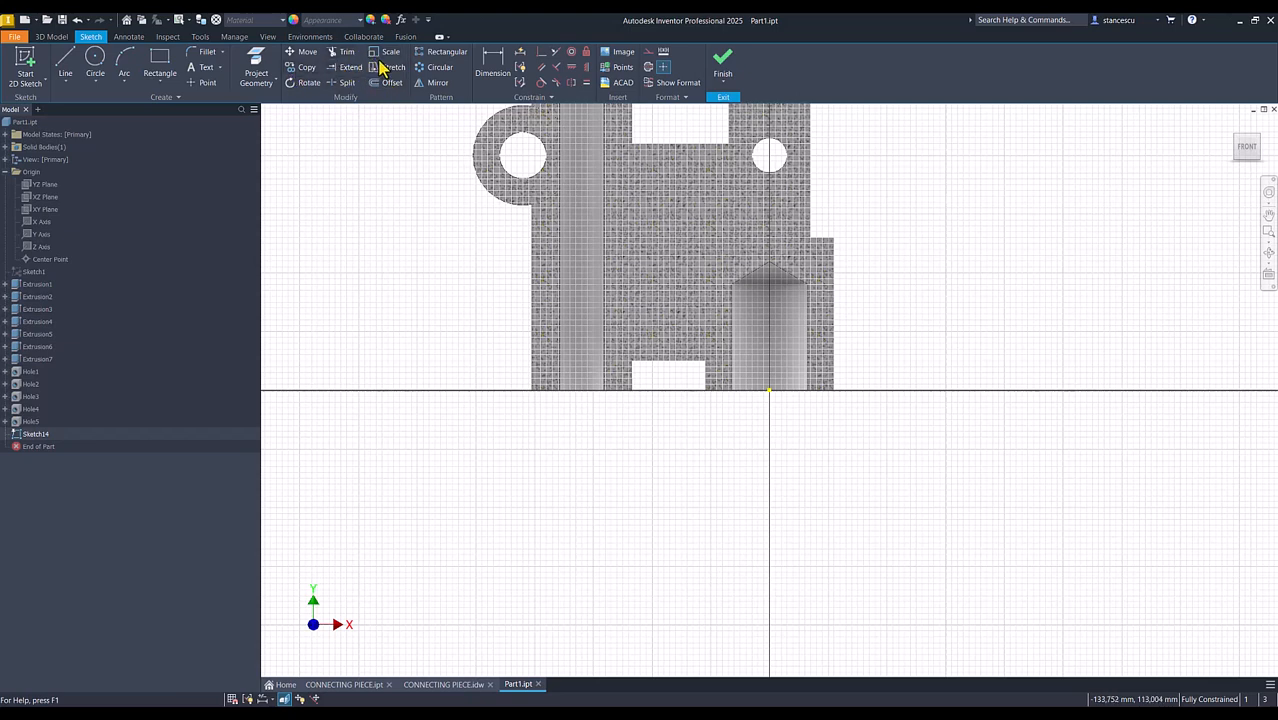
click(255, 66)
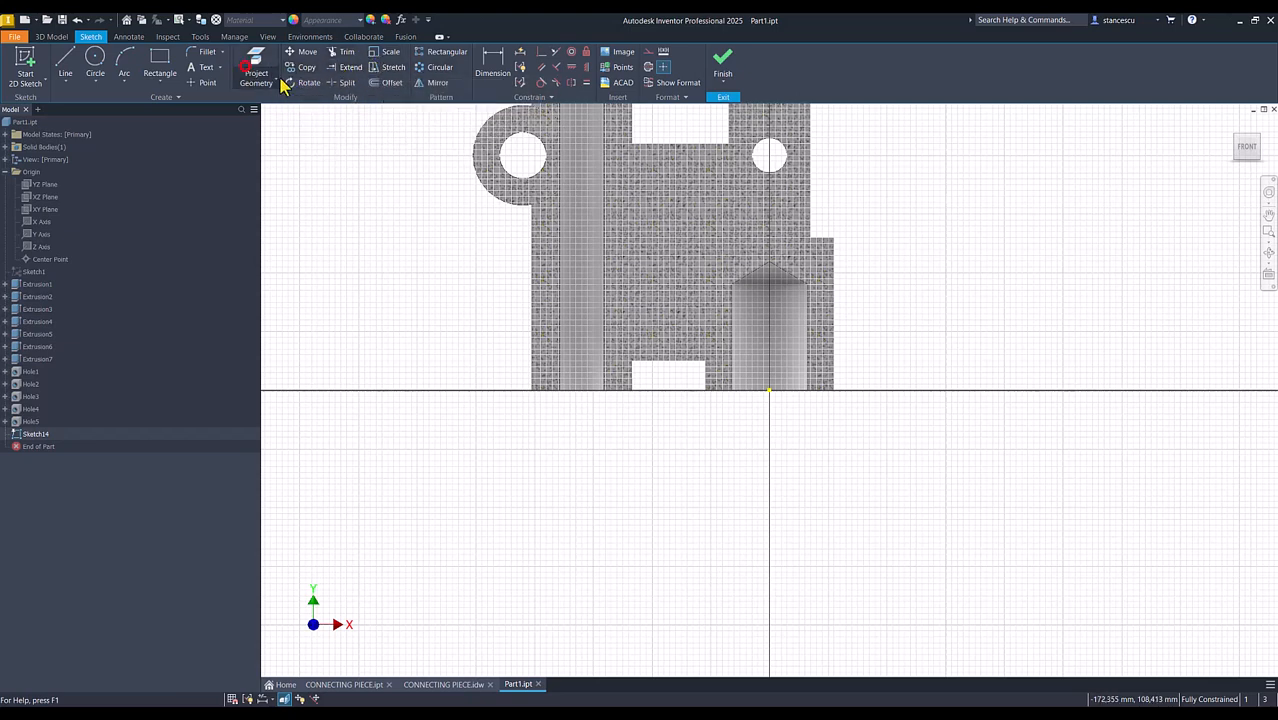
click(812, 340)
scroll(905, 326, up, 3)
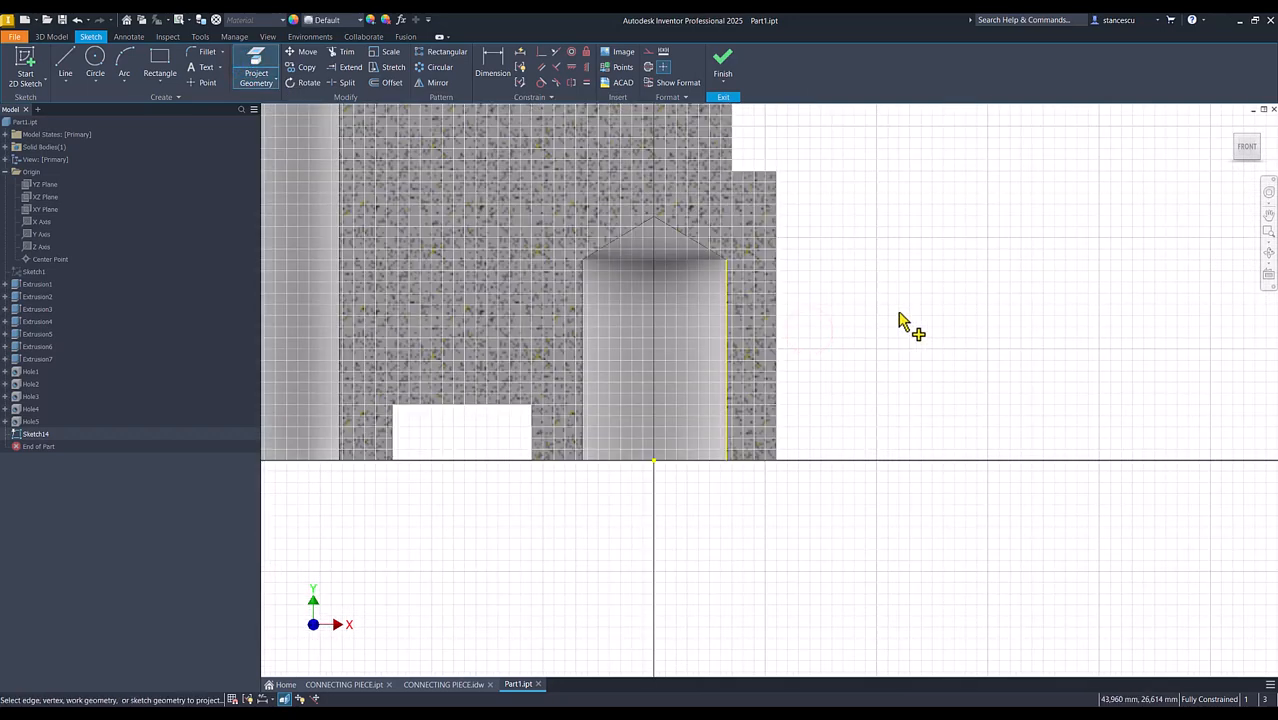
Draw a 3 mm diameter circle centred on the projected hole wall edge
click(95, 58)
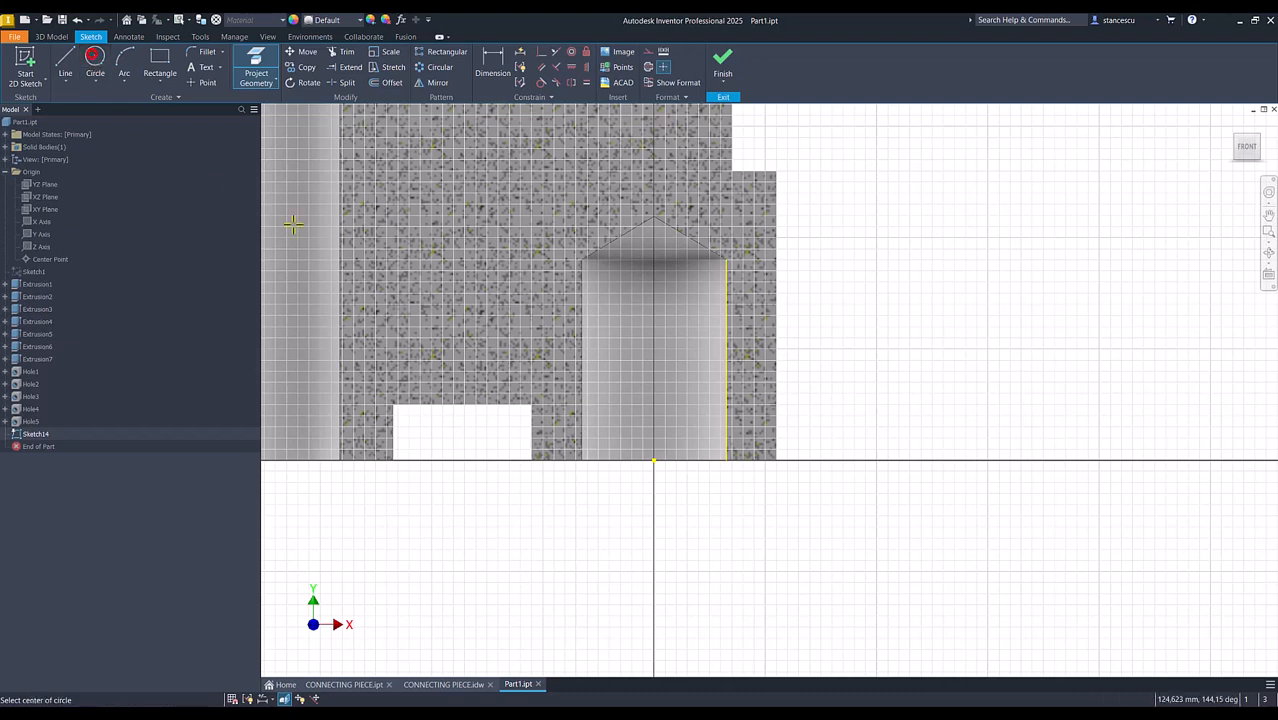
click(723, 383)
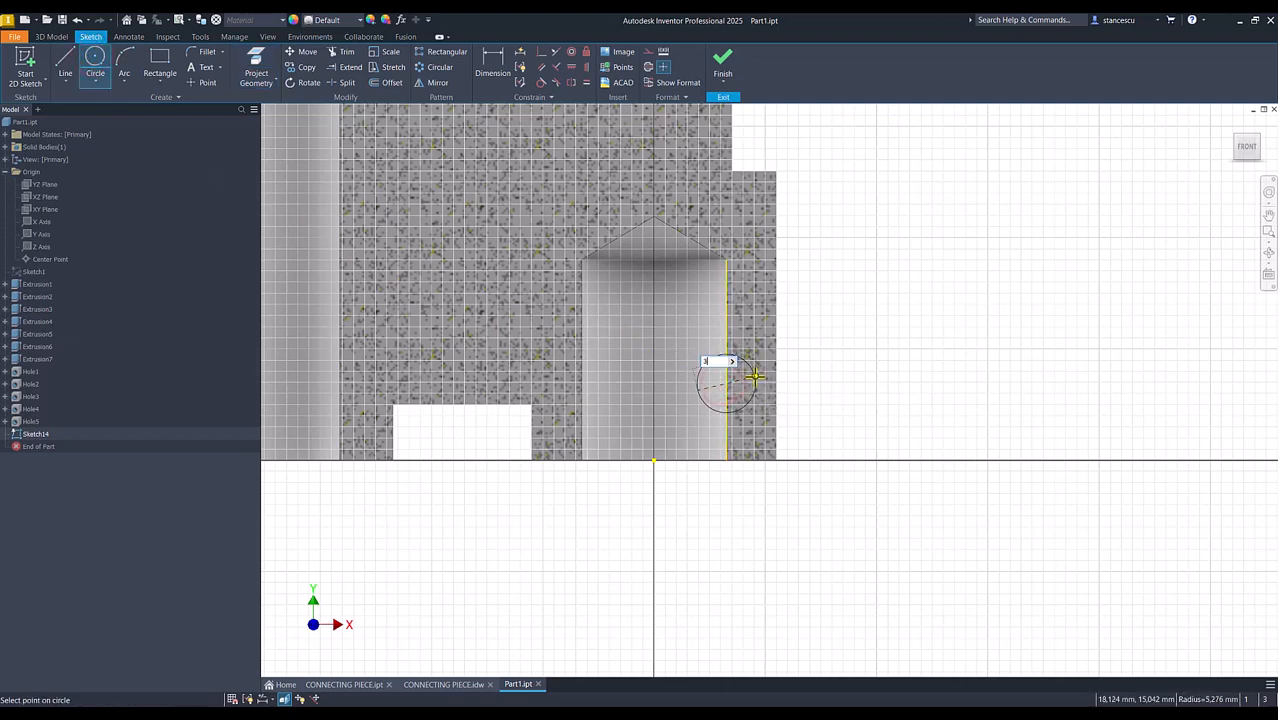
key(Return)
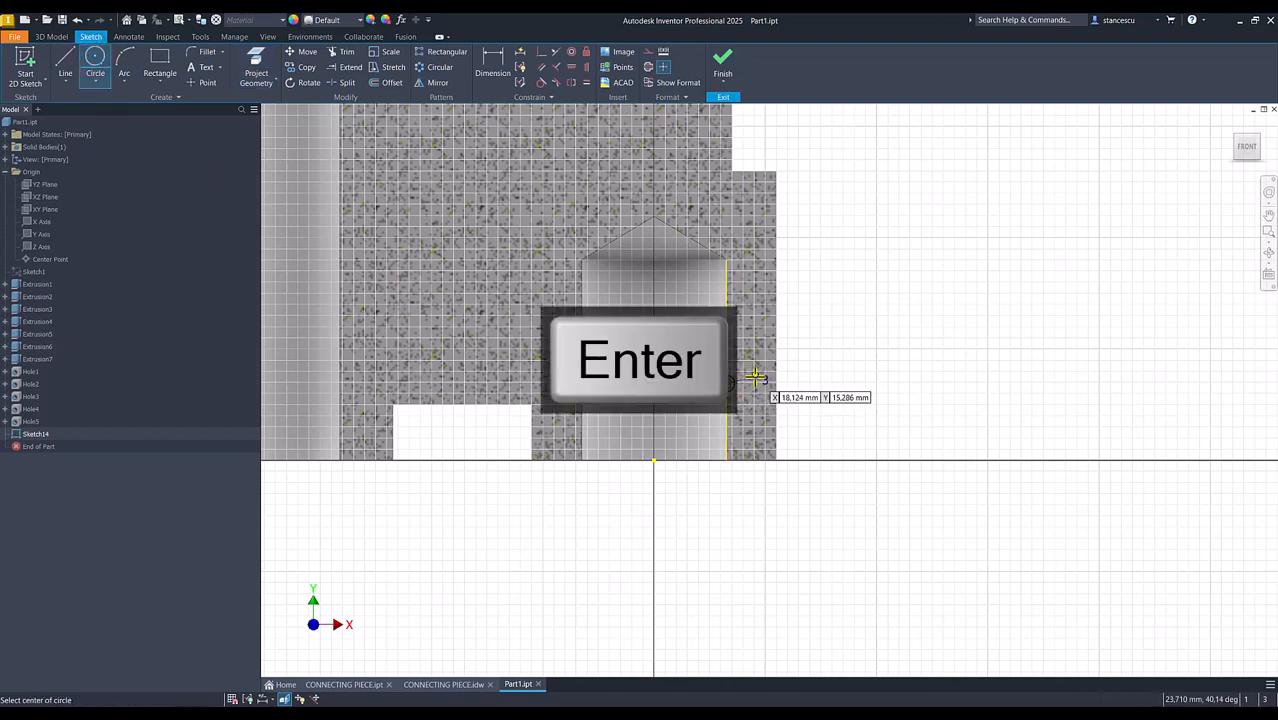
Dimension the circle's centre 16 mm above the origin point and finish the sketch
click(500, 65)
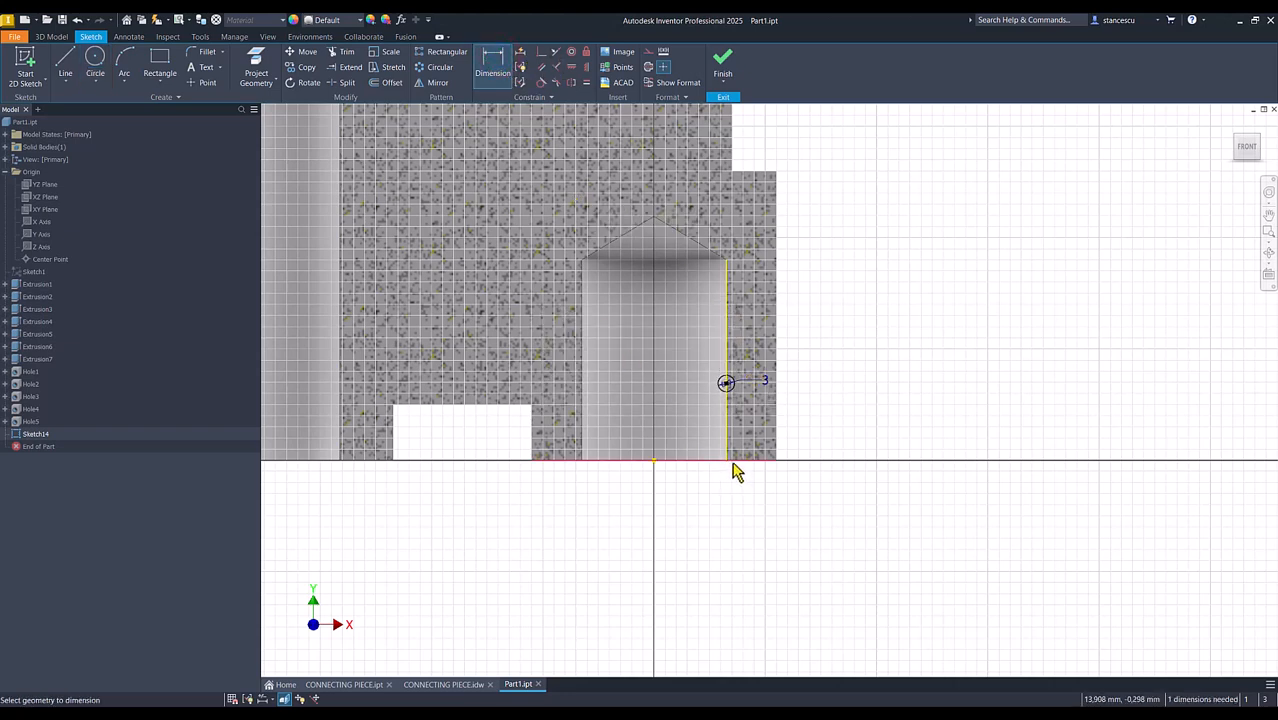
click(653, 464)
click(726, 383)
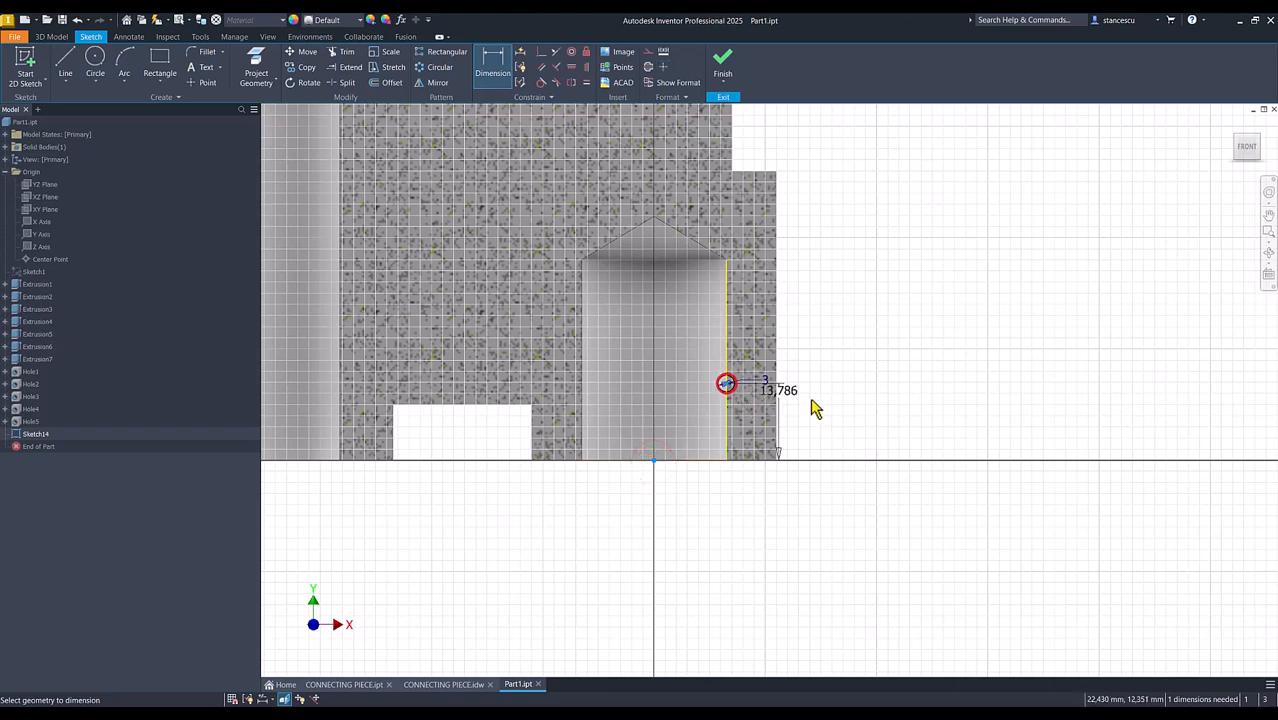
click(846, 420)
text(3)
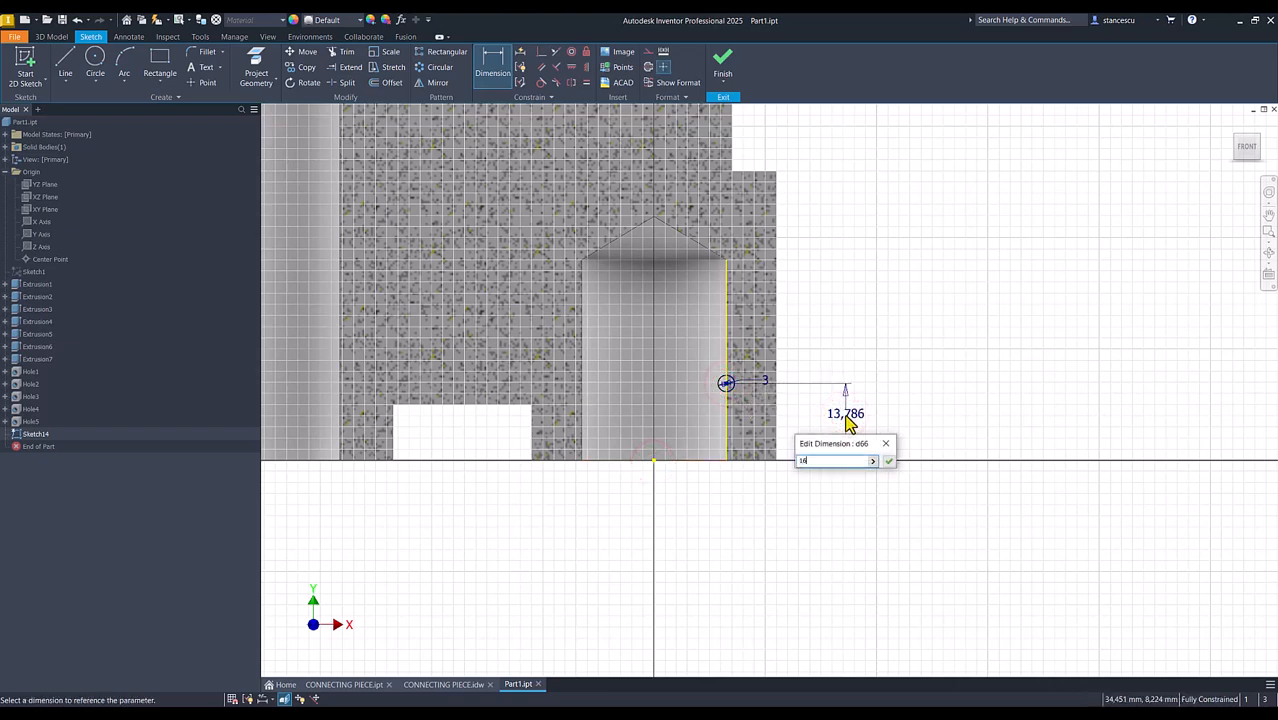
key(Return)
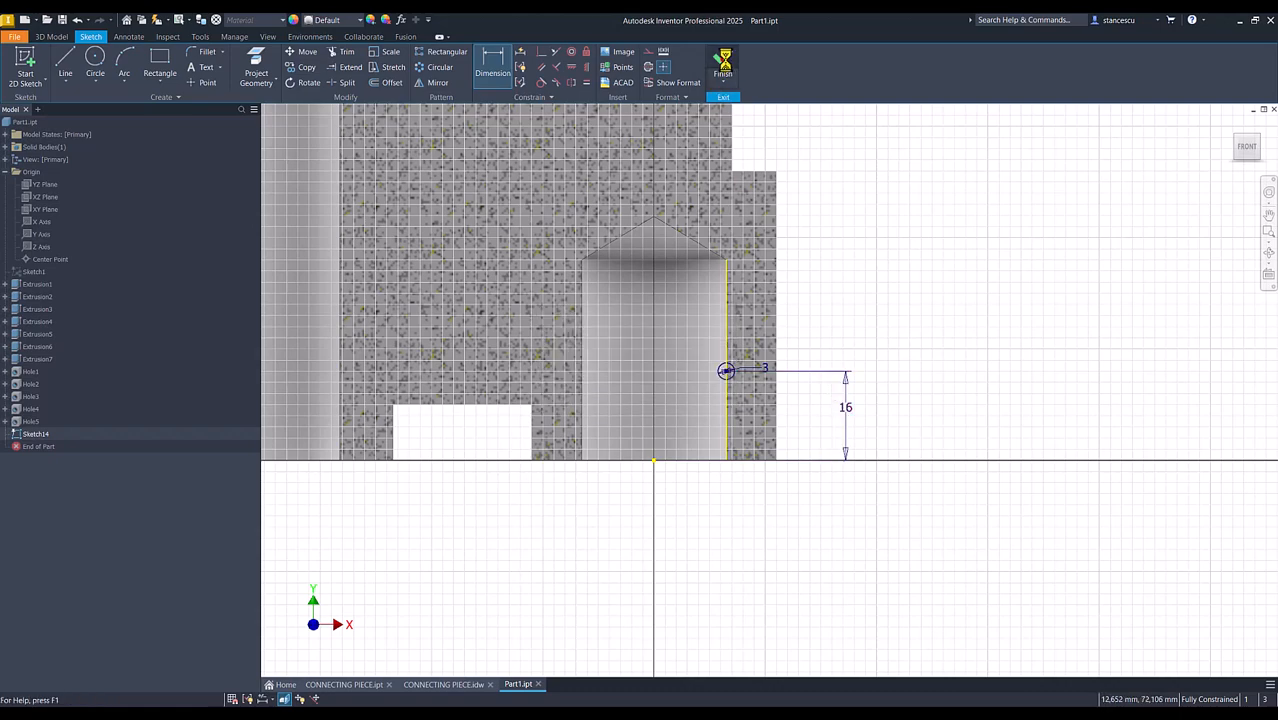
click(723, 62)
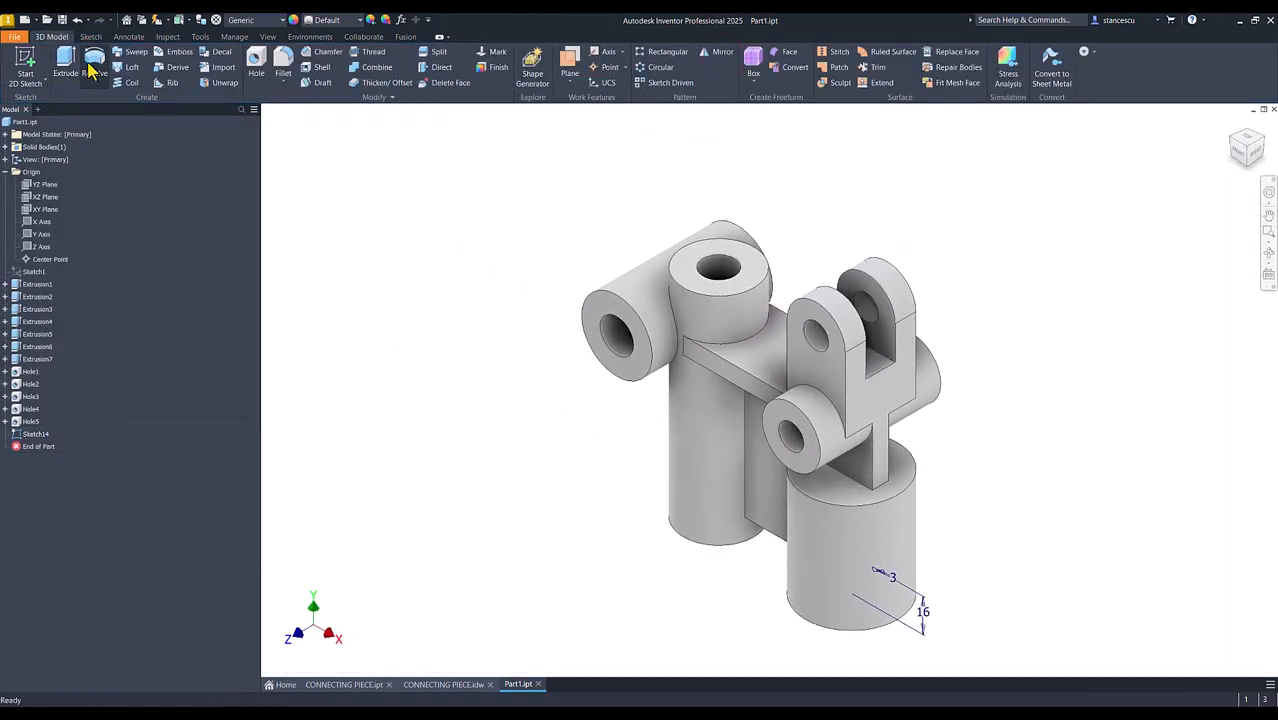
Cut both halves of the 3 mm circle symmetrically through all of the short, wide cylinder and return to the home view
click(65, 62)
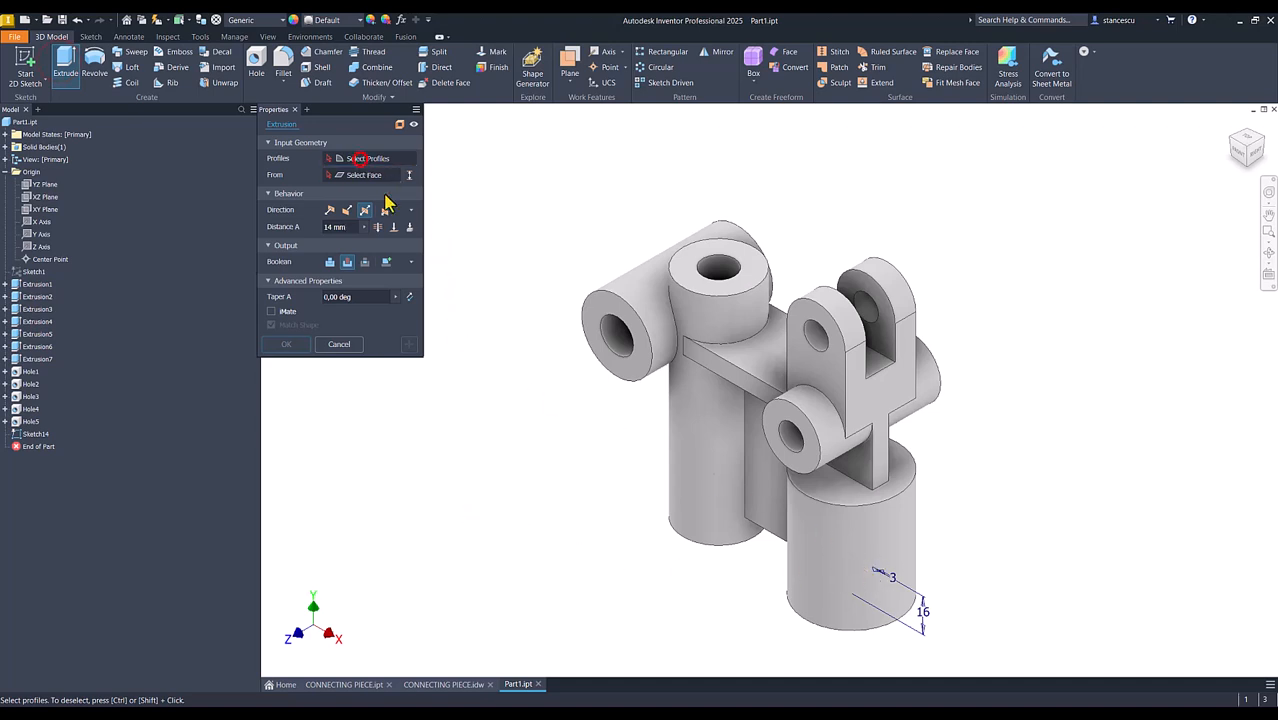
click(368, 158)
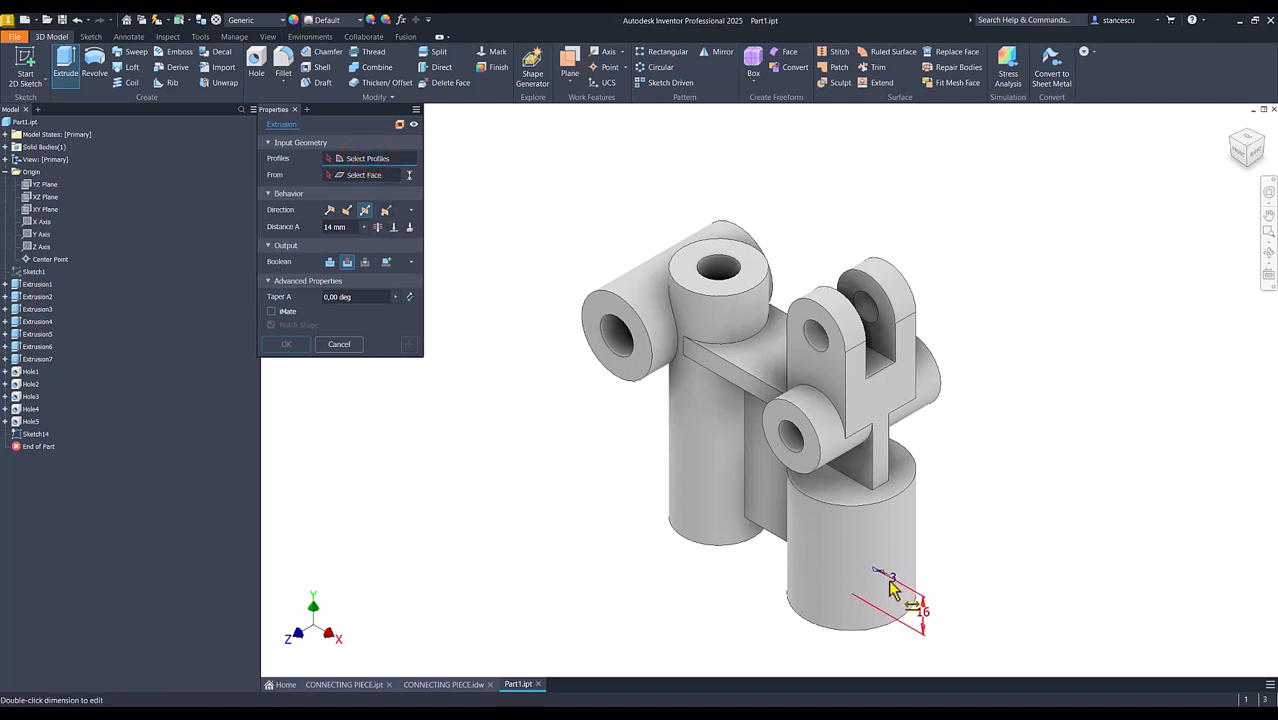
scroll(875, 583, up, 3)
scroll(875, 583, up, 3)
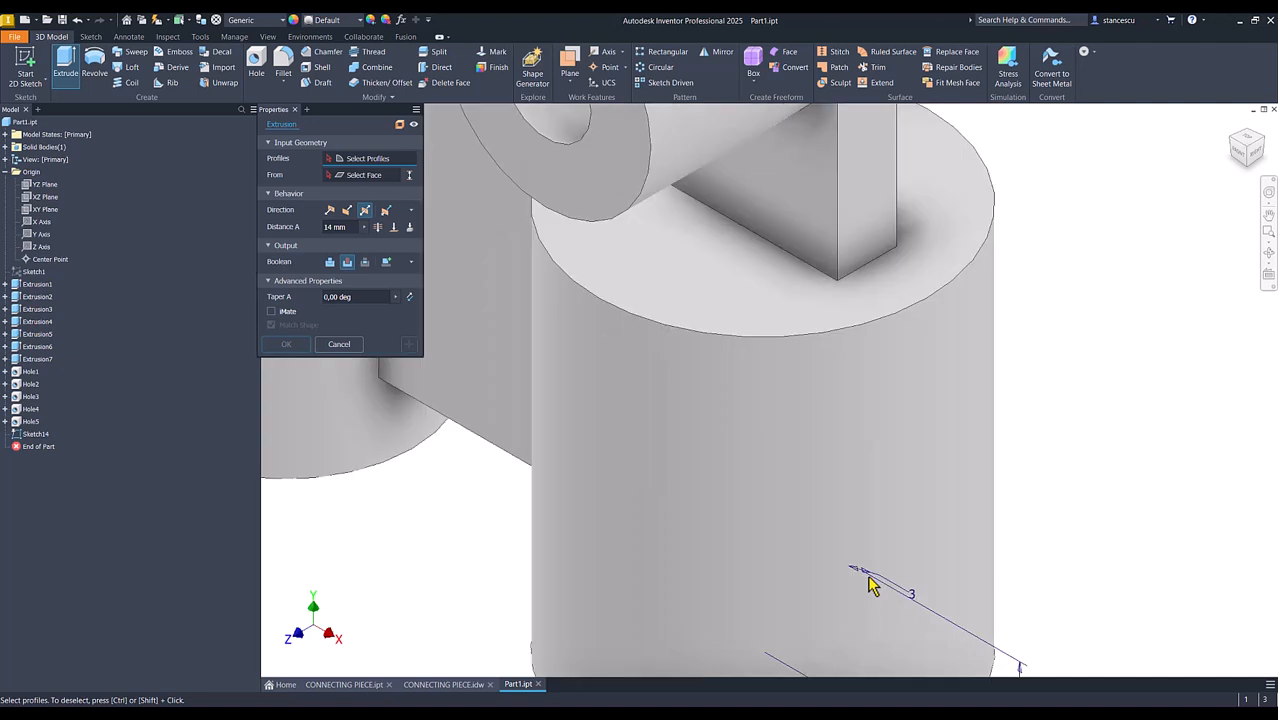
click(866, 583)
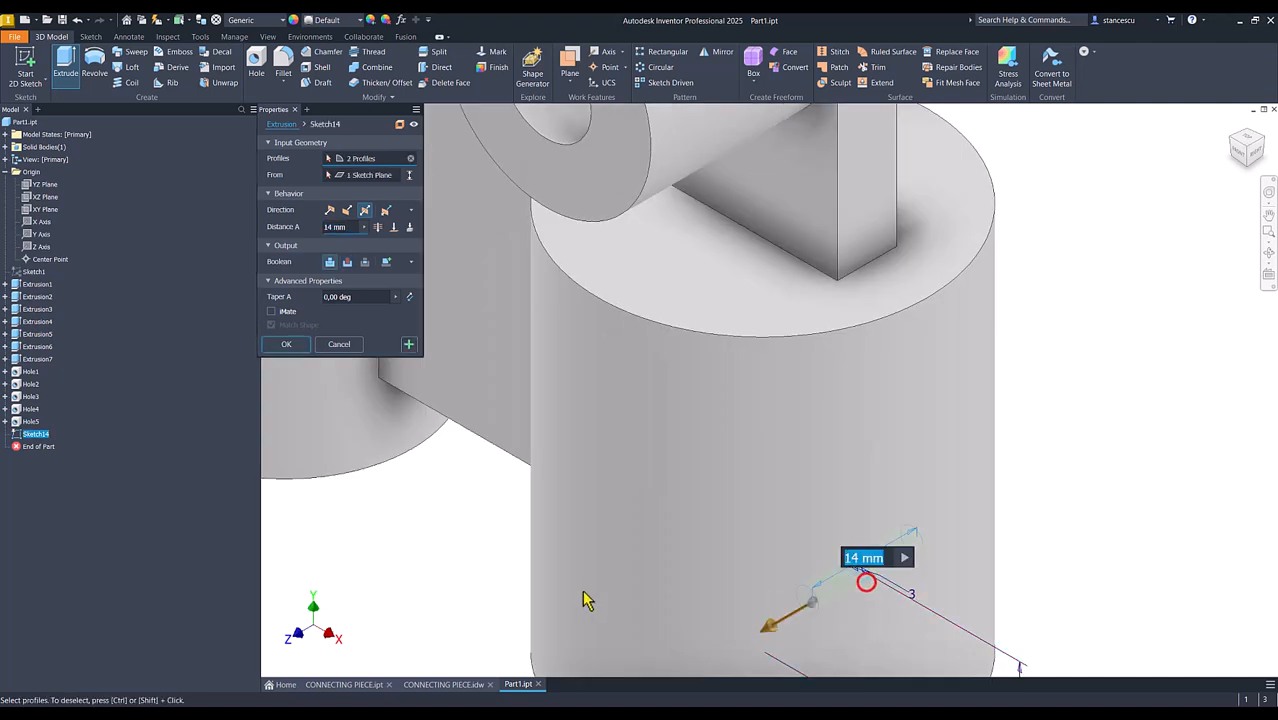
scroll(656, 520, down, 5)
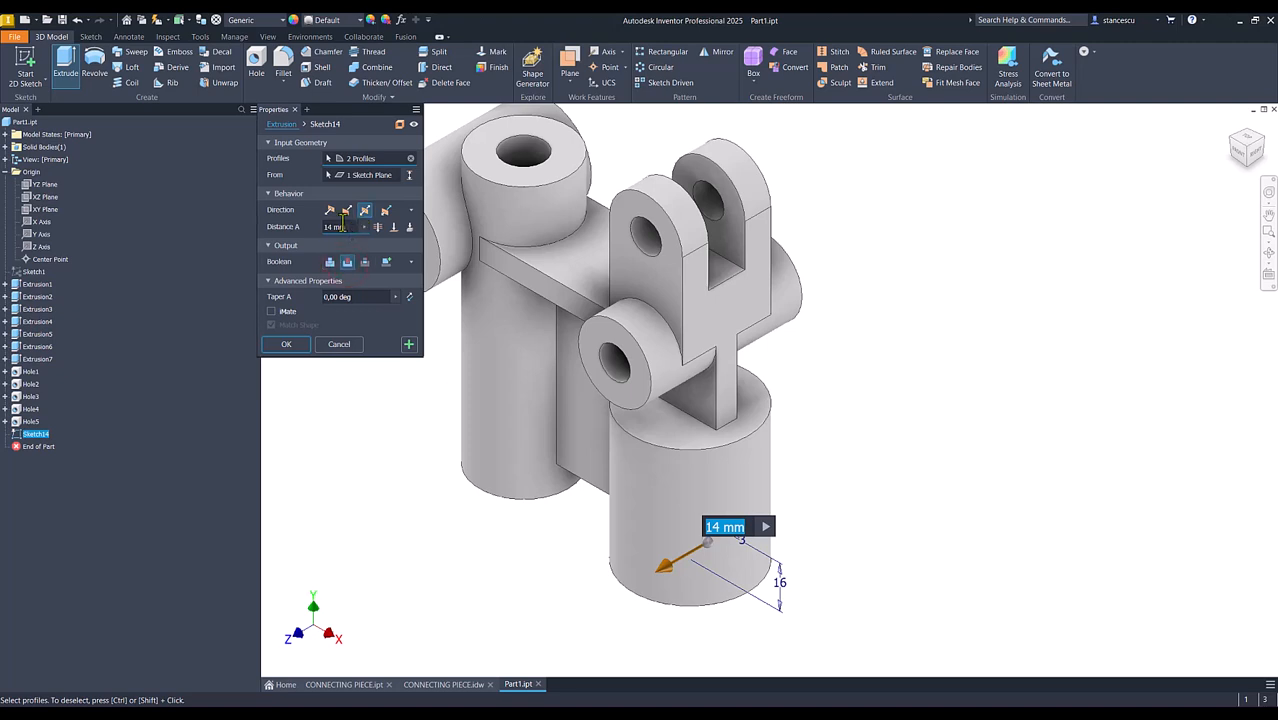
click(377, 228)
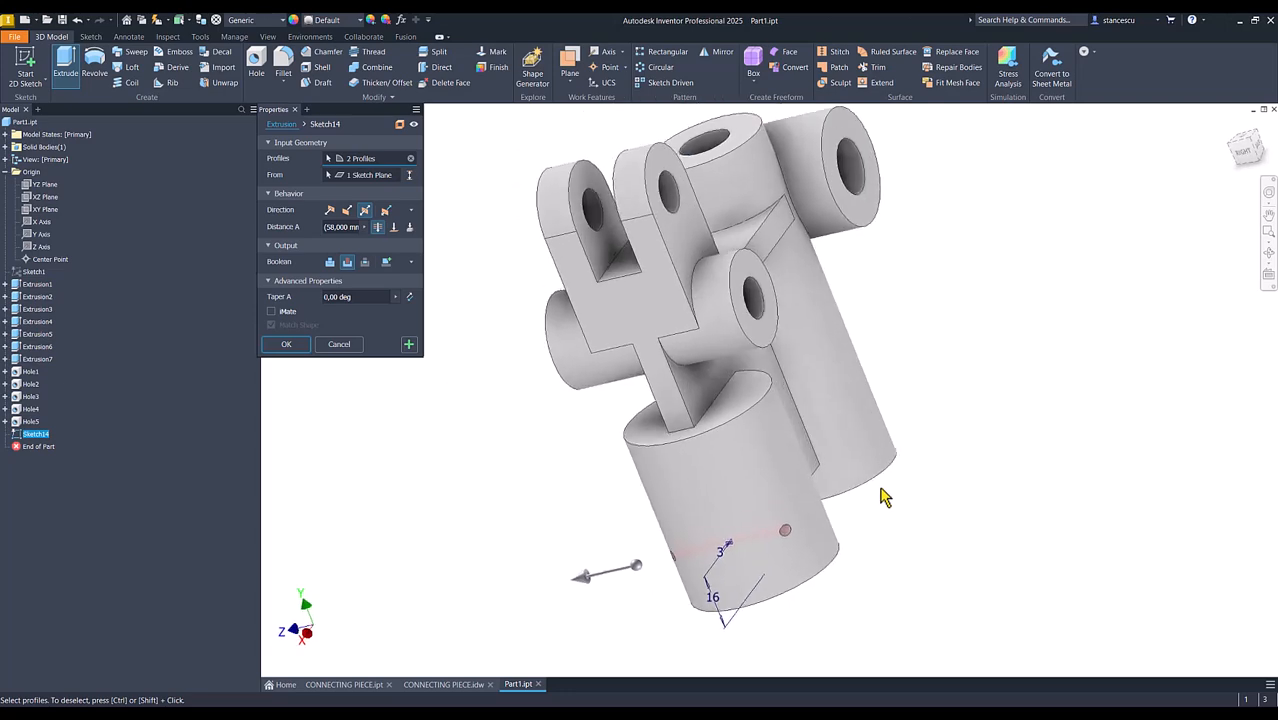
click(287, 344)
key(F6)
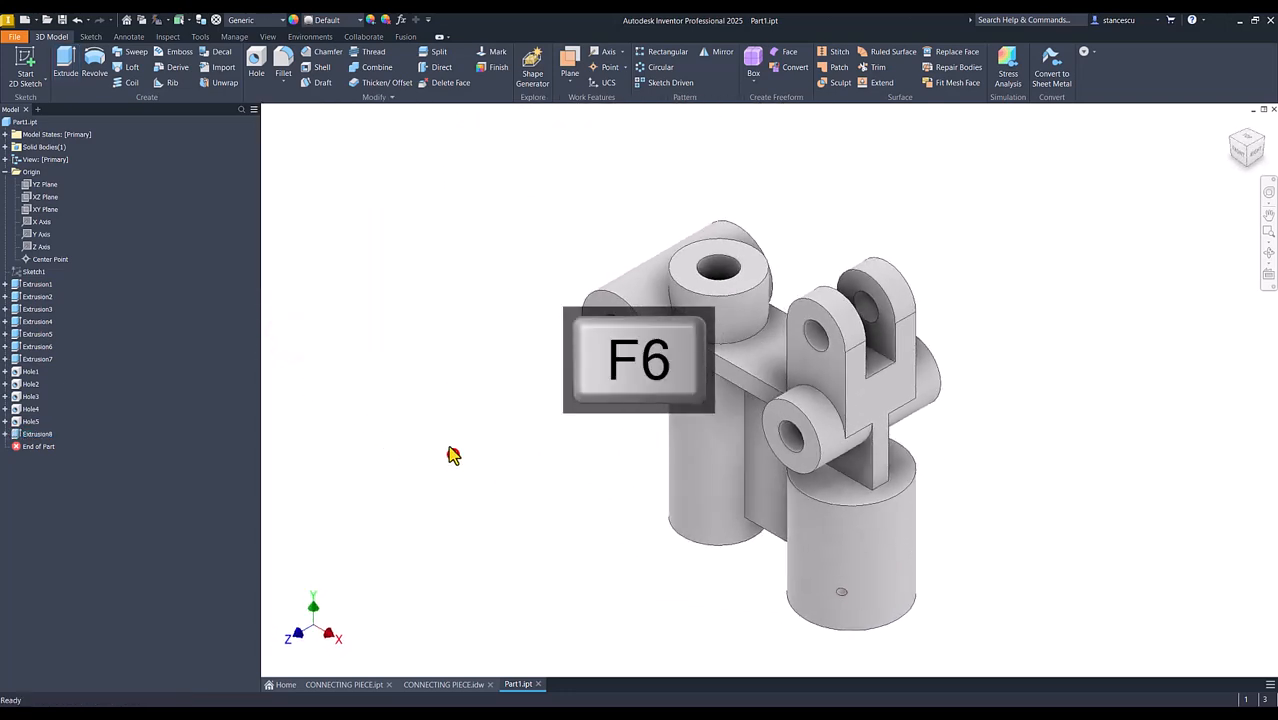
click(450, 455)
Check the drawing's fillet note and start a 3 mm fillet in Part1 on the edge where the tall cylinder meets the horizontal plate
click(446, 684)
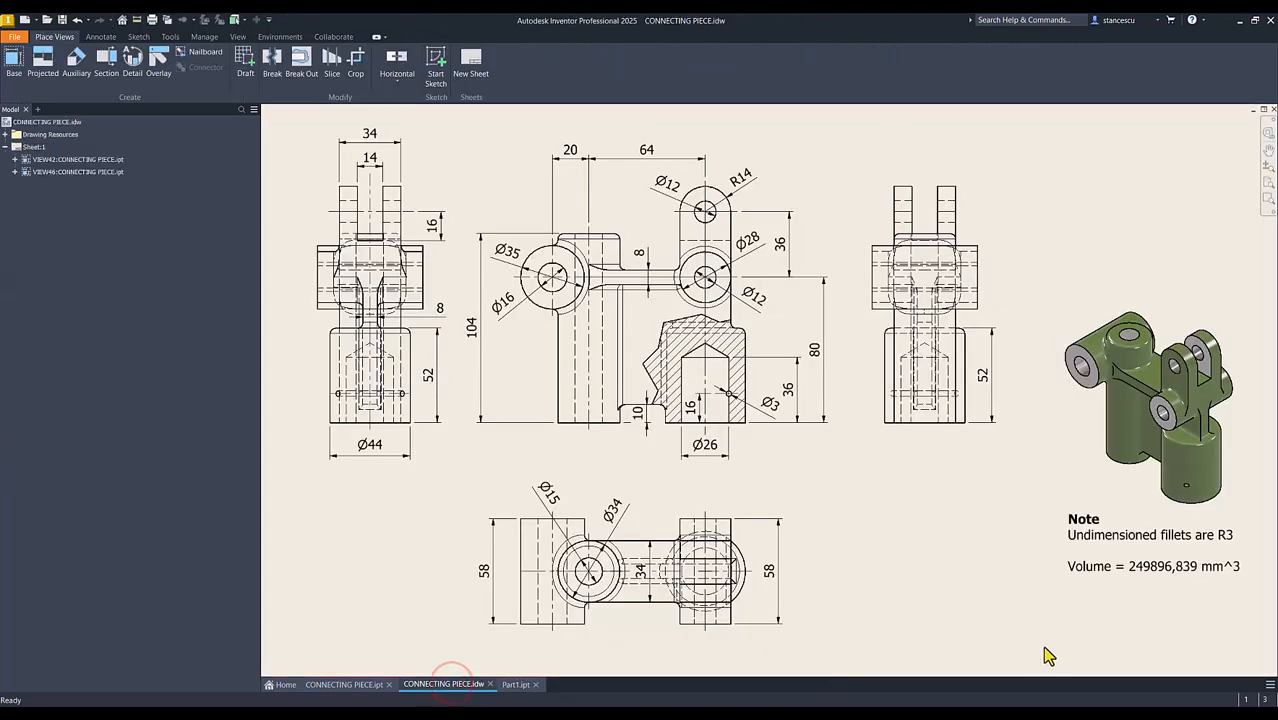
click(1143, 536)
click(516, 685)
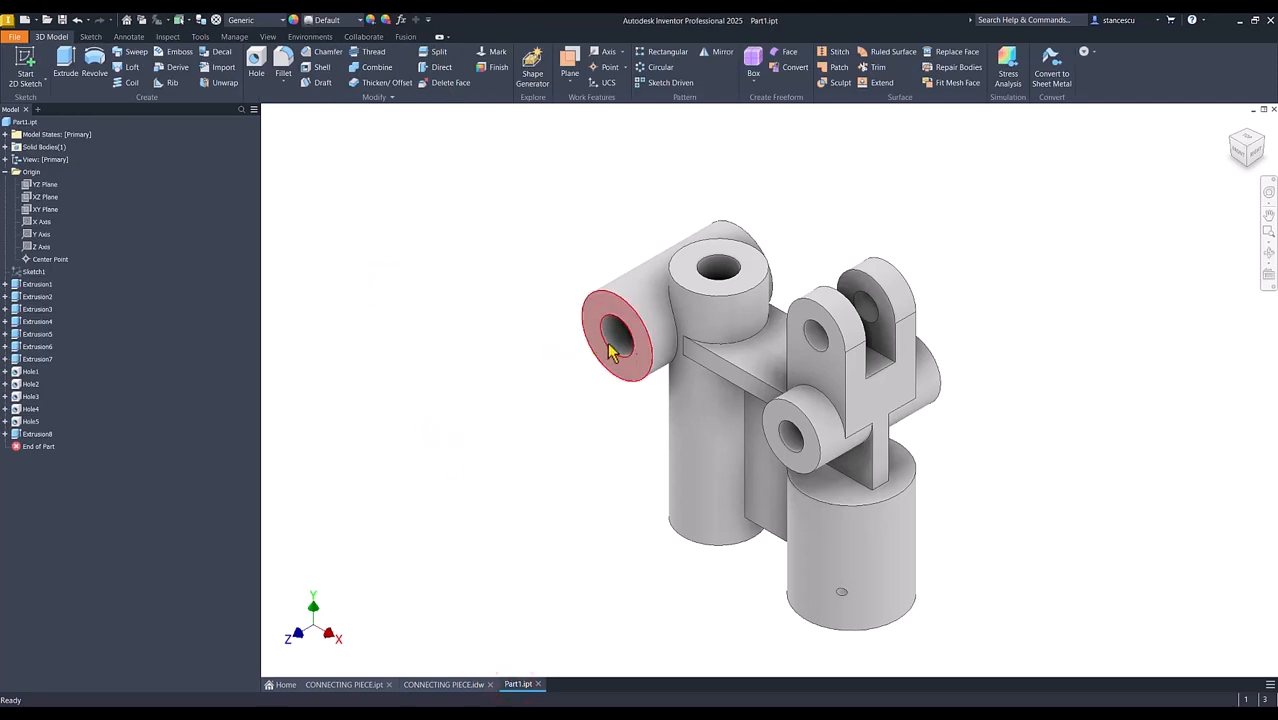
click(725, 355)
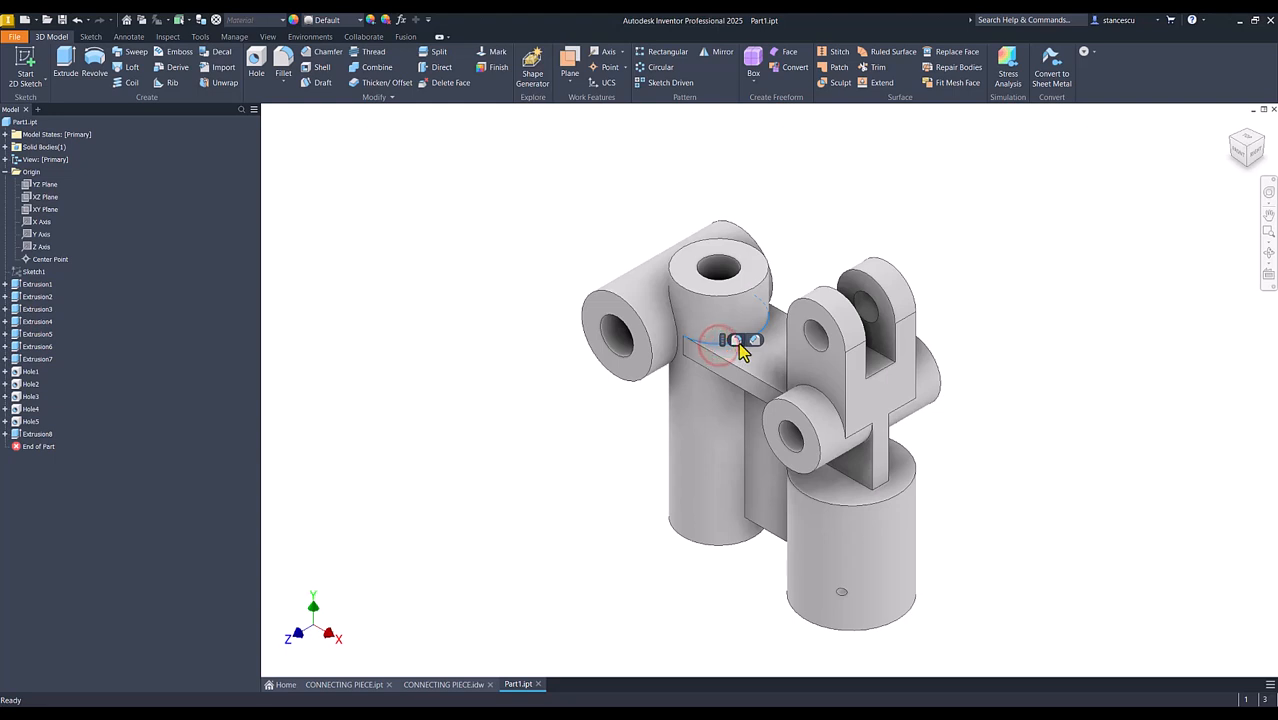
click(739, 345)
text(3)
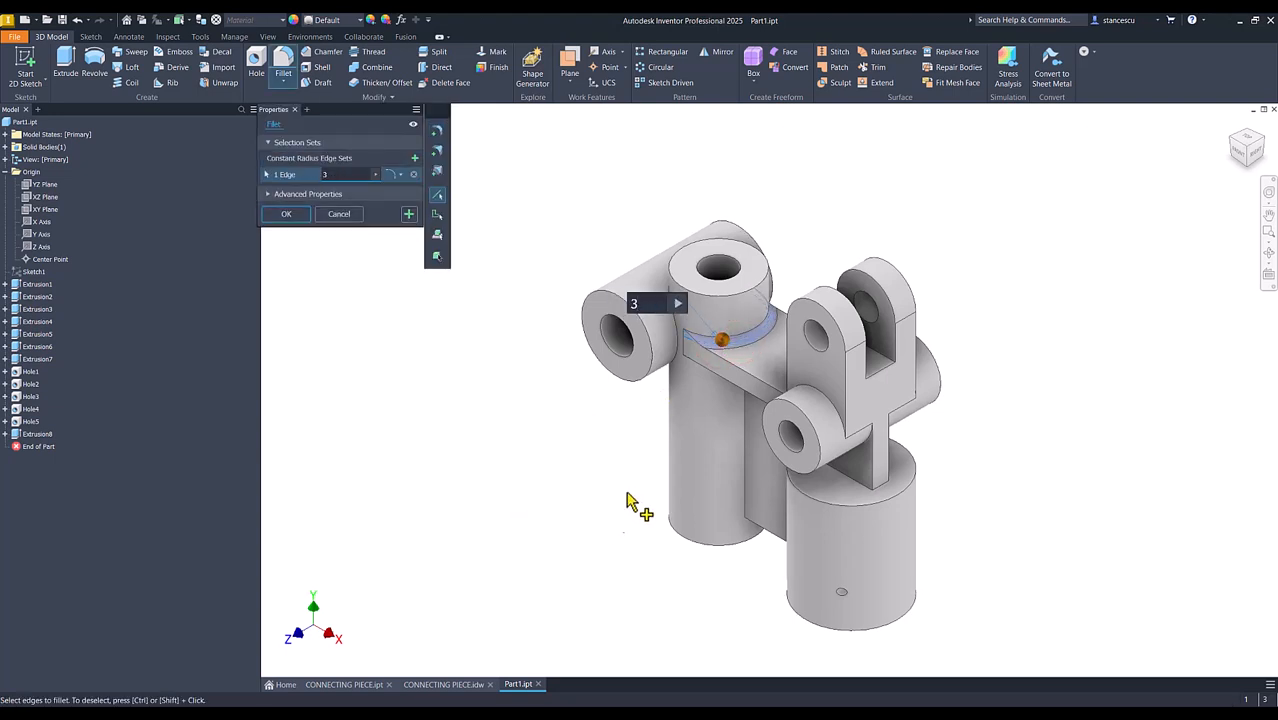
Add the tall cylinder's junctions with the web and large horizontal cylinder, plus the front plate, fork and lower web edges, to the fillet
click(746, 460)
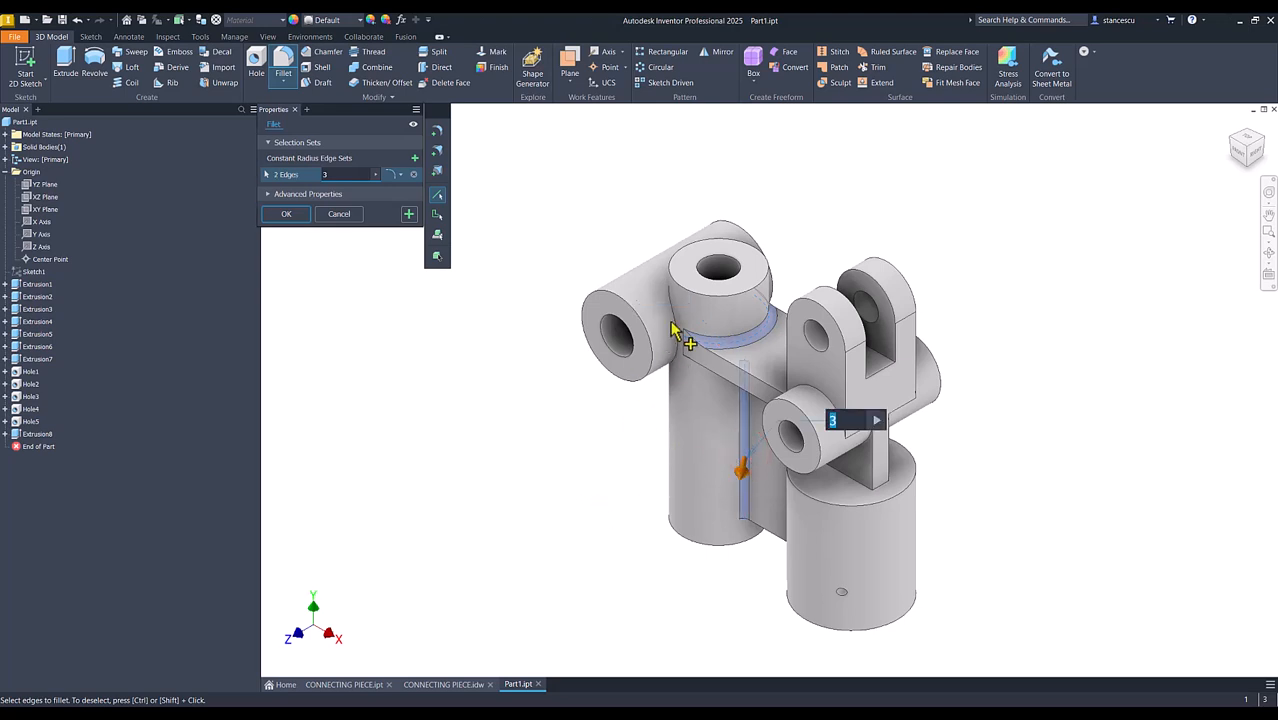
click(673, 328)
shift+middle_drag(662, 448, 760, 575)
click(861, 388)
click(898, 412)
click(770, 388)
click(737, 375)
click(851, 381)
click(853, 420)
click(657, 578)
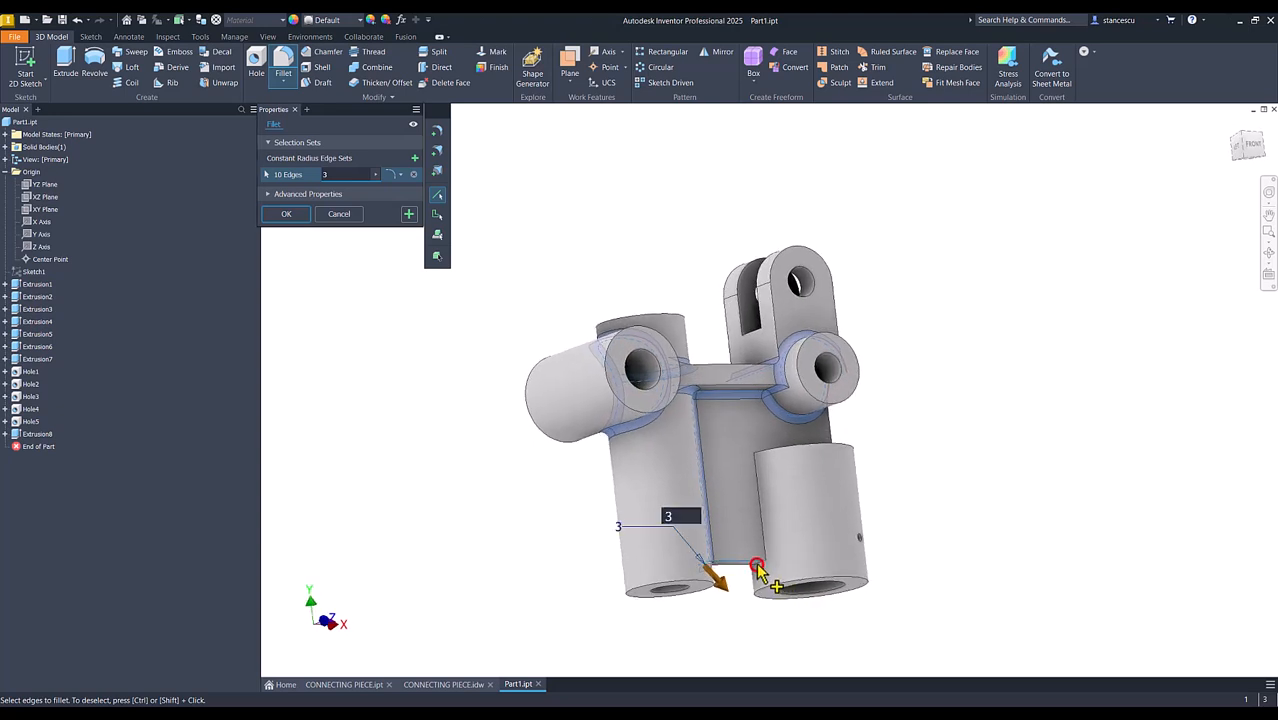
Add the short, wide cylinder's web junction, top rim and the edges where the fork's stem meets its top face to the fillet
click(762, 535)
shift+middle_drag(762, 535, 847, 471)
click(848, 472)
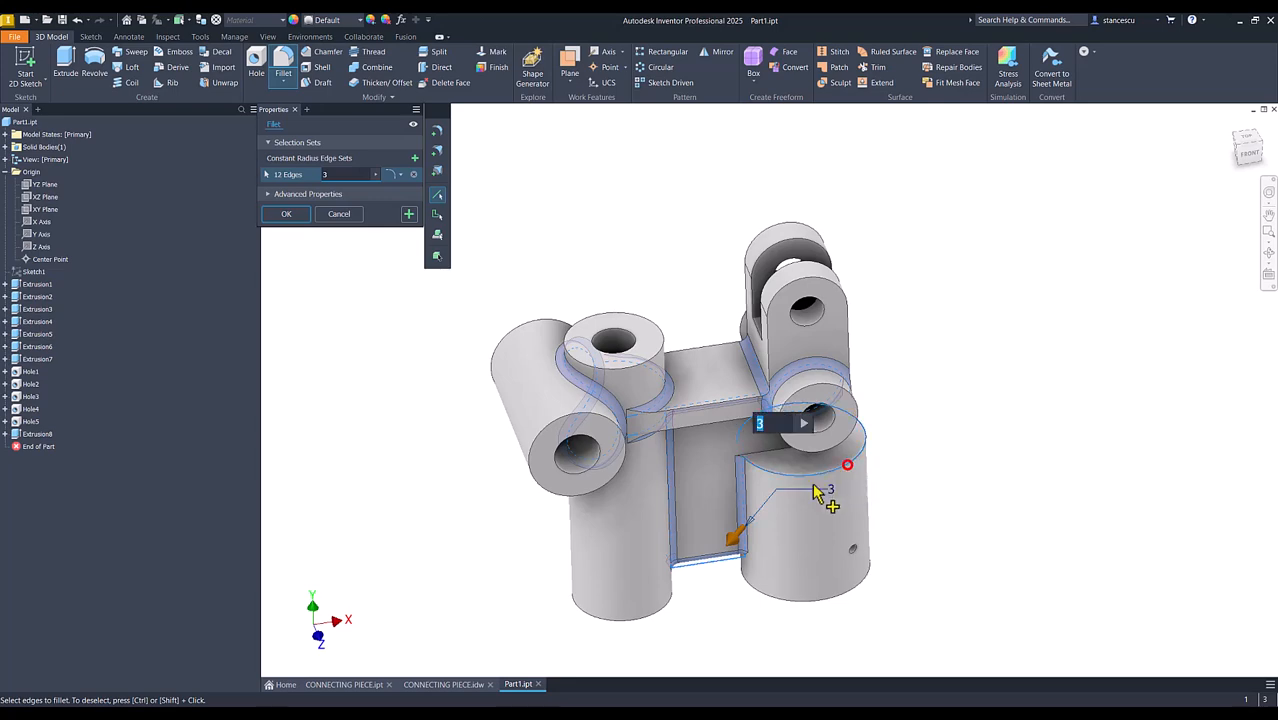
click(765, 458)
shift+middle_drag(765, 458, 781, 423)
click(852, 567)
click(806, 524)
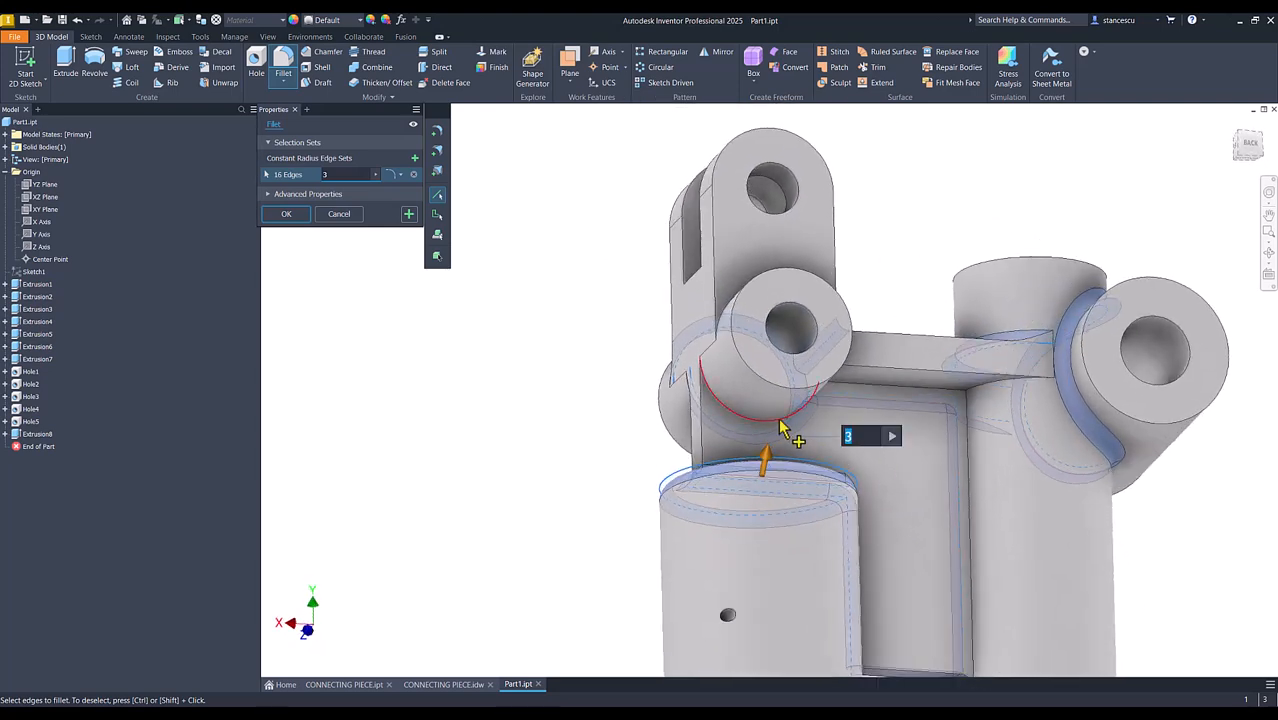
Add the rear edges around the small horizontal cylinder, plate and web, create the 3 mm fillet and return to the home view
click(811, 430)
click(885, 390)
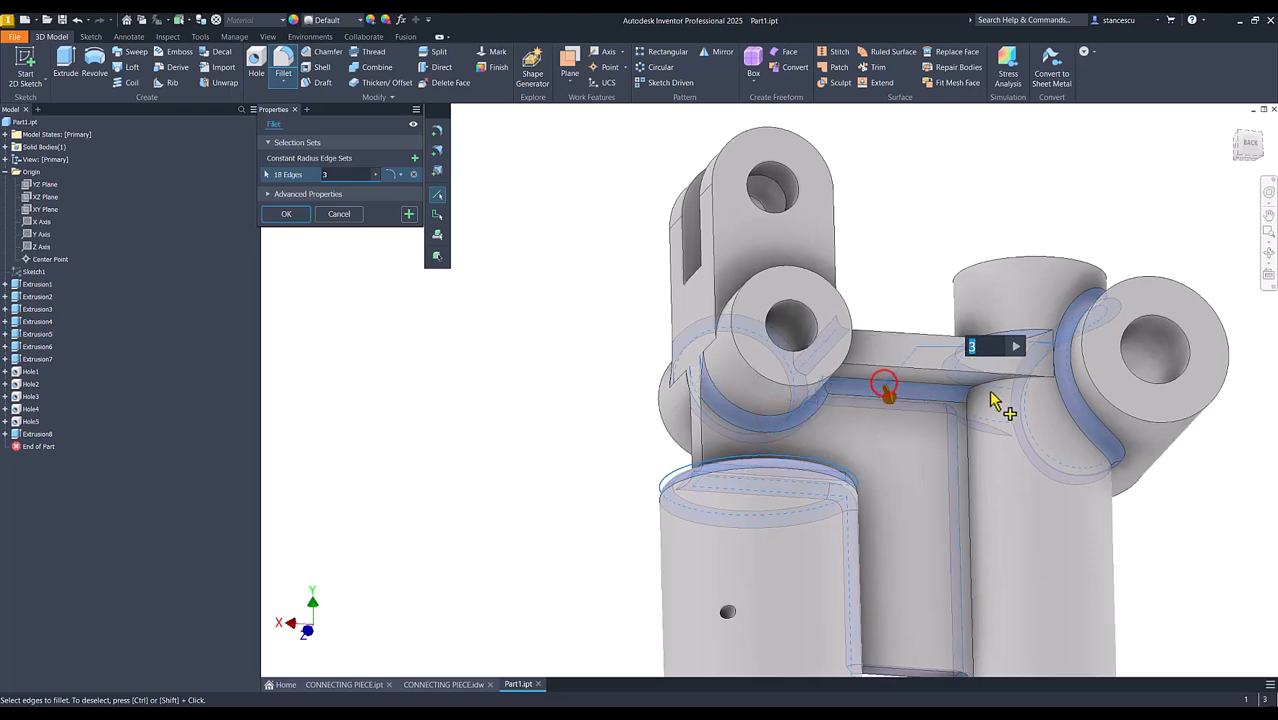
click(1003, 390)
shift+middle_drag(1003, 390, 790, 465)
shift+middle_drag(757, 488, 512, 457)
click(893, 549)
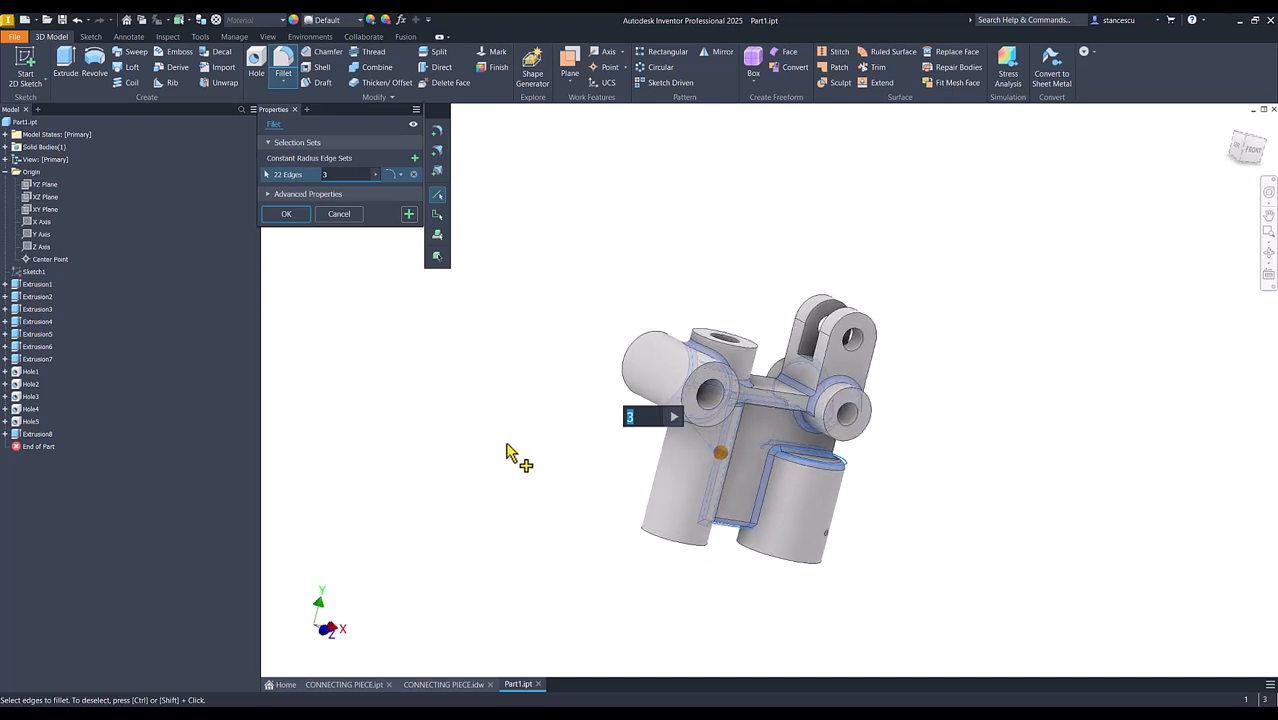
click(290, 214)
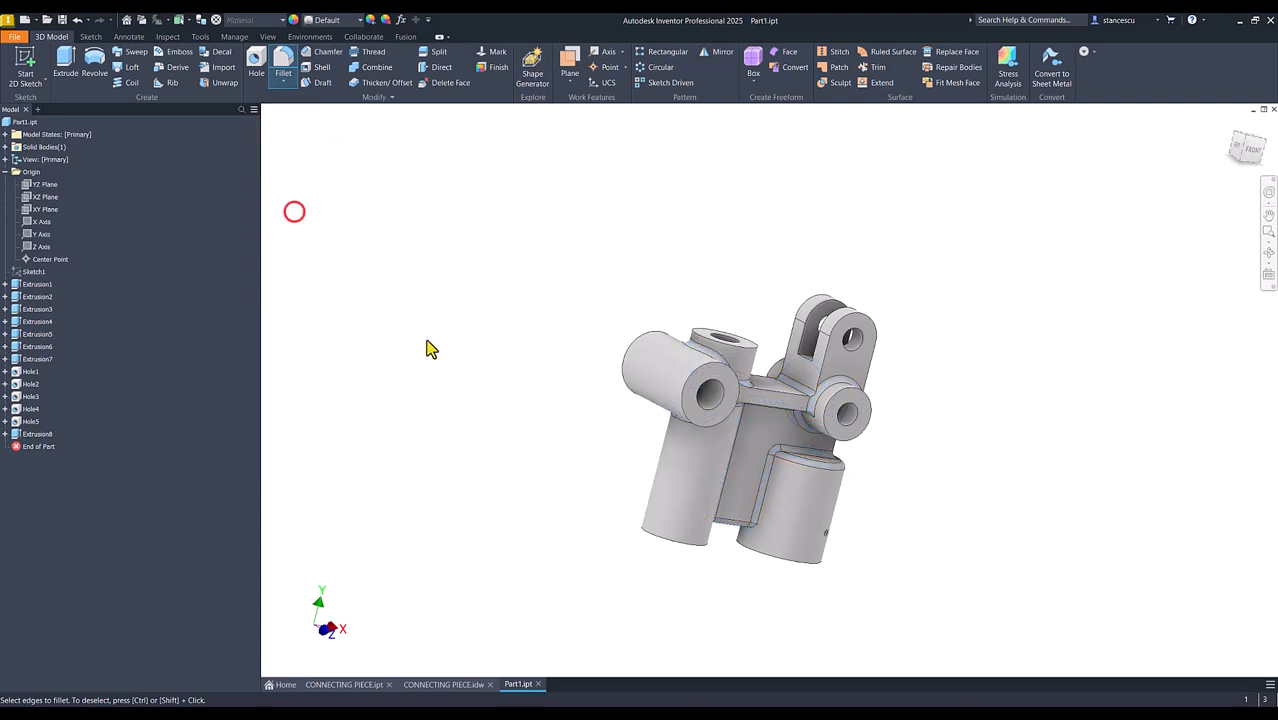
key(F6)
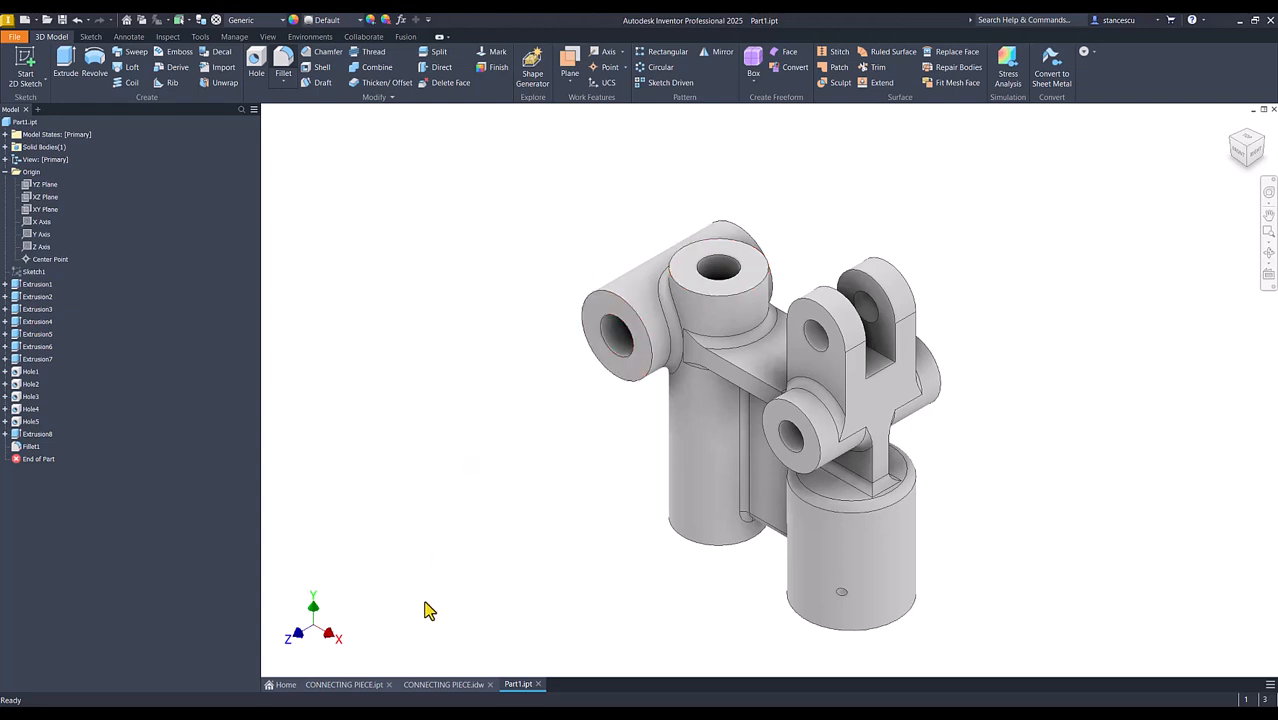
Check Part1 against the CONNECTING PIECE part and add the tall cylinder's top rim edge to Part1's existing 3 mm fillet
click(360, 686)
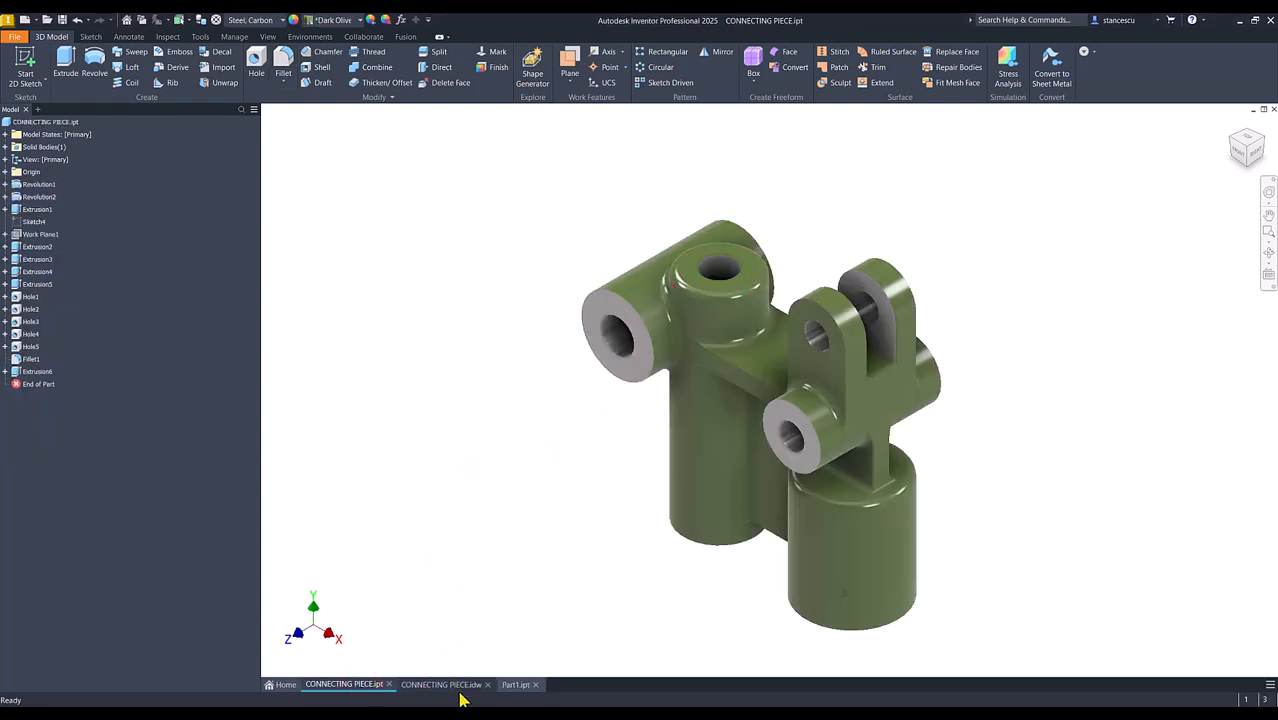
click(516, 685)
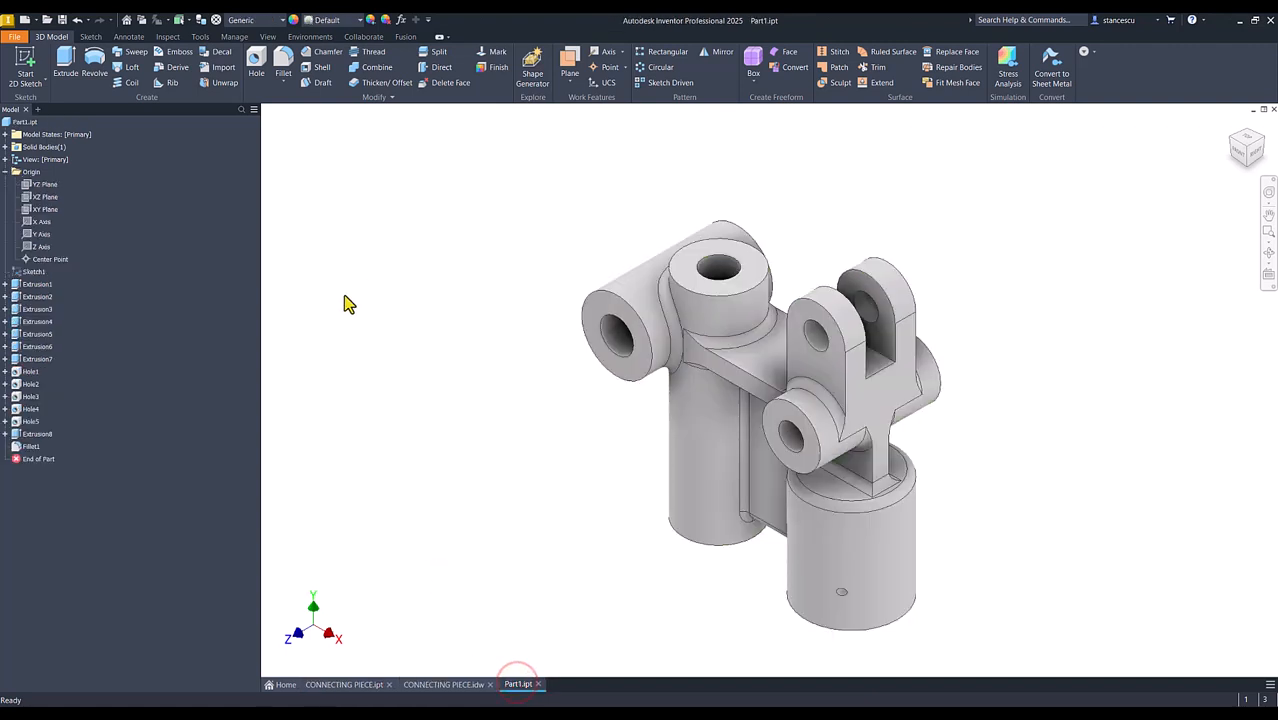
double_click(16, 447)
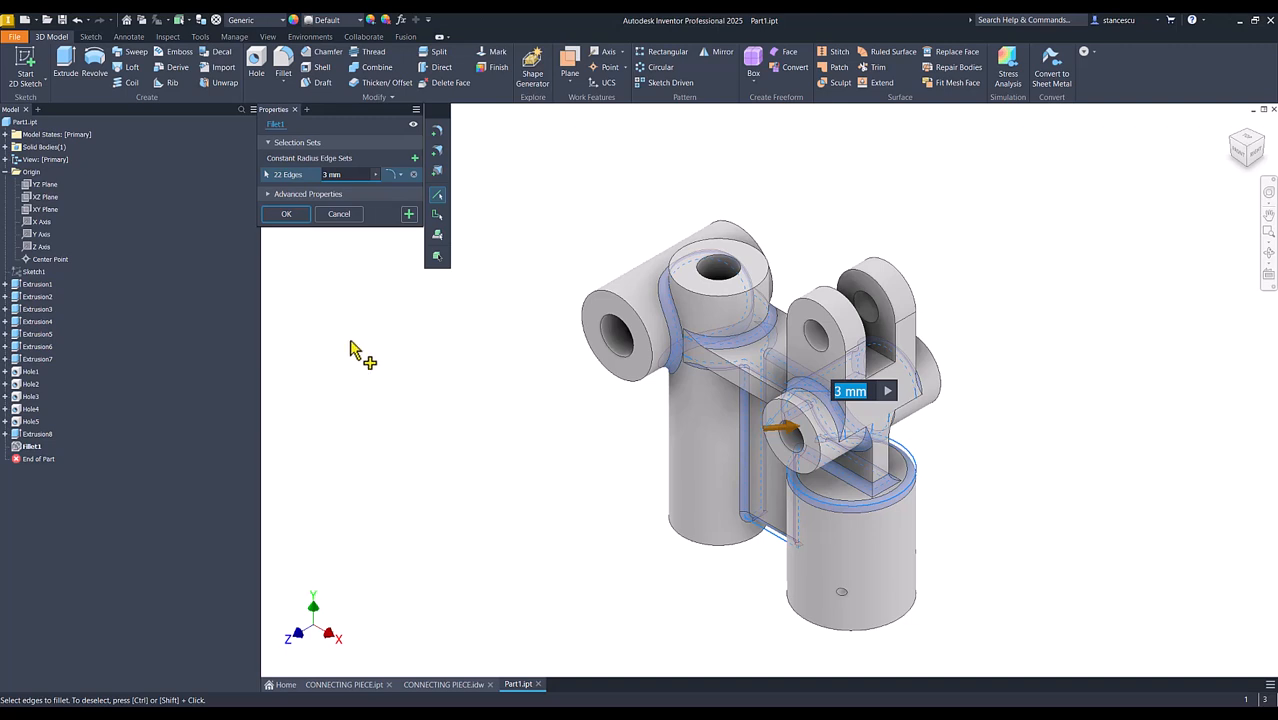
click(700, 298)
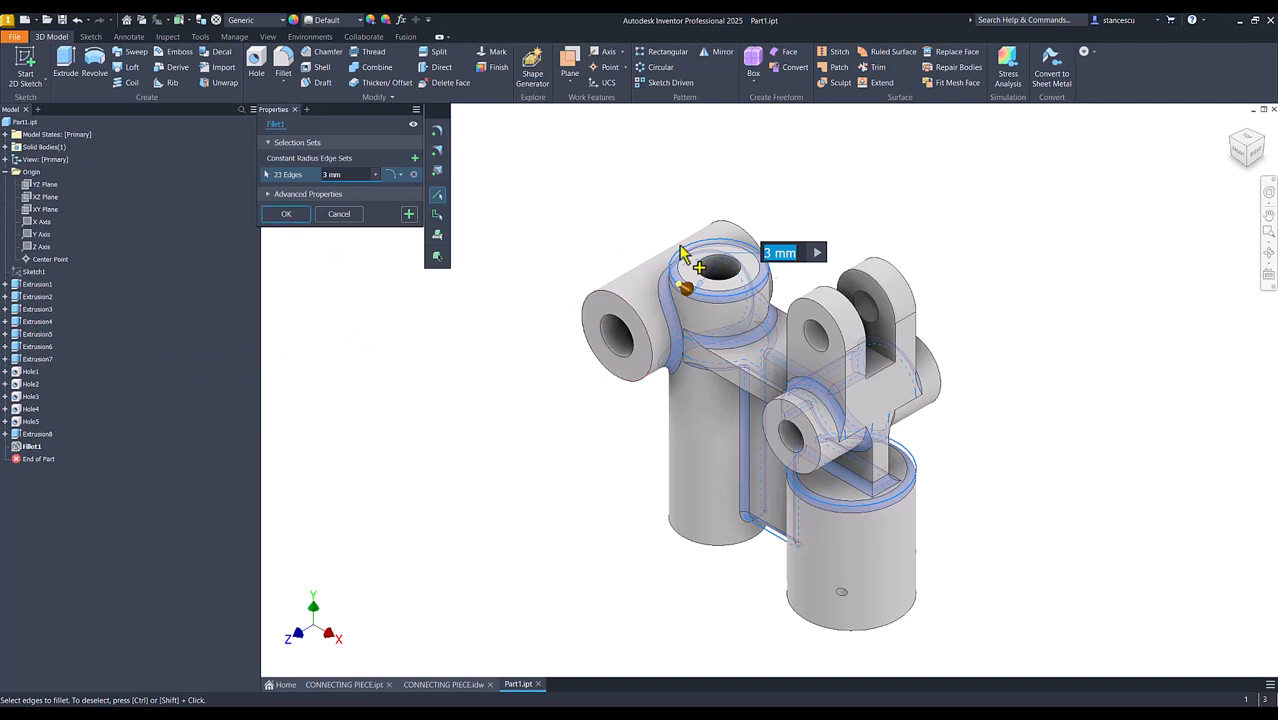
click(288, 216)
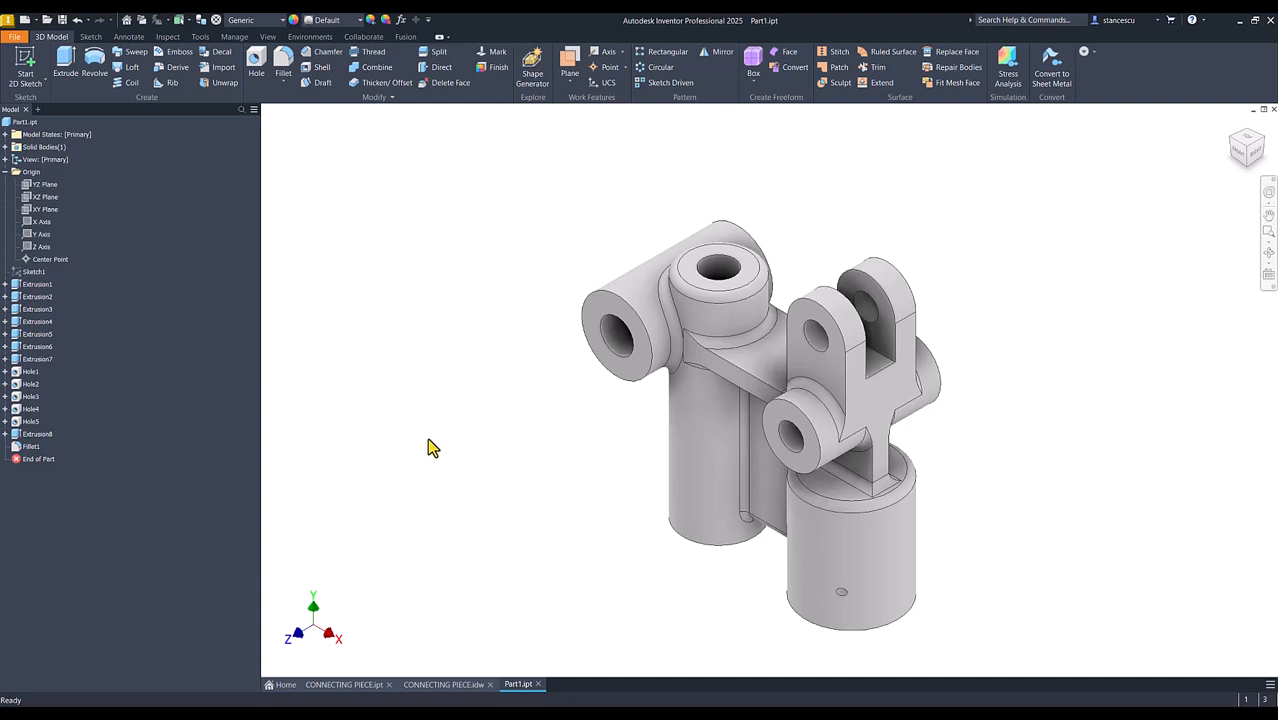
Check the large horizontal cylinder's diameter in the drawing, set its circle in Extrusion3's sketch to 35 mm and finish the sketch
click(6, 310)
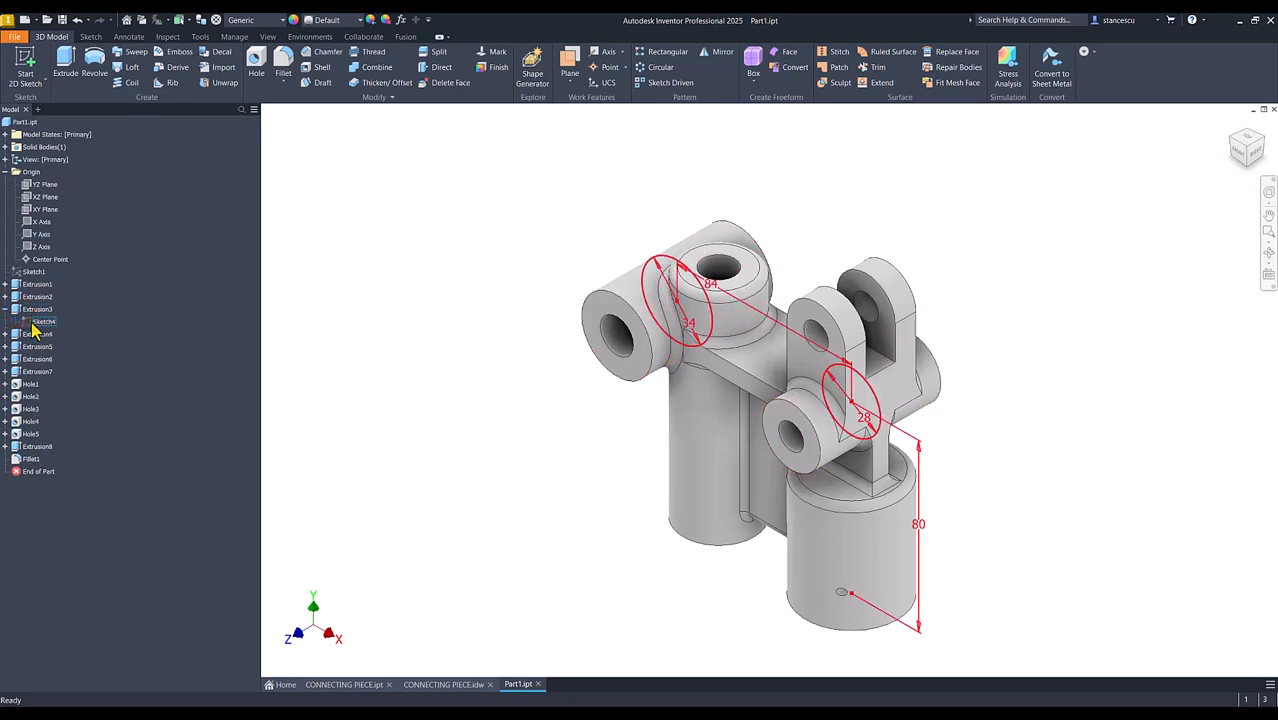
double_click(36, 322)
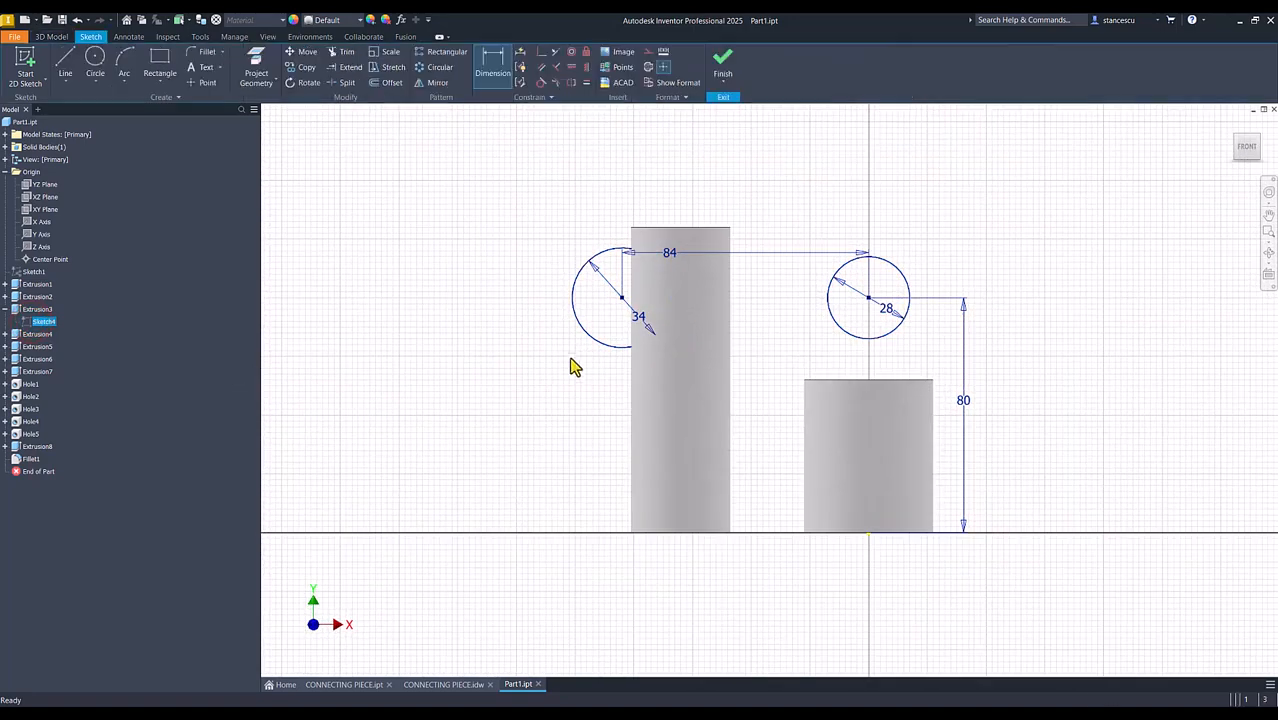
key(Escape)
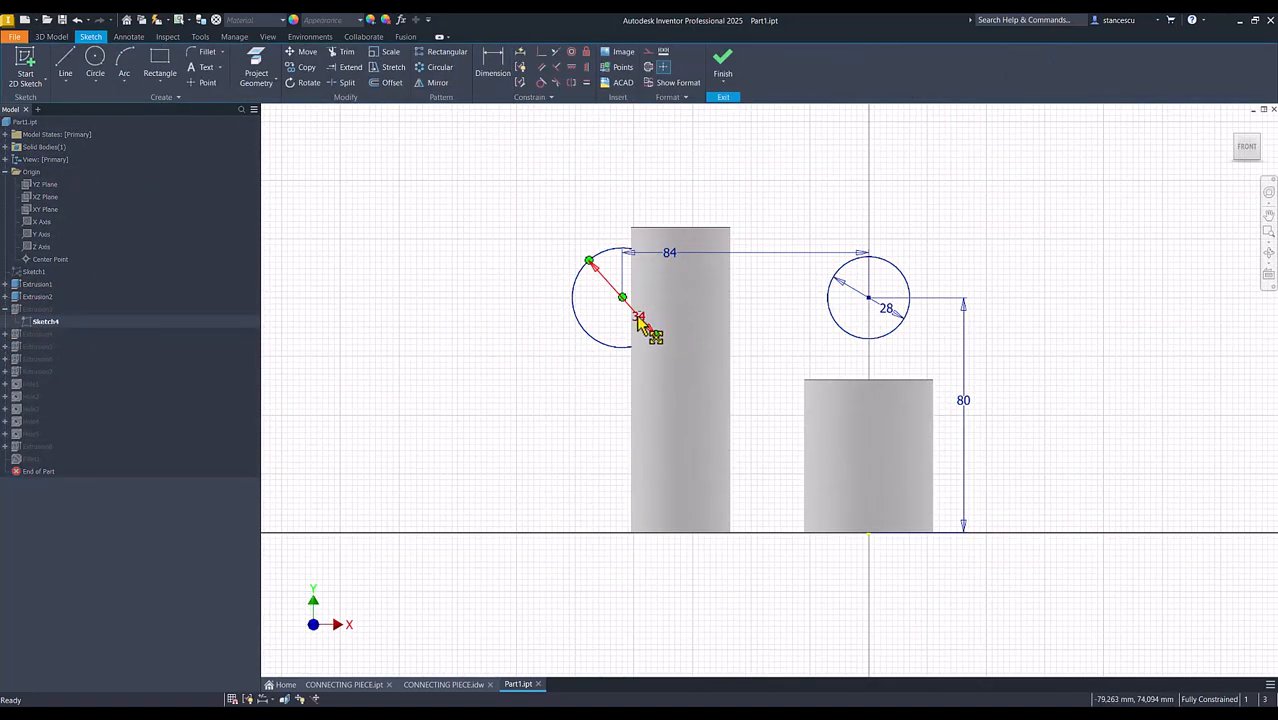
click(440, 686)
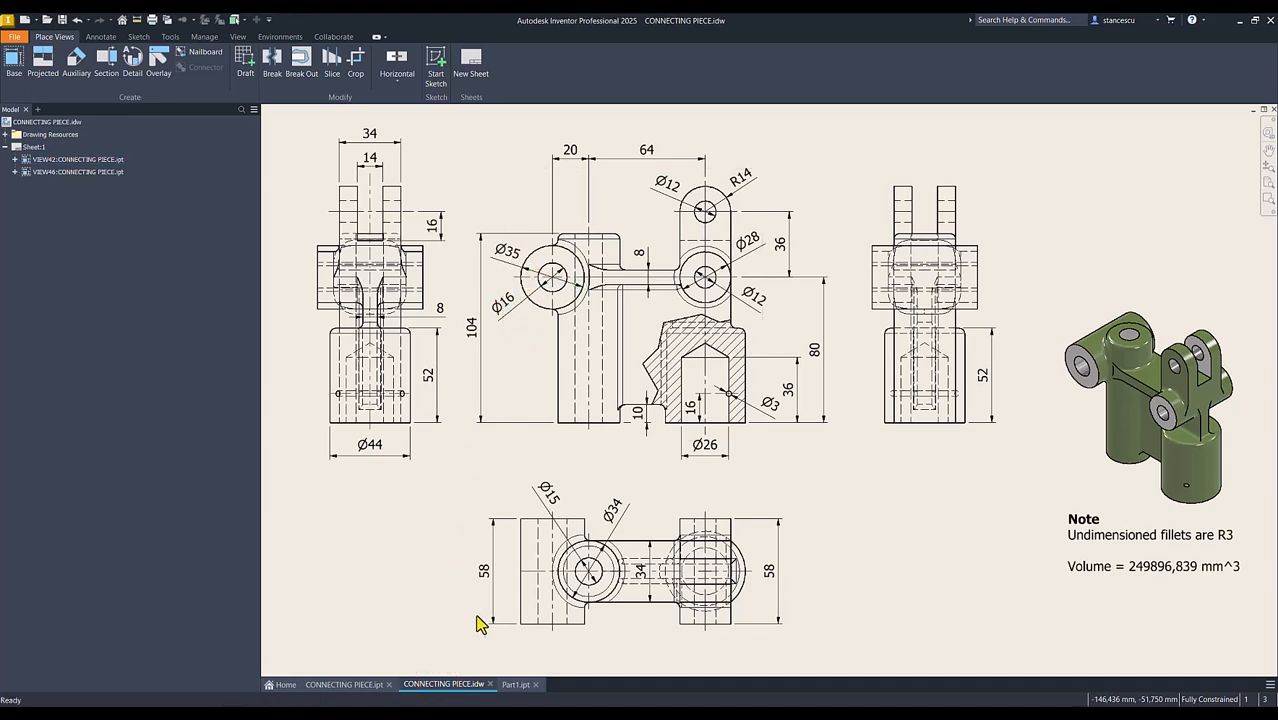
click(512, 684)
click(638, 316)
click(638, 316)
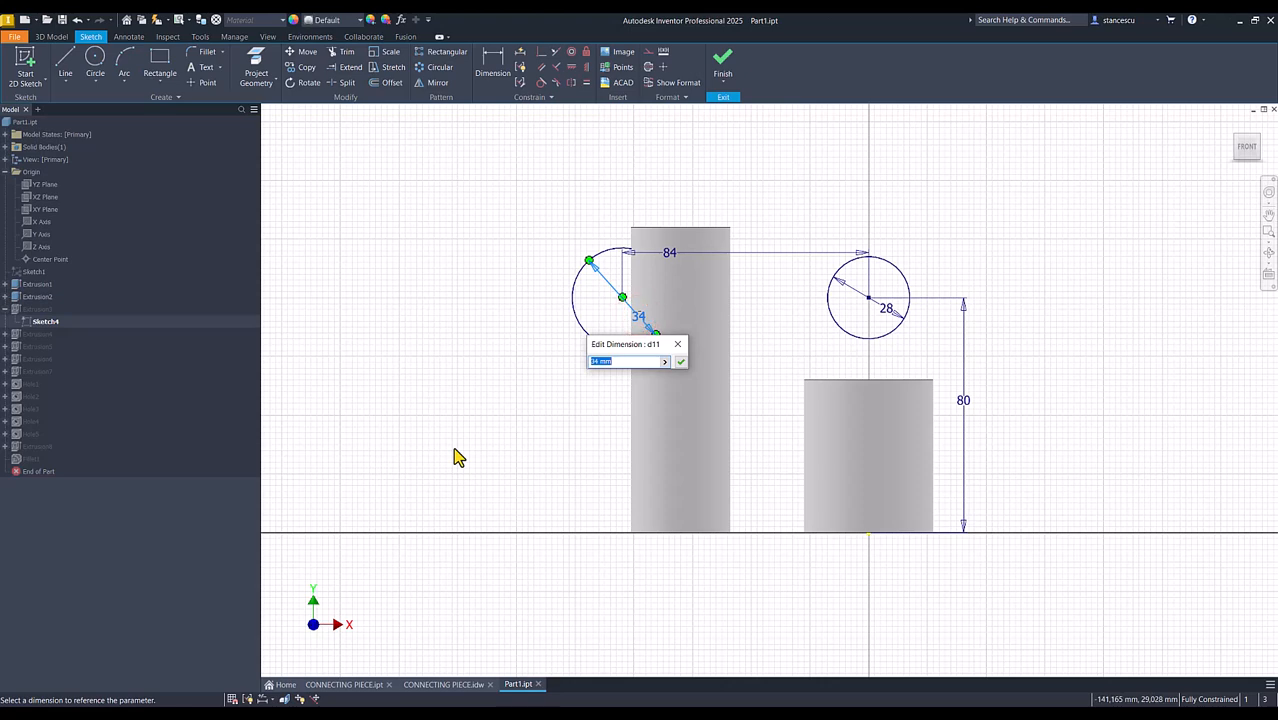
key(Return)
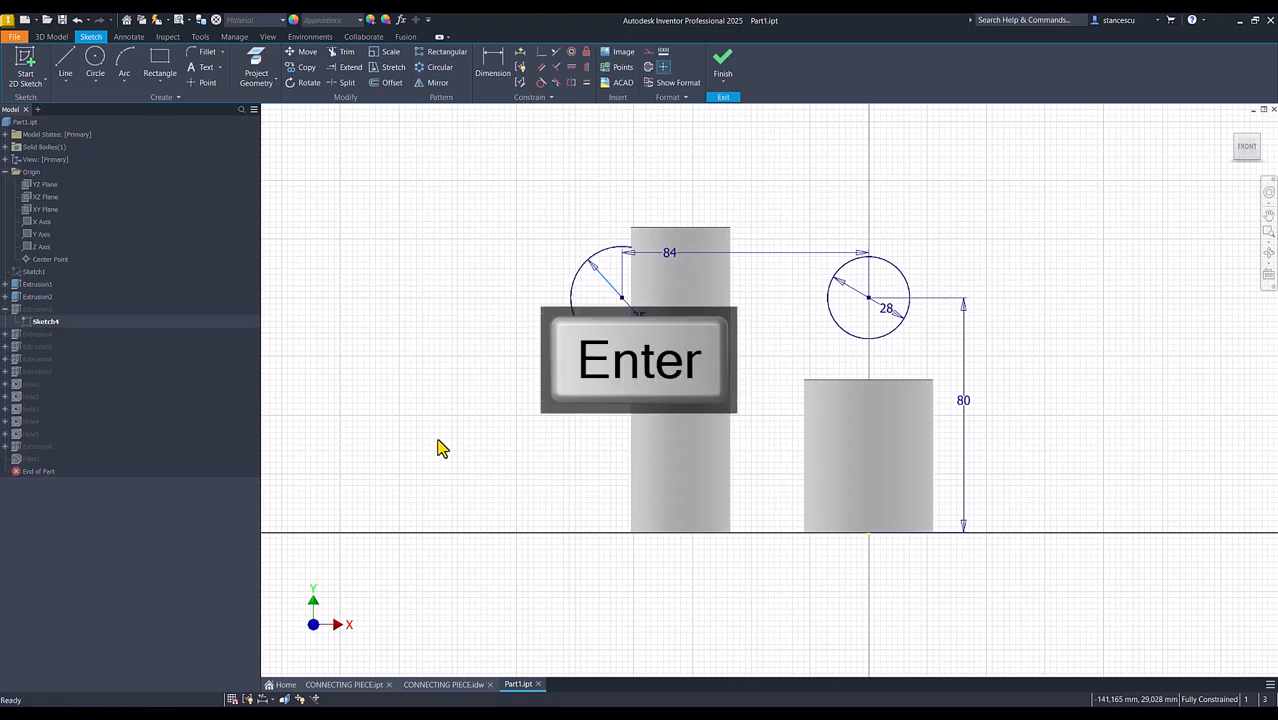
click(722, 80)
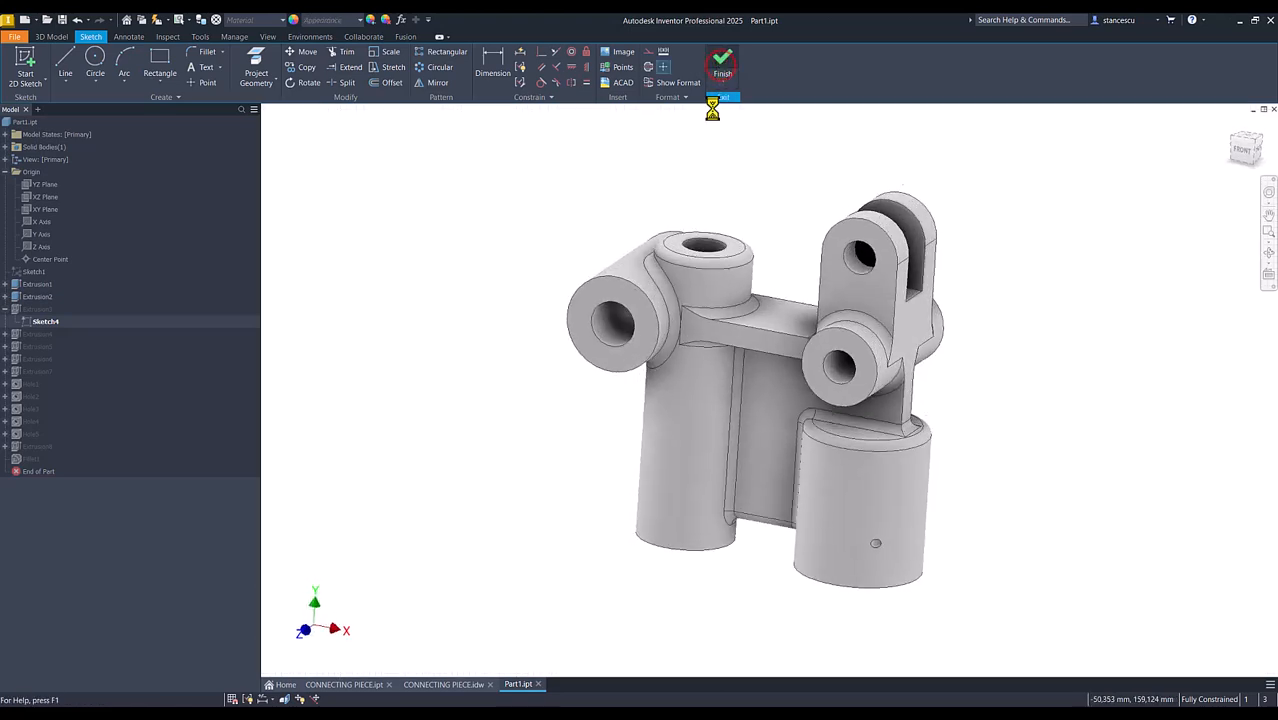
click(412, 259)
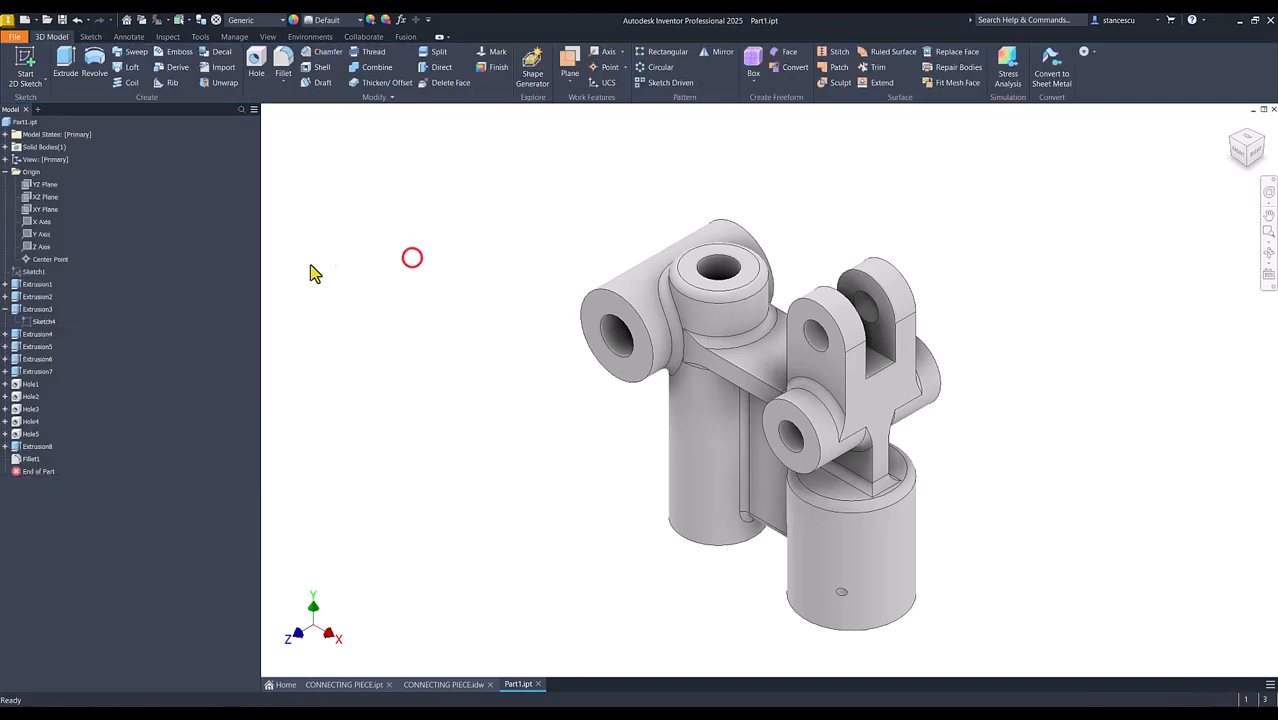
click(5, 310)
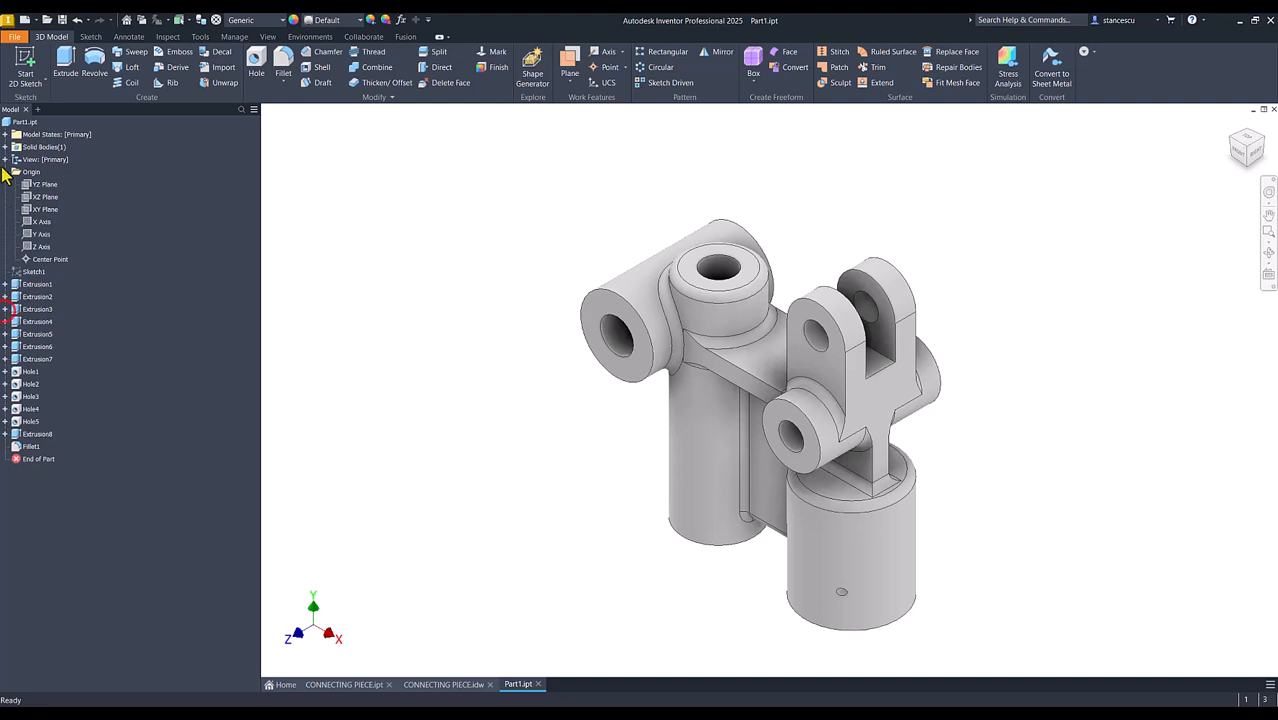
click(6, 172)
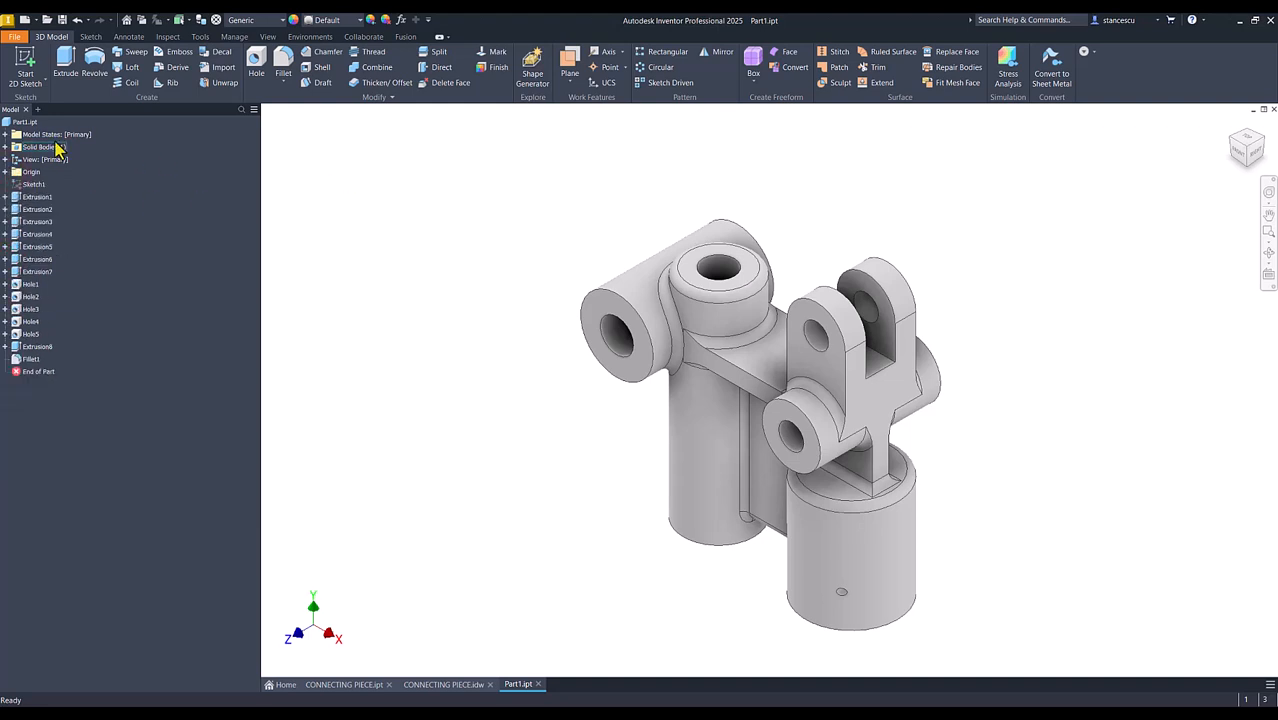
Update Part1's physical properties in iProperties and copy the part's volume value
right_click(20, 123)
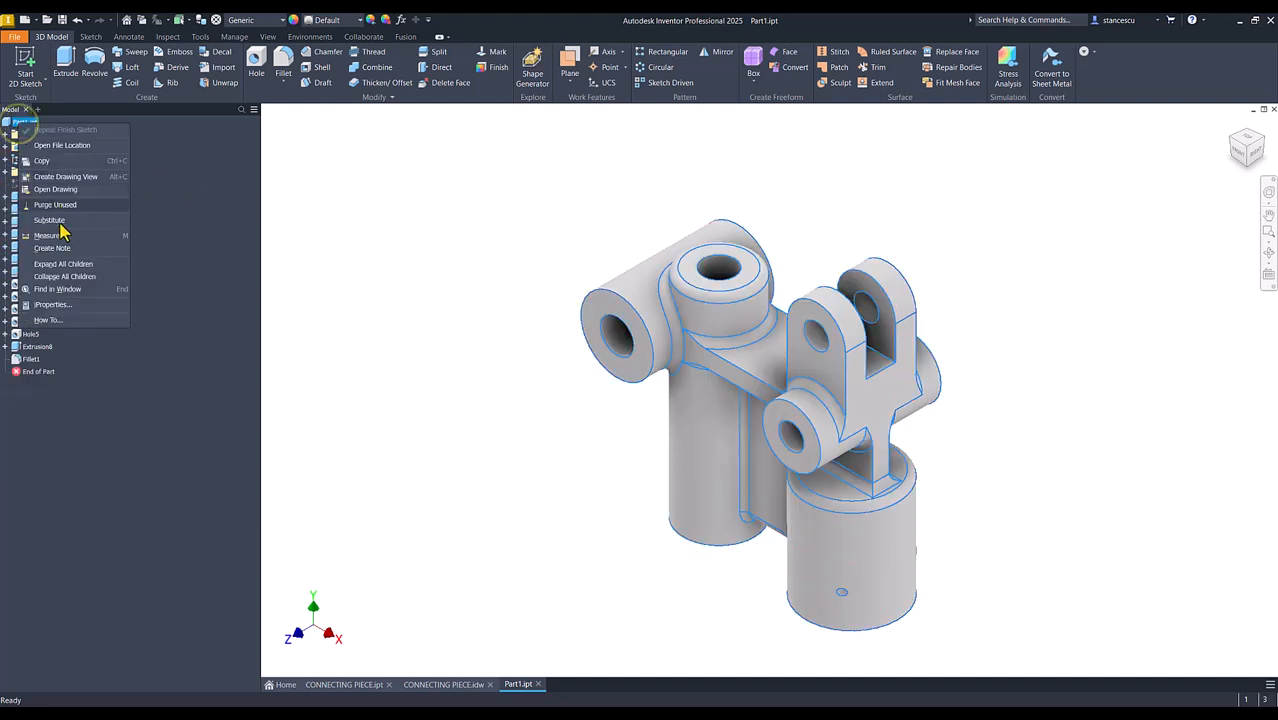
click(55, 307)
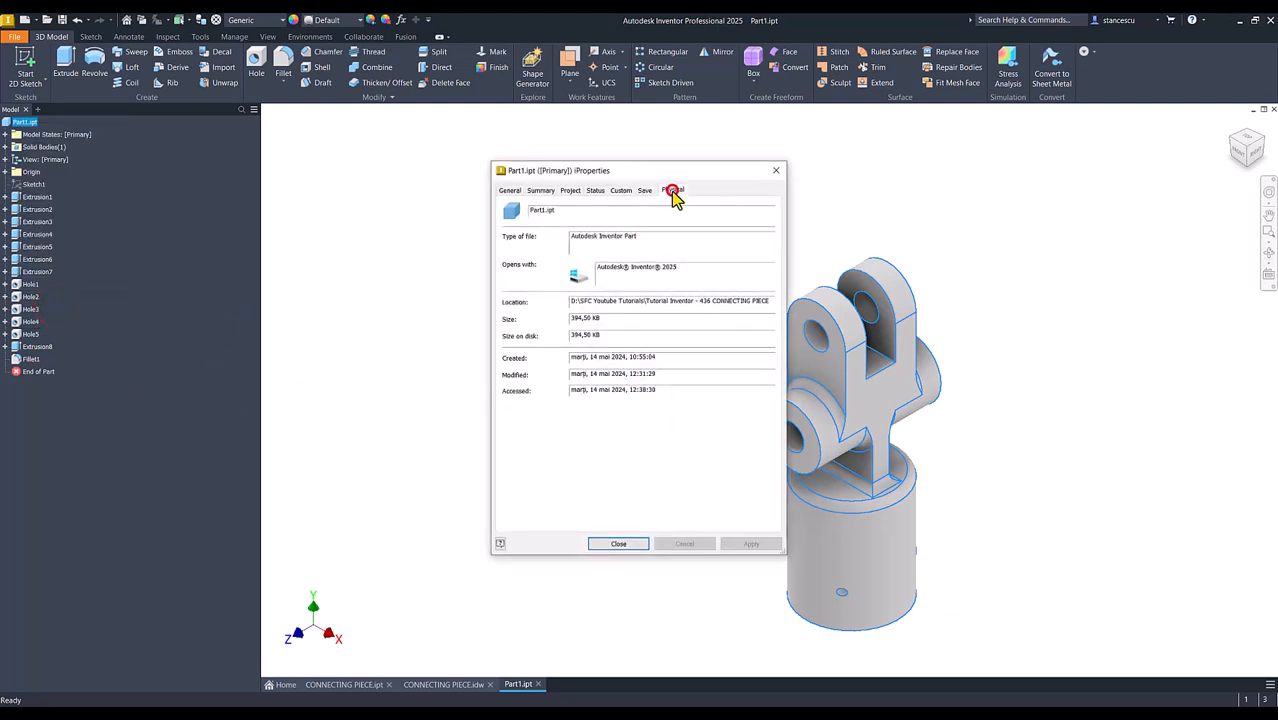
click(673, 190)
click(743, 218)
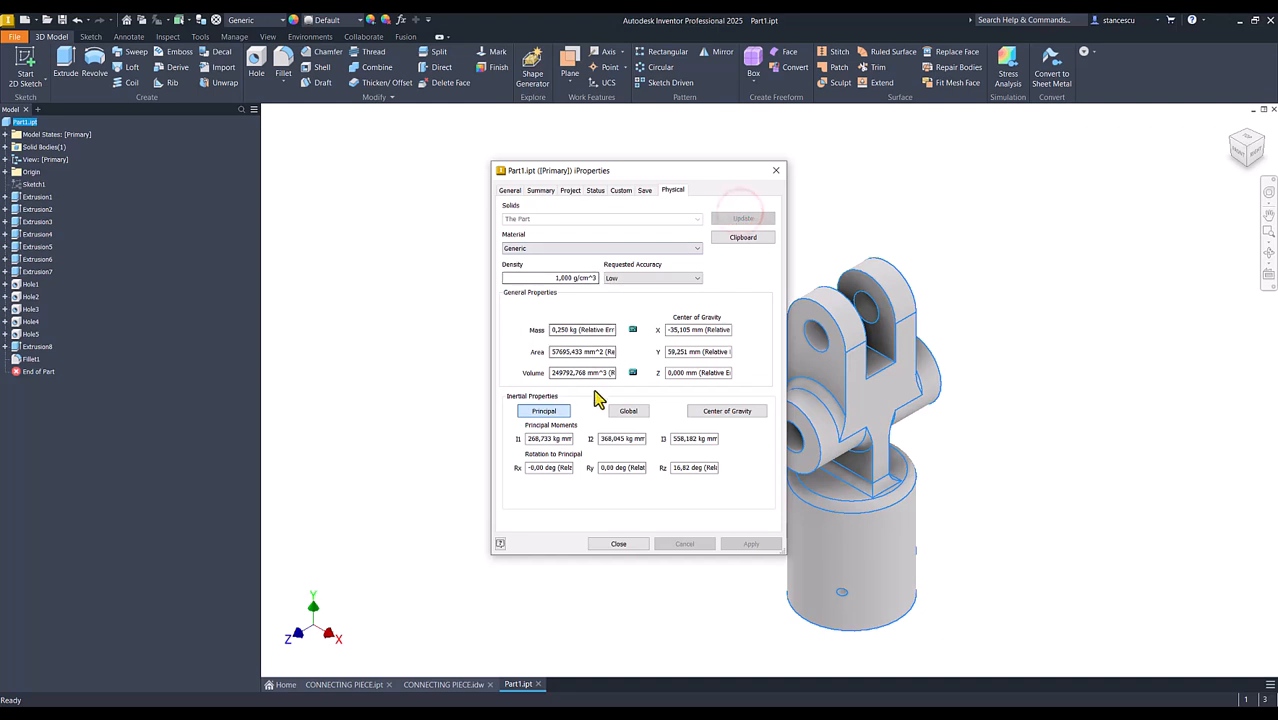
drag(604, 372, 540, 373)
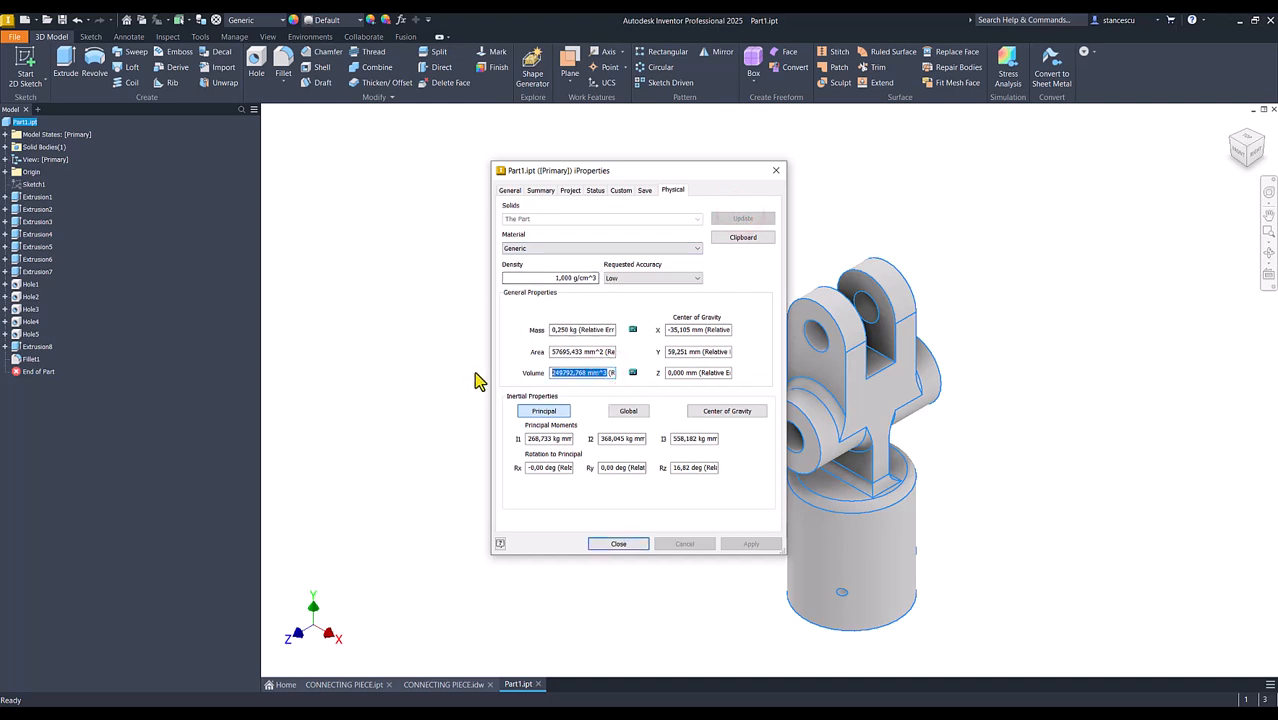
key(ctrl+c)
click(628, 543)
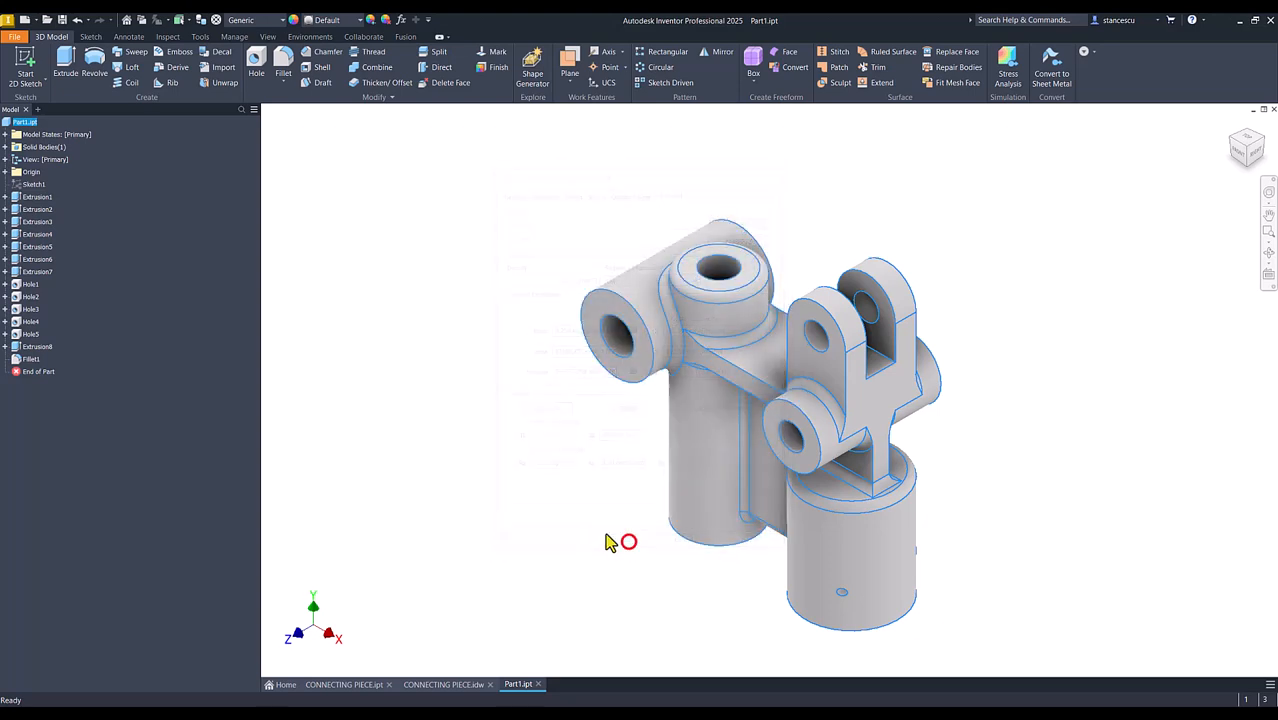
Open the note in the CONNECTING PIECE drawing for editing and paste the copied volume on a new line beneath the volume line
click(468, 684)
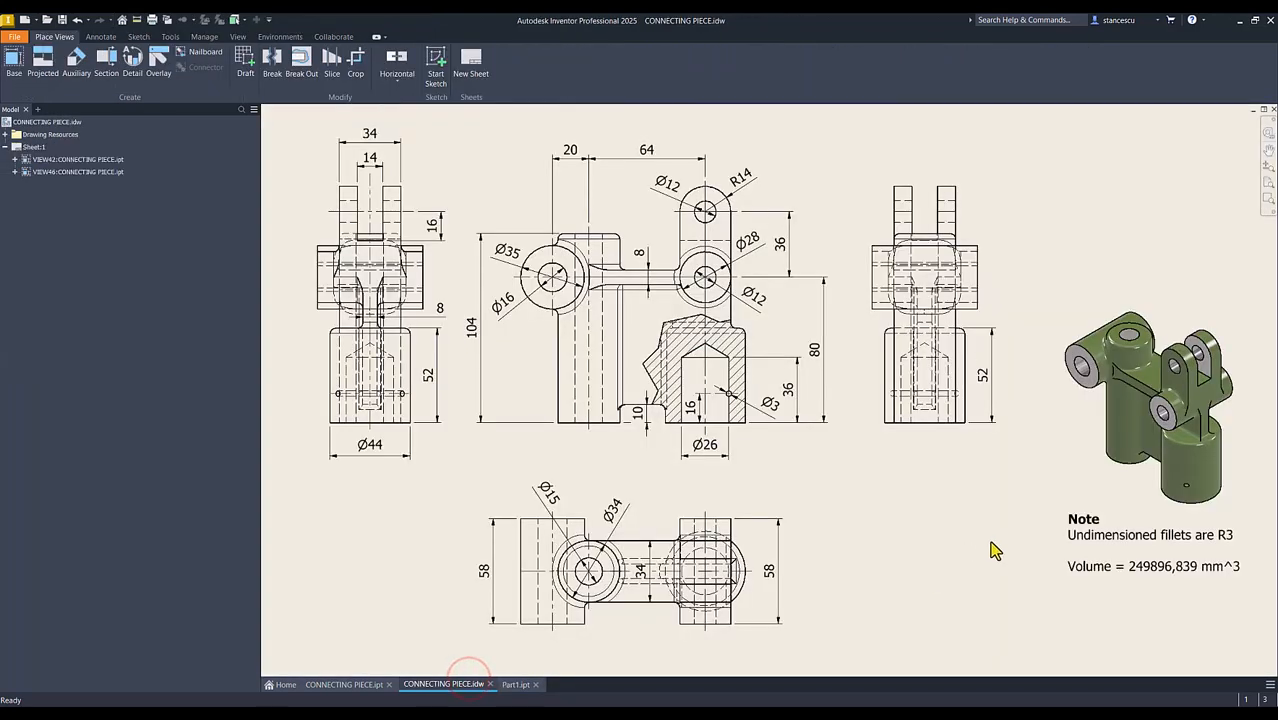
click(1115, 567)
double_click(1115, 567)
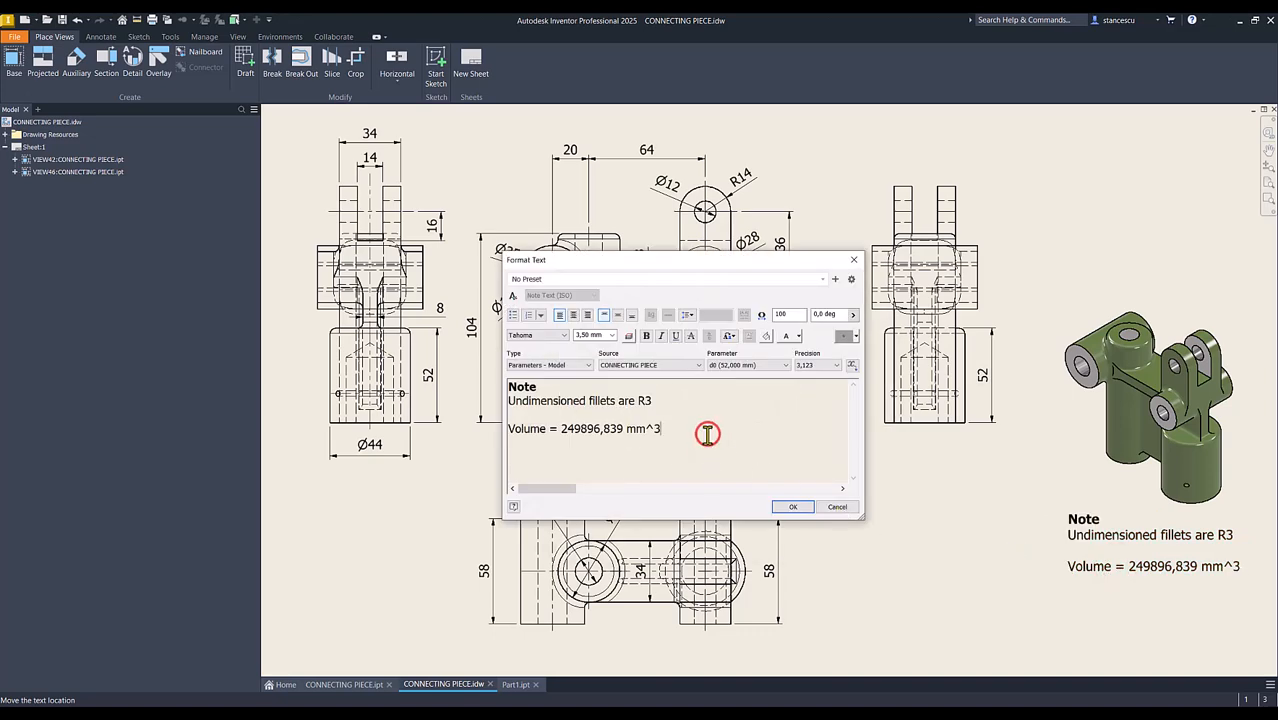
key(Return)
key(ctrl+v)
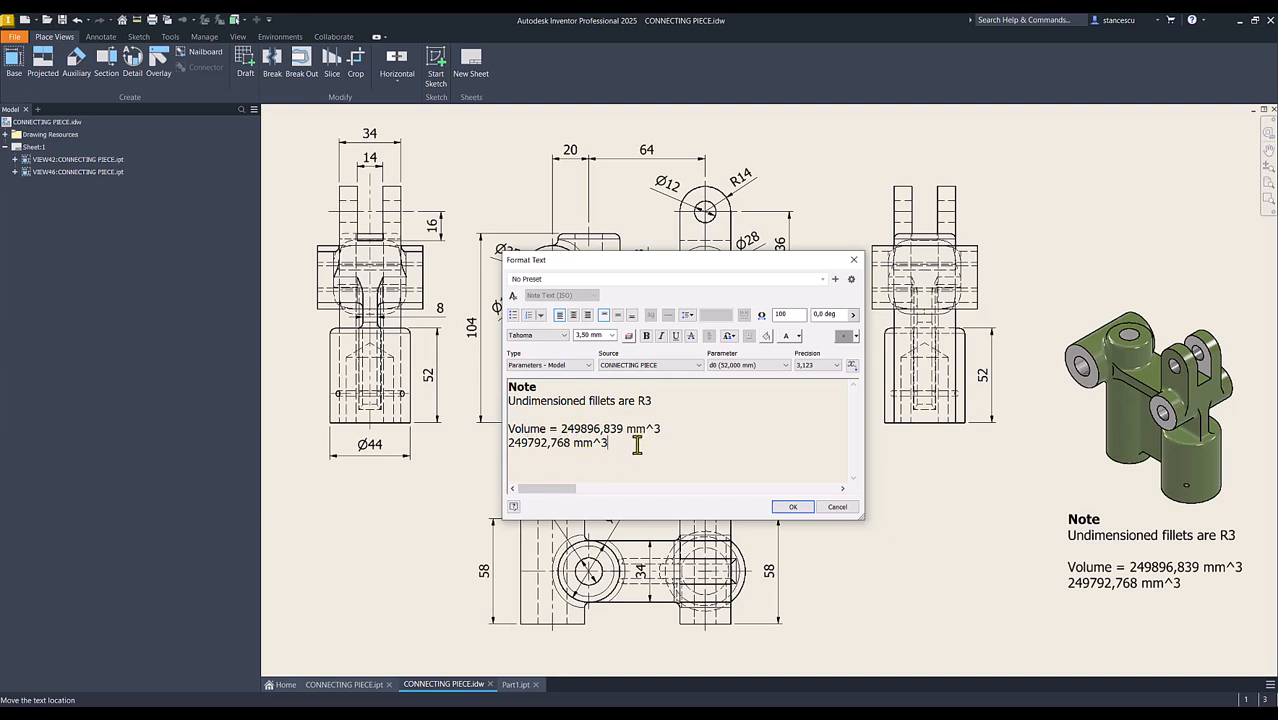
Remove the old value from the note so the line reads "Volume = 249792,768 mm^3", and accept the note edit
key(shift+Home)
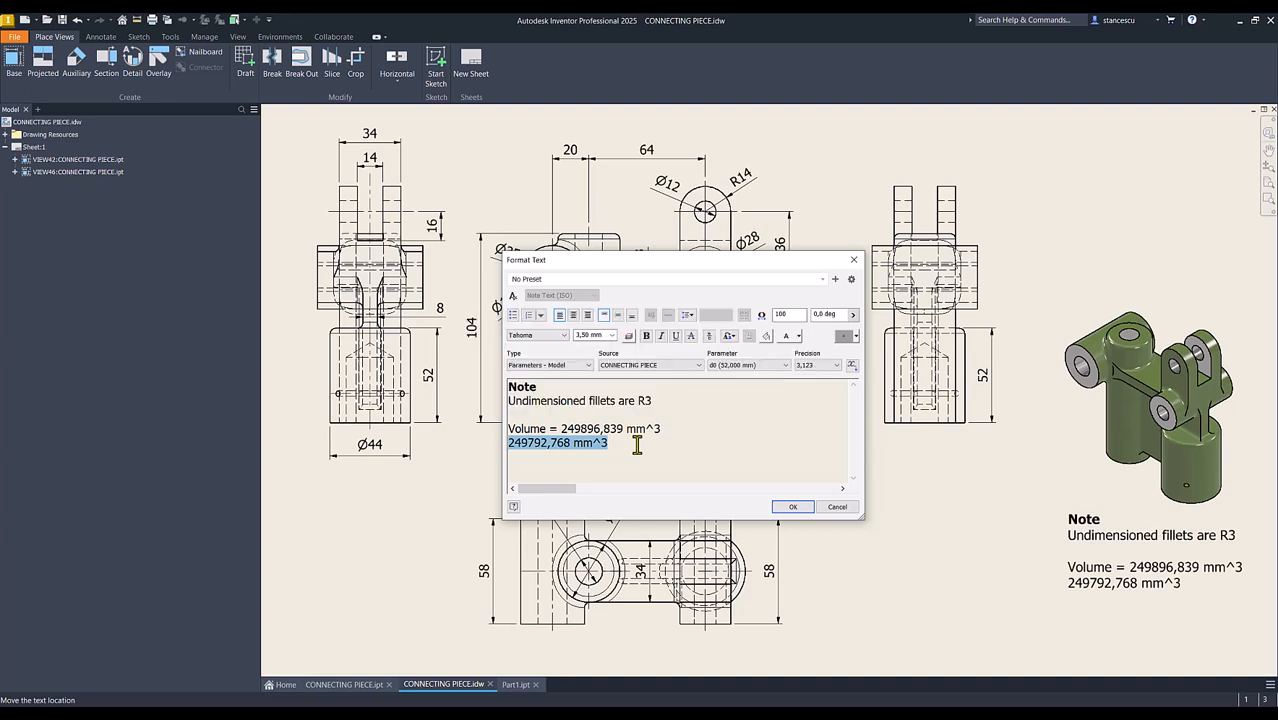
click(558, 432)
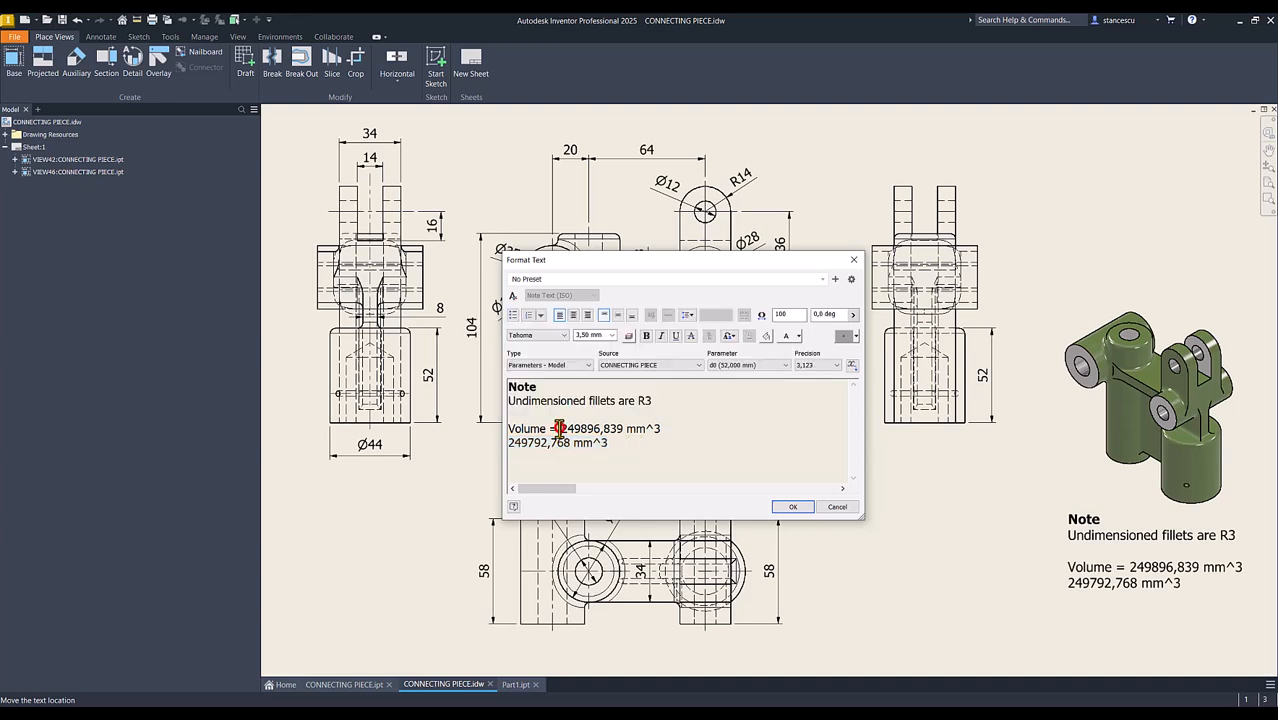
key(shift+End)
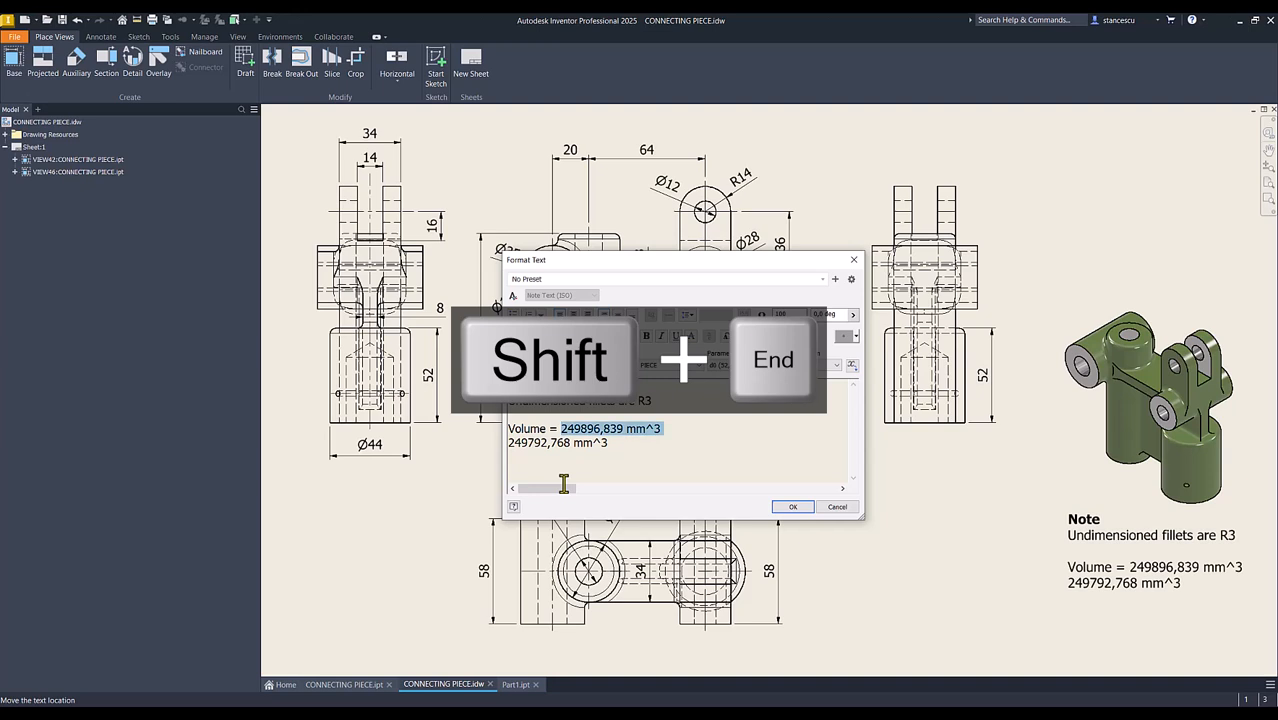
key(Delete)
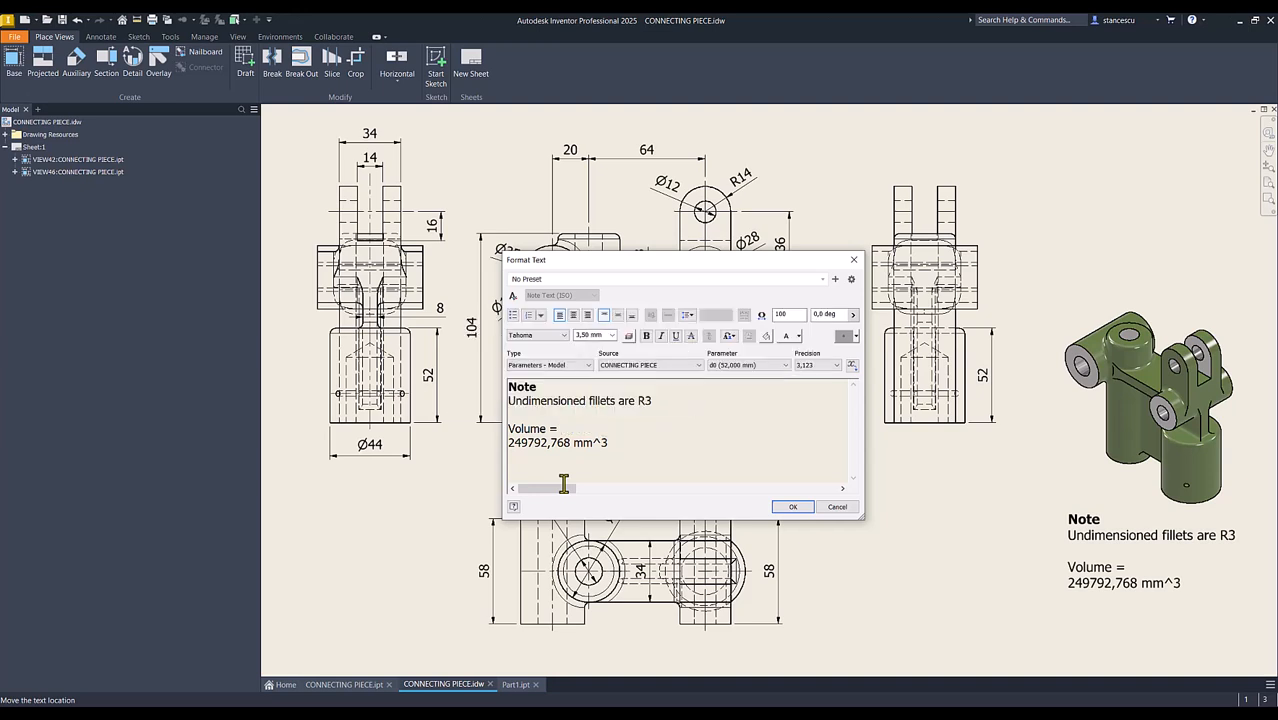
key(Delete)
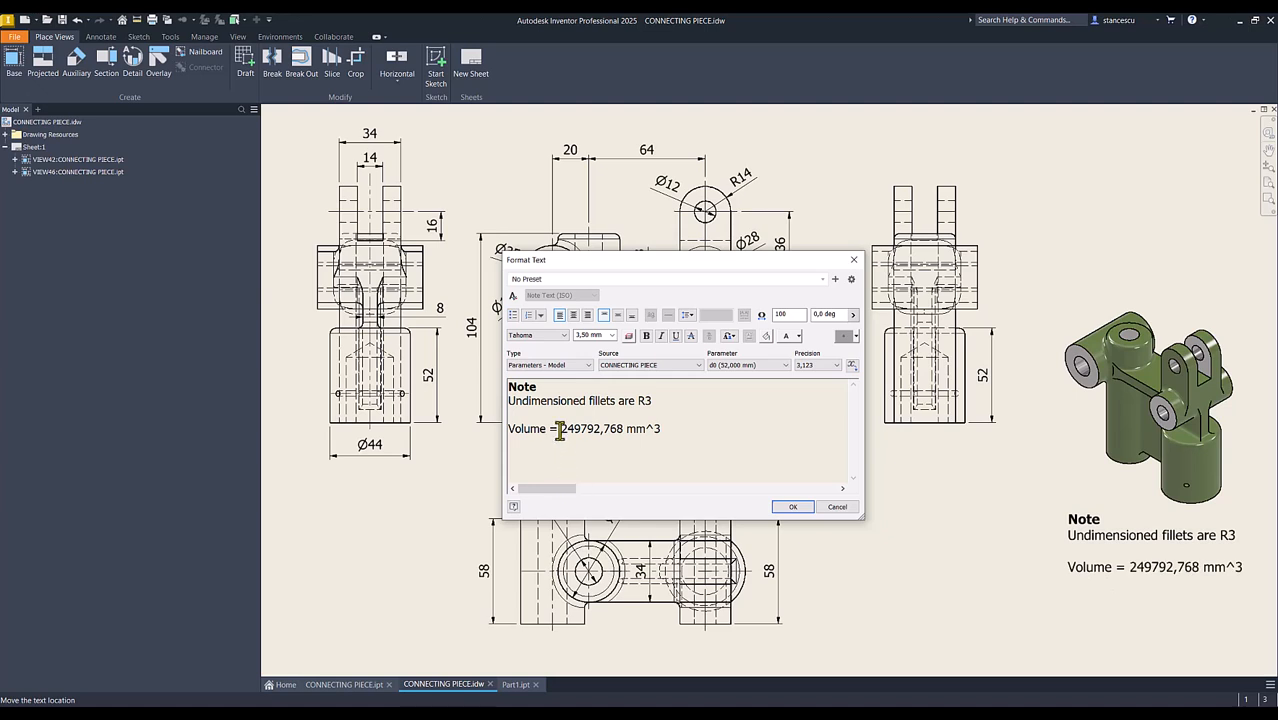
drag(560, 430, 668, 440)
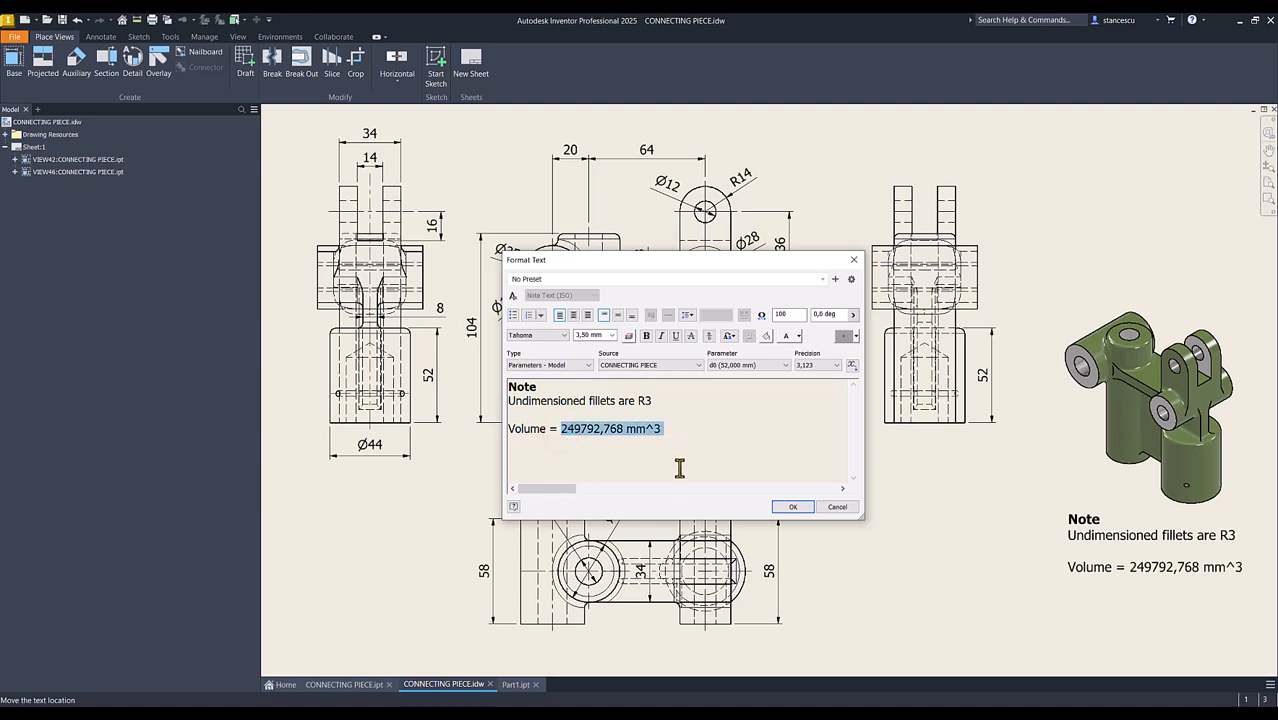
drag(655, 429, 685, 416)
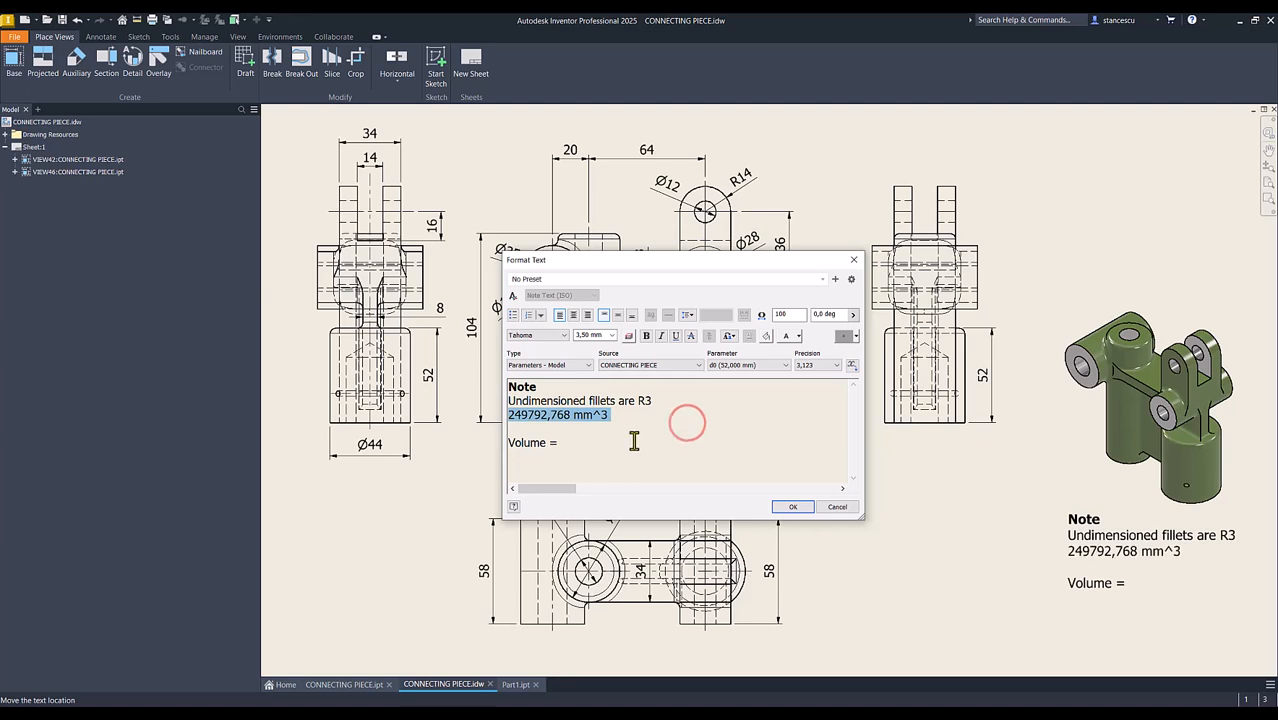
key(ctrl+z)
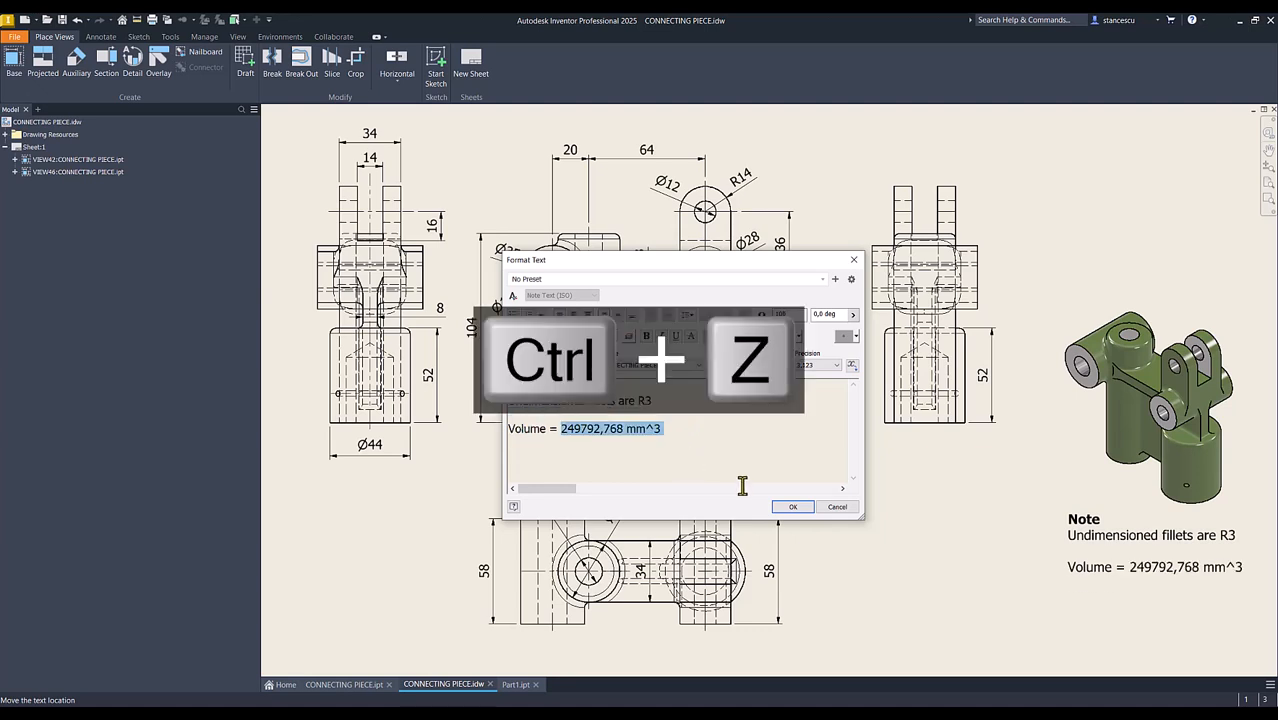
click(785, 507)
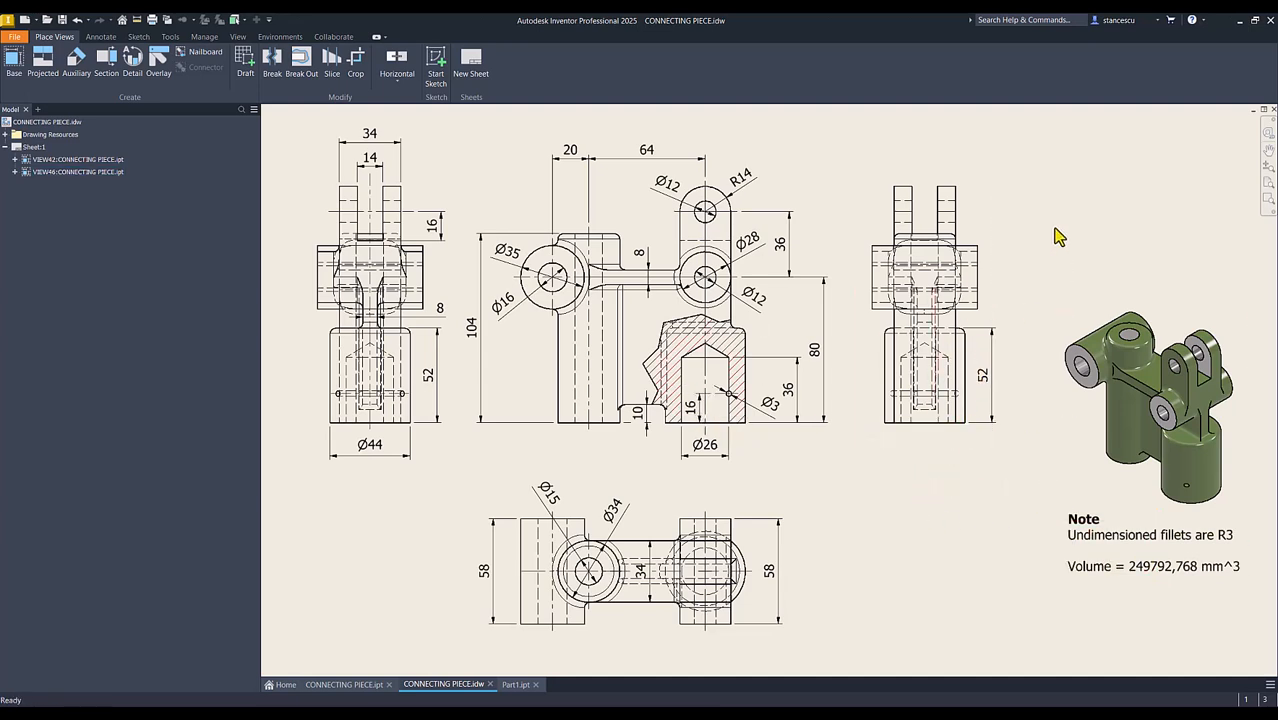
click(1053, 152)
Switch back to Part1 and assign it the Steel, Cast material
click(512, 685)
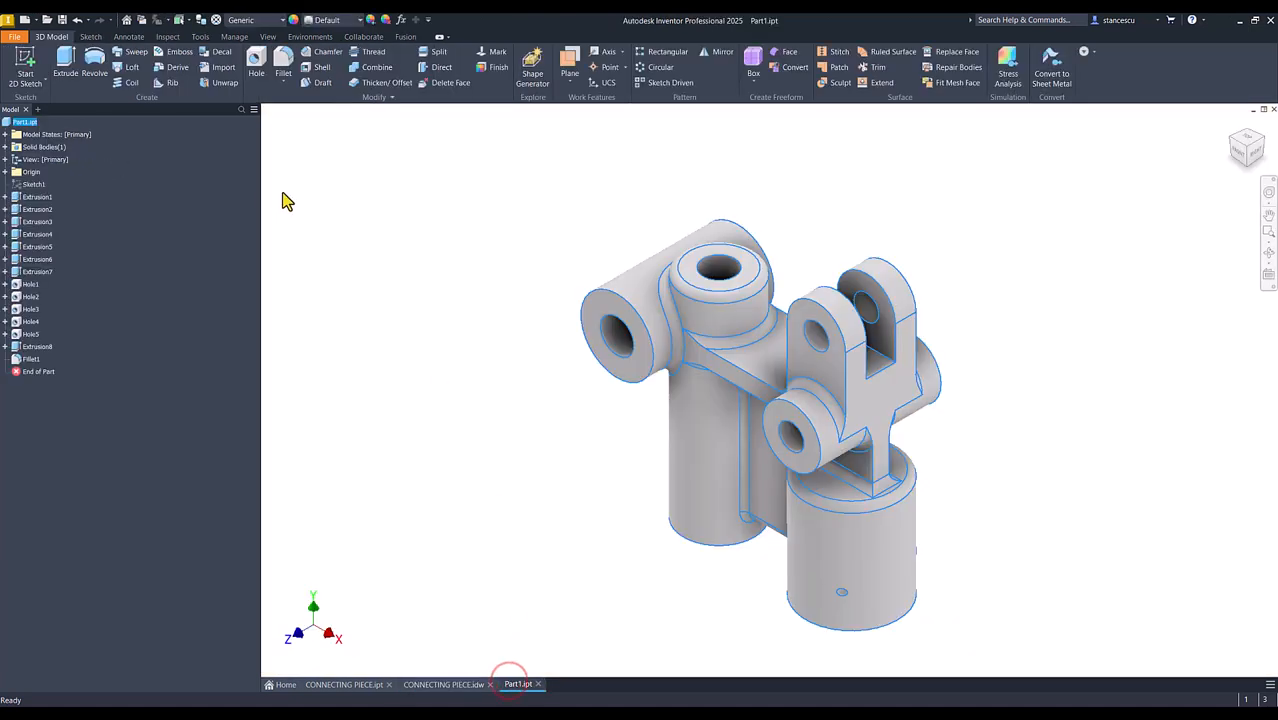
click(259, 20)
scroll(333, 358, down, 7)
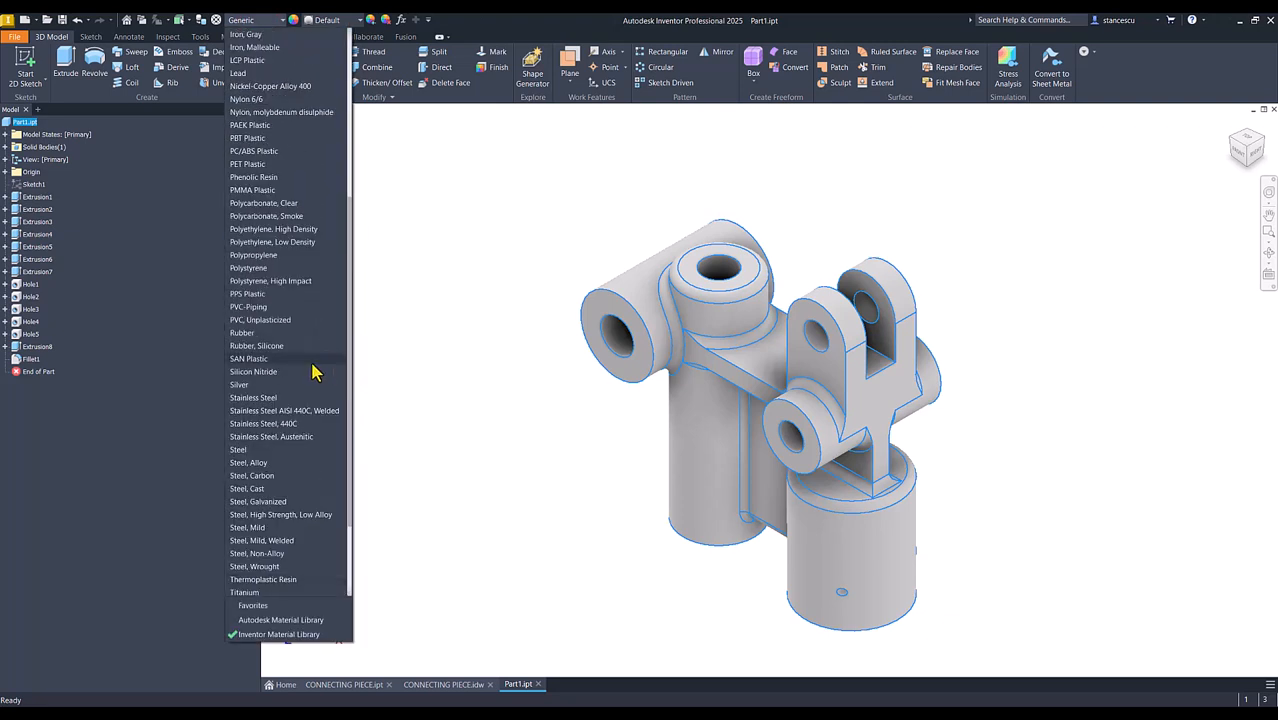
click(252, 490)
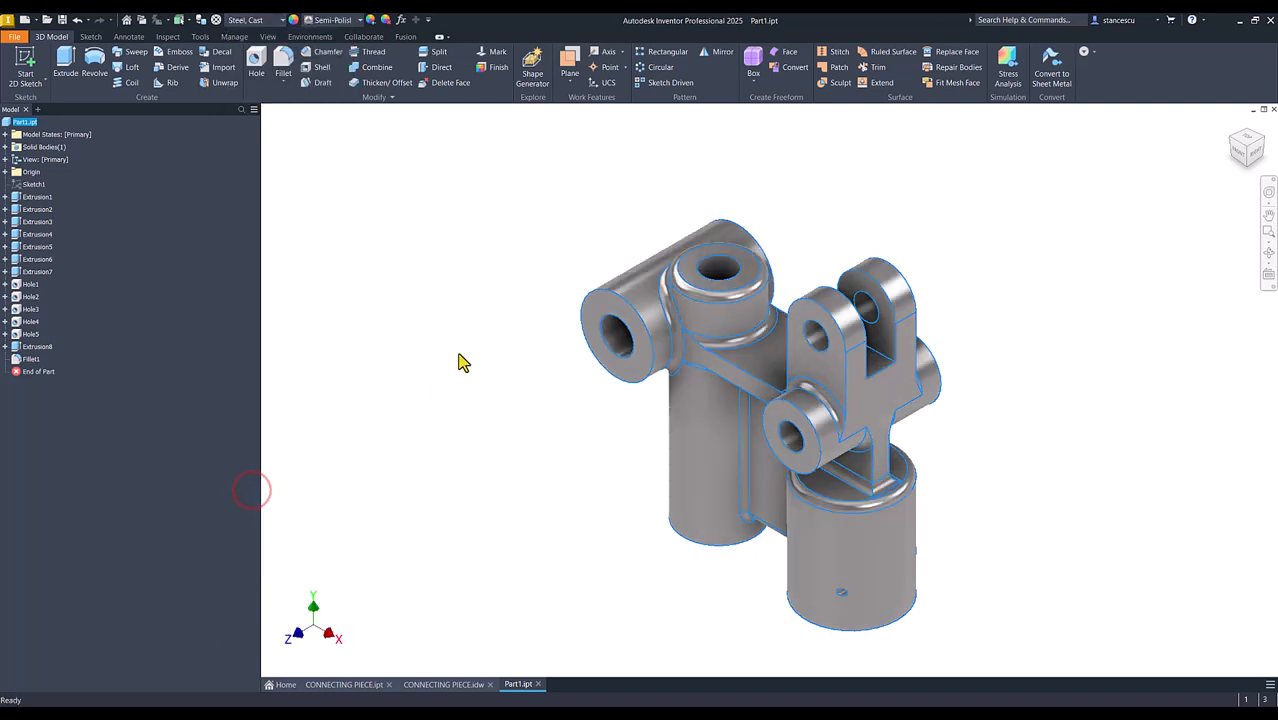
Display Part1 in the Shaded visual style and set the whole part's appearance to Dark Olive
click(267, 36)
click(228, 74)
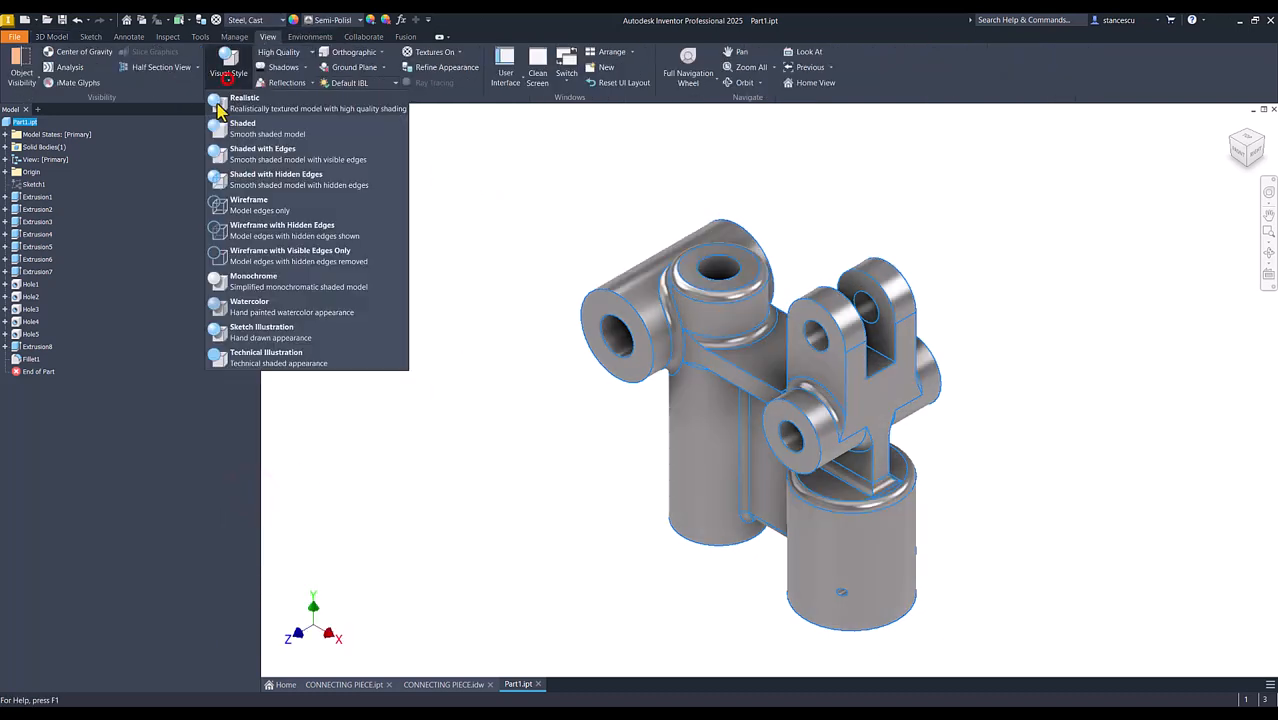
click(249, 128)
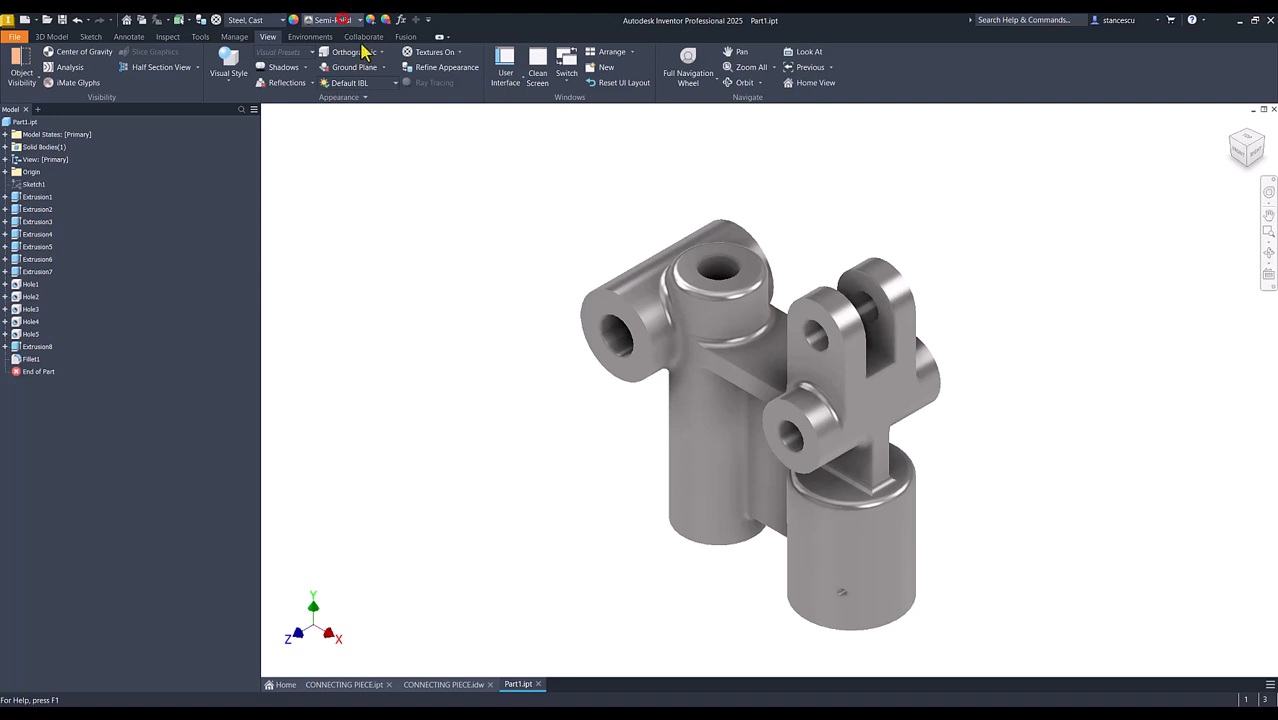
click(340, 20)
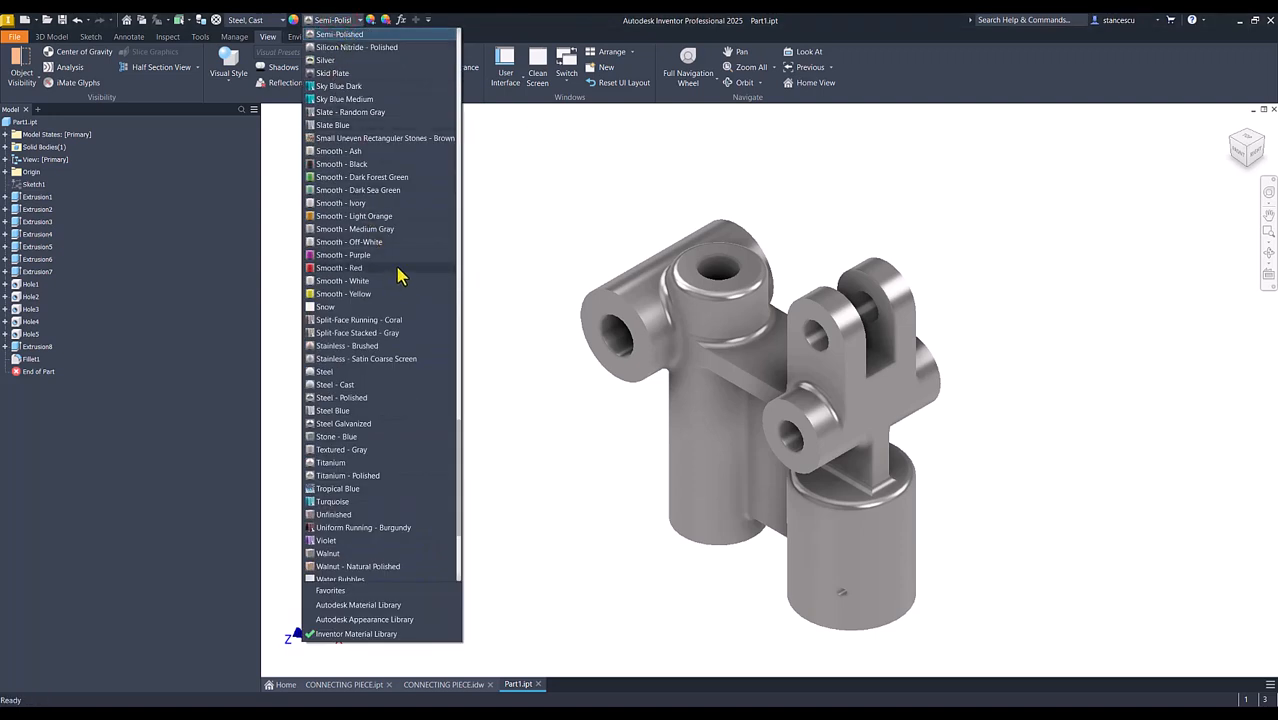
scroll(397, 276, up, 20)
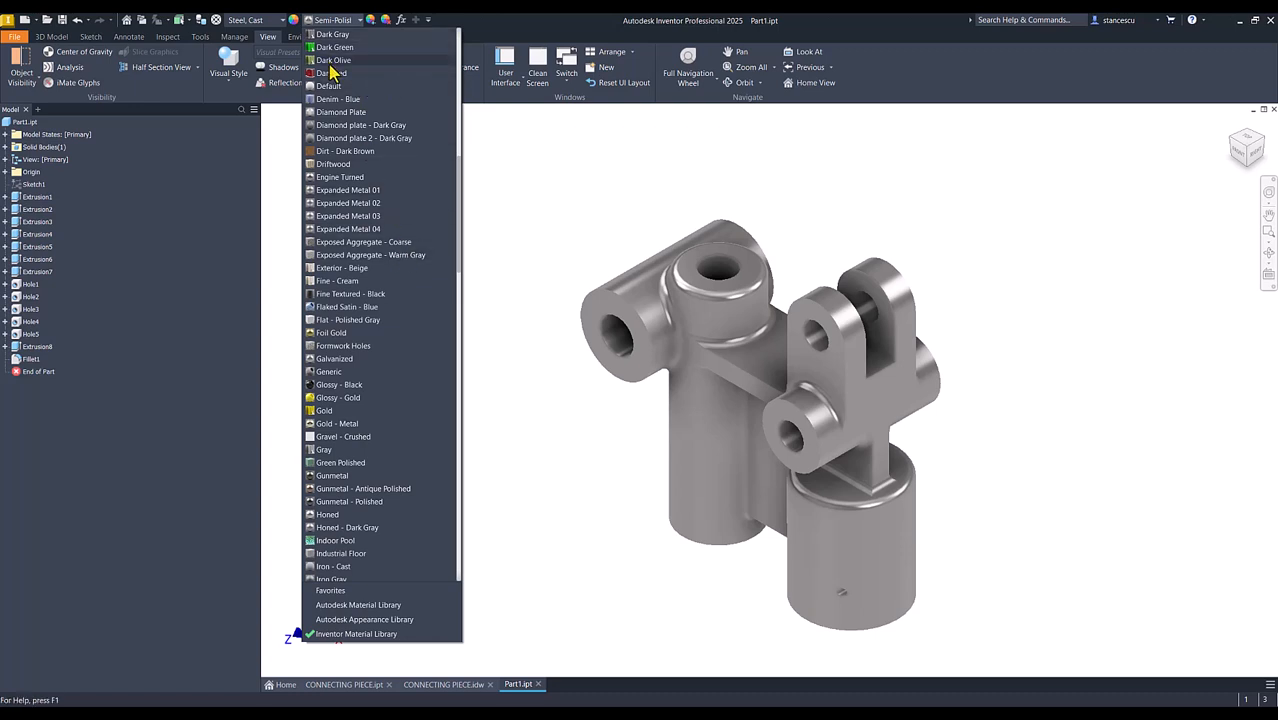
click(331, 62)
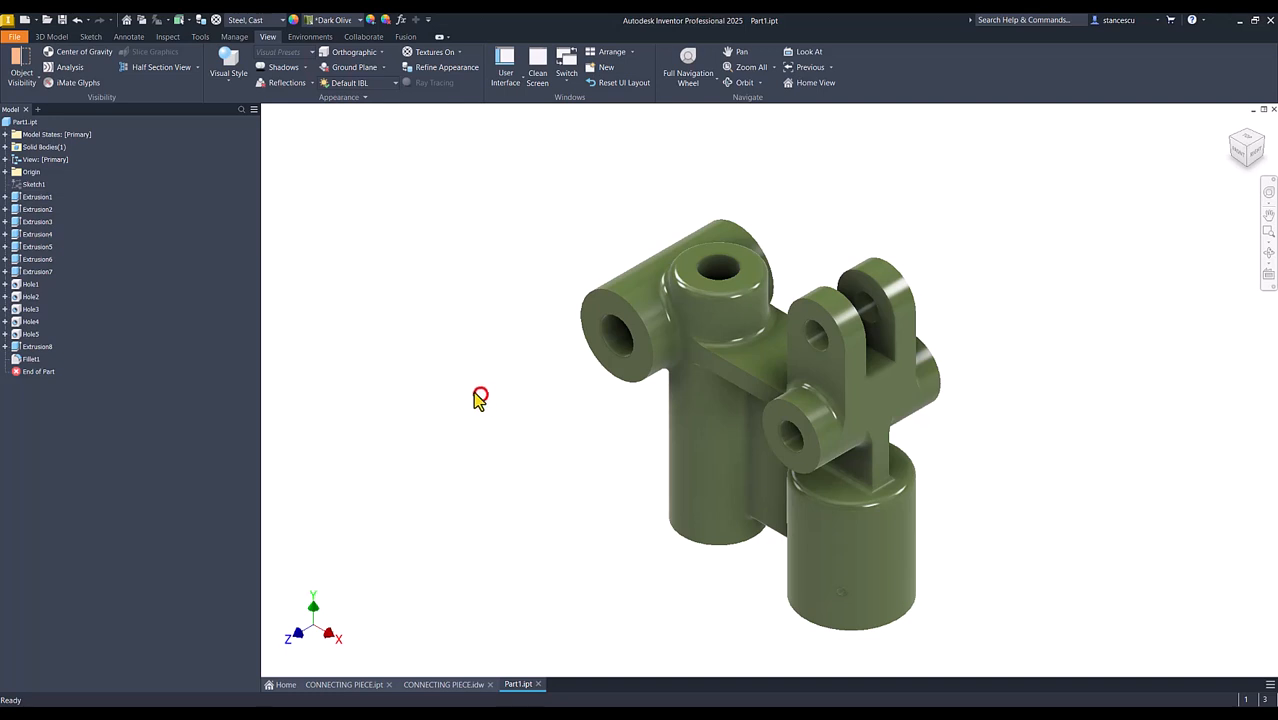
Apply a grey metallic appearance to the horizontal bosses' end faces, the bores, the clevis slot's inner faces and the vertical cylinders' bottom faces
click(600, 305)
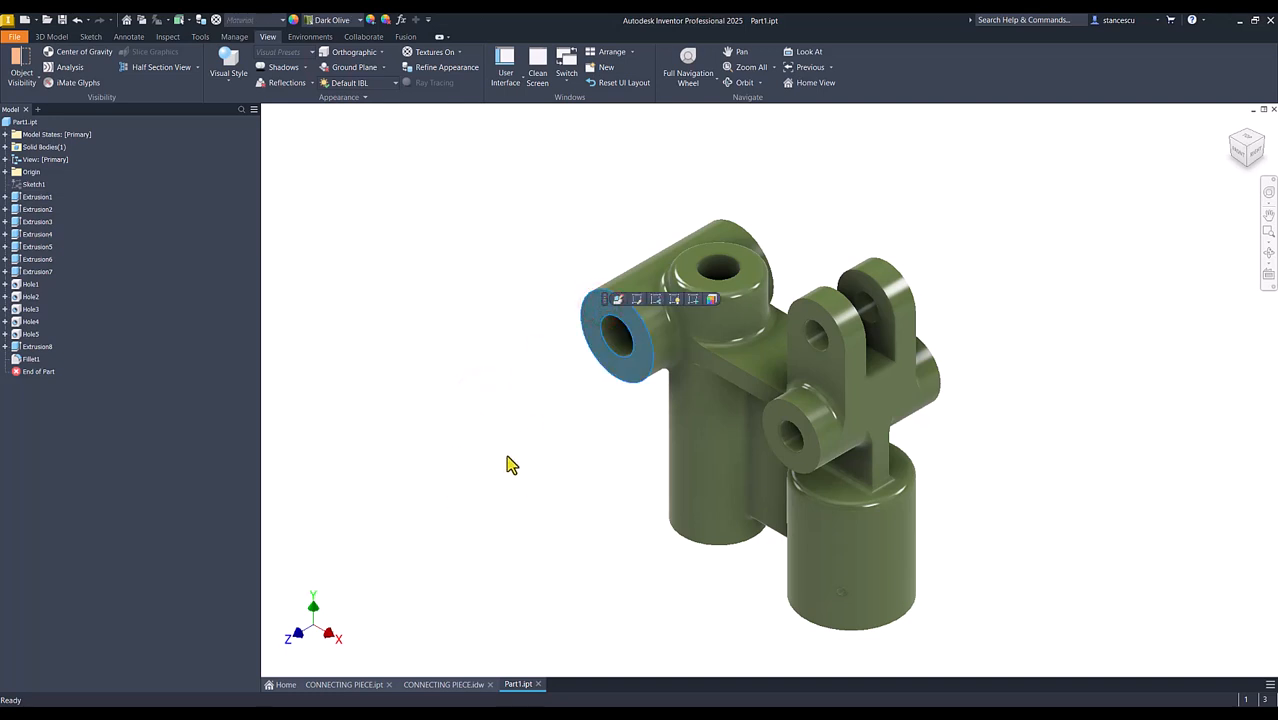
ctrl+click(619, 331)
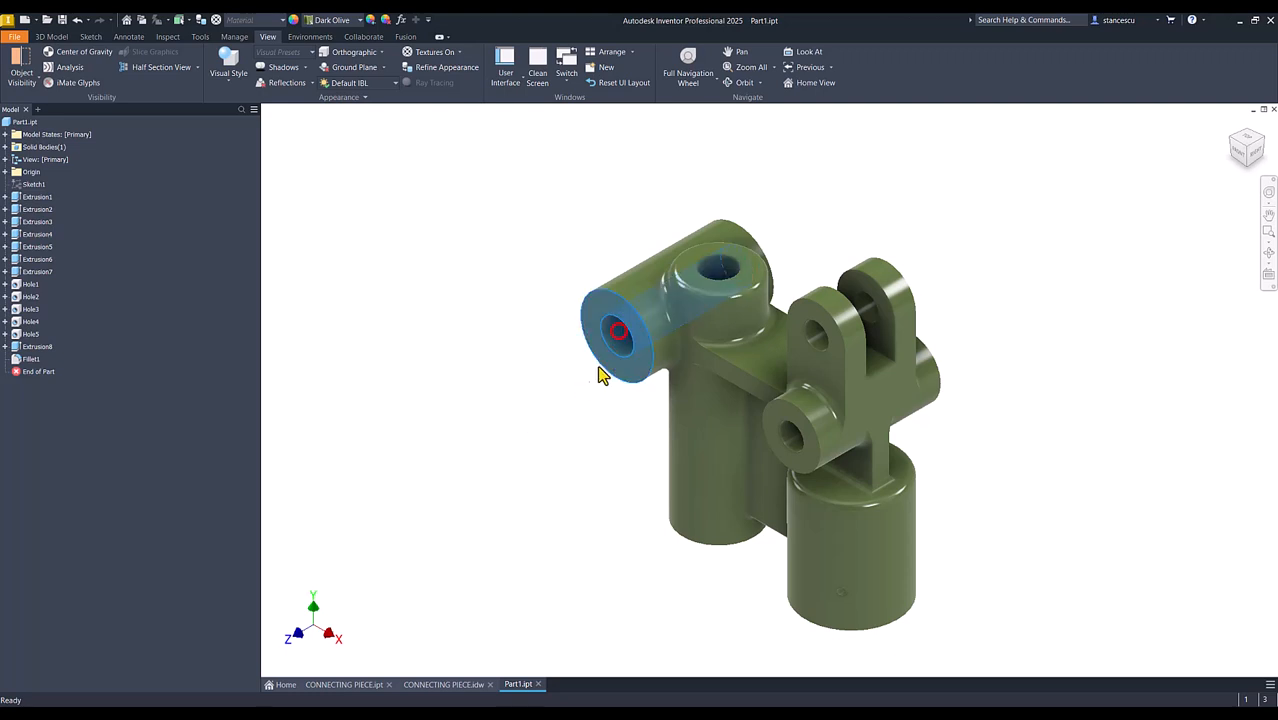
ctrl+click(784, 428)
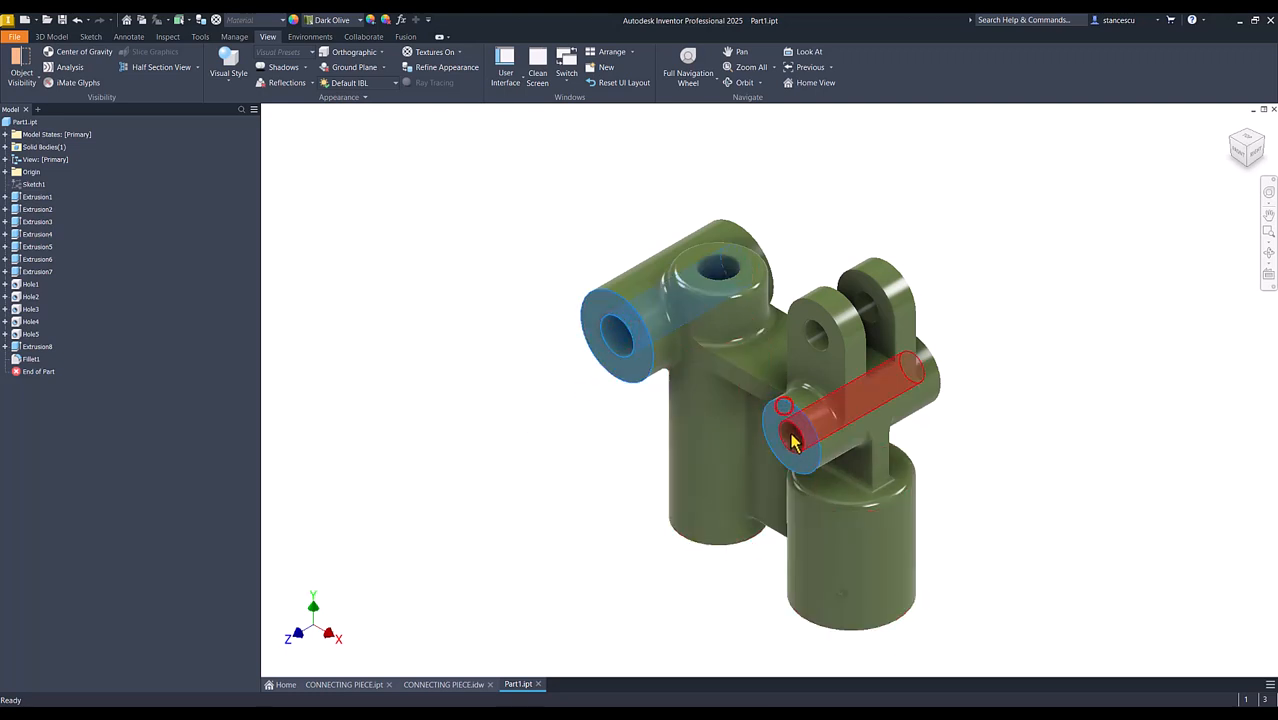
ctrl+click(790, 437)
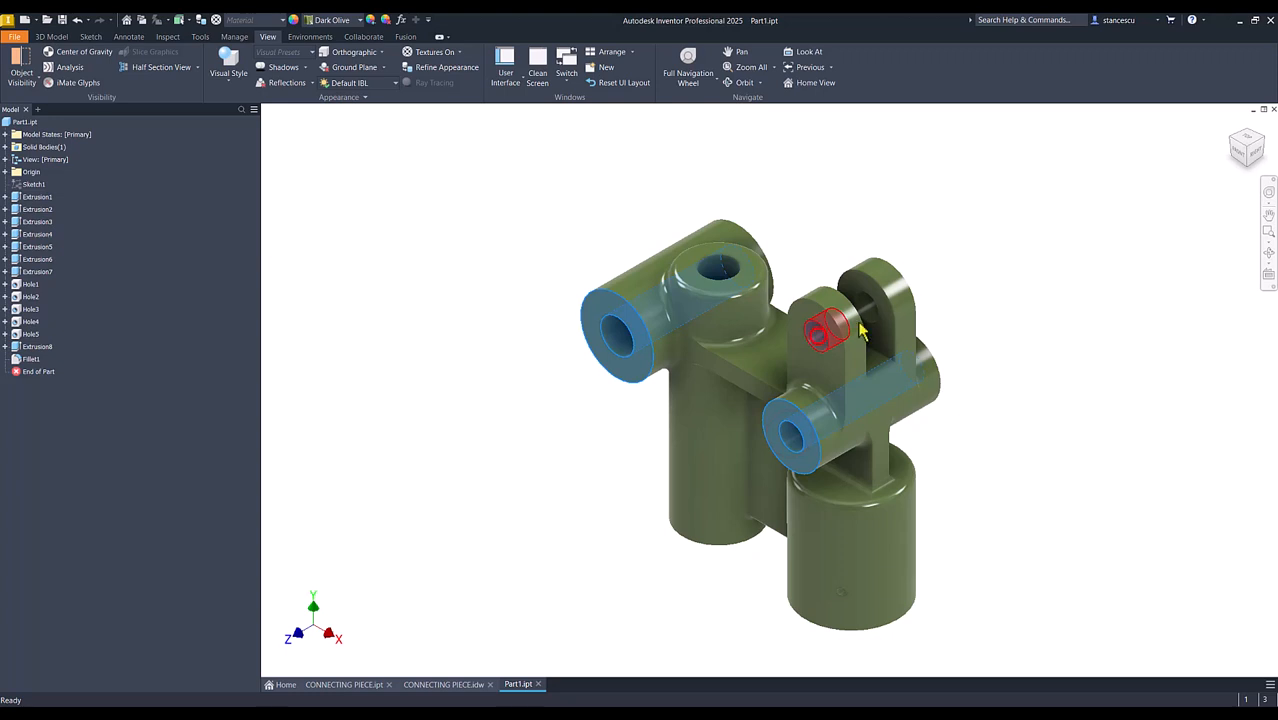
ctrl+click(843, 338)
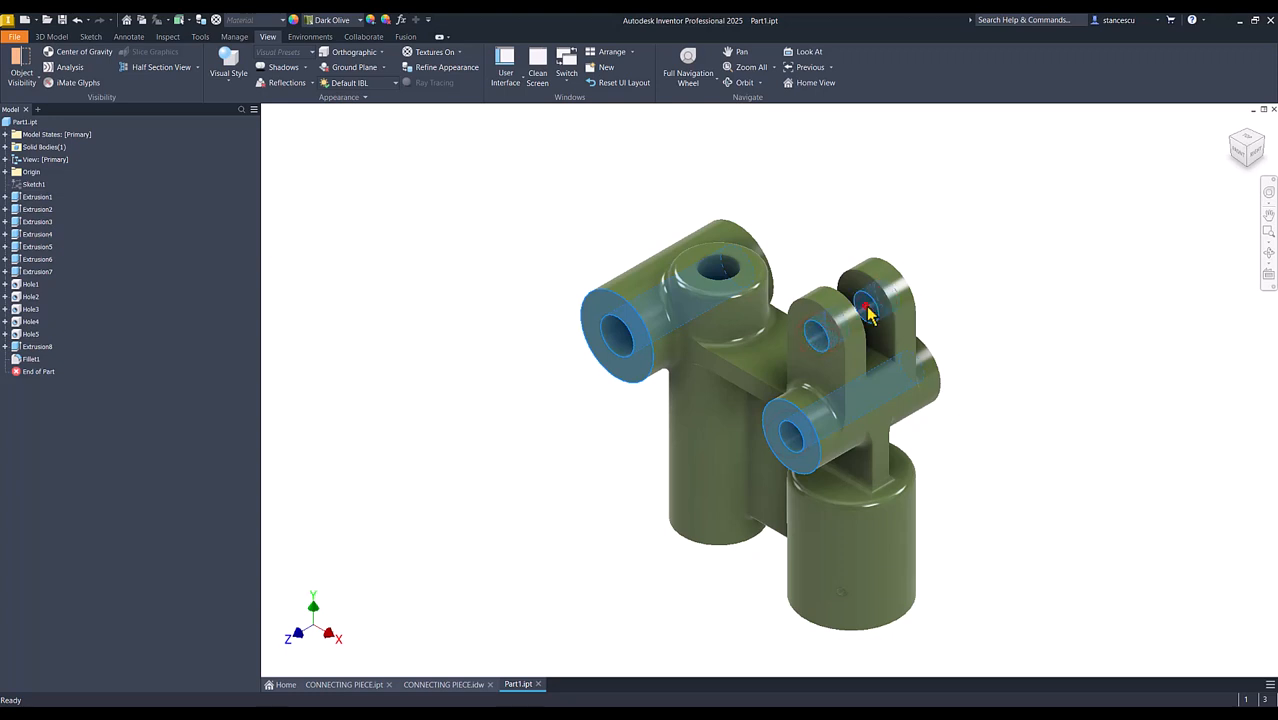
ctrl+click(716, 276)
shift+middle_drag(548, 541, 562, 551)
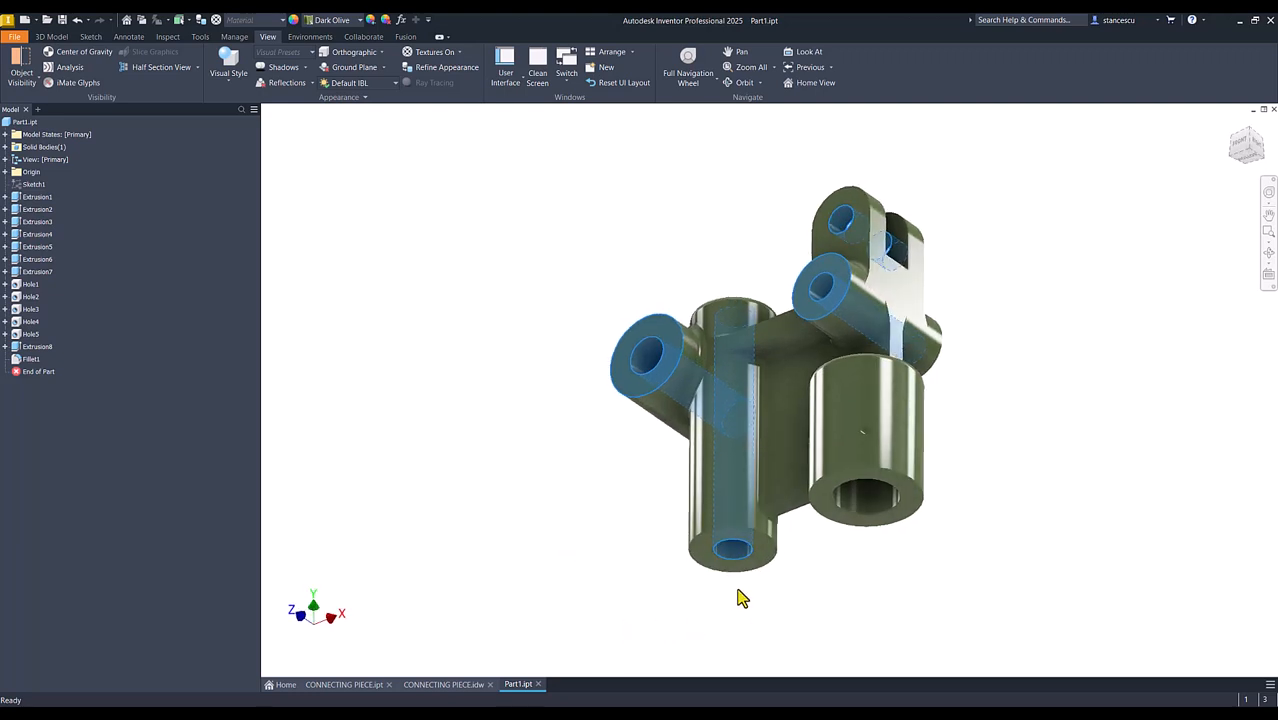
ctrl+click(740, 558)
ctrl+click(826, 503)
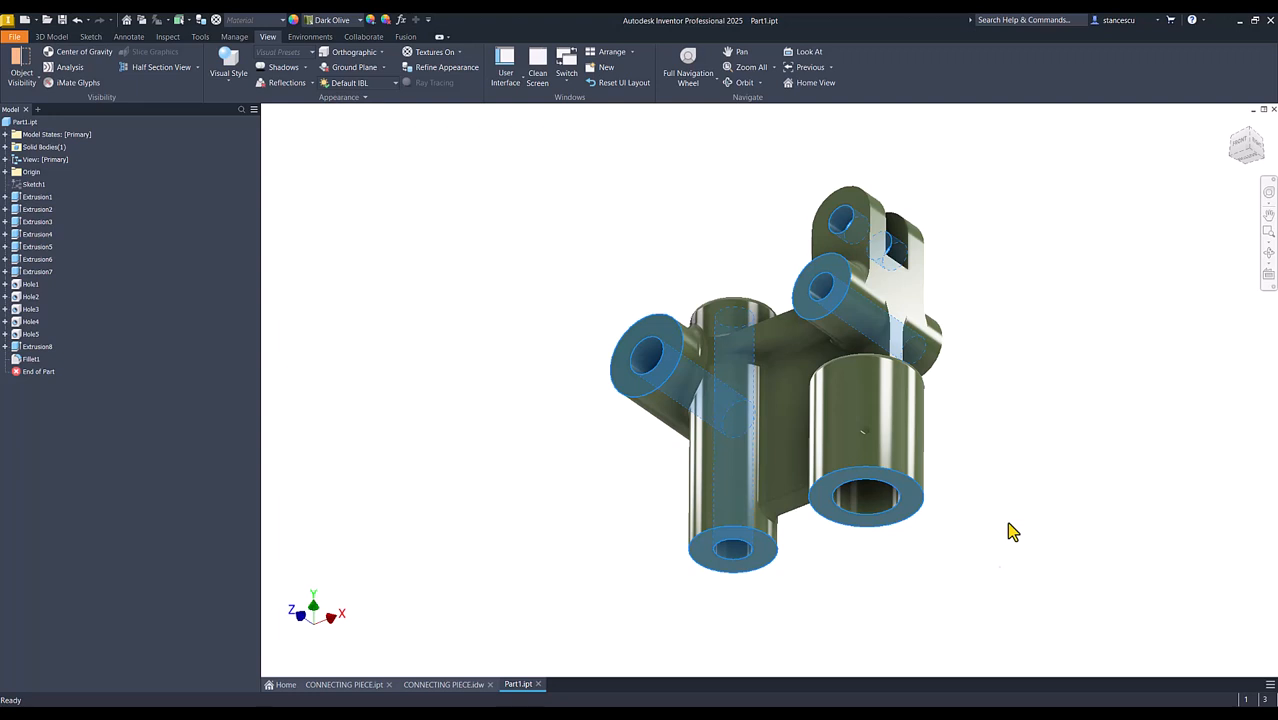
ctrl+click(865, 493)
shift+middle_drag(1076, 402, 1013, 282)
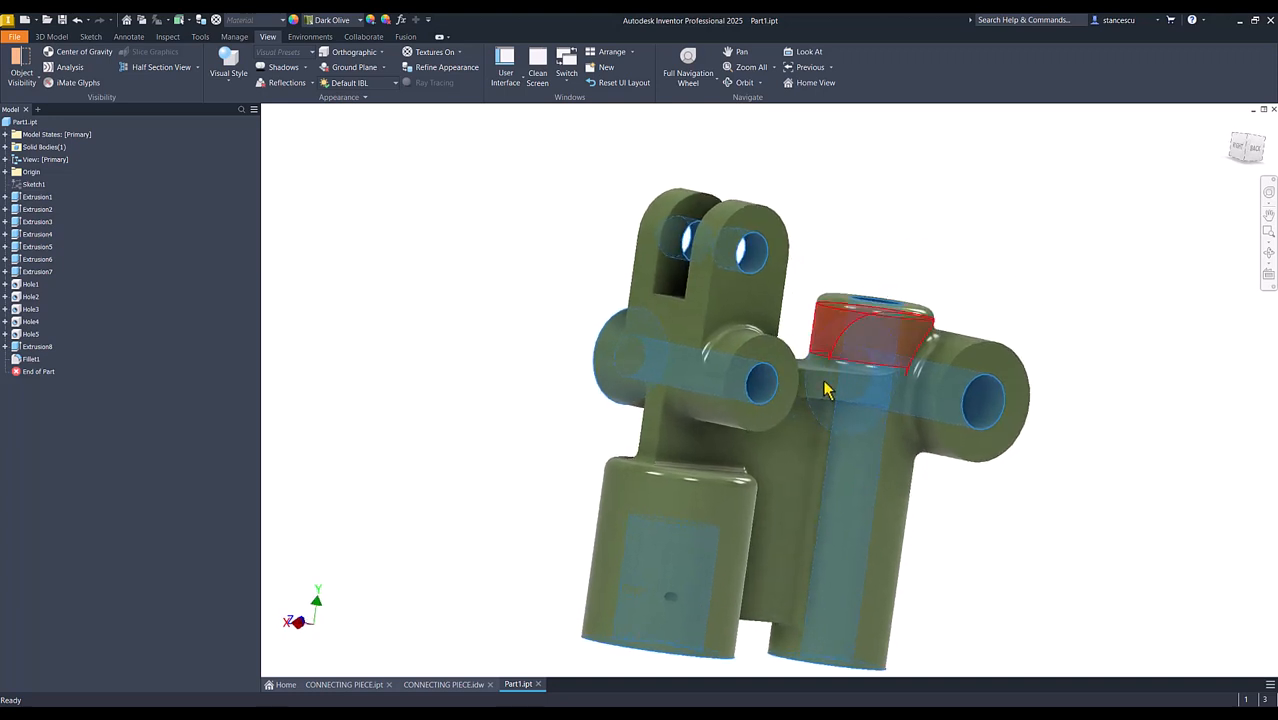
ctrl+click(772, 355)
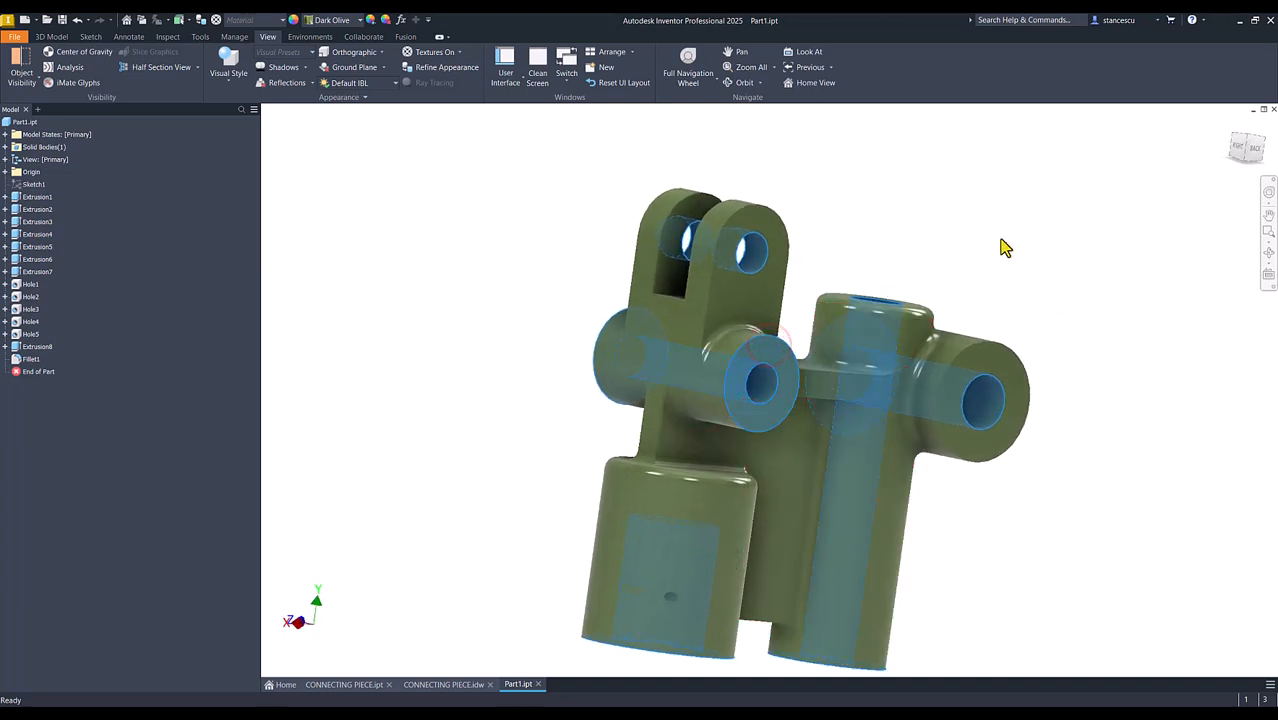
shift+middle_drag(1057, 241, 991, 439)
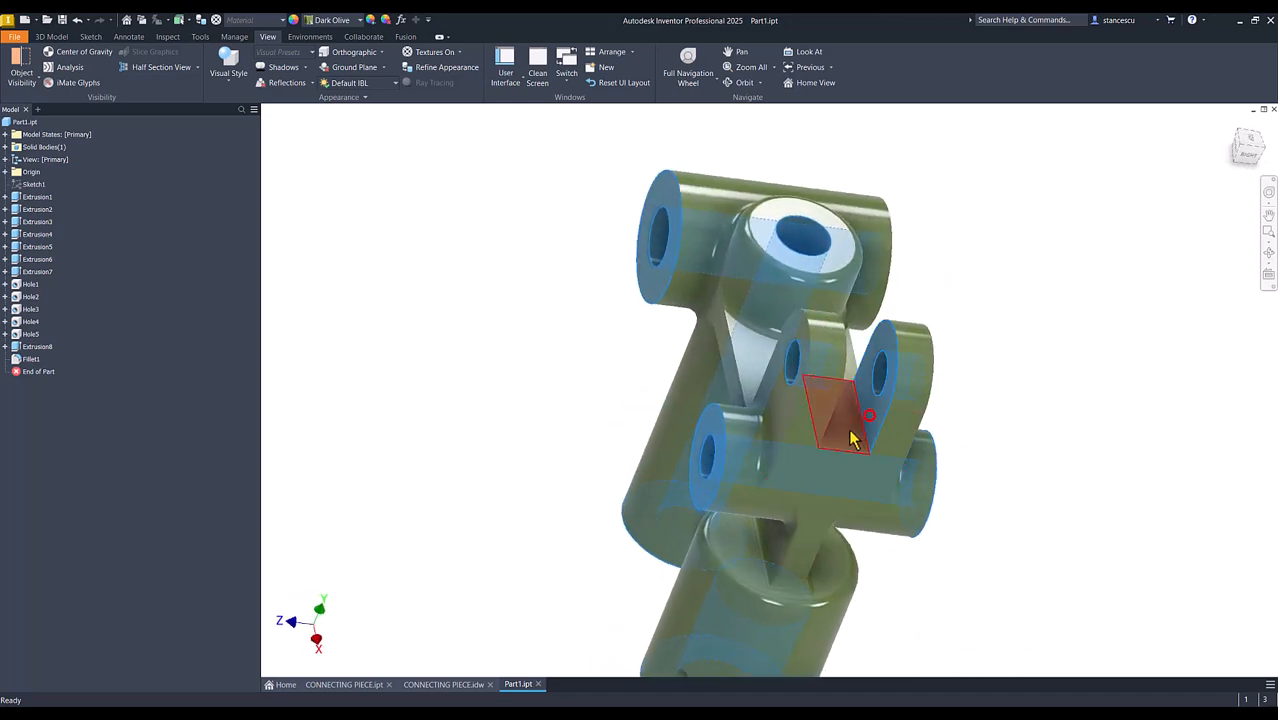
shift+middle_drag(1017, 389, 960, 406)
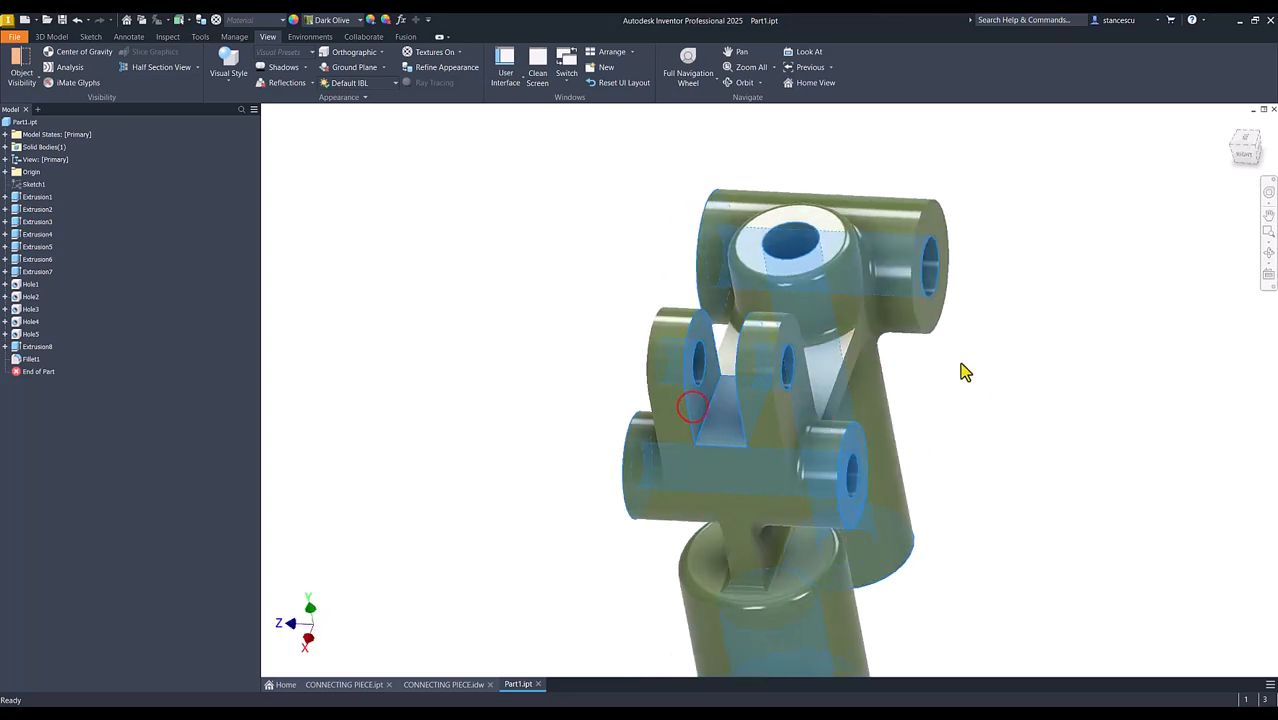
shift+middle_drag(1057, 326, 745, 422)
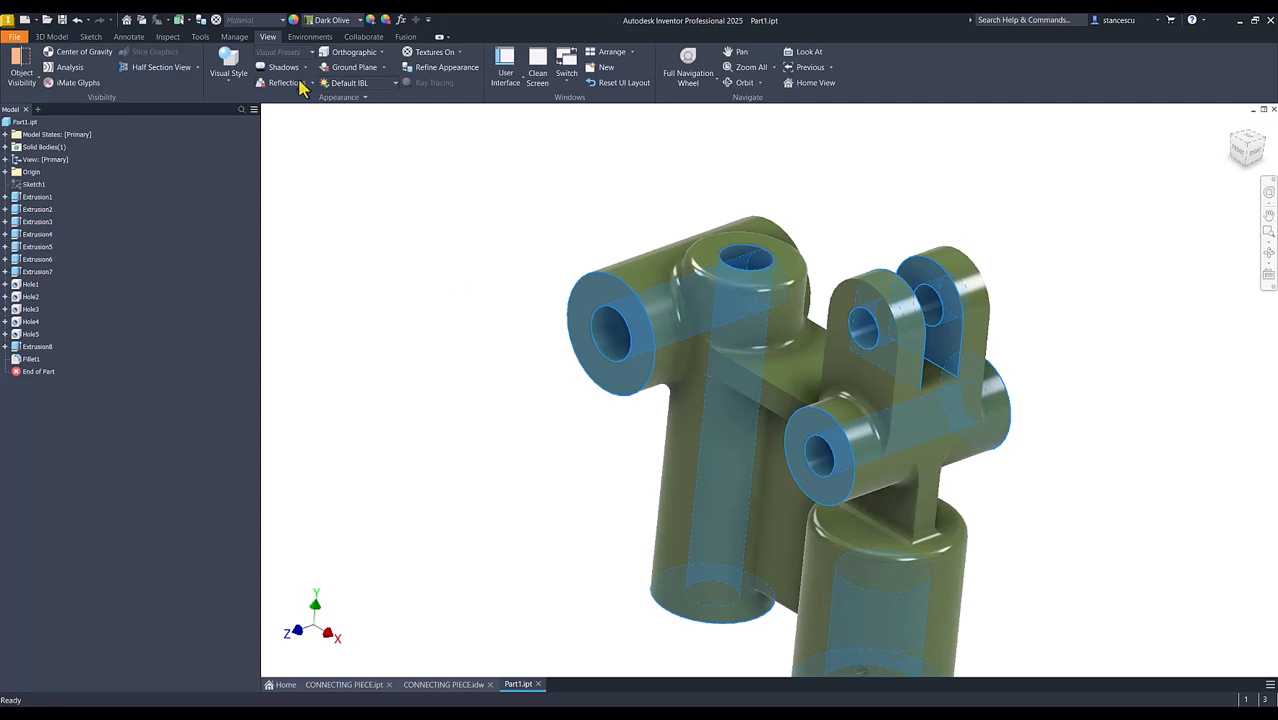
click(340, 19)
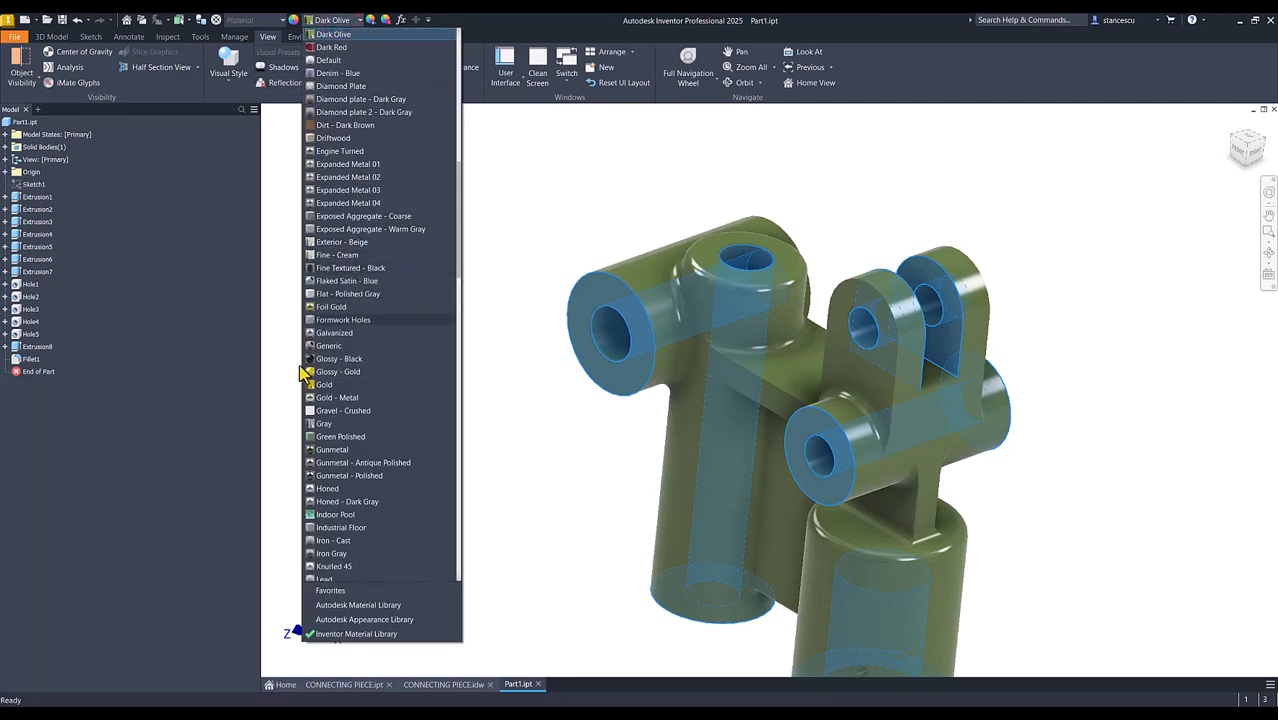
scroll(305, 372, down, 20)
click(322, 516)
click(465, 503)
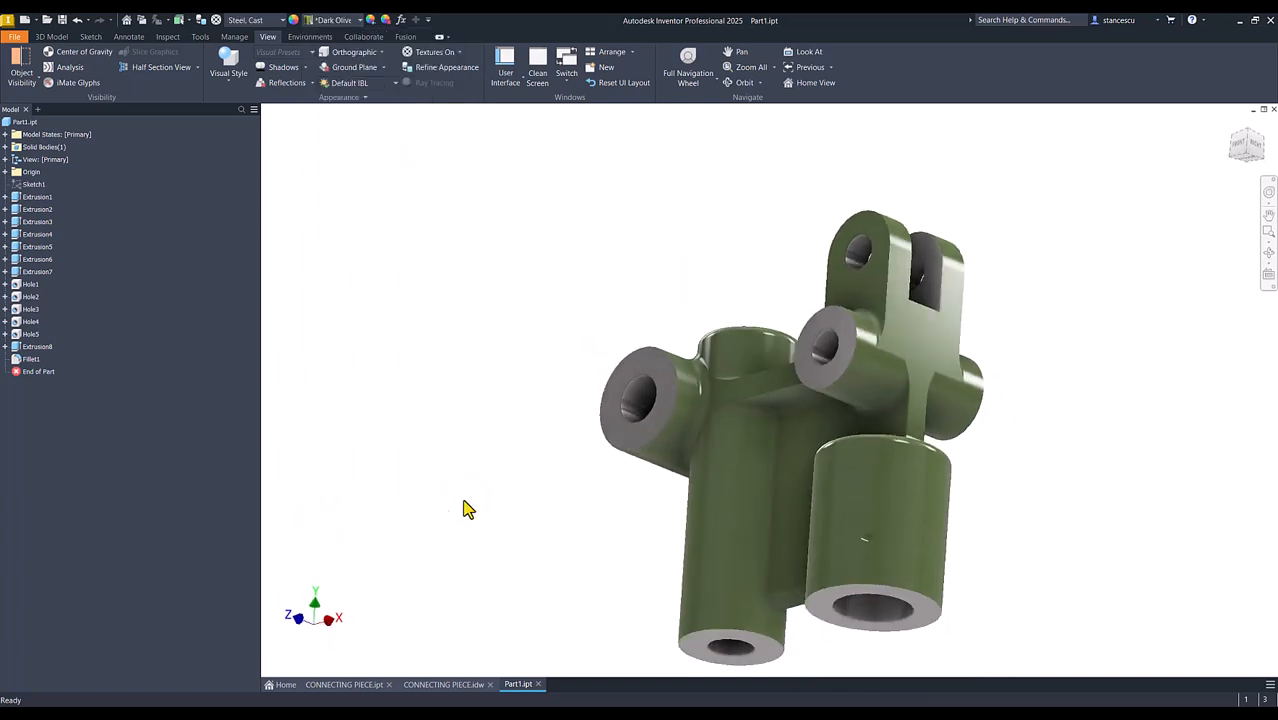
key(F6)
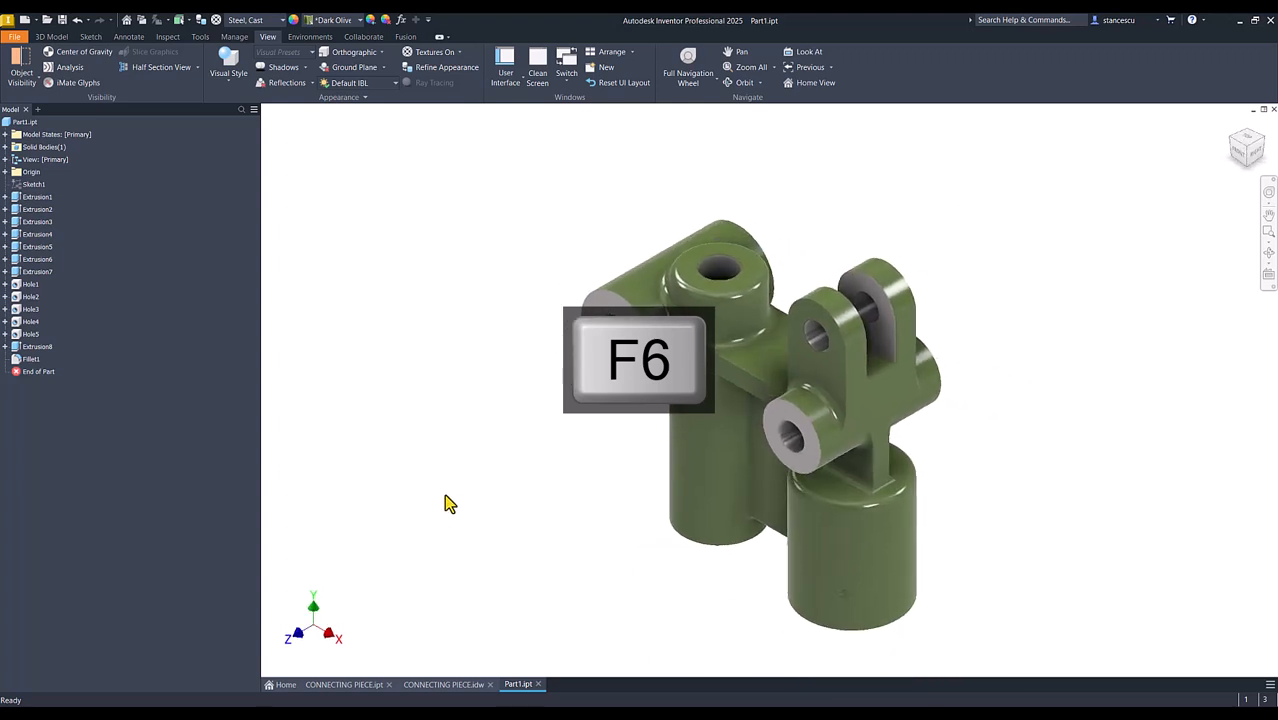
Compare Part1 with CONNECTING PIECE.ipt and examine the lower edges of Part1's web between the two vertical cylinders
click(323, 690)
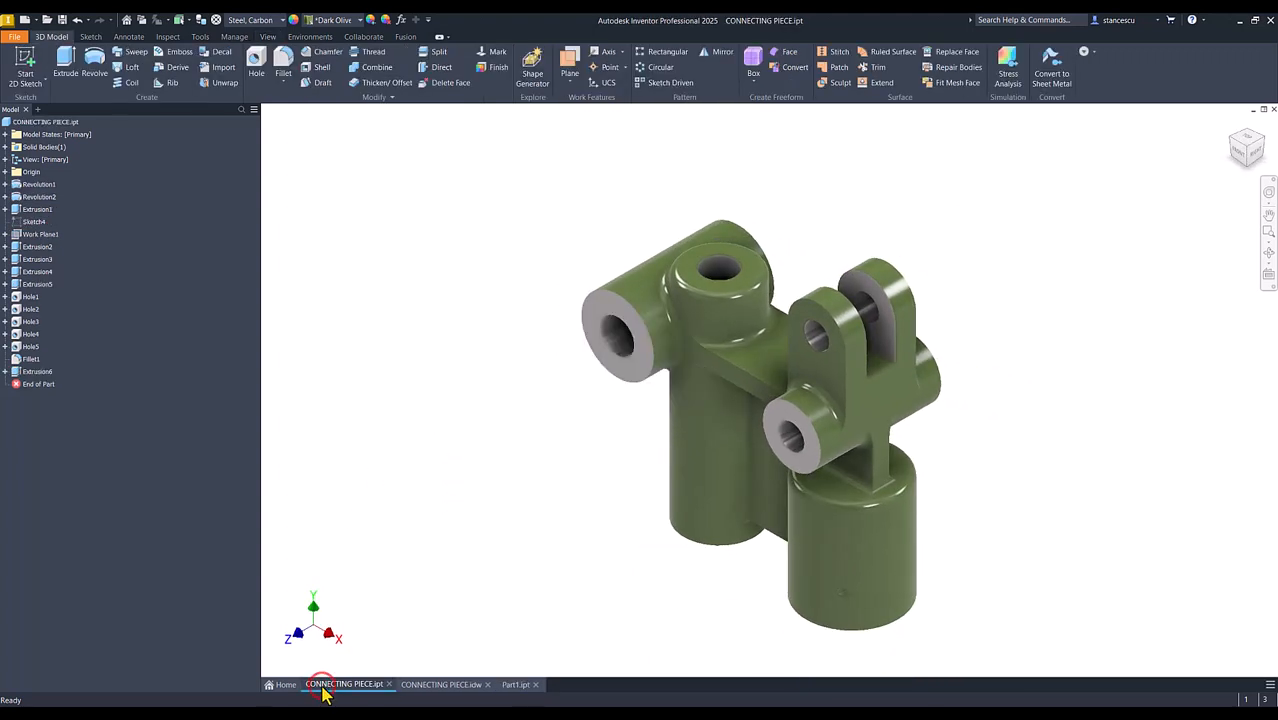
click(521, 688)
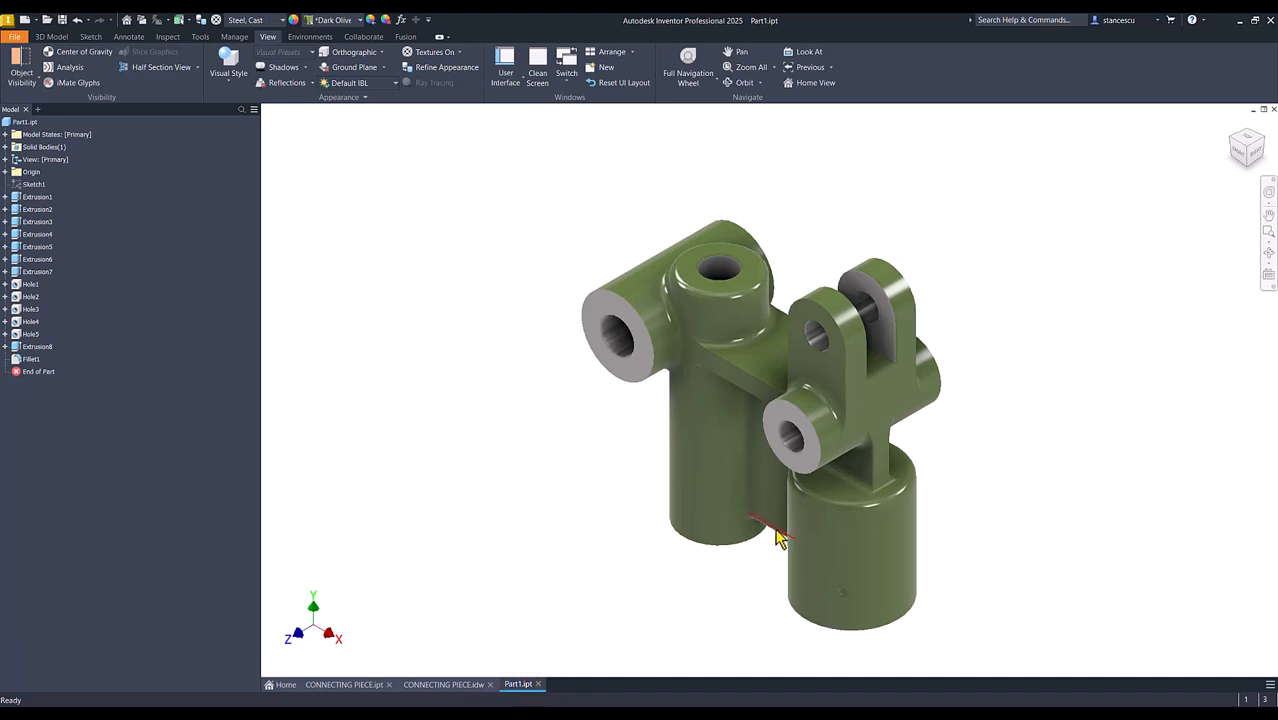
shift+middle_drag(774, 541, 781, 604)
scroll(781, 604, up, 5)
scroll(787, 516, up, 2)
scroll(838, 540, up, 2)
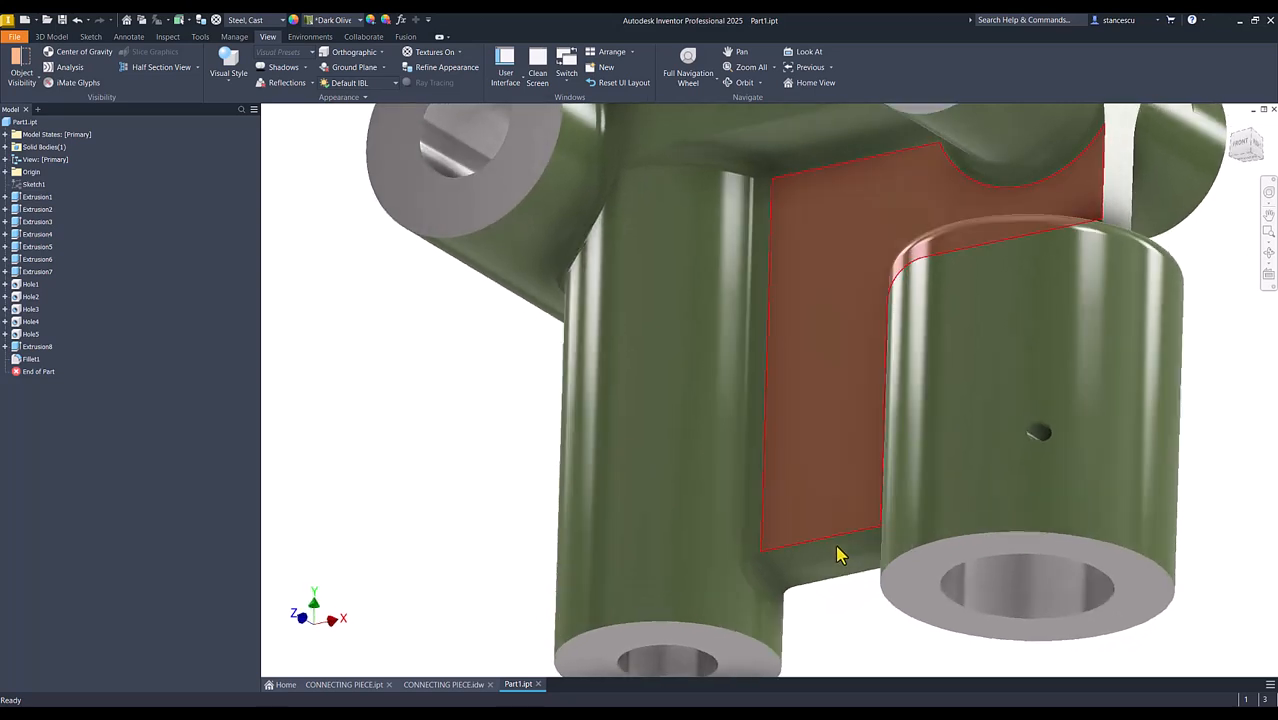
shift+middle_drag(836, 550, 658, 477)
click(838, 450)
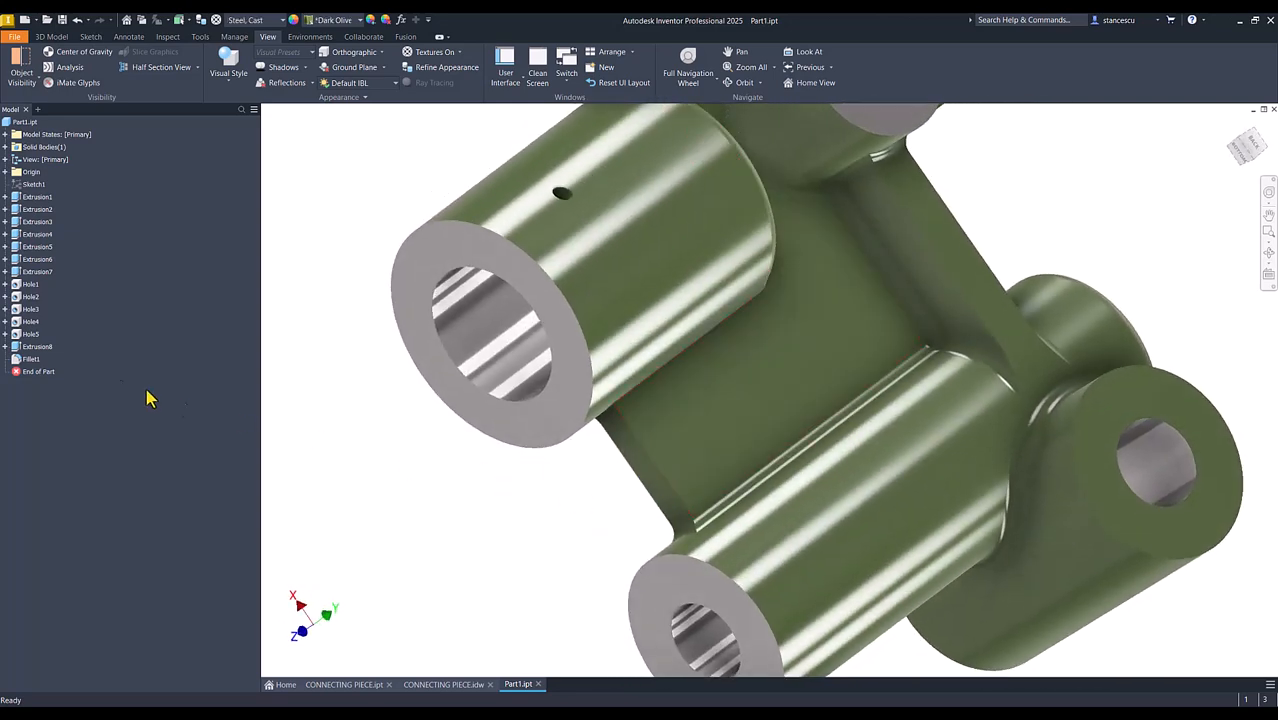
Edit Fillet1 to add the unrounded bottom edge of the web to its 3 mm edge set
click(18, 360)
double_click(20, 360)
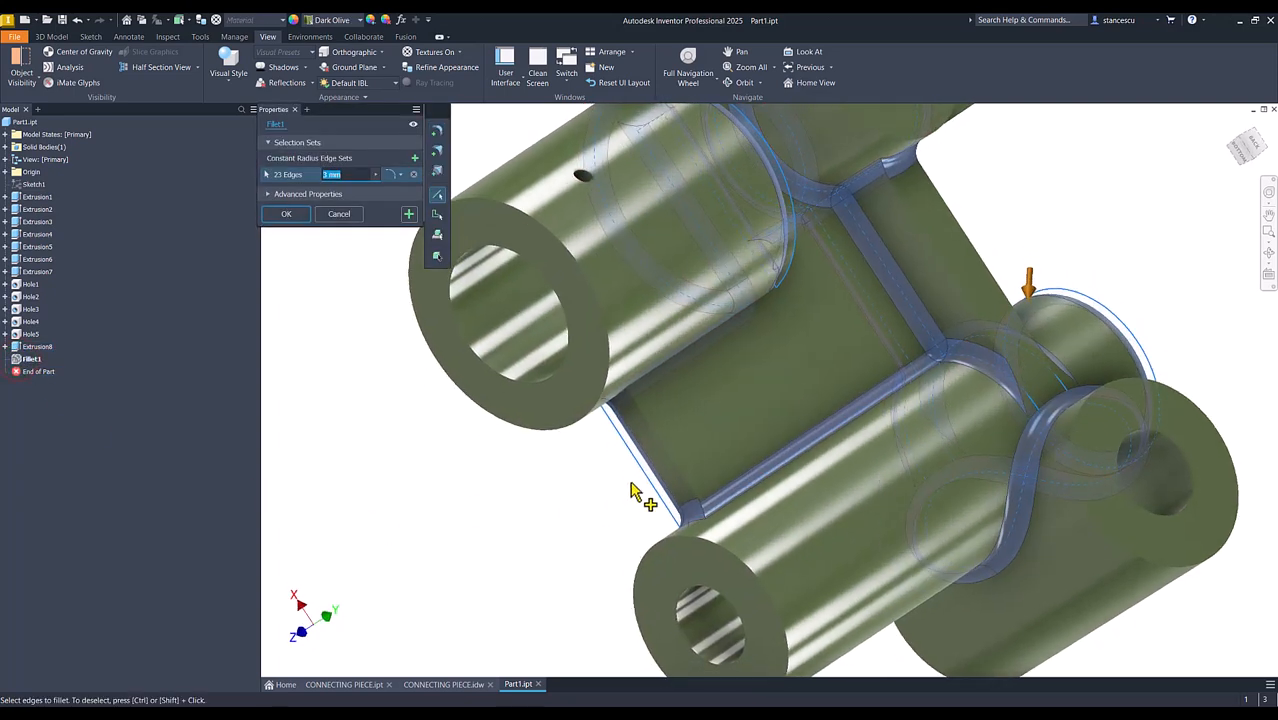
click(686, 487)
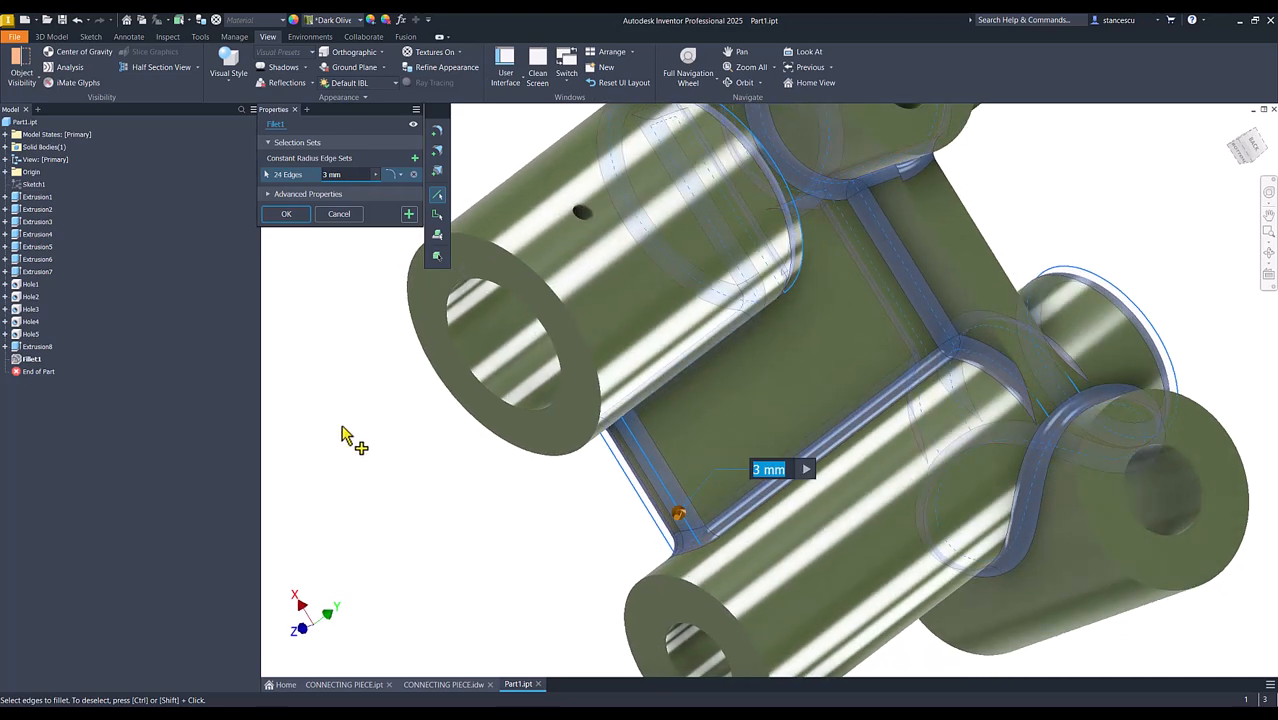
click(300, 215)
key(F6)
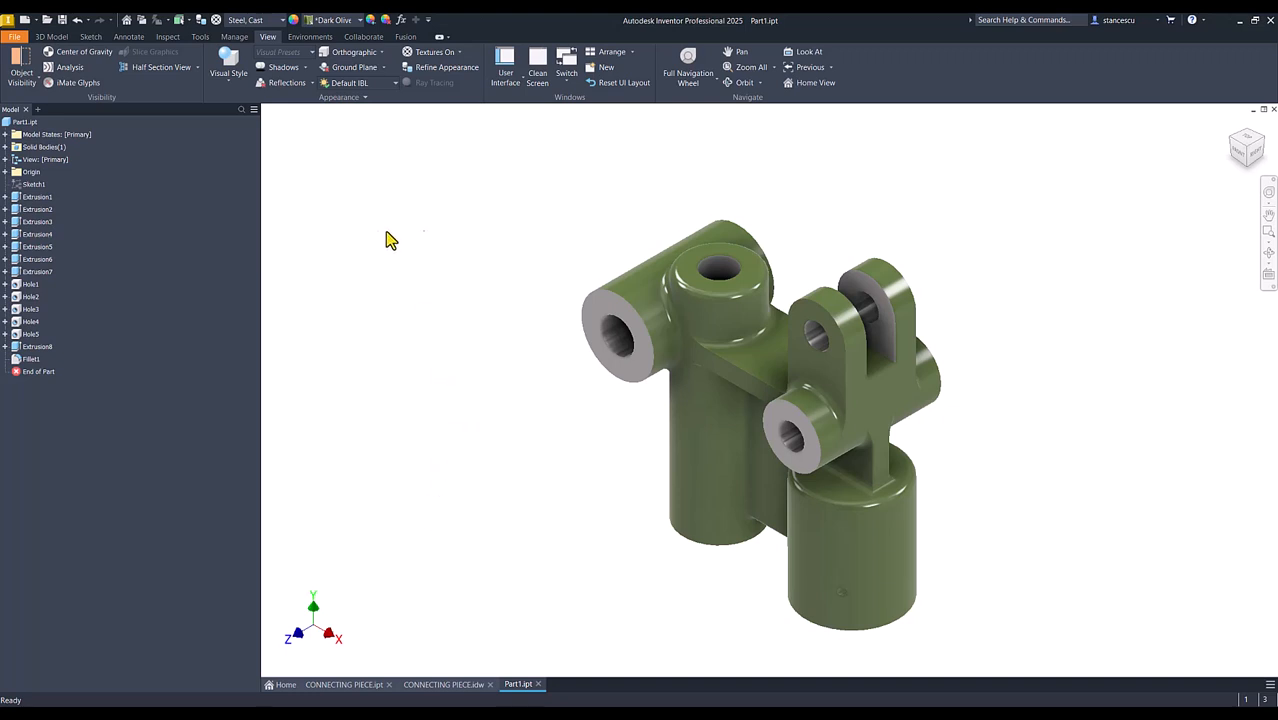
Recalculate Part1's physical properties, copy the new volume value, close iProperties and switch to the CONNECTING PIECE drawing
click(12, 123)
right_click(12, 123)
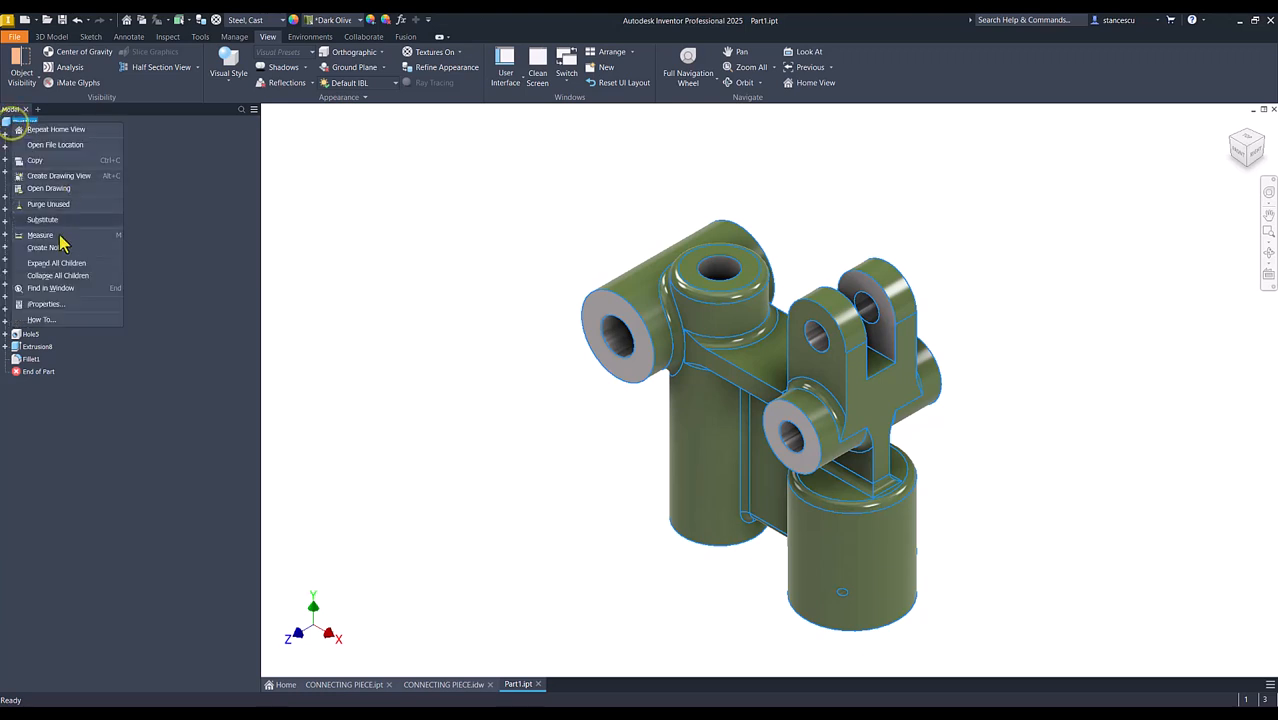
click(34, 304)
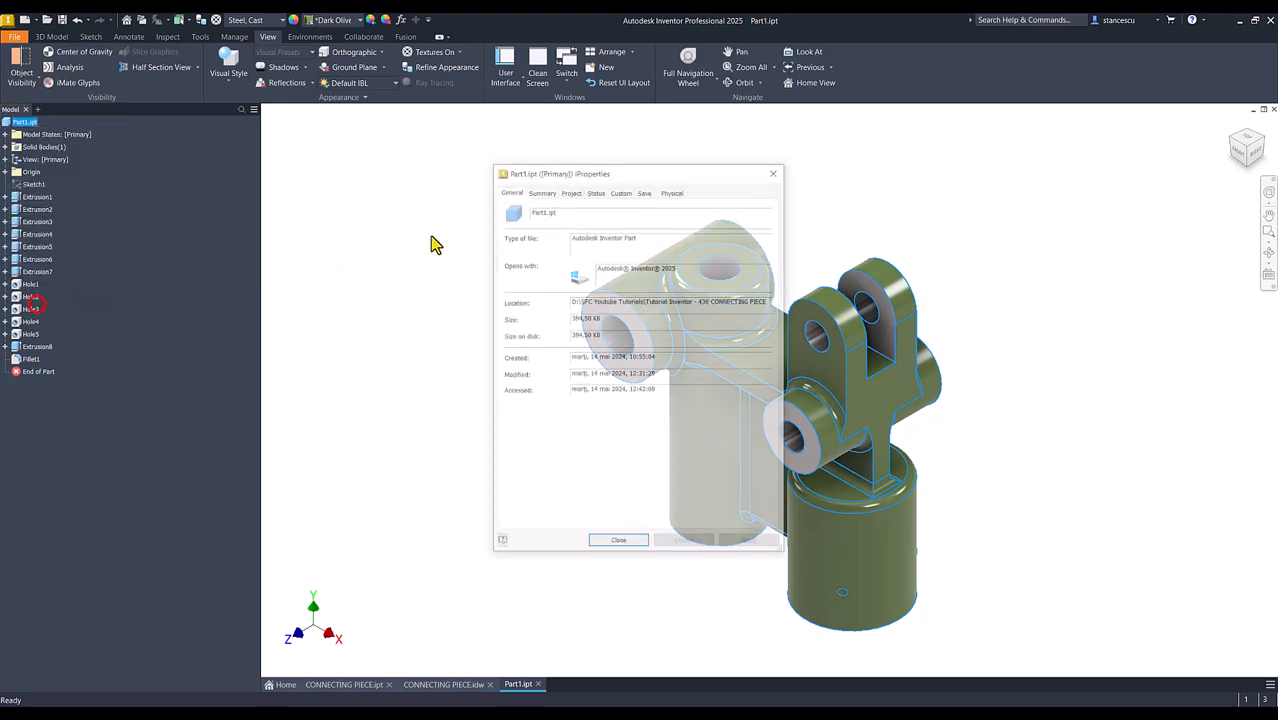
click(672, 191)
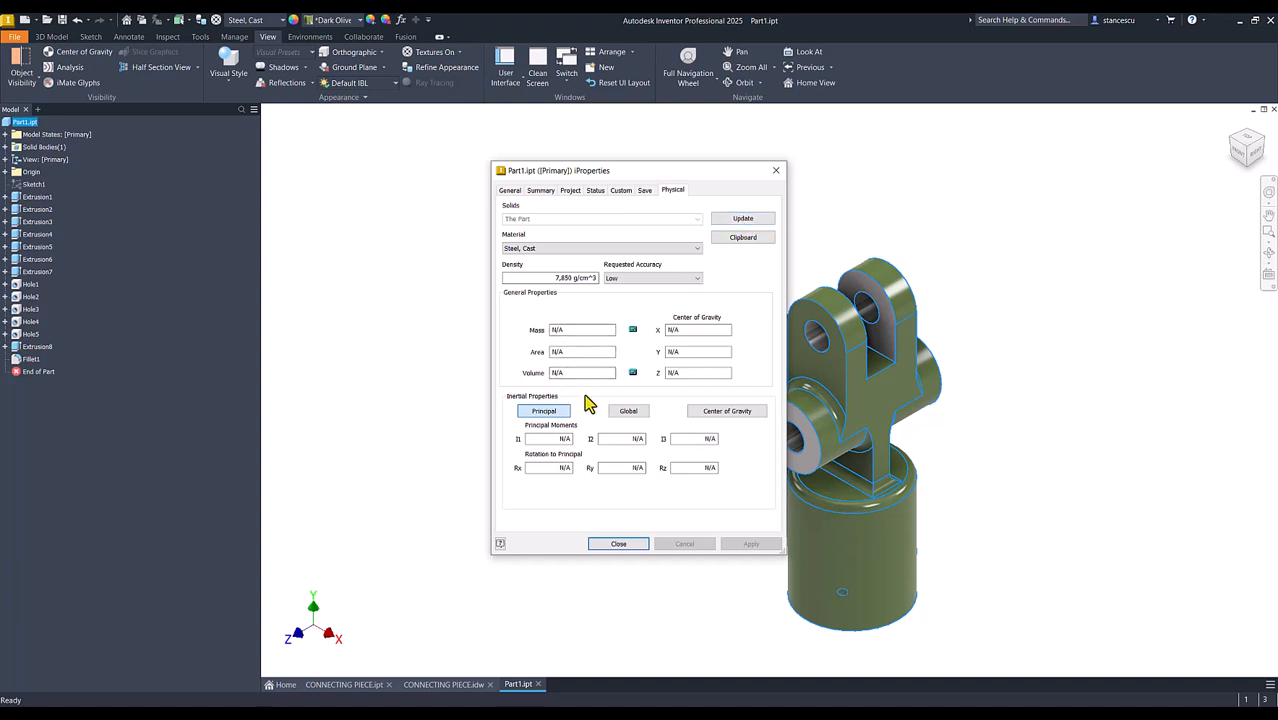
click(746, 218)
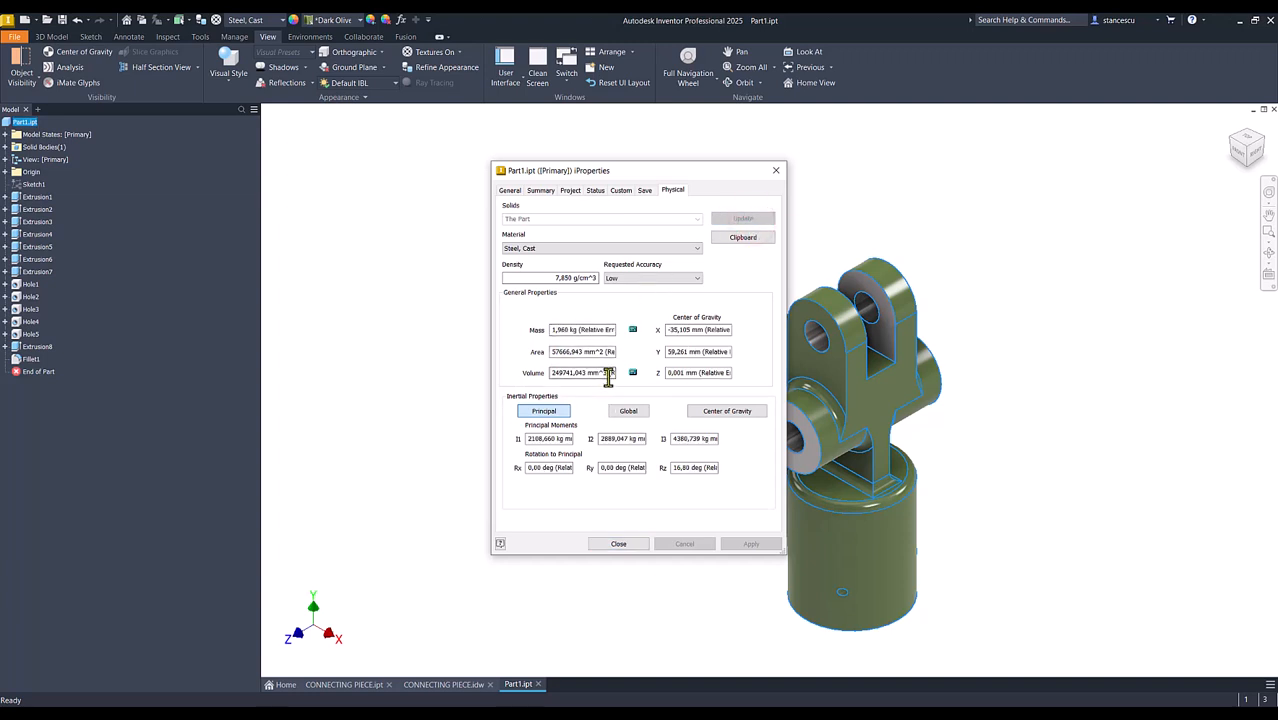
drag(604, 373, 508, 378)
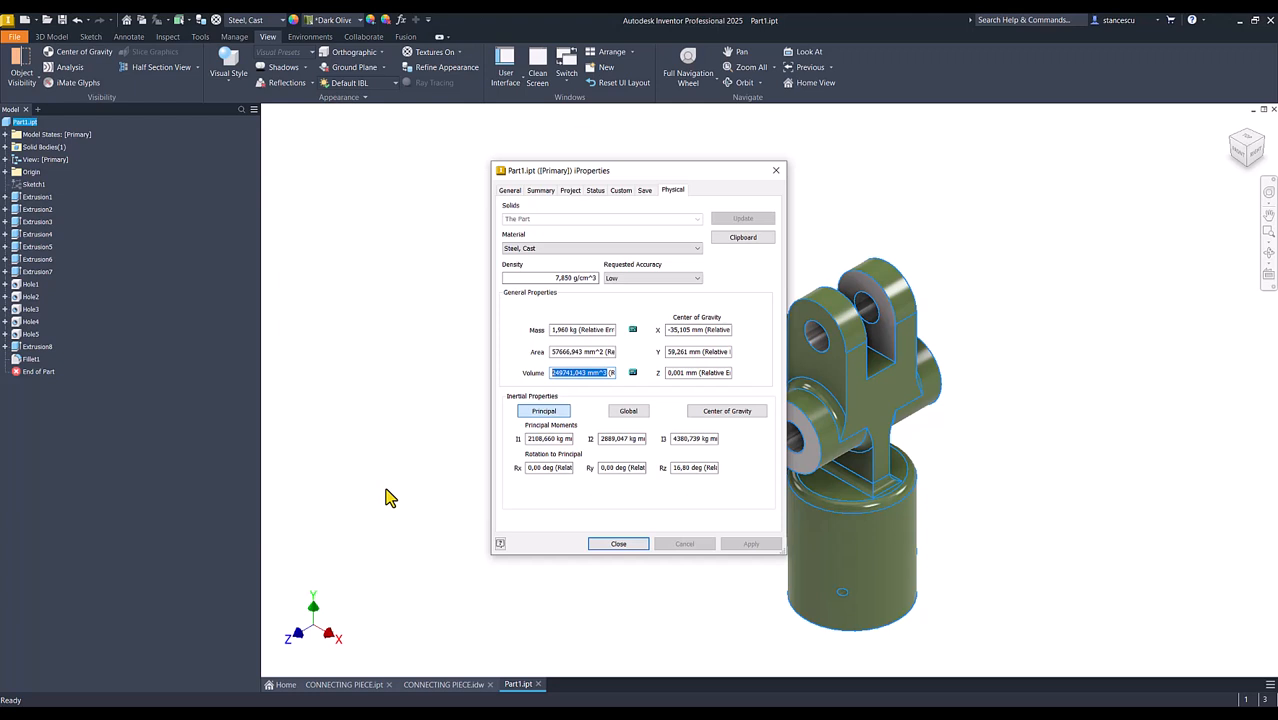
key(ctrl+c)
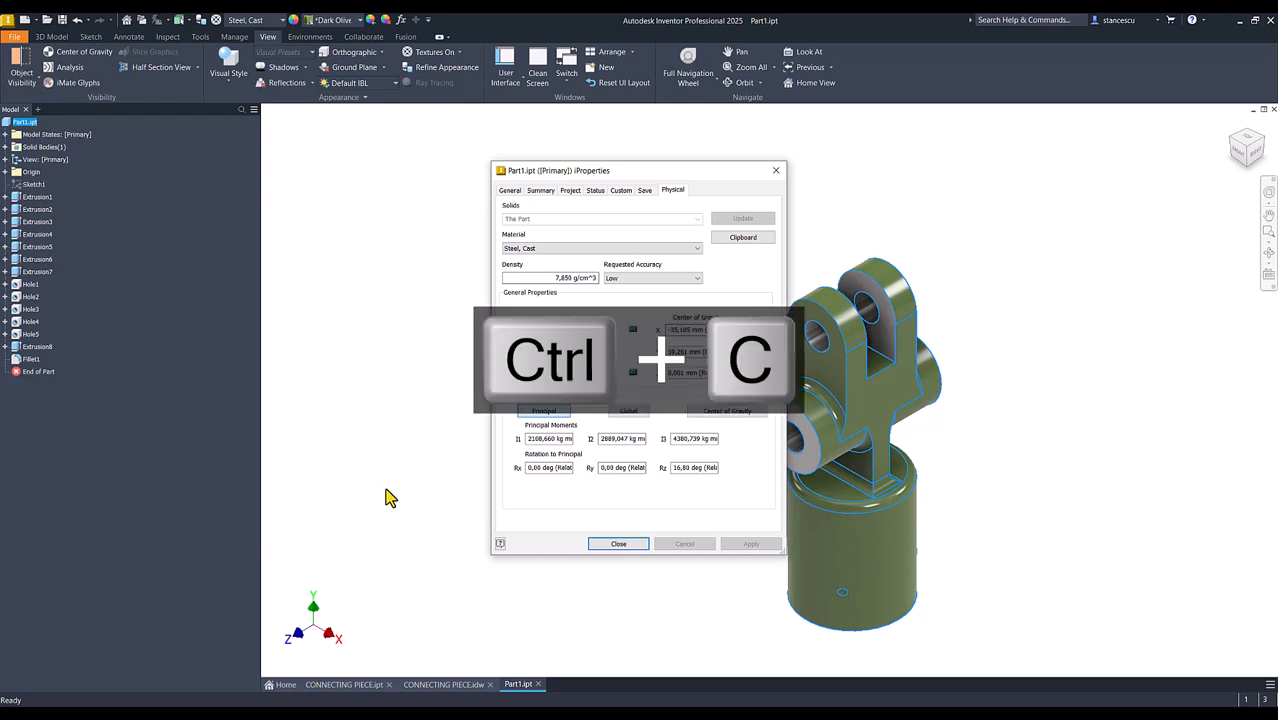
click(617, 545)
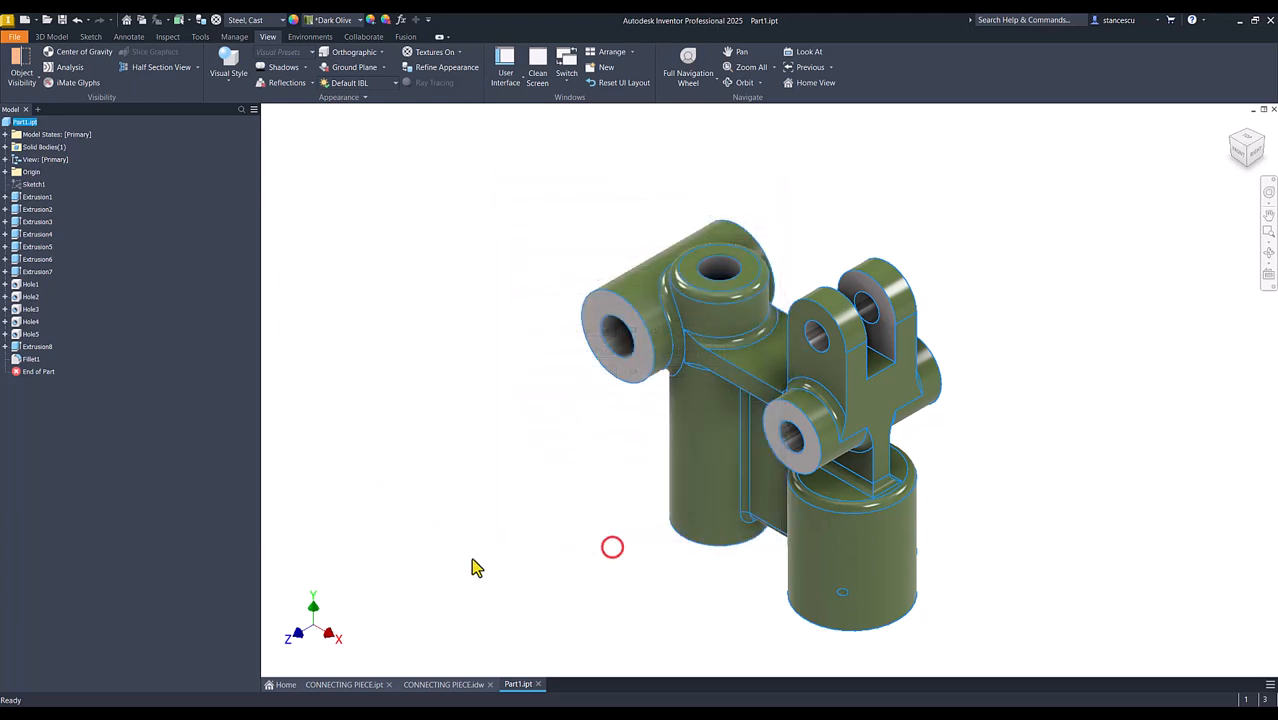
click(455, 687)
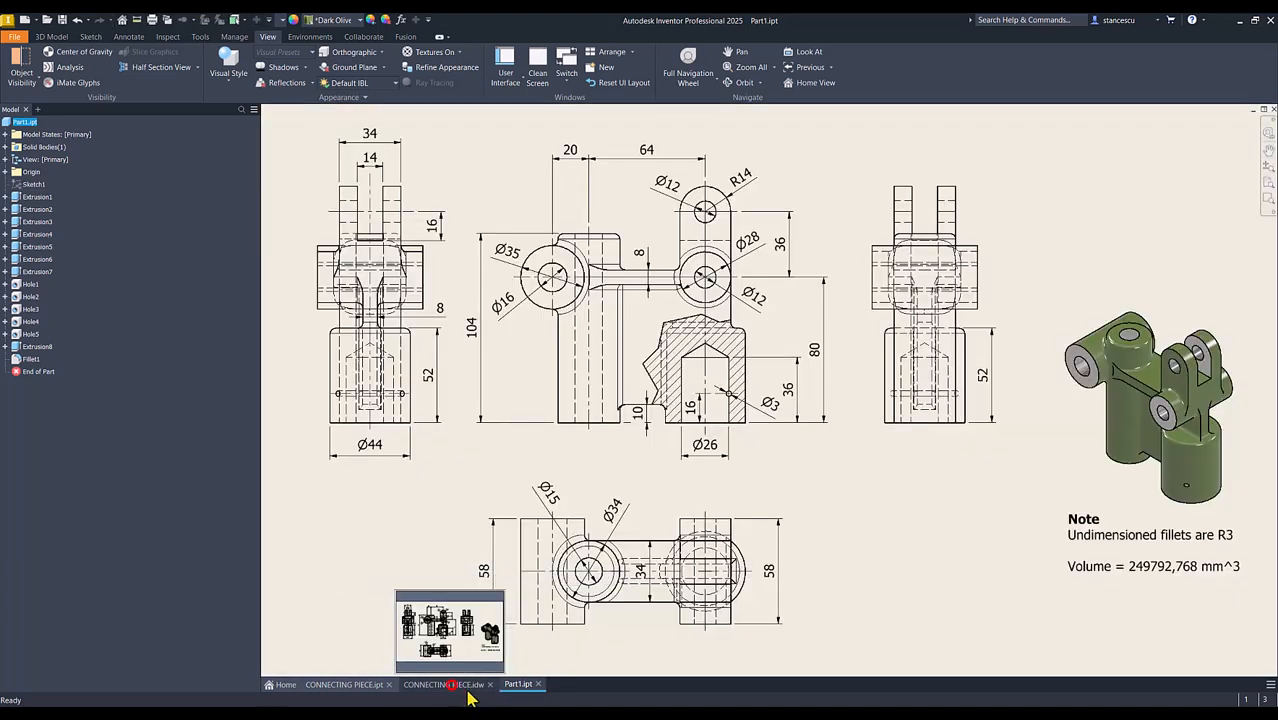
Replace the volume value in the drawing's note with the copied 249741,043 mm^3 and return to Part1
double_click(1152, 566)
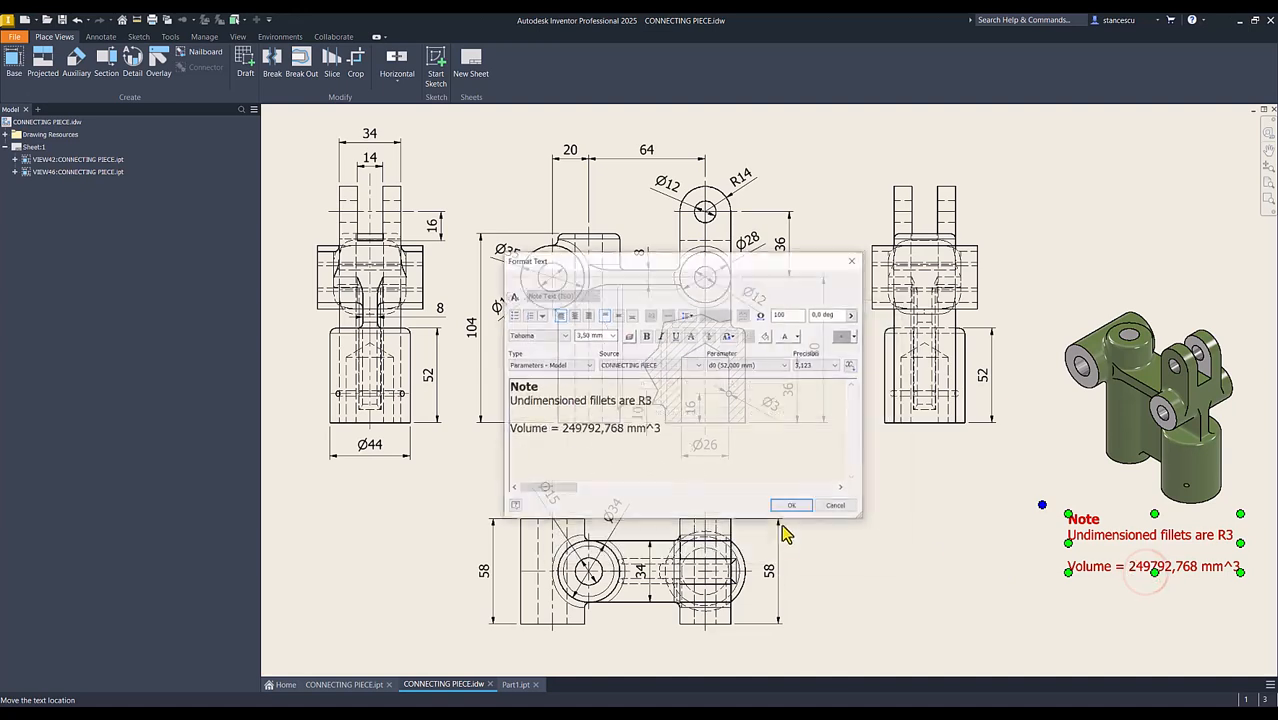
click(669, 431)
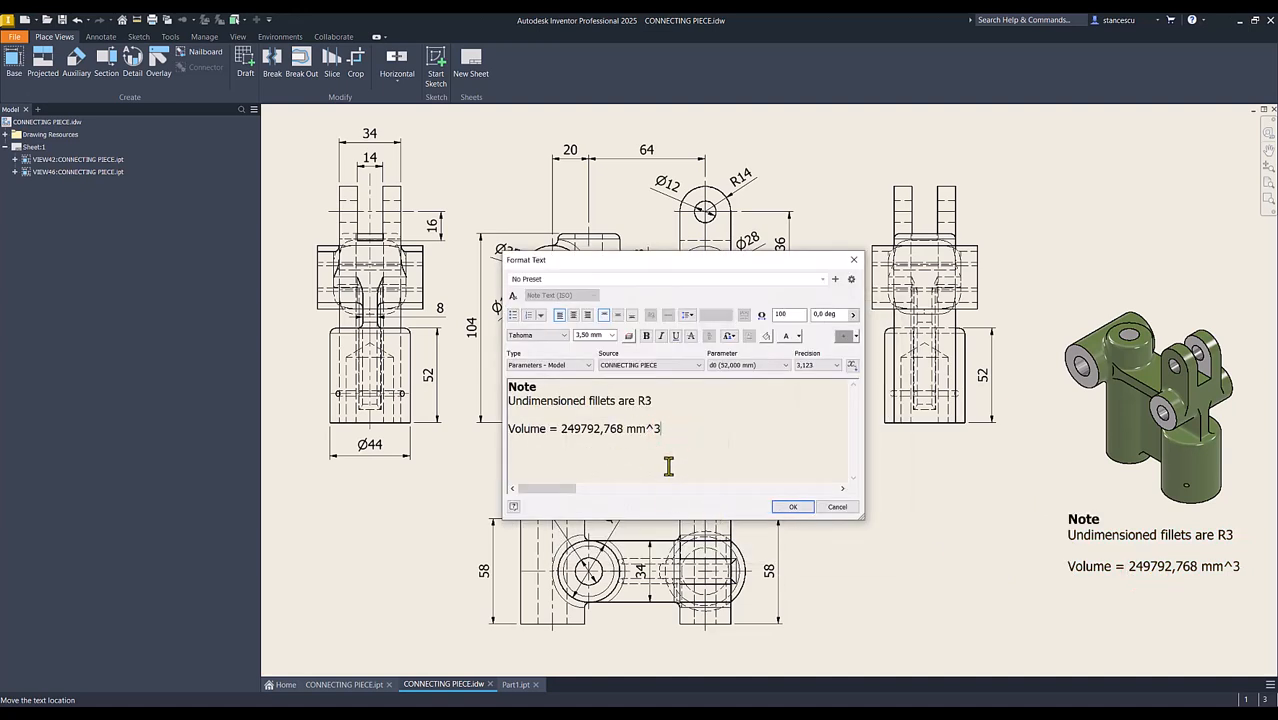
key(Return)
key(ctrl+v)
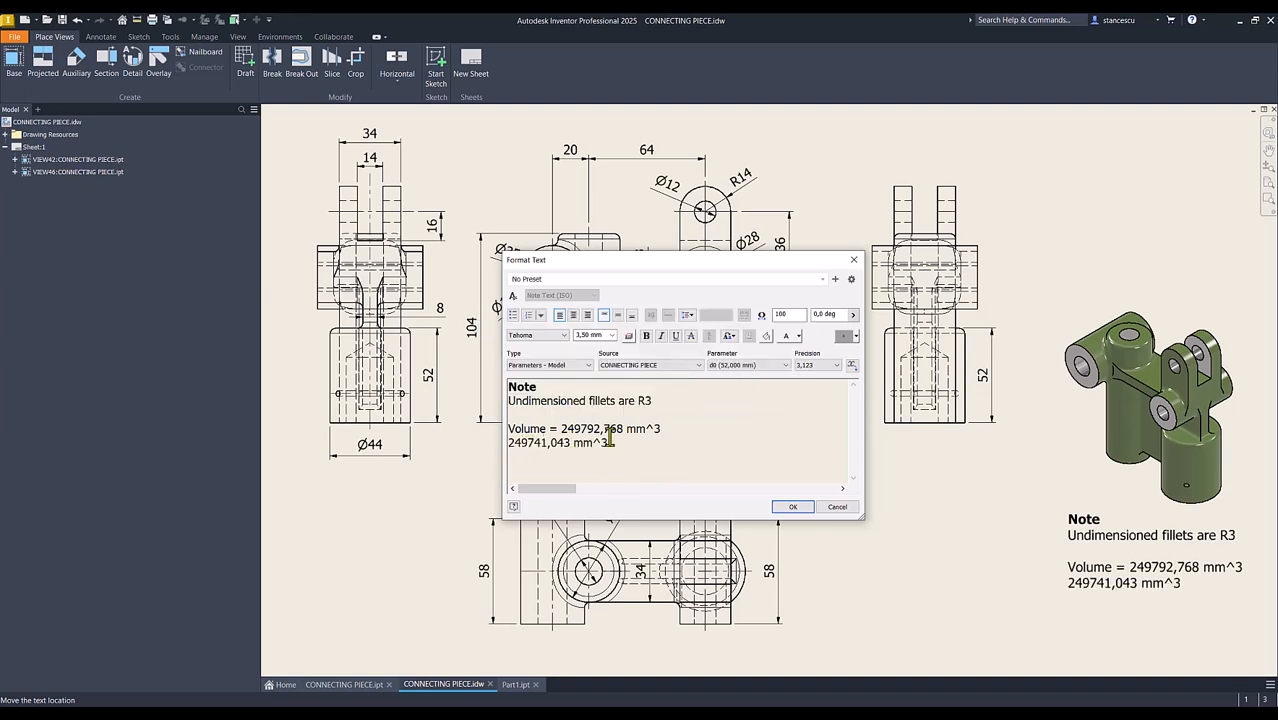
drag(560, 432, 662, 430)
key(Delete)
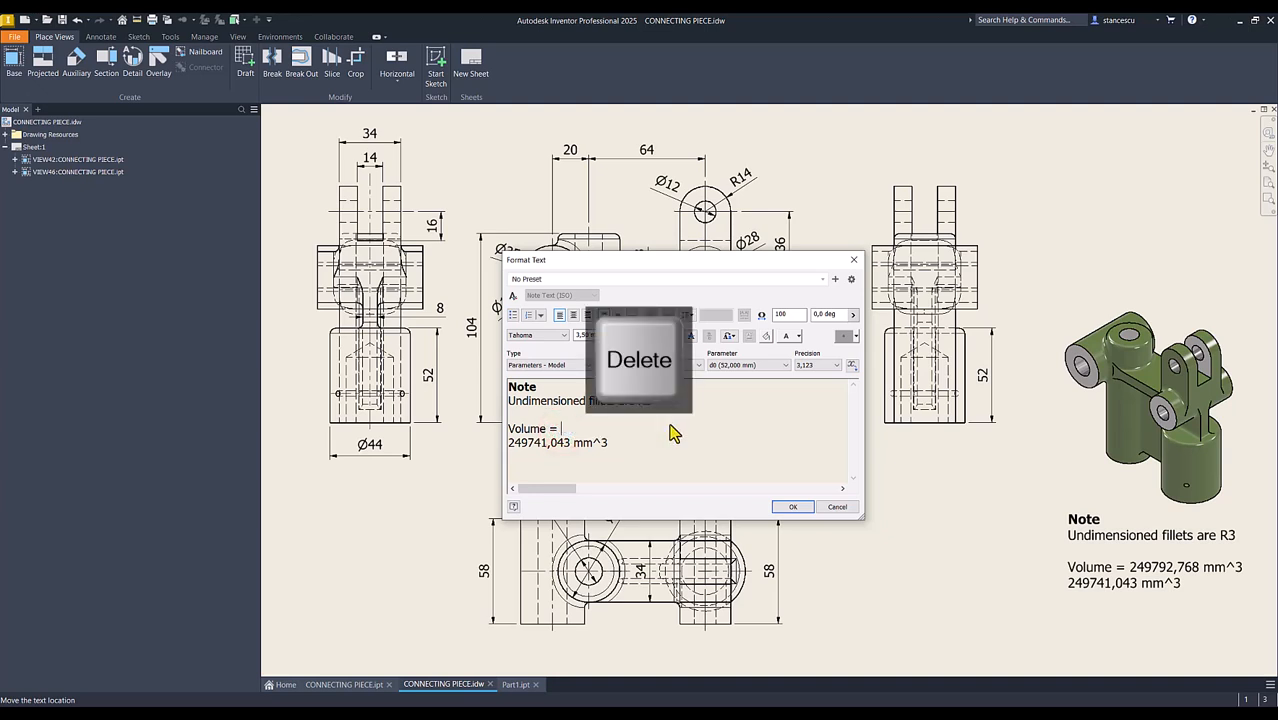
key(Delete)
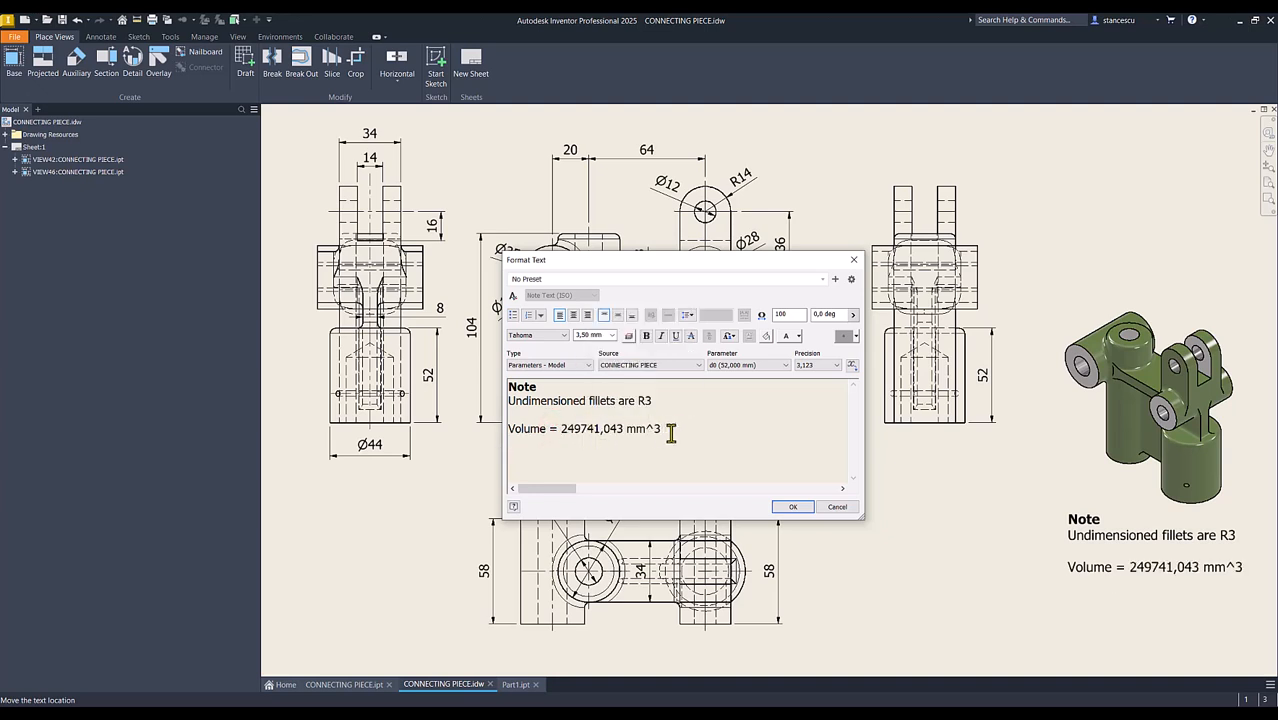
click(791, 507)
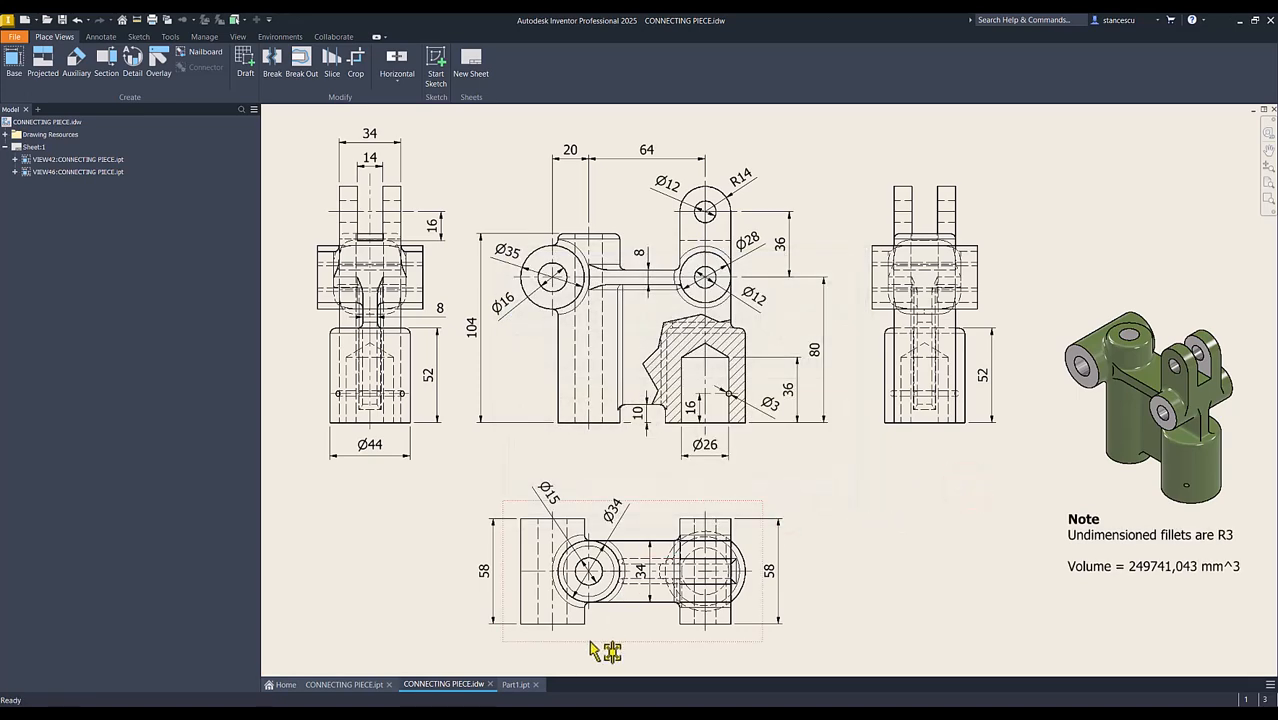
click(516, 684)
click(551, 543)
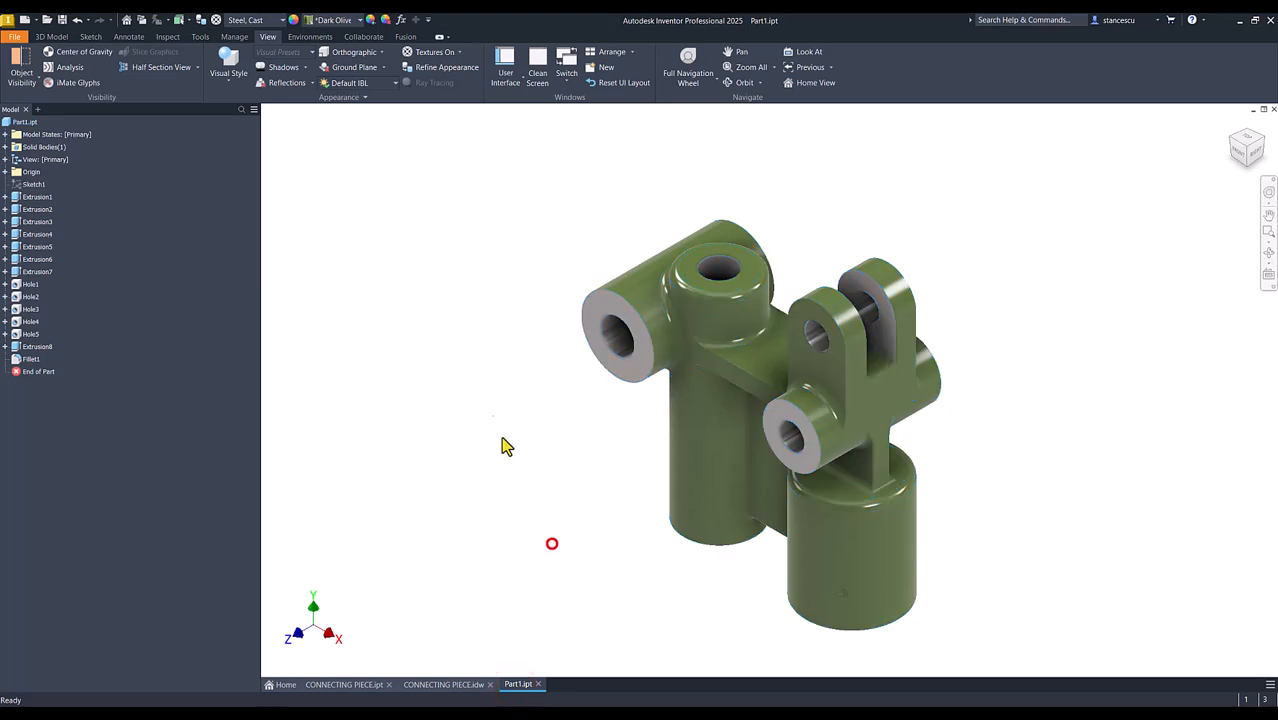